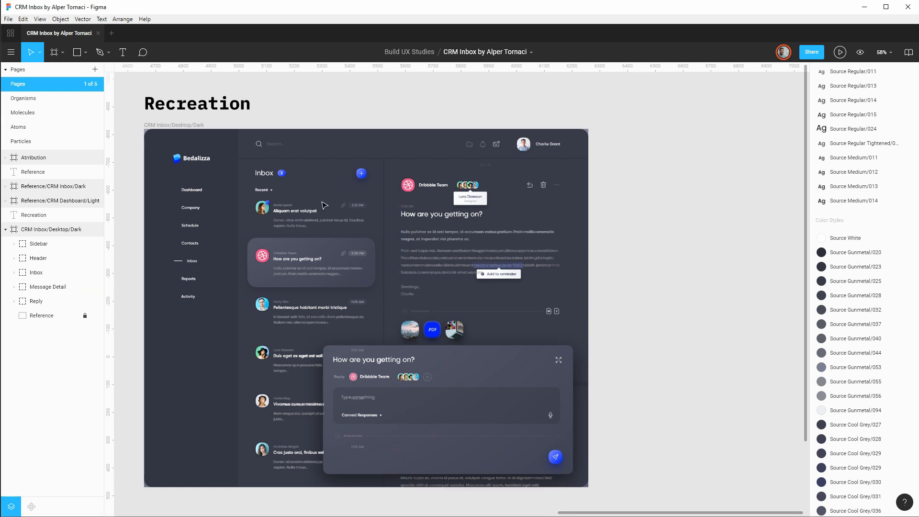
Draw a 1600 × 1290 rectangle covering the whole CRM Inbox/Desktop/Dark frame.
left_click_drag(349, 109, 694, 109)
left_click_drag(261, 248, 574, 195)
left_click_drag(219, 233, 509, 218)
scroll(508, 218, "down", 4)
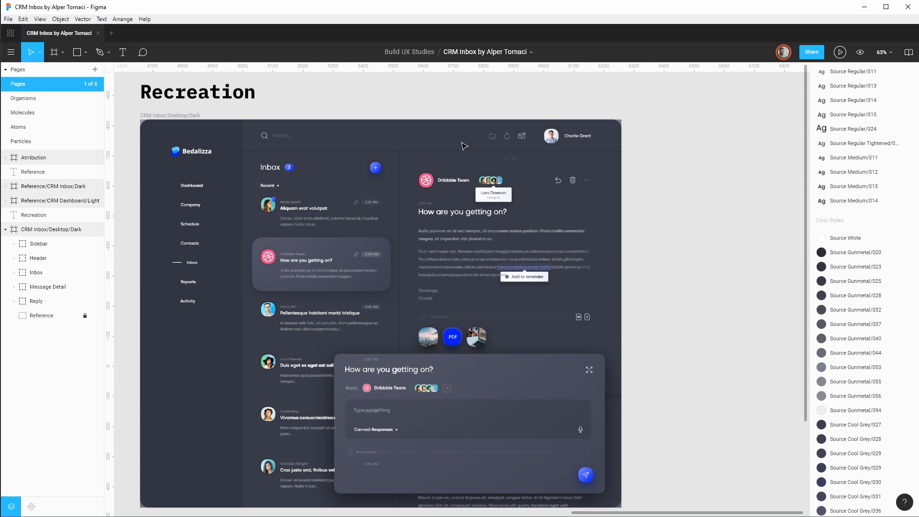
key("r")
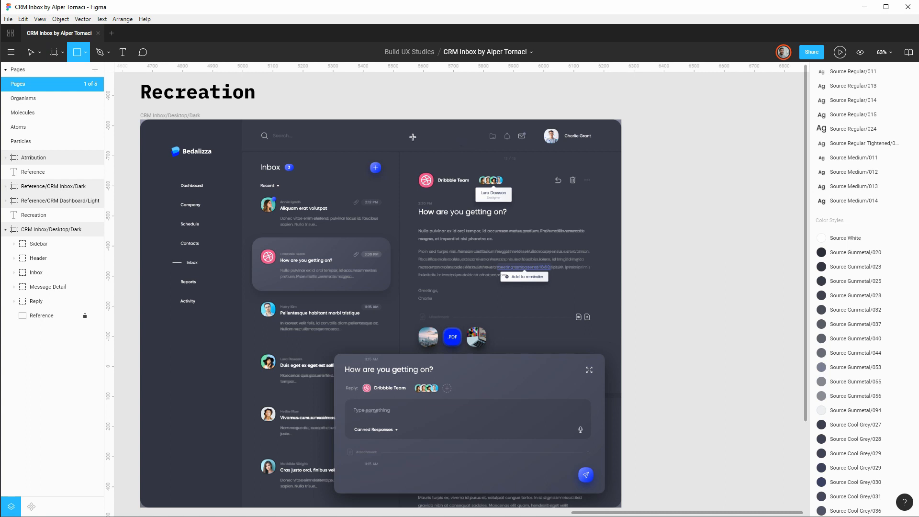
left_click_drag(140, 120, 621, 416)
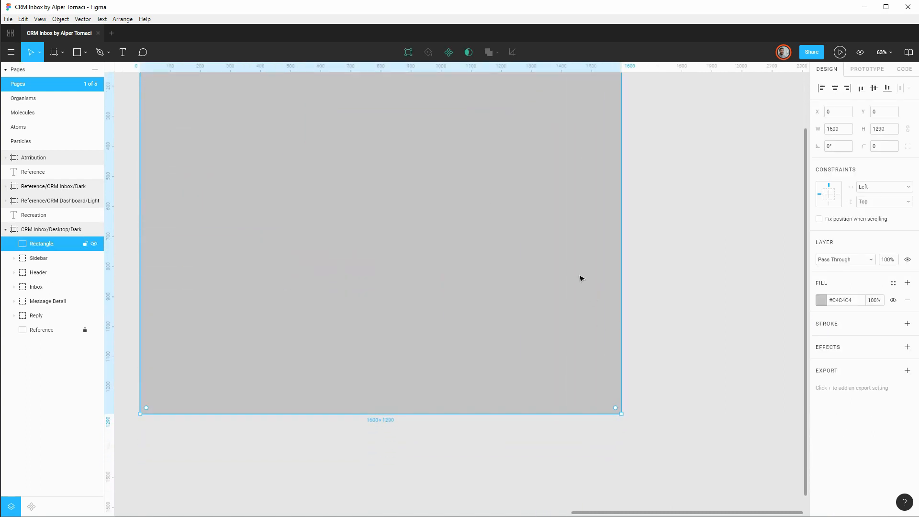
scroll(578, 273, "up", 3)
scroll(577, 274, "down", 1)
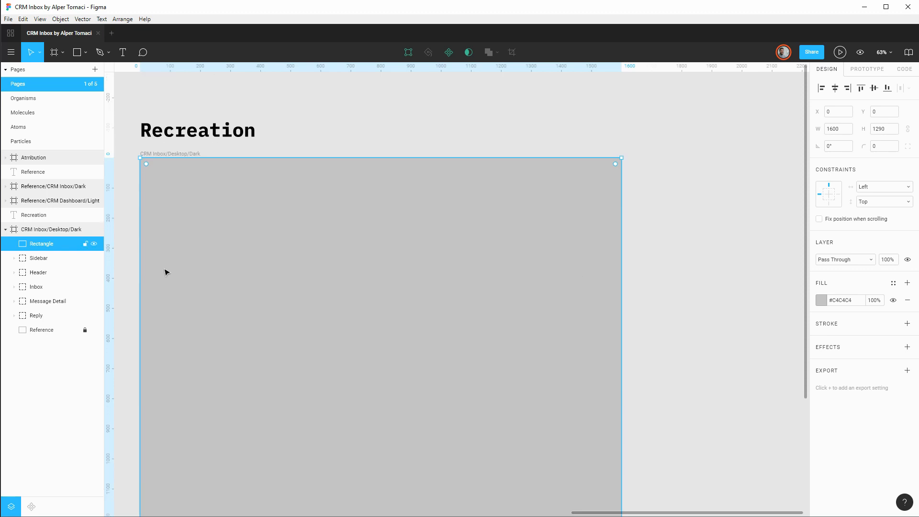
Move the new rectangle below the Reply group in the layer order and rename it Background Plate.
left_click_drag(46, 244, 53, 322)
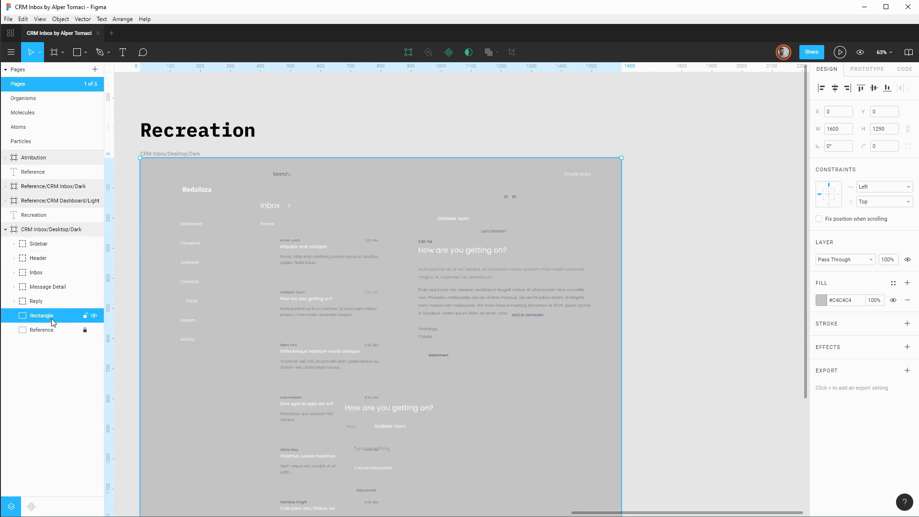
double_click(49, 316)
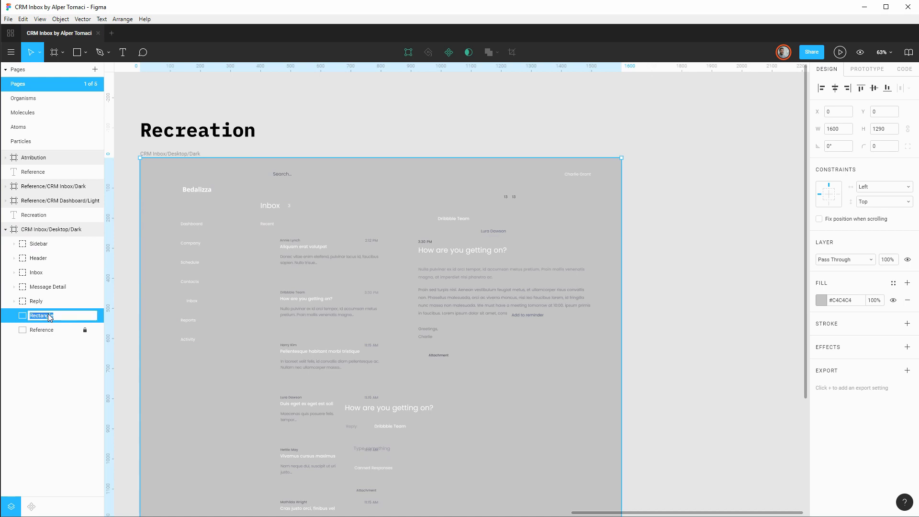
type("Background Plate")
key("Return")
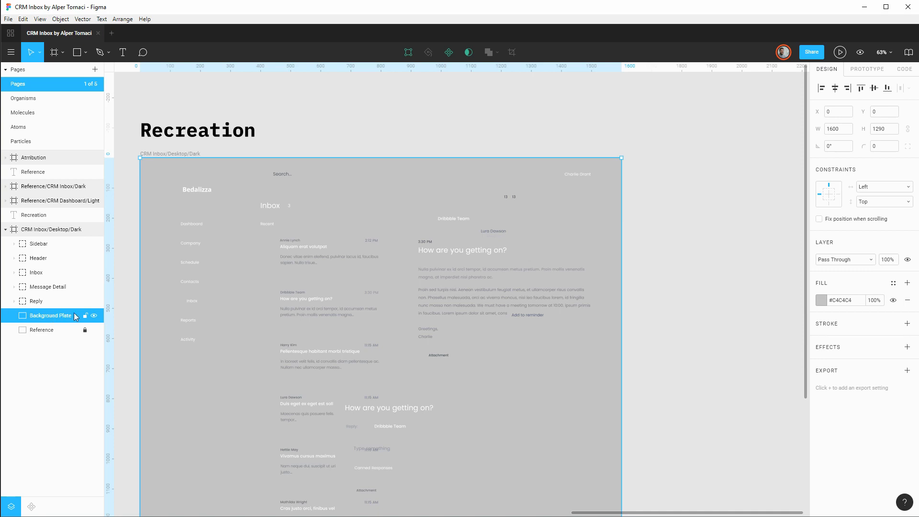
Hide the Background Plate and set its fill to #333541, sampled from the reference's dark sidebar background.
left_click(906, 300)
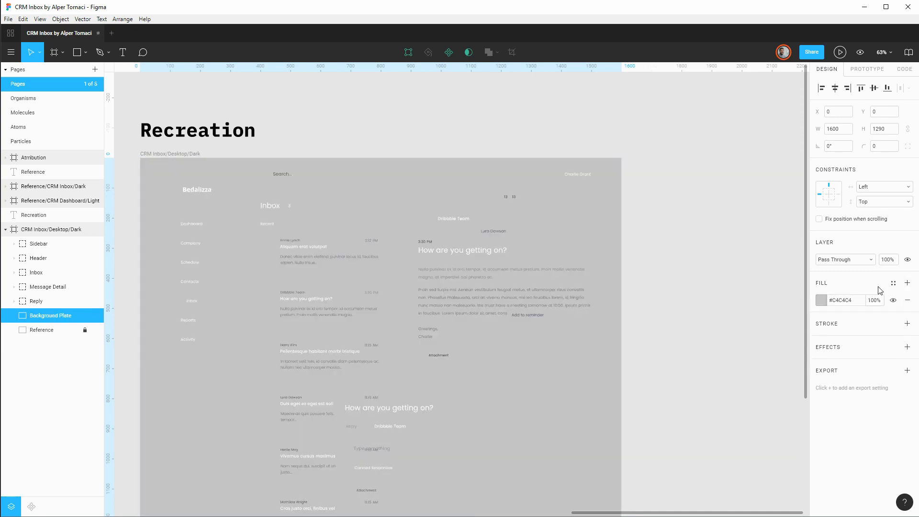
left_click(907, 282)
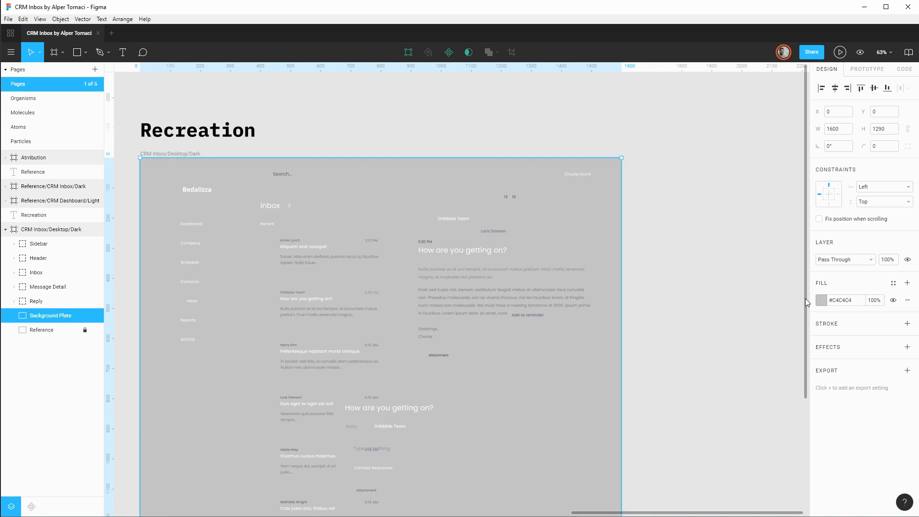
left_click(93, 315)
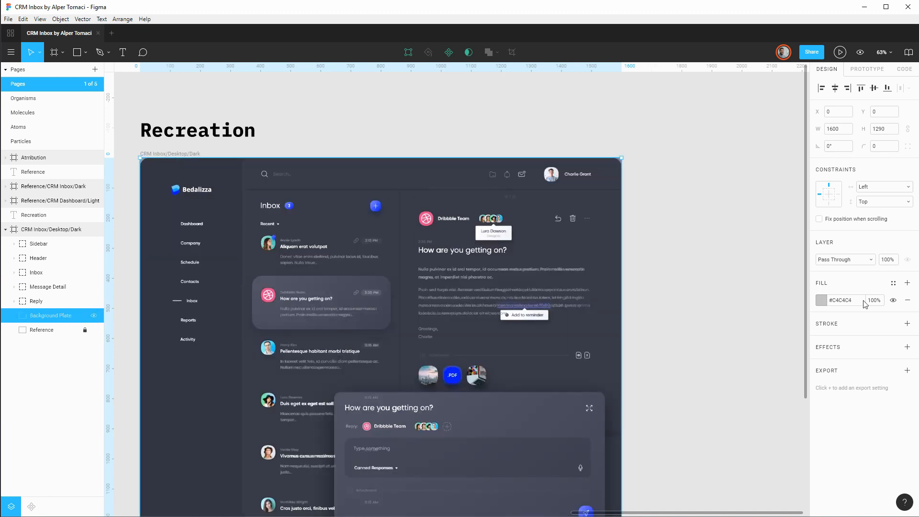
left_click(823, 301)
left_click(717, 397)
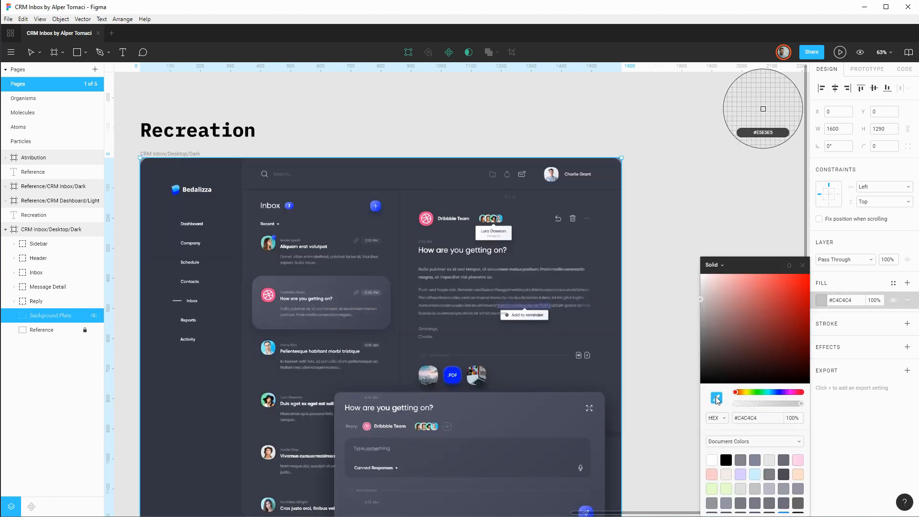
left_click(211, 383)
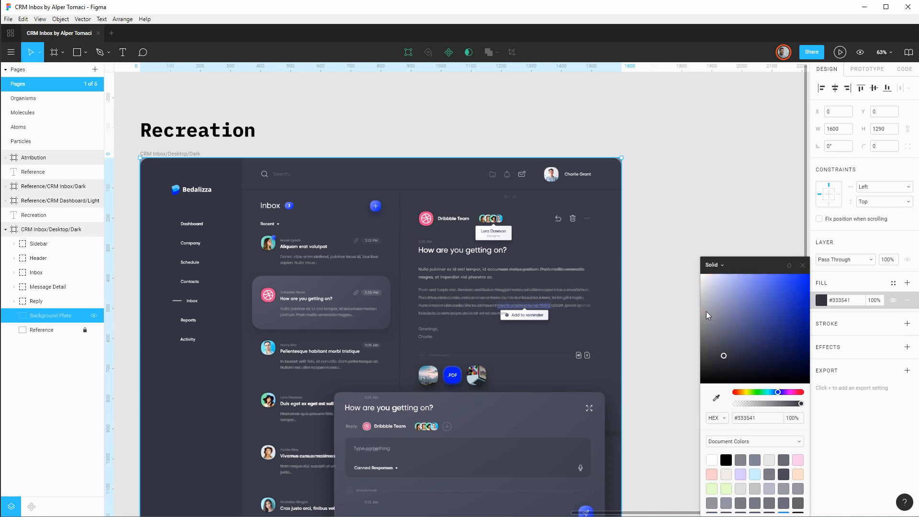
left_click(856, 283)
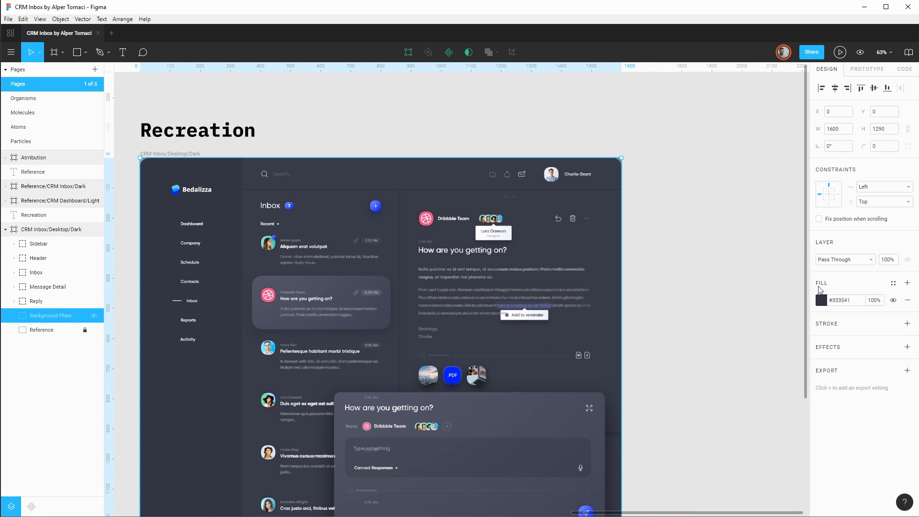
Show the Background Plate to check it behind the interface text, hide it again and deselect it.
left_click(94, 315)
scroll(526, 316, "down", 3)
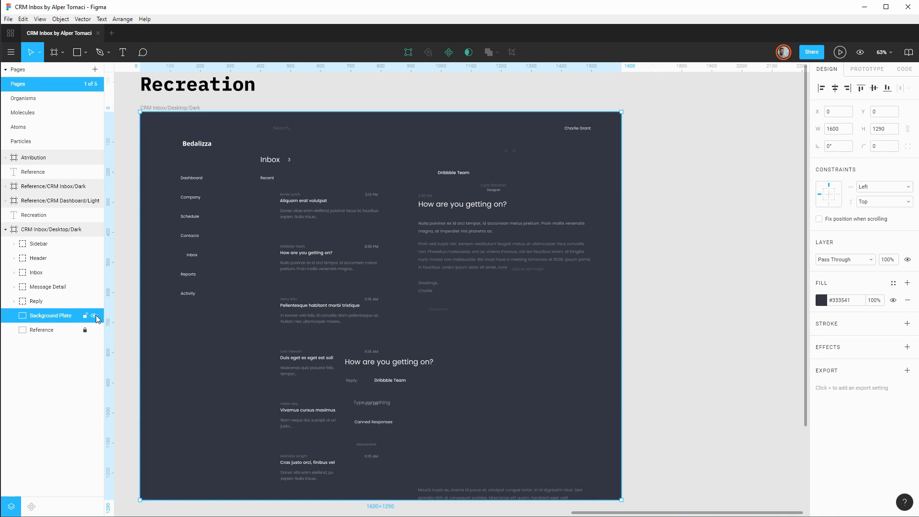
left_click(94, 316)
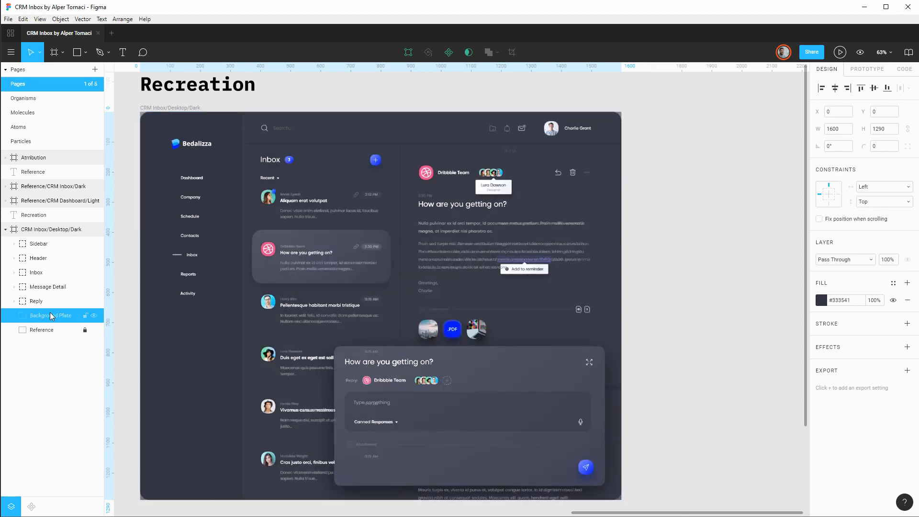
left_click(349, 137)
Draw a small rectangle of about 13 × 4 in the divider gap between the header and the inbox area.
scroll(348, 137, "up", 4)
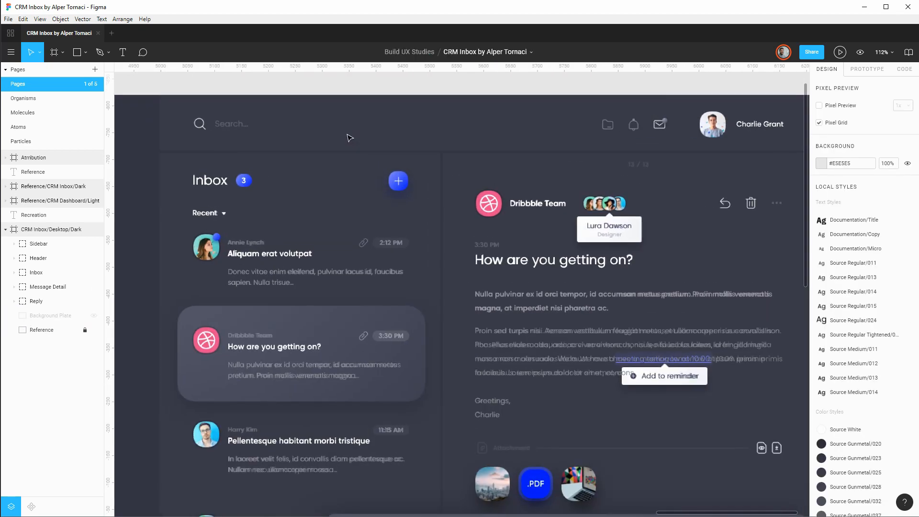
left_click_drag(318, 116, 461, 148)
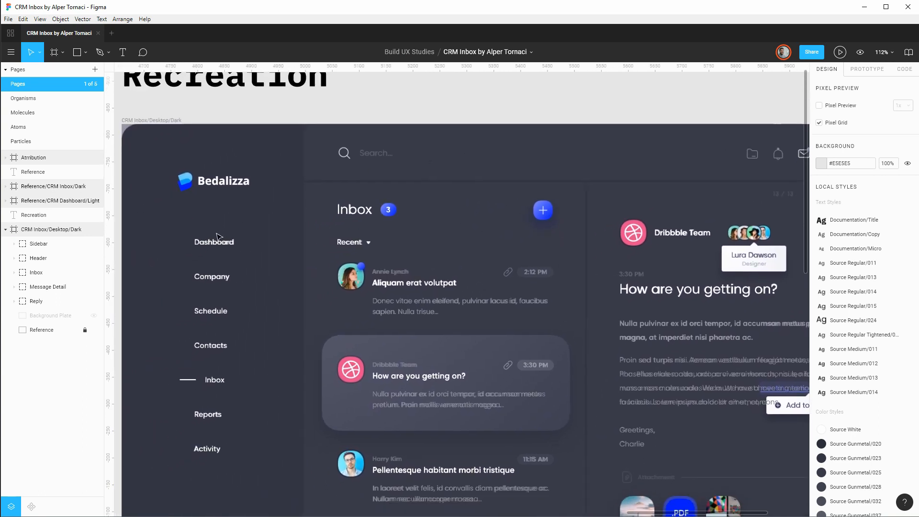
left_click_drag(250, 235, 315, 214)
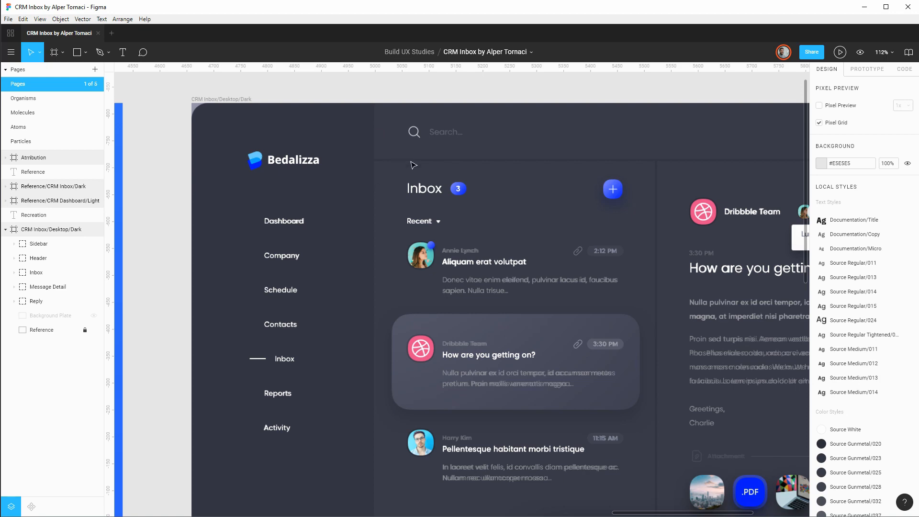
scroll(415, 163, "up", 5)
scroll(566, 168, "right", 10)
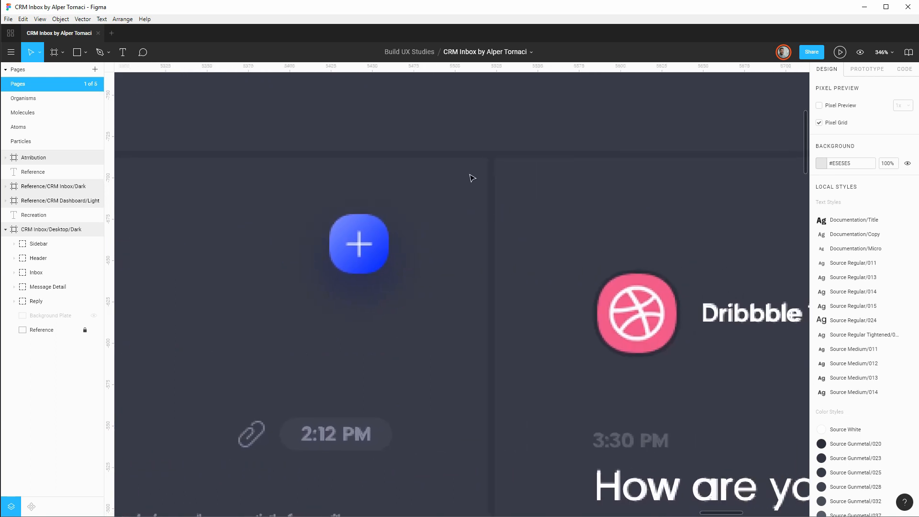
key("r")
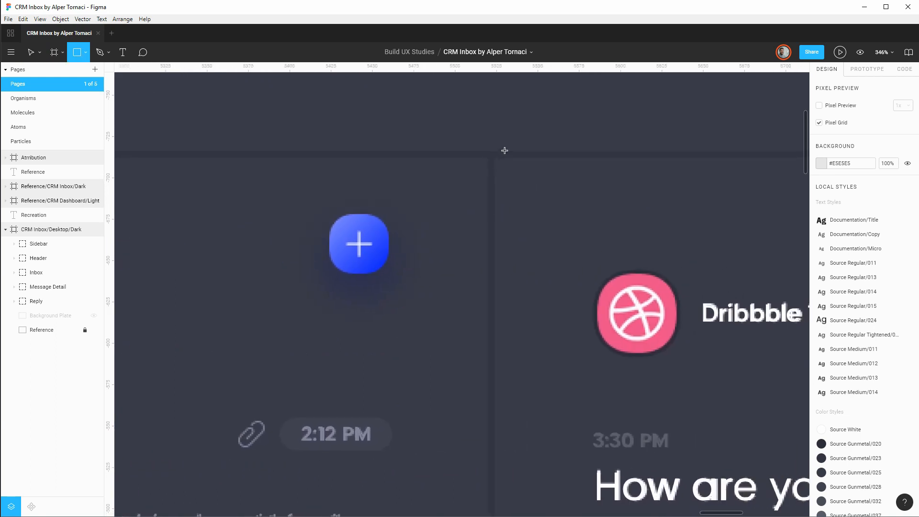
mouse_move(505, 151)
left_mouse_down()
mouse_move(525, 157)
mouse_move(449, 156)
left_mouse_up()
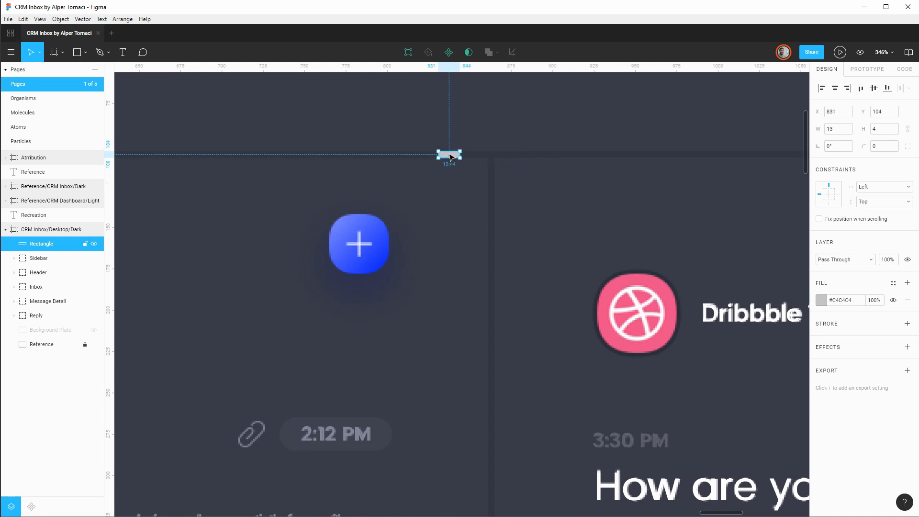
key("Escape")
left_click(450, 155)
Rotate the small rectangle to -90° and place it in the divider gap beside the sidebar, at X 339 and Y 73.
scroll(433, 194, "down", 5)
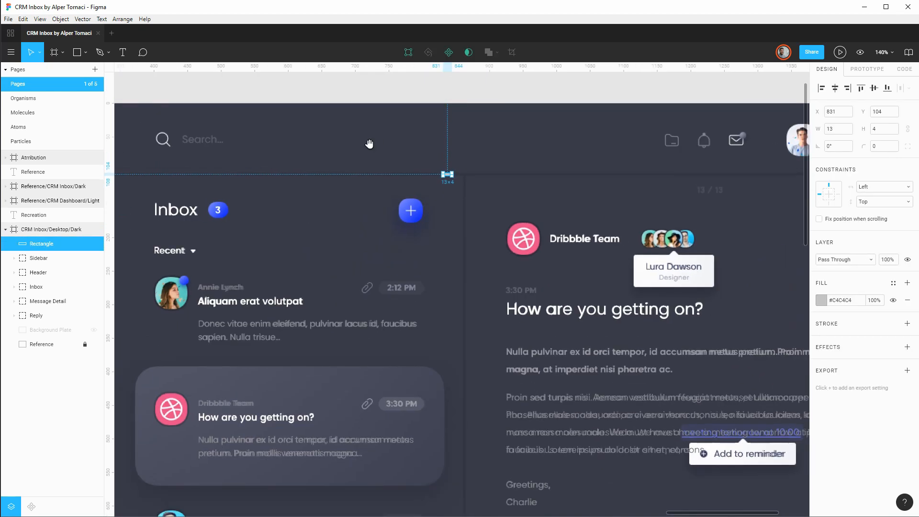
left_click_drag(369, 144, 492, 153)
left_click_drag(572, 188, 237, 173)
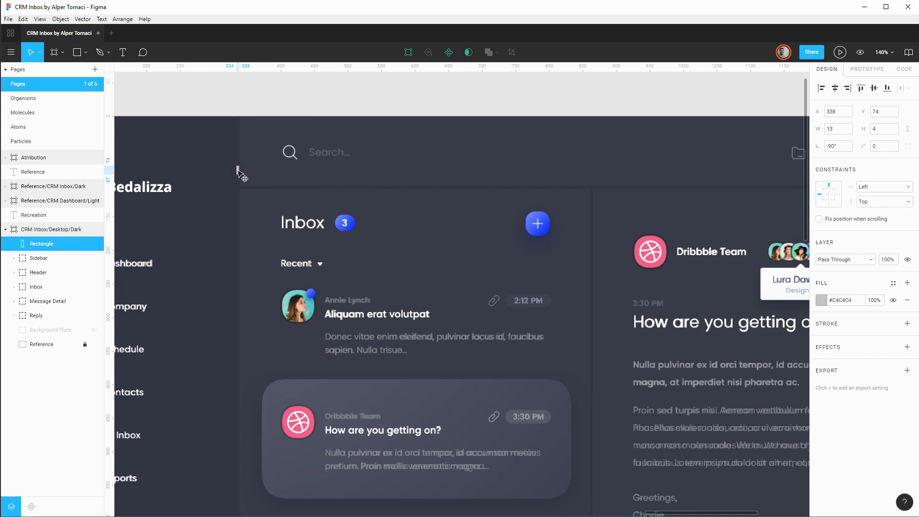
scroll(239, 173, "up", 10)
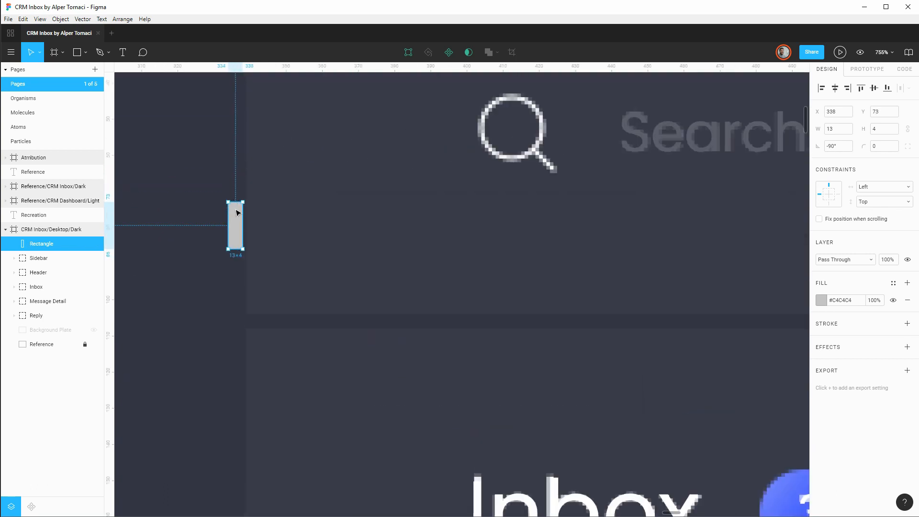
left_click_drag(238, 227, 242, 224)
left_click(844, 113)
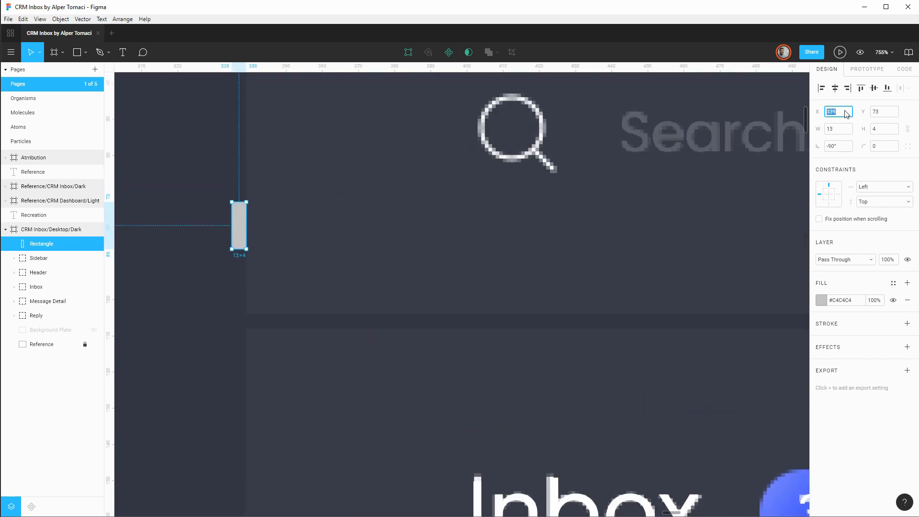
key("Return")
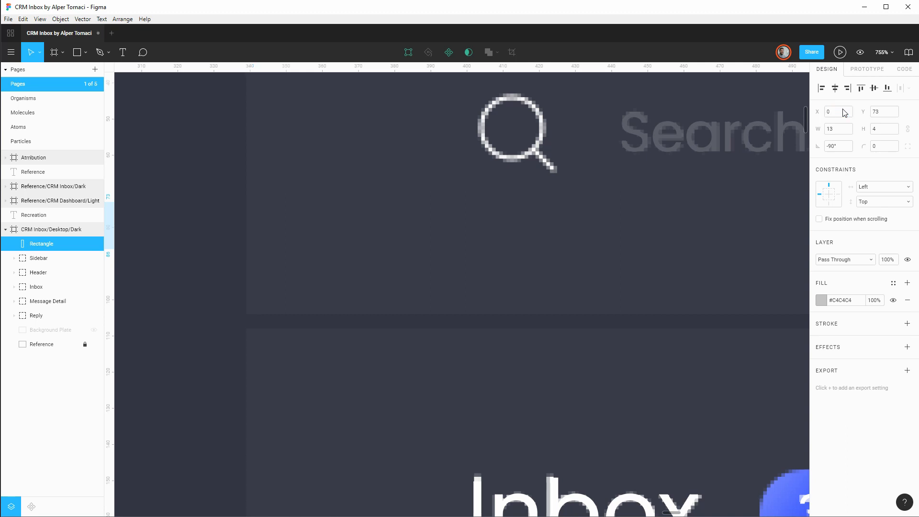
left_click(838, 131)
key("Return")
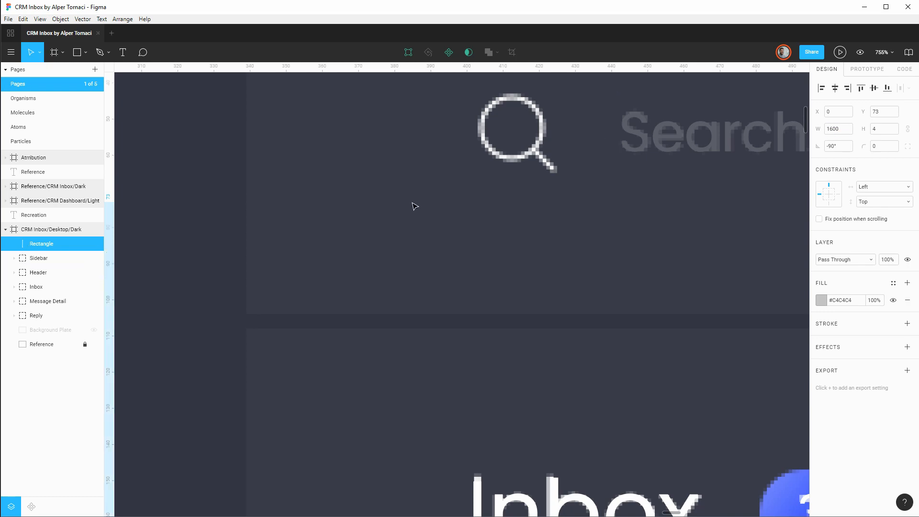
key("shift+0")
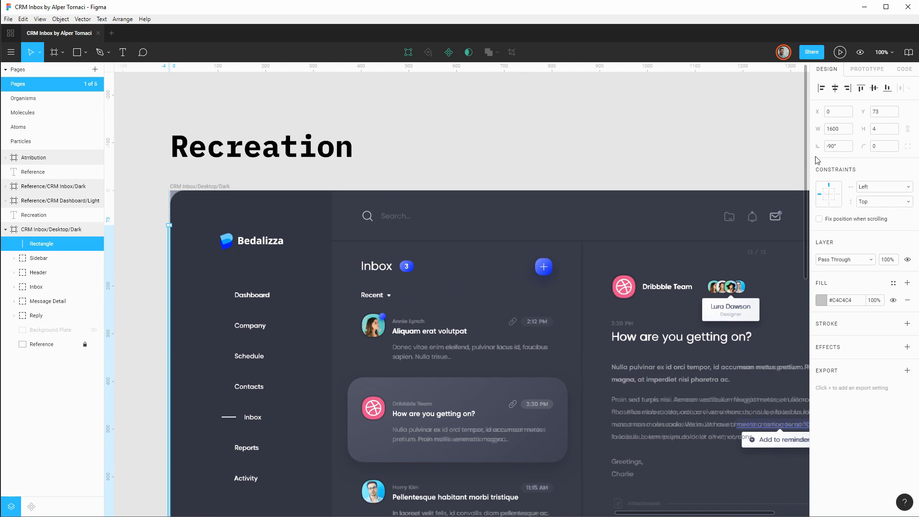
left_click(877, 115)
key("Return")
key("ctrl+z")
key("ctrl+z")
key("ctrl+z")
Set the vertical divider rectangle's Y position to 0 and its width to 1600, then deselect it.
left_click(885, 116)
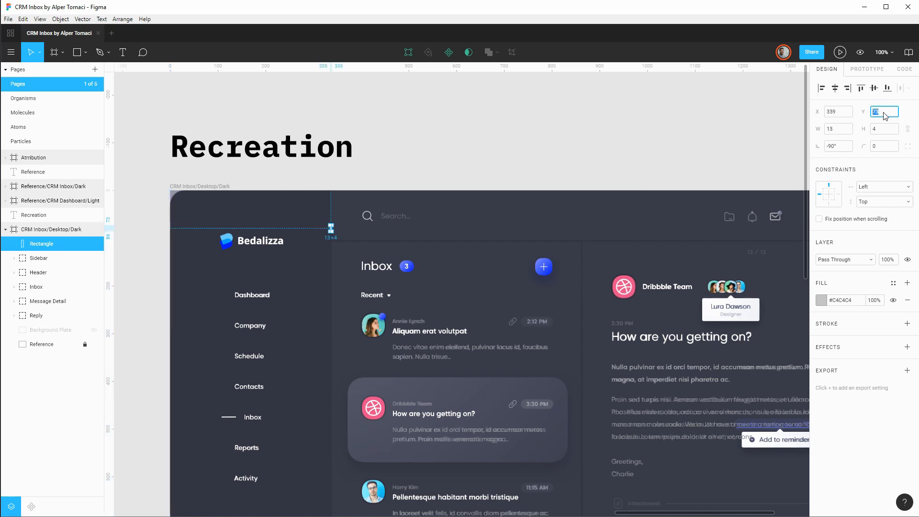
type("0")
key("Return")
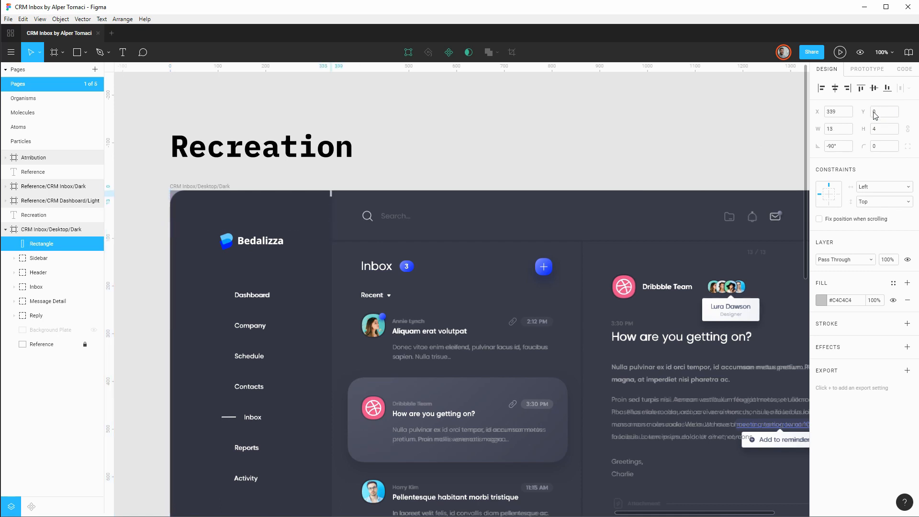
left_click(844, 132)
type("1600")
key("Return")
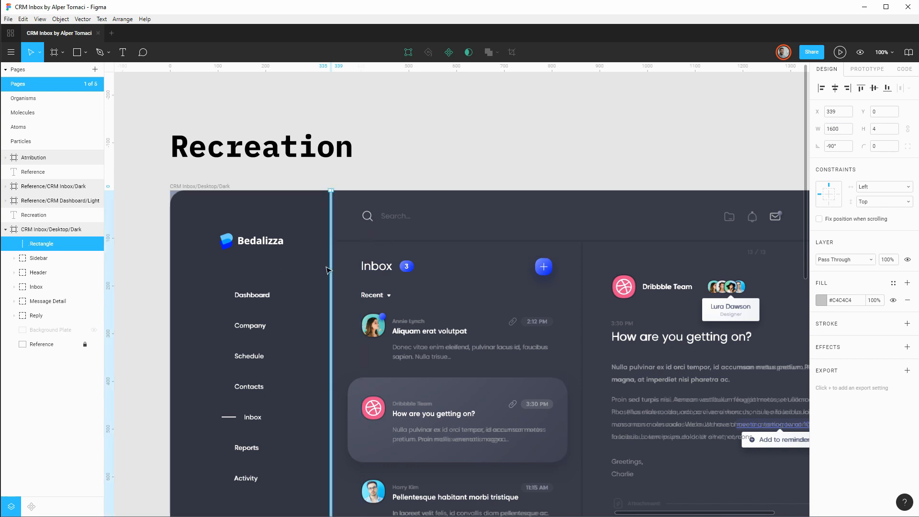
left_click(342, 180)
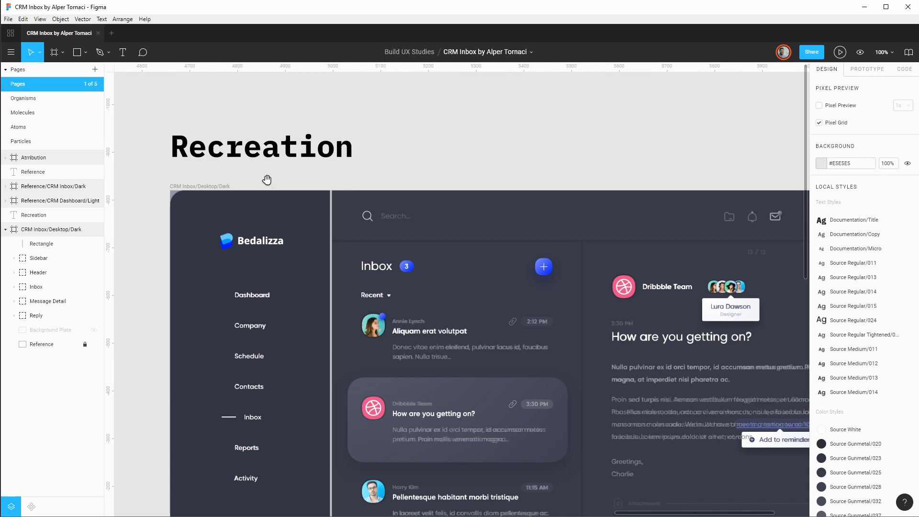
Draw a rectangle of about 337 × 1290 over the sidebar area from the frame's corner at X 0, Y 0.
left_click_drag(266, 180, 428, 152)
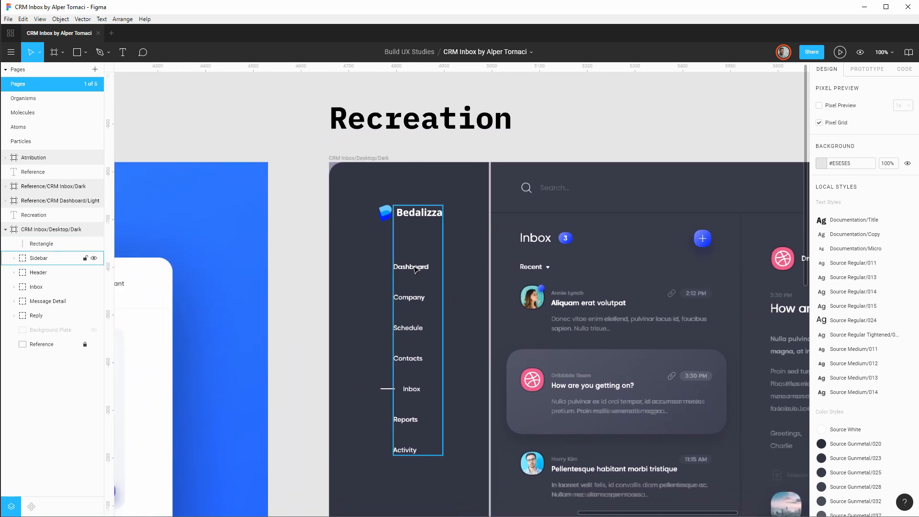
left_click(14, 258)
left_click(40, 259)
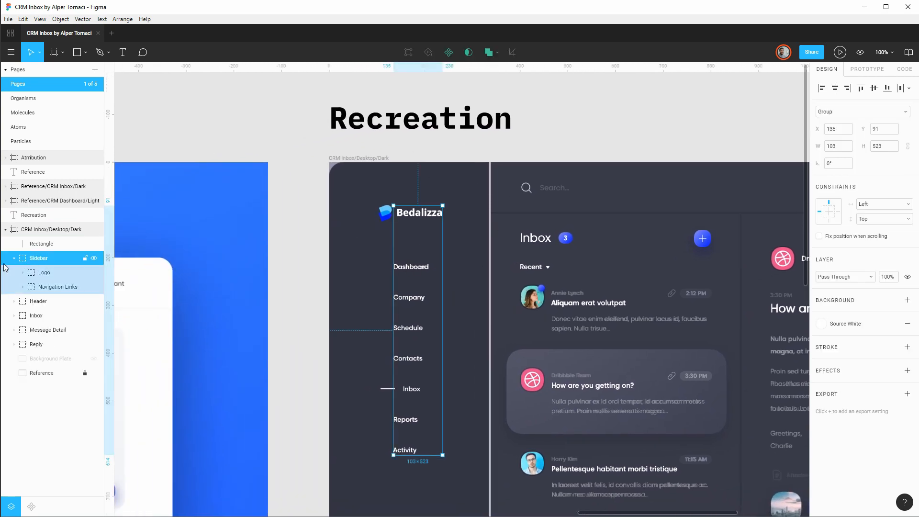
key("r")
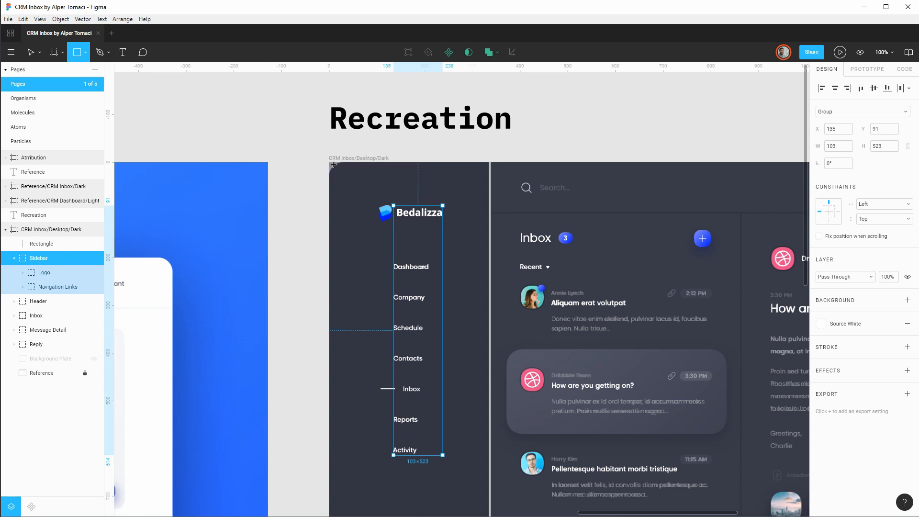
mouse_move(329, 163)
left_mouse_down()
mouse_move(483, 455)
mouse_move(462, 514)
mouse_move(477, 516)
mouse_move(487, 409)
left_mouse_up()
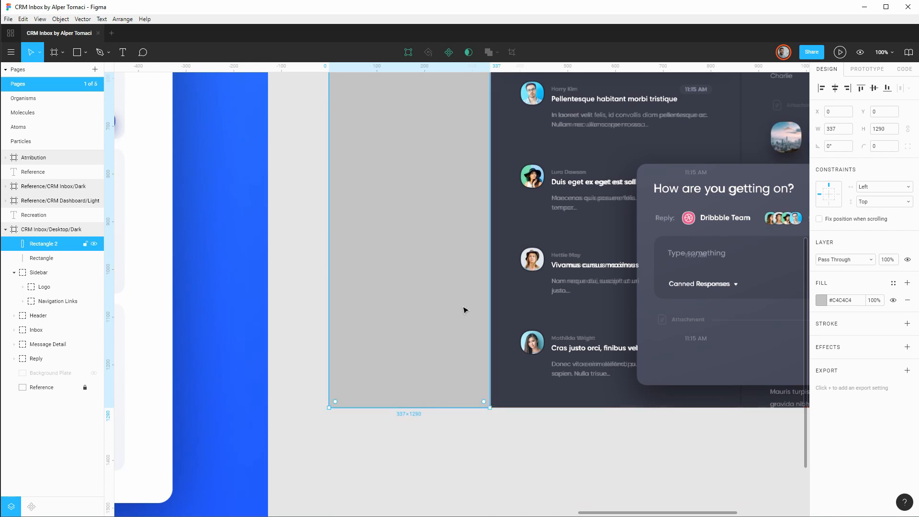
Fill the sidebar rectangle with #333541 sampled from the divider line below the header, then deselect it.
scroll(464, 310, "up", 10)
scroll(440, 272, "down", 1)
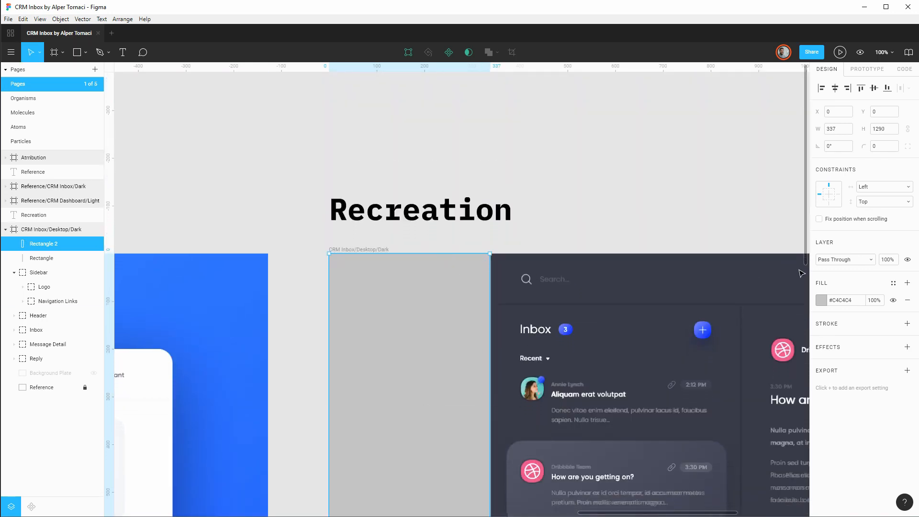
left_click(821, 300)
left_click(716, 398)
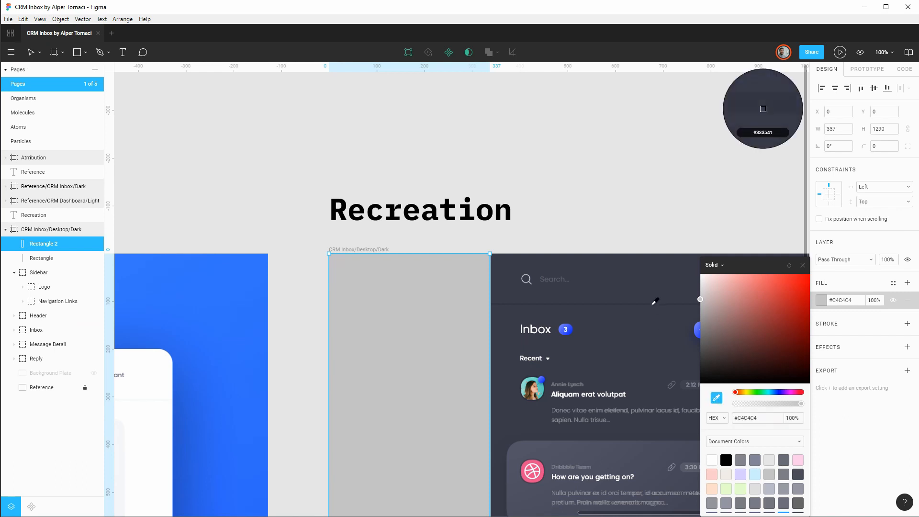
scroll(655, 300, "up", 6)
left_click(645, 300)
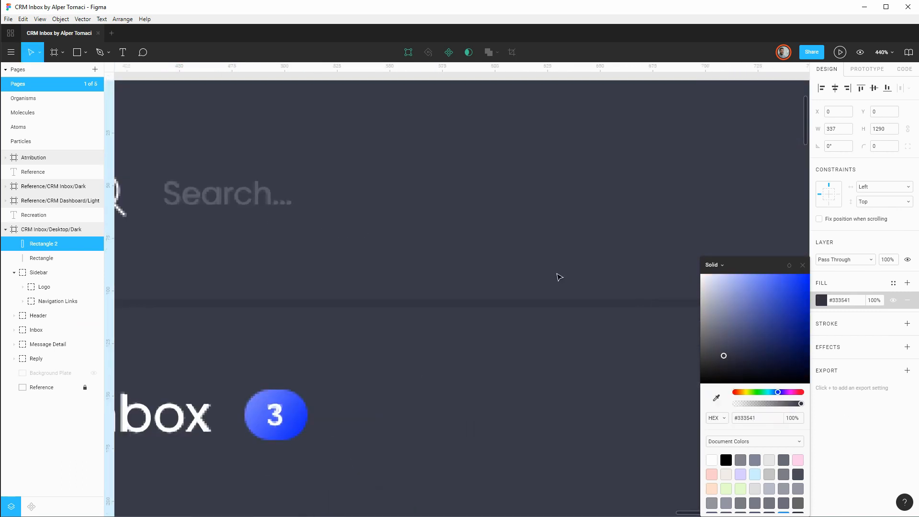
scroll(555, 273, "down", 5)
left_click(382, 172)
scroll(397, 168, "left", 4)
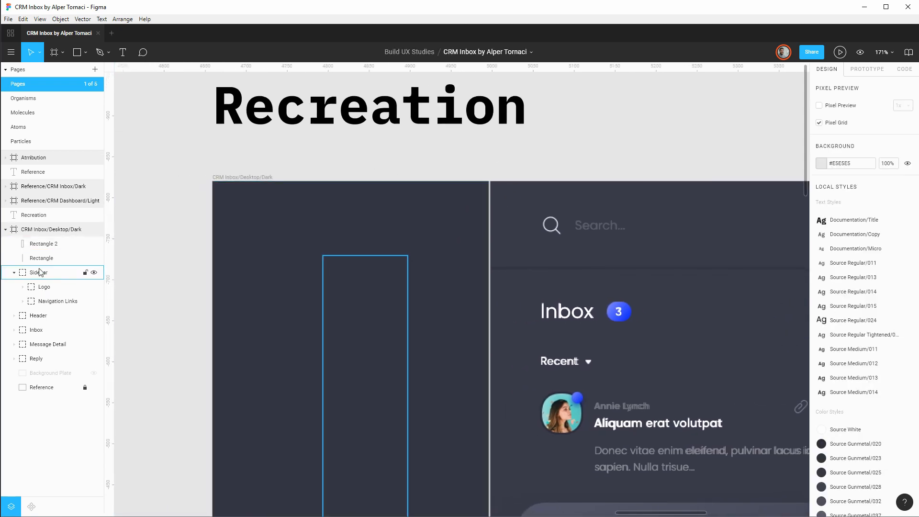
Narrow the sidebar rectangle to a width of 335 so its edge meets the vertical divider.
left_click(48, 245)
left_click(48, 258)
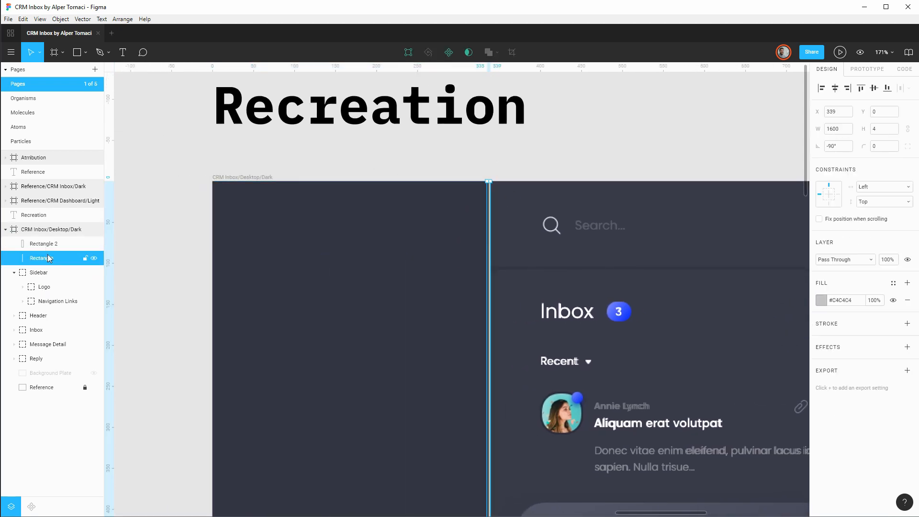
left_click(308, 251)
scroll(487, 263, "up", 8)
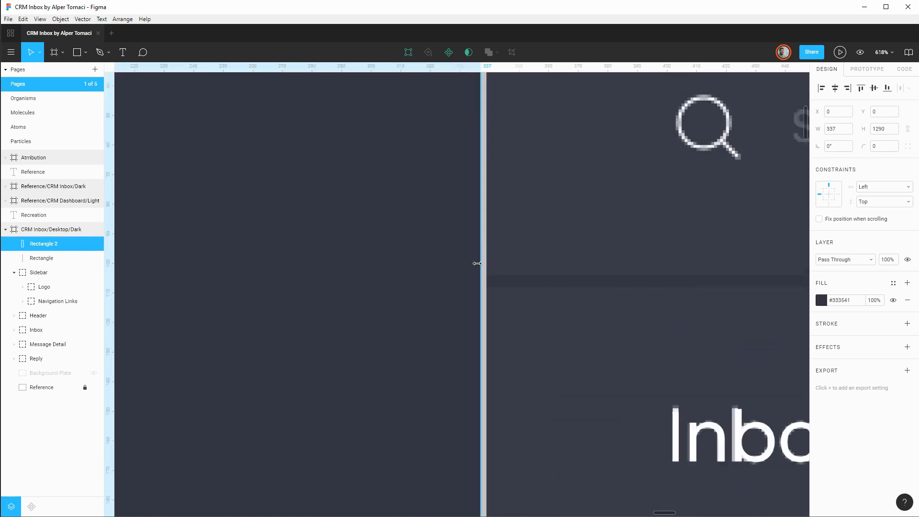
mouse_move(476, 263)
left_mouse_down()
mouse_move(460, 264)
mouse_move(474, 263)
left_mouse_up()
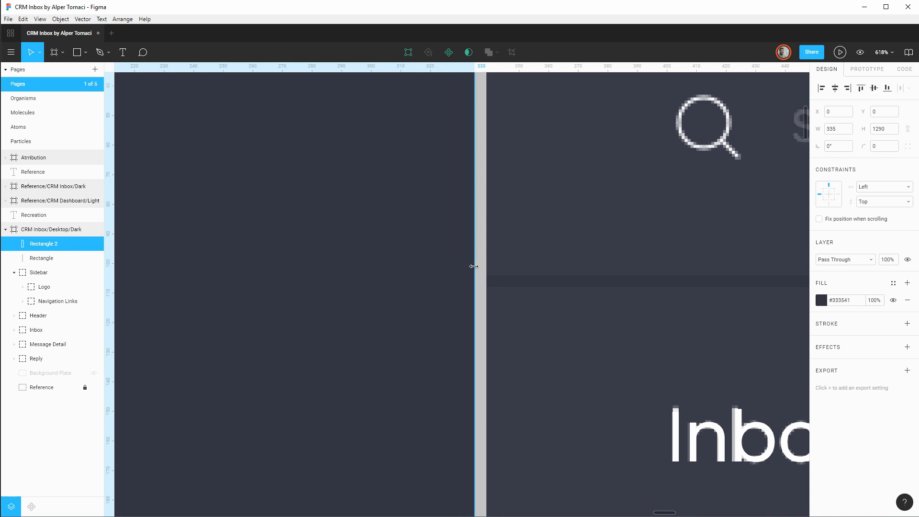
scroll(418, 234, "down", 5)
scroll(418, 234, "down", 3)
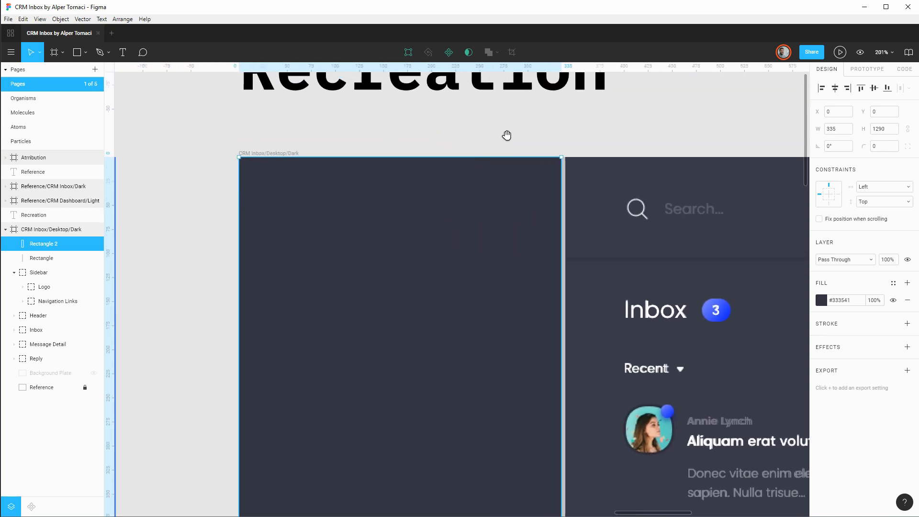
Rename the sidebar rectangle Sidebar/Plate and move it into the Sidebar group beneath Navigation Links.
double_click(63, 245)
type("S")
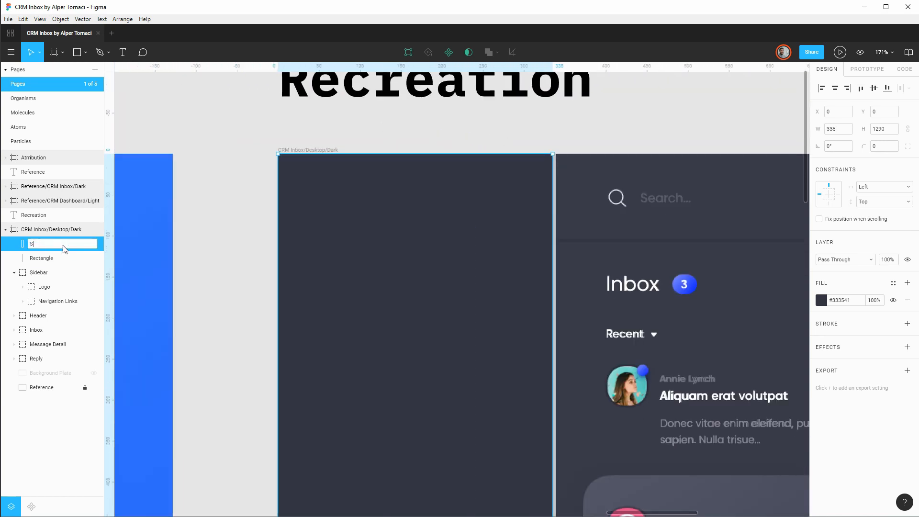
type("idebar/Plate")
key("Return")
left_click_drag(57, 312, 57, 310)
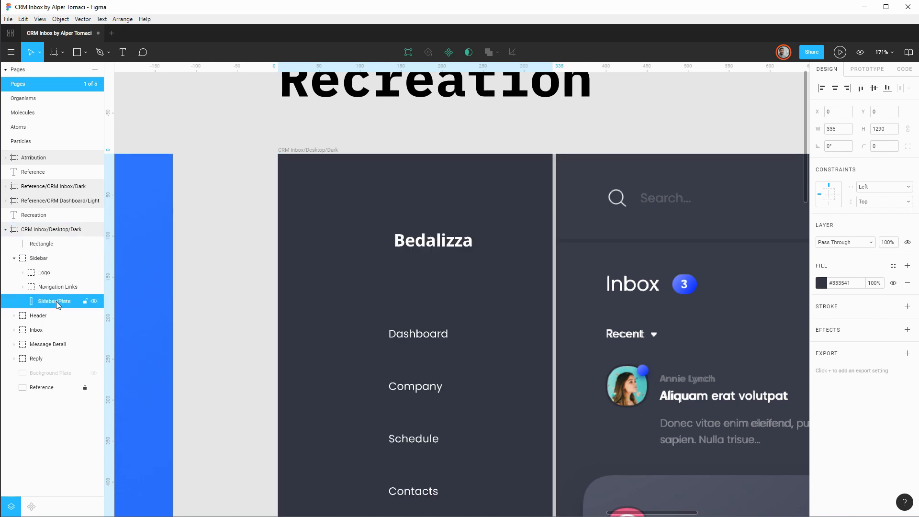
Delete the vertical divider rectangle beside the sidebar.
left_click(35, 244)
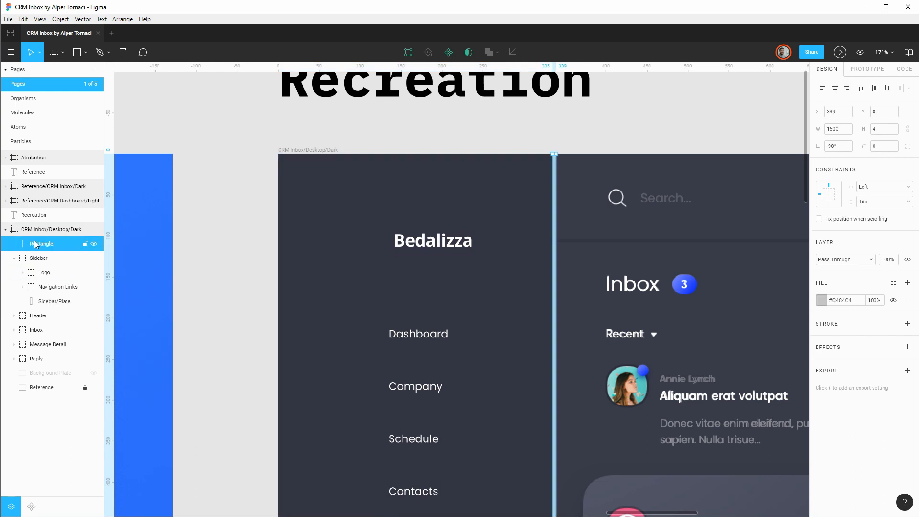
key("Delete")
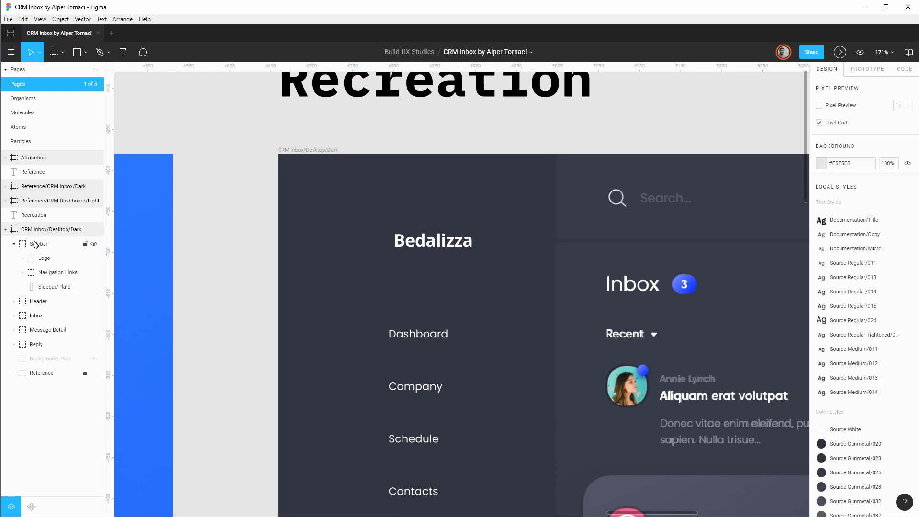
scroll(566, 180, "down", 5)
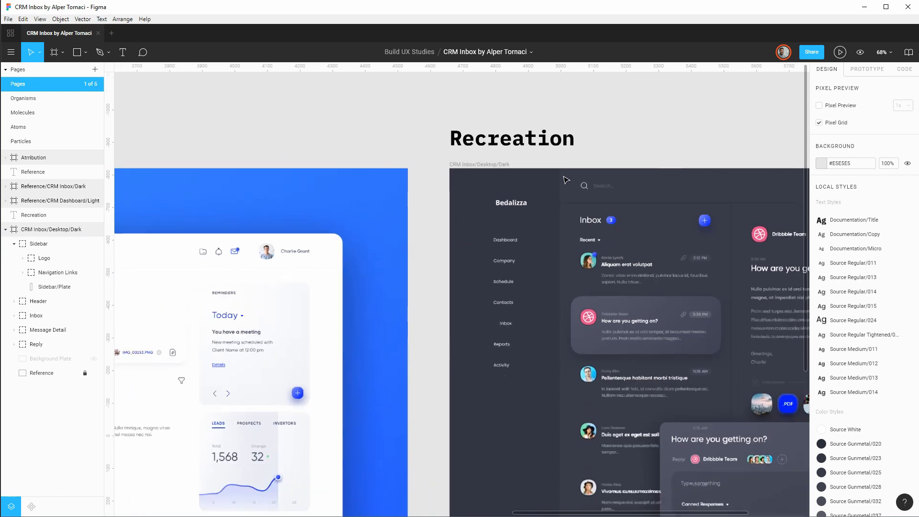
left_click_drag(630, 143, 378, 152)
left_click(211, 274)
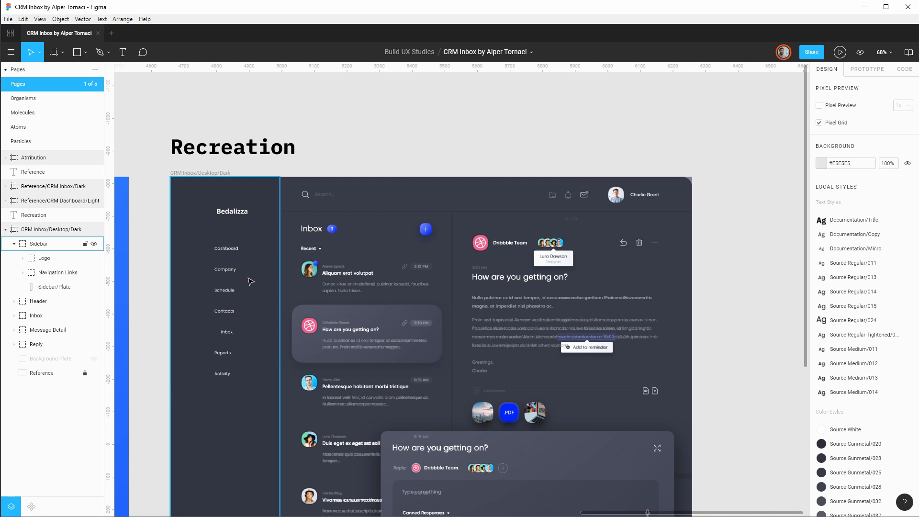
left_click(298, 249)
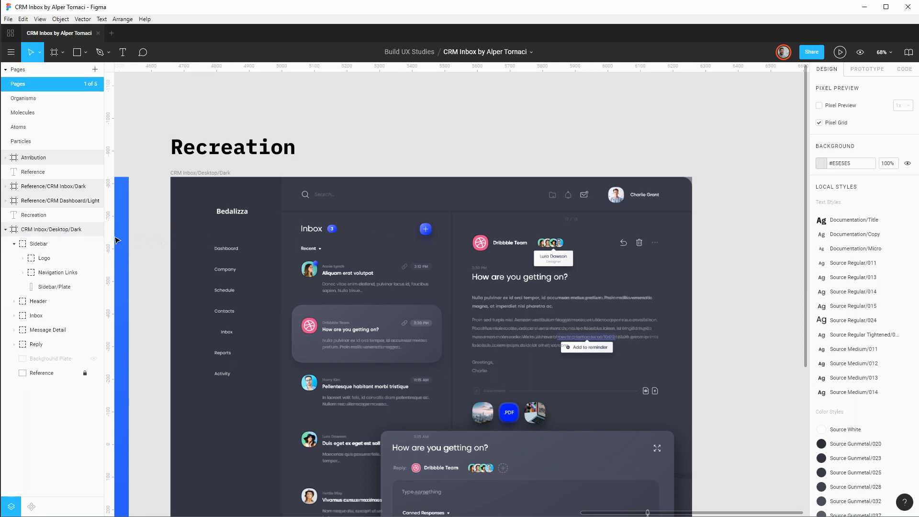
Draw a header rectangle of about 1261 × 107 from X 339, Y 0 to the frame's far edge.
left_click(14, 243)
left_click(14, 258)
left_click(39, 258)
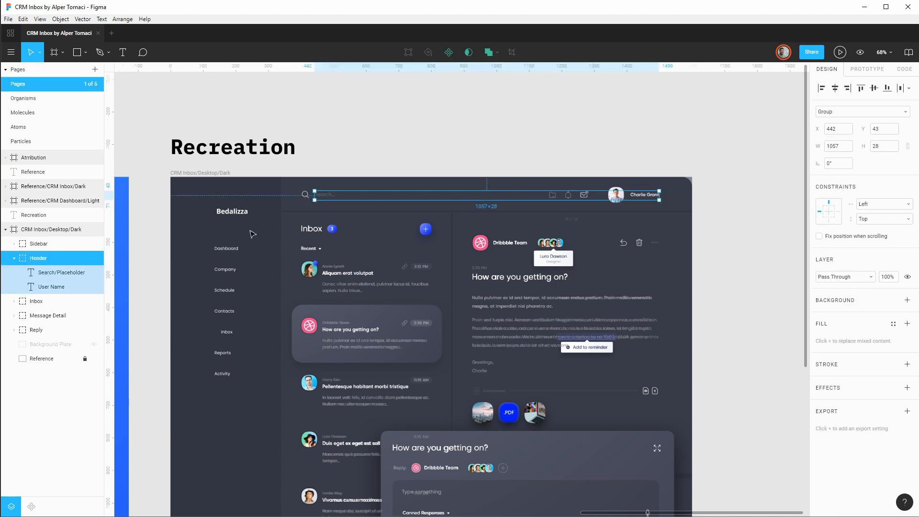
scroll(397, 192, "up", 5, "ctrl")
left_click(366, 160)
key("r")
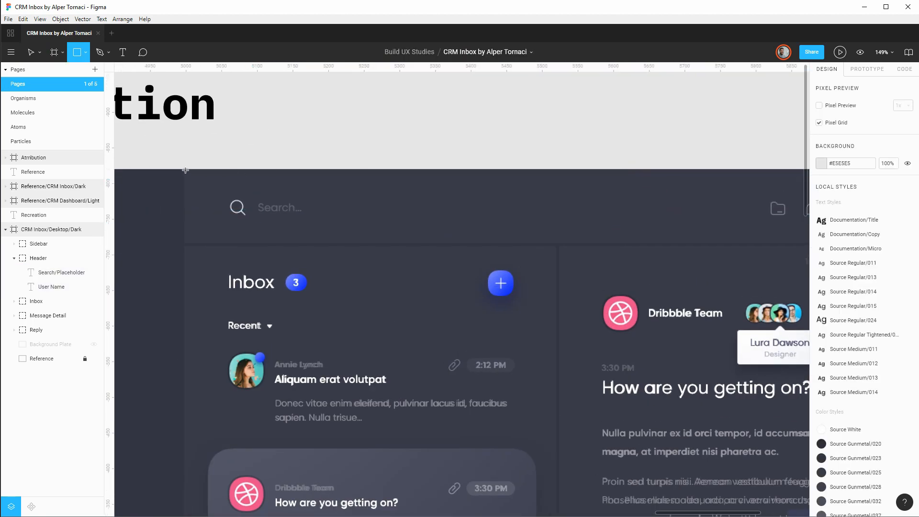
left_click_drag(184, 168, 708, 248)
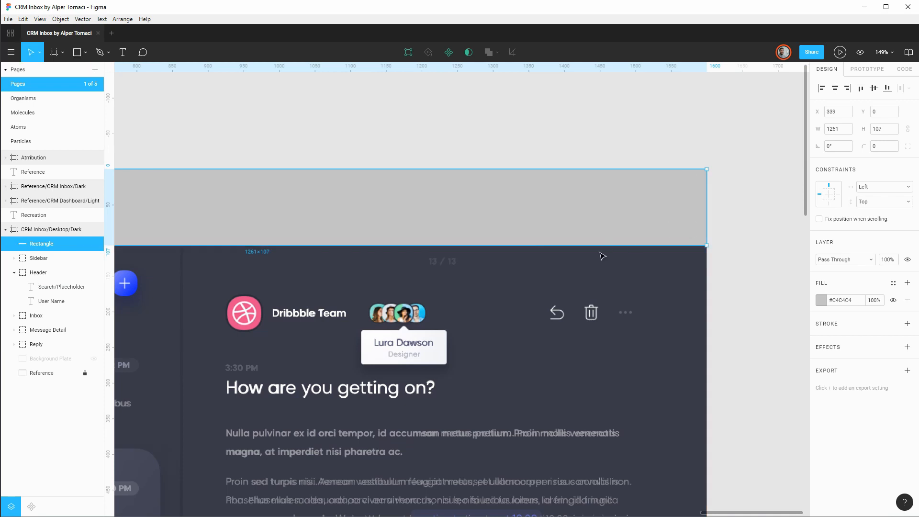
Set the header rectangle's height to 104 so it ends at the divider line, then deselect it.
scroll(600, 254, "up", 5, "ctrl")
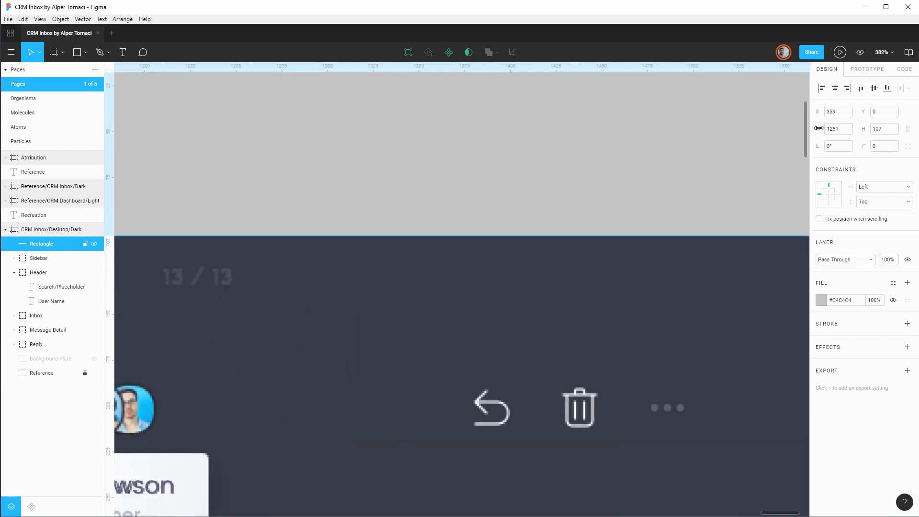
left_click(834, 131)
left_click(888, 132)
key("Down")
key("Down")
key("Down")
key("Down")
key("Down")
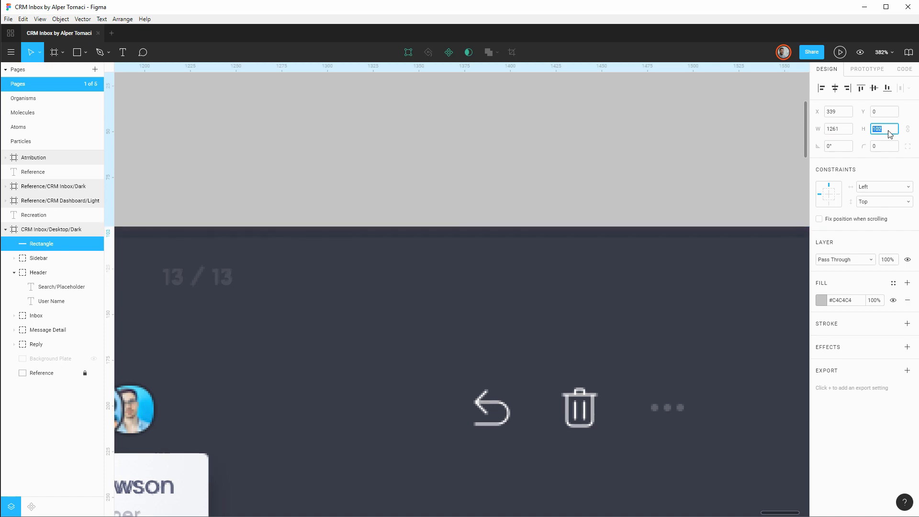
scroll(435, 224, "up", 5)
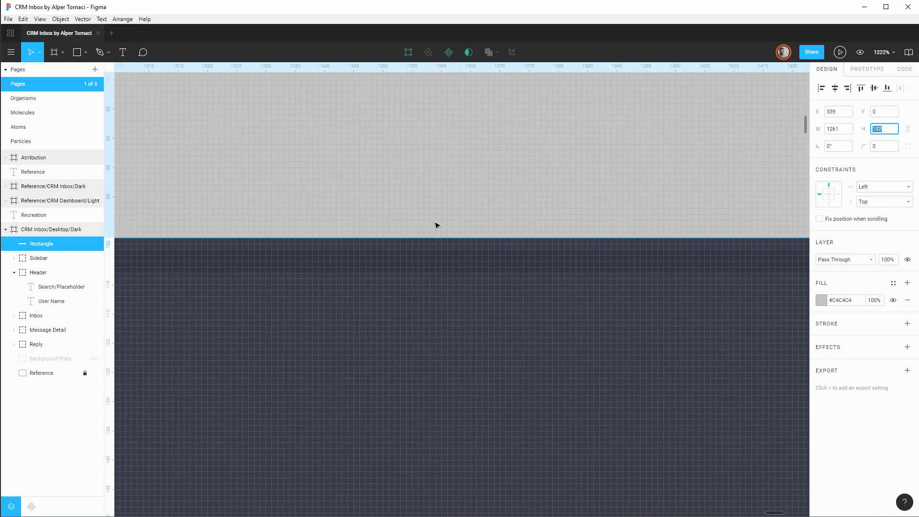
scroll(436, 225, "down", 2)
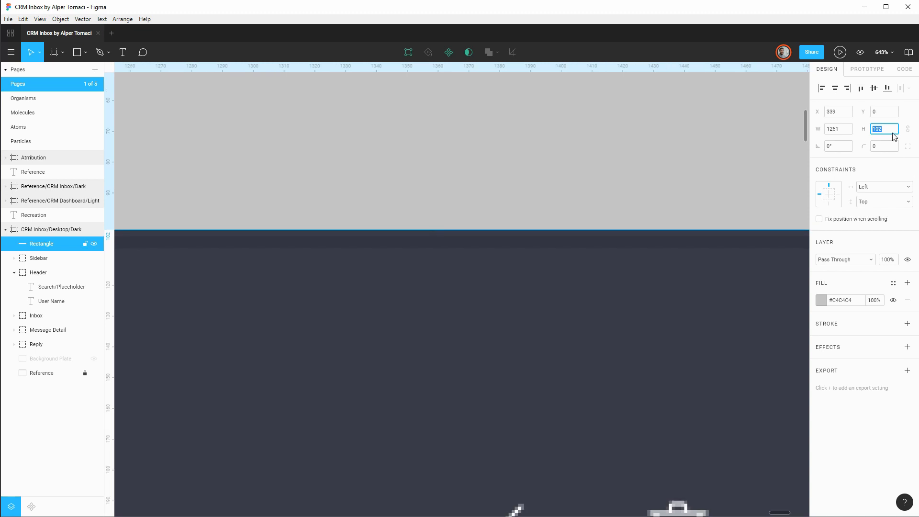
type("104")
key("Return")
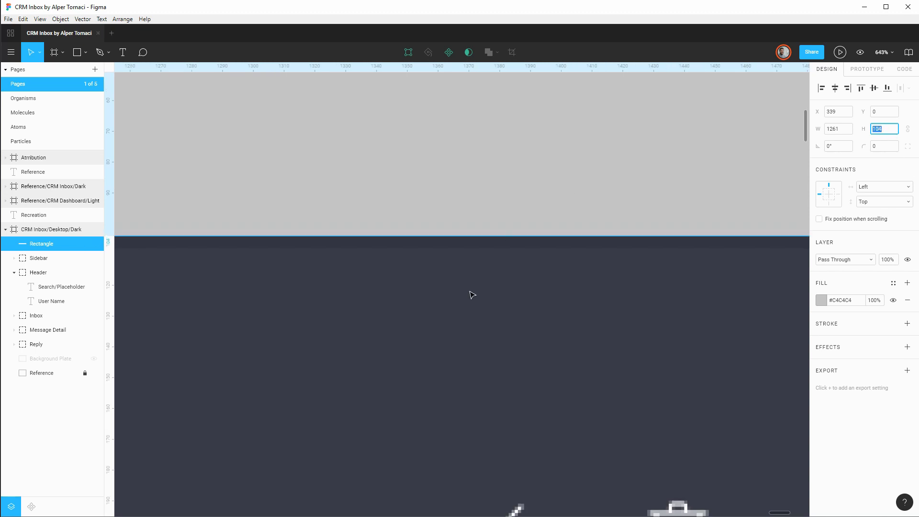
key("Escape")
Examine the header rectangle's lower edge and its corner where it meets the sidebar and the inbox divider.
scroll(364, 311, "down", 10)
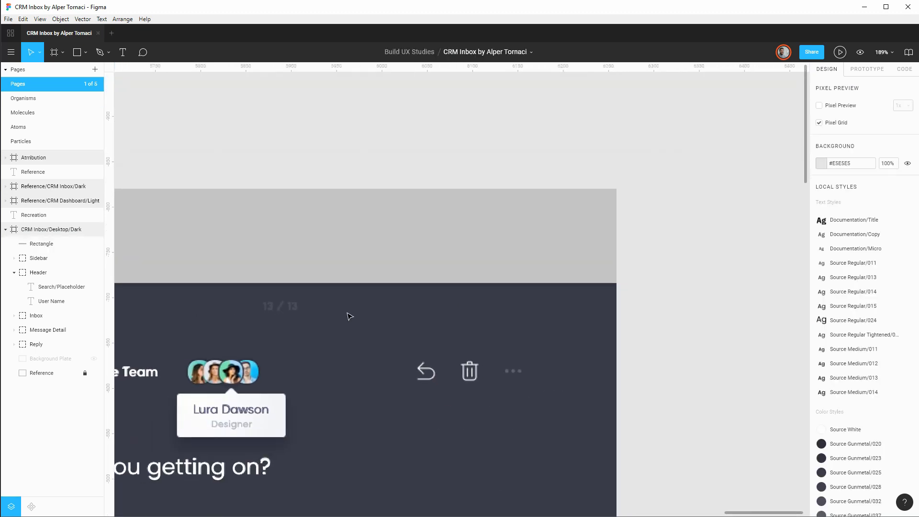
left_click_drag(307, 316, 748, 329)
left_click_drag(266, 327, 605, 328)
left_click_drag(308, 342, 469, 352)
scroll(402, 251, "up", 5)
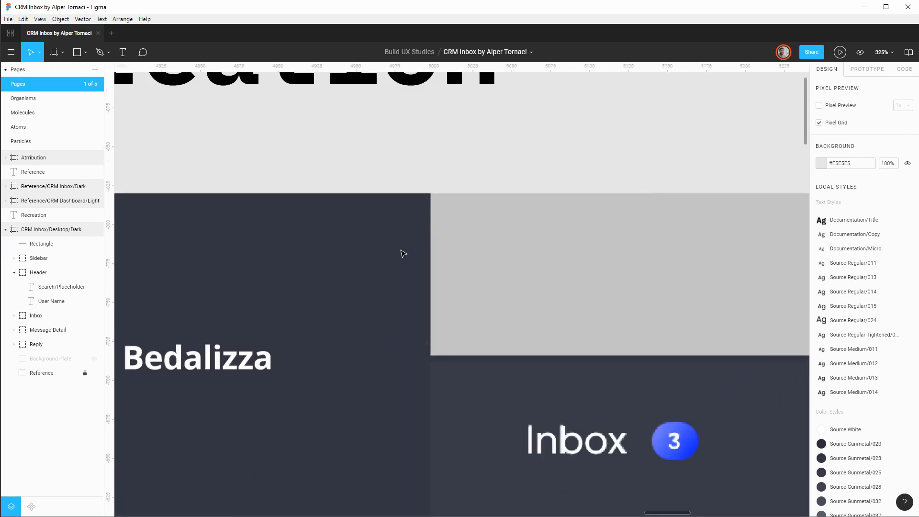
scroll(402, 254, "up", 5)
scroll(473, 337, "down", 4)
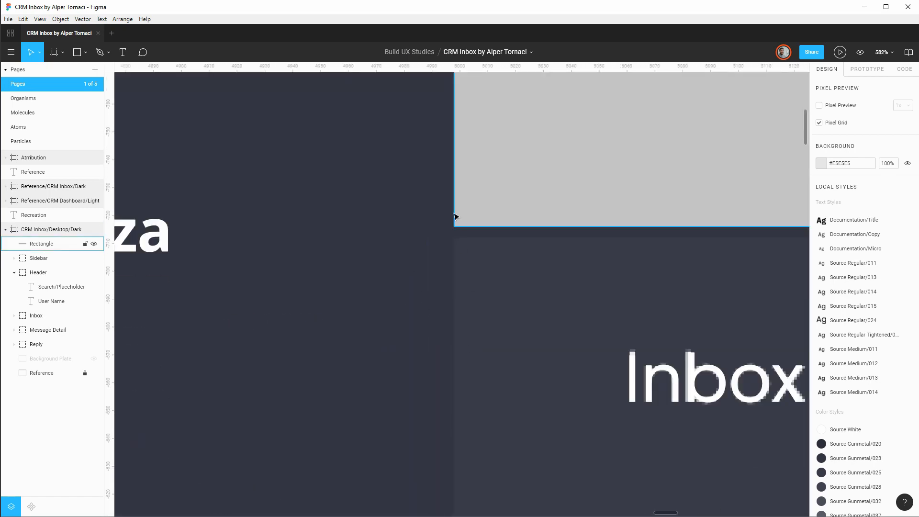
scroll(455, 217, "up", 4)
scroll(486, 305, "down", 3)
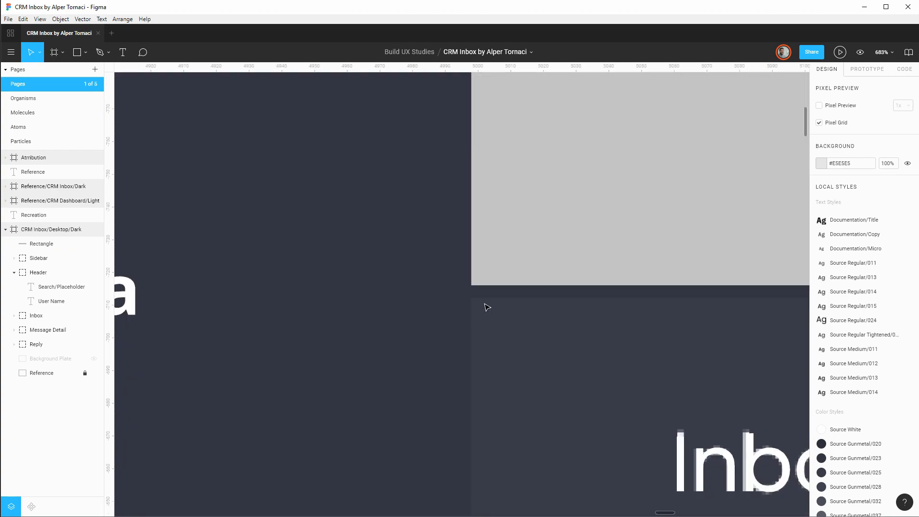
Fill the header rectangle with #383A47 sampled from the inbox panel's background.
left_click(563, 252)
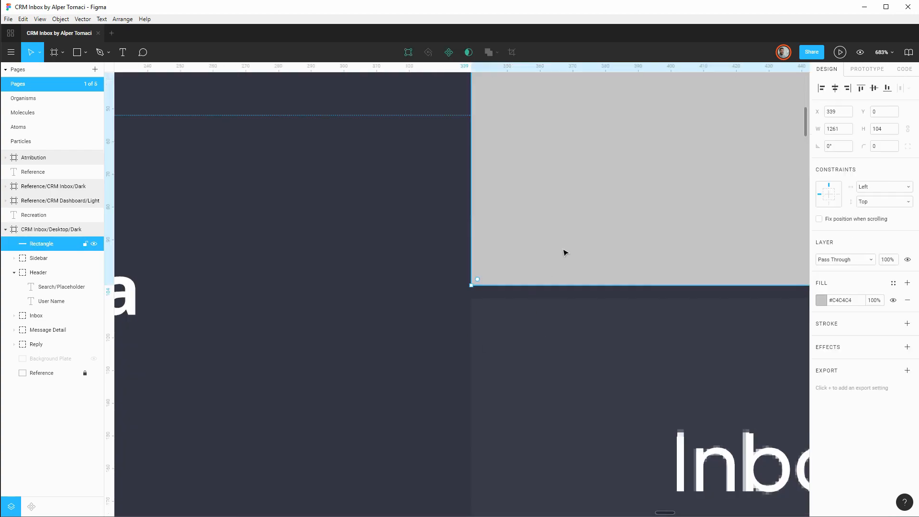
left_click(822, 302)
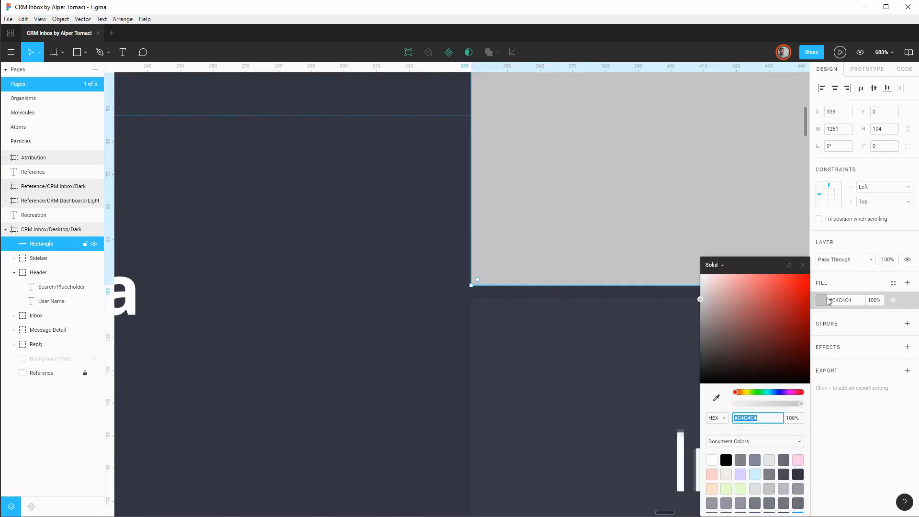
left_click(716, 397)
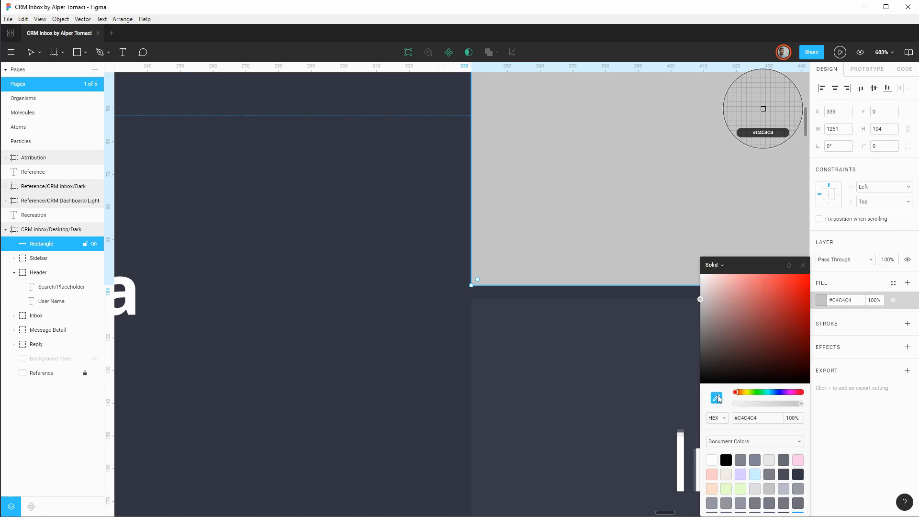
left_click(572, 338)
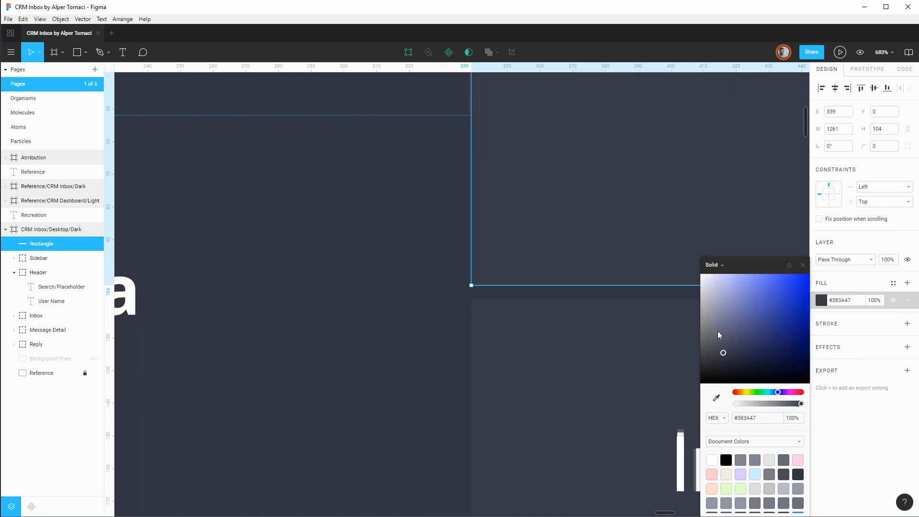
Move the header rectangle to the back of the Header group, rename it Header/Plate, and collapse the group.
scroll(670, 330, "down", 5)
left_click_drag(707, 137, 375, 153)
left_click_drag(45, 244, 53, 306)
double_click(53, 304)
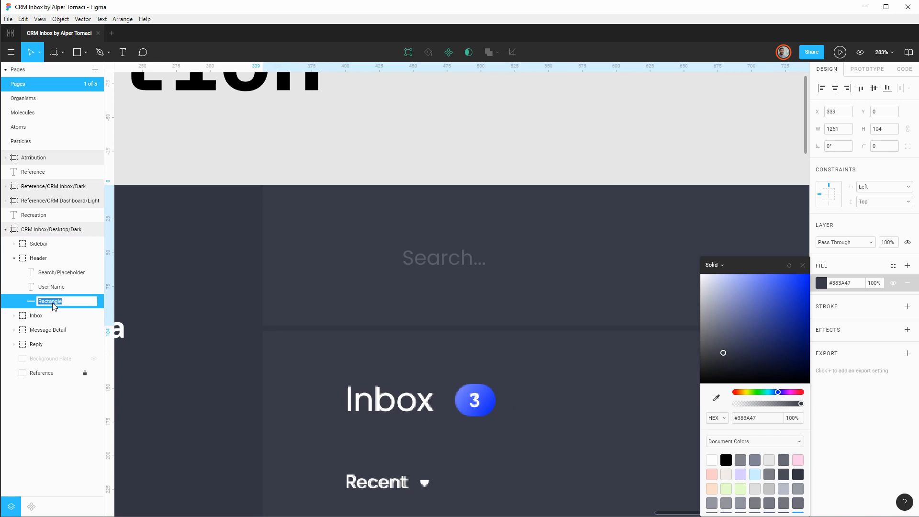
type("Header/Plate")
key("Return")
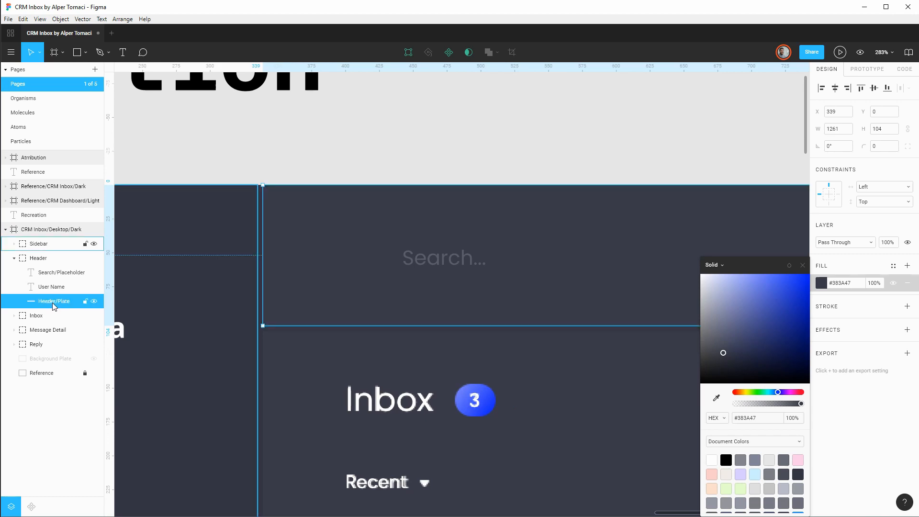
left_click(533, 123)
scroll(532, 138, "down", 3)
scroll(532, 152, "down", 1)
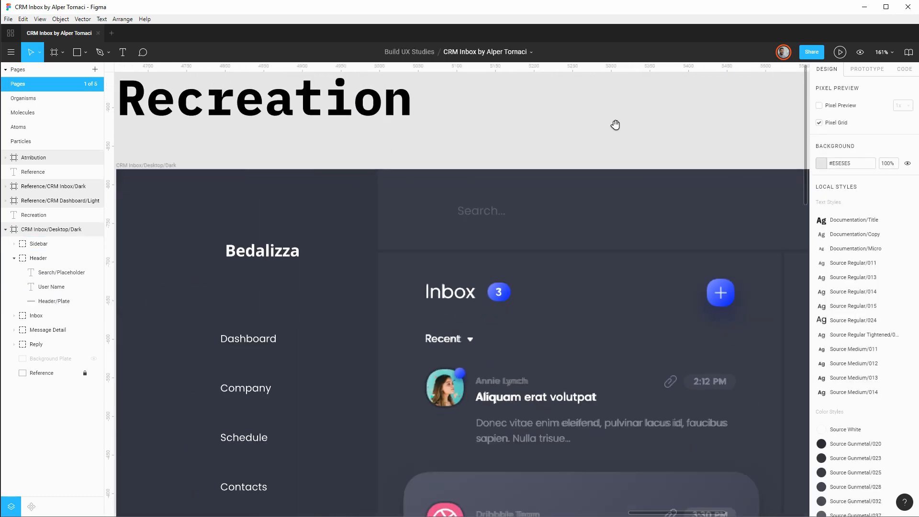
scroll(615, 123, "right", 5)
left_click(14, 258)
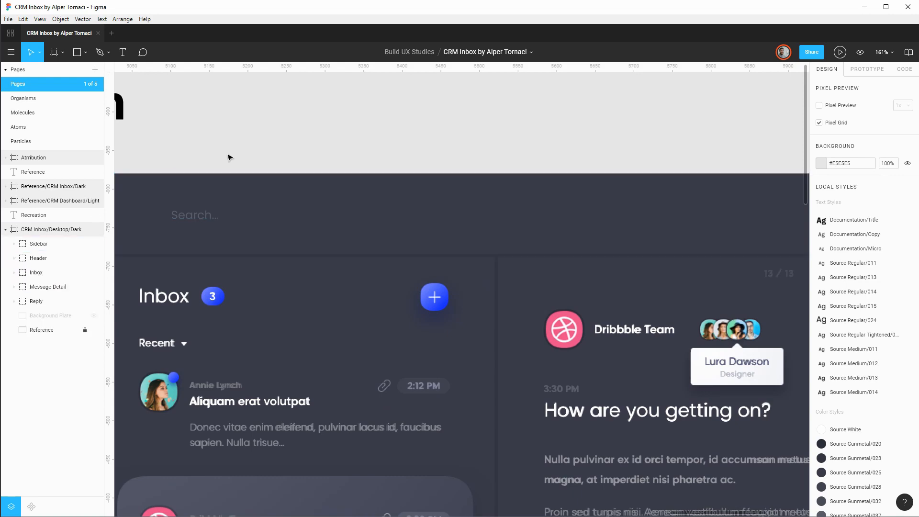
Draw a 522 × 1182 rectangle over the inbox panel from X 339, Y 108 down to the frame's lower edge.
scroll(292, 149, "down", 2)
scroll(253, 201, "left", 4)
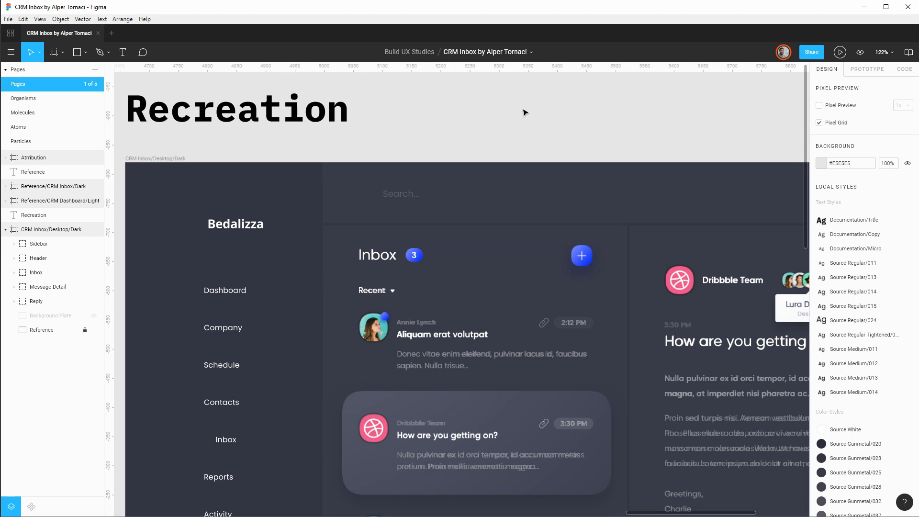
scroll(576, 127, "down", 3)
scroll(576, 128, "right", 5)
scroll(472, 198, "down", 5)
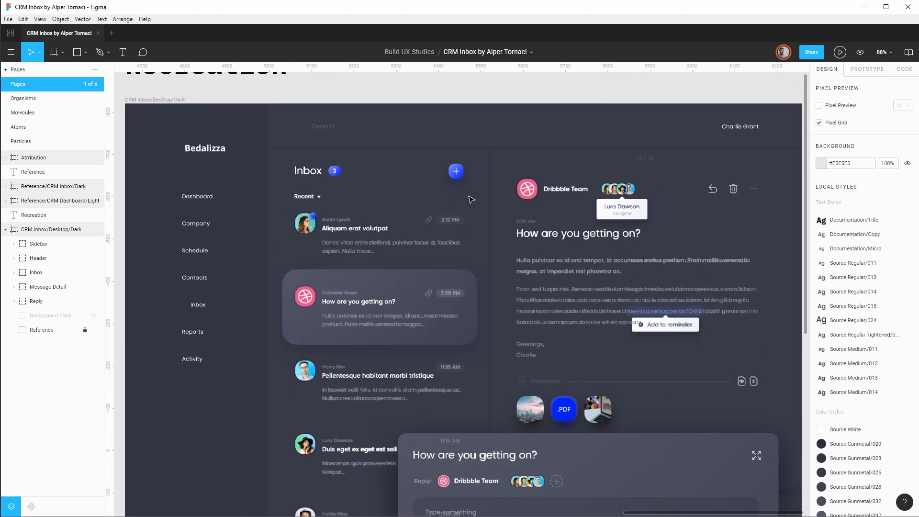
scroll(479, 165, "down", 2)
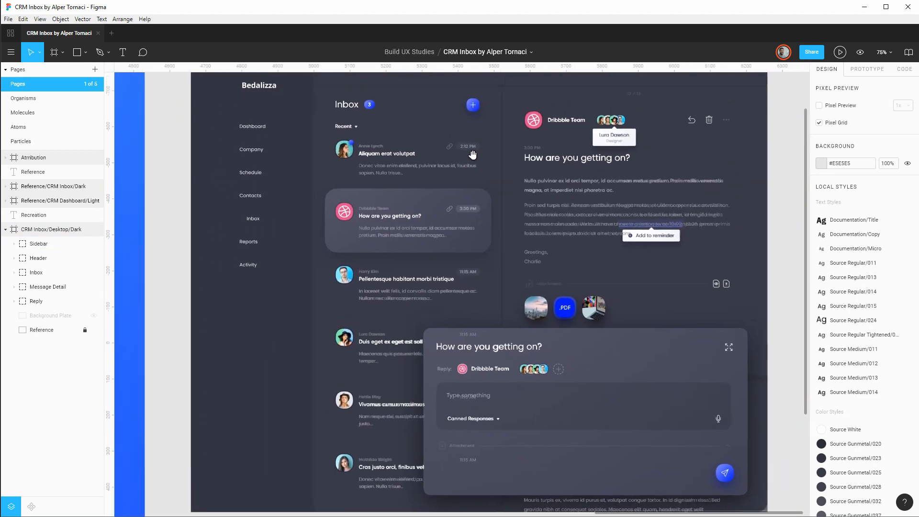
left_click(14, 272)
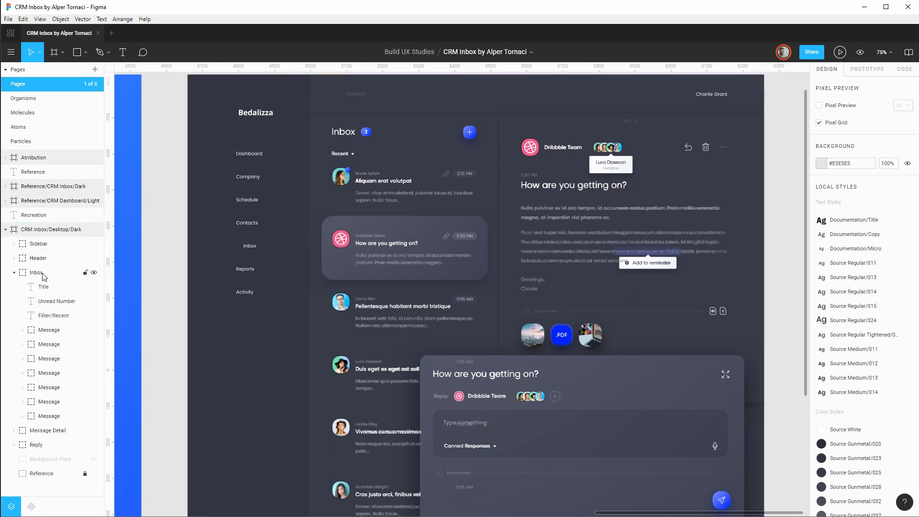
key("r")
scroll(335, 120, "up", 10)
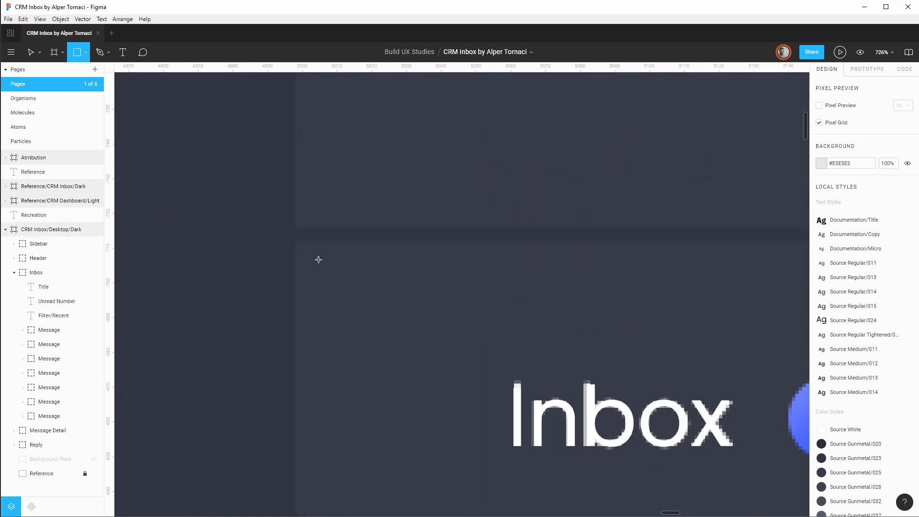
left_click_drag(296, 241, 714, 398)
scroll(699, 431, "down", 1)
scroll(699, 430, "down", 7)
scroll(714, 397, "up", 7)
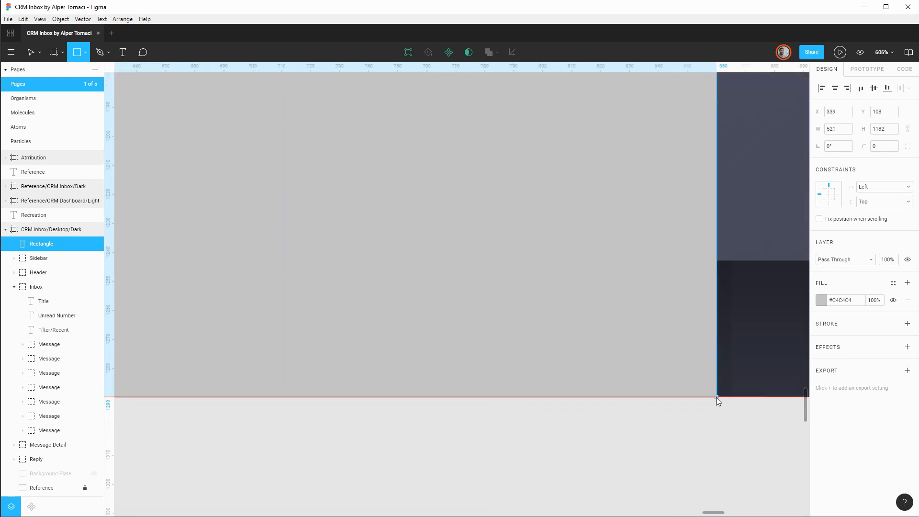
scroll(717, 395, "up", 4)
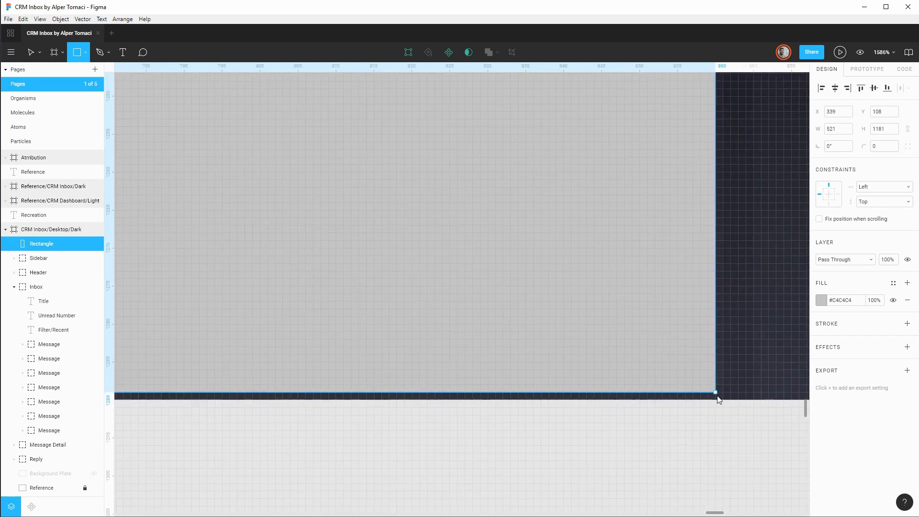
left_click_drag(719, 399, 720, 399)
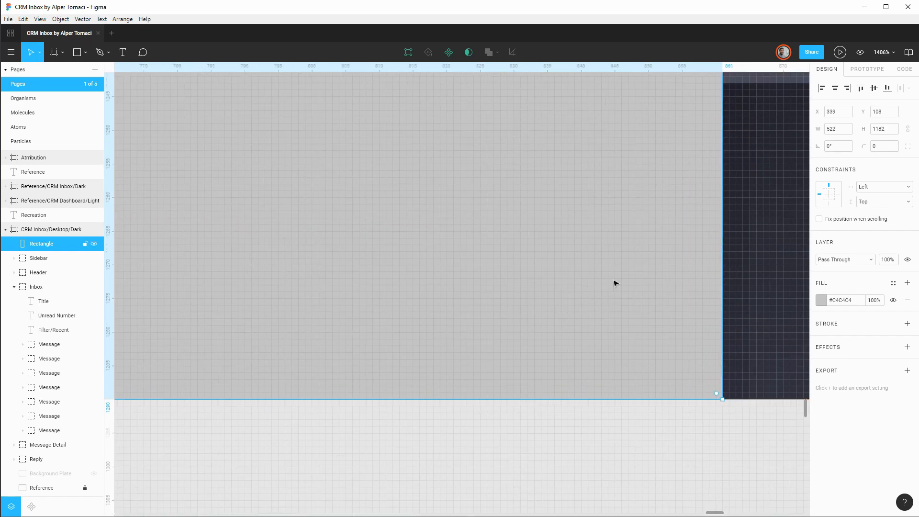
Fill the inbox rectangle with #383A47 sampled from the header plate, and deselect it.
scroll(614, 283, "down", 12)
scroll(593, 259, "down", 3)
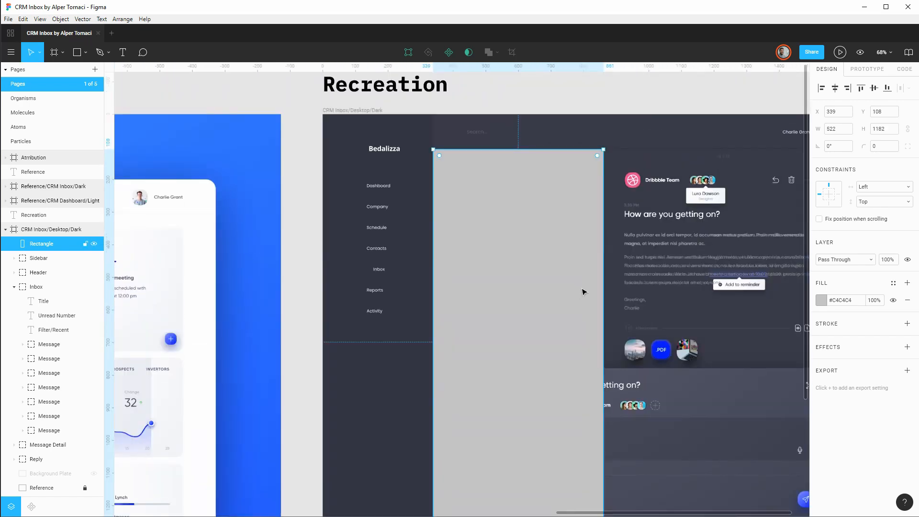
left_click(821, 301)
left_click(716, 397)
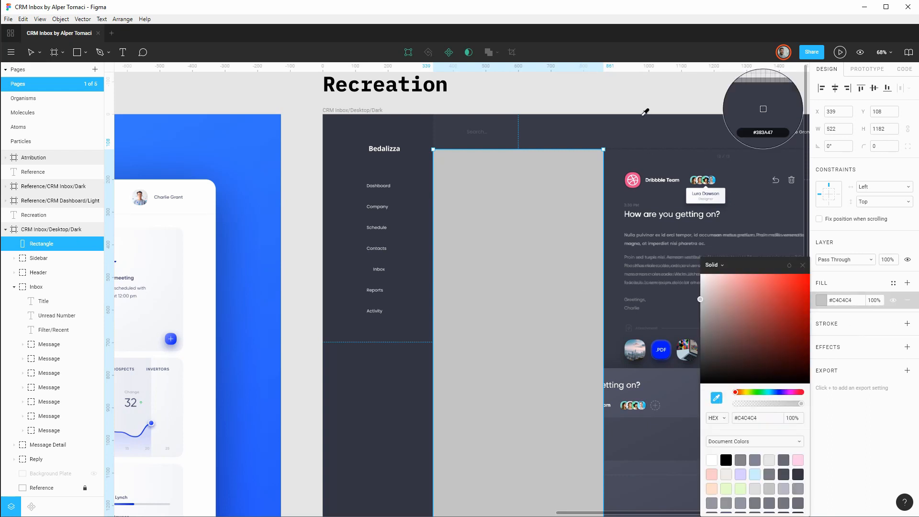
left_click(648, 134)
left_click(697, 97)
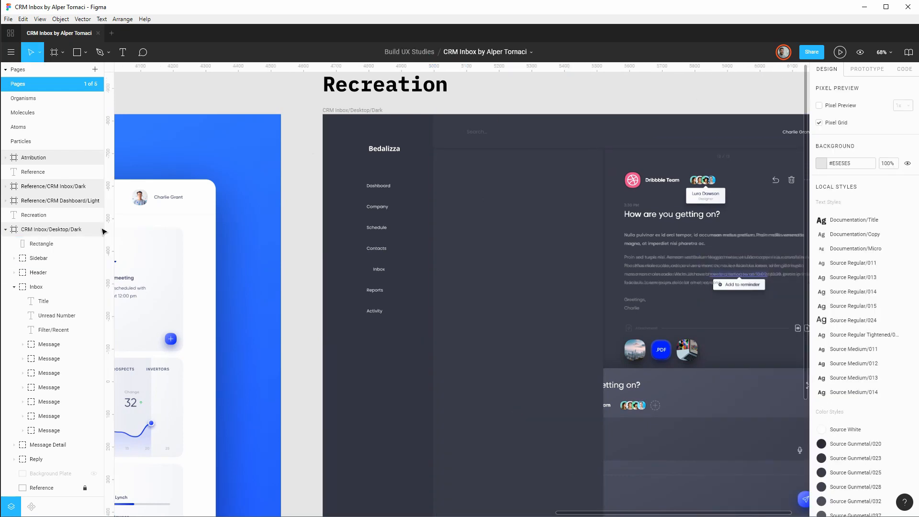
Move the inbox rectangle to the back of the Inbox group, rename it Inbox/Plate, and collapse the group.
left_click(31, 245)
left_click_drag(30, 249, 52, 437)
double_click(52, 430)
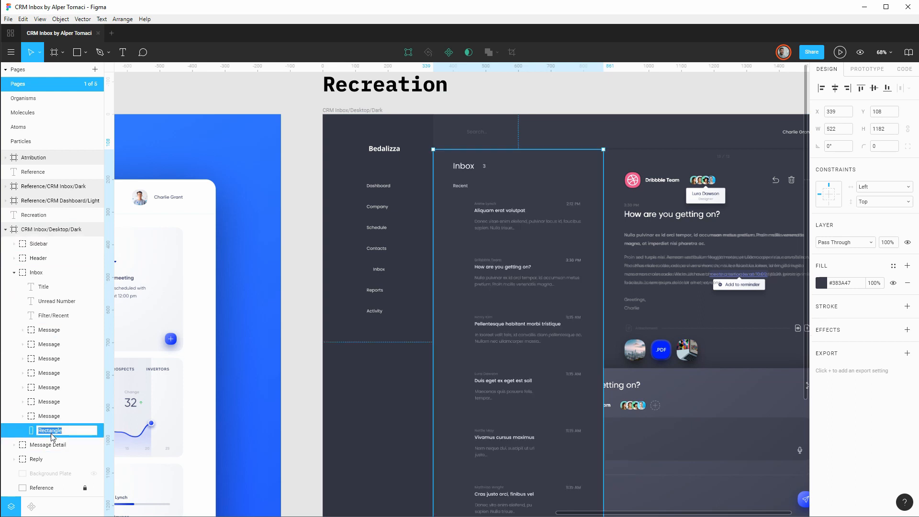
key("BackSpace")
type("Inbox/Plate")
key("Return")
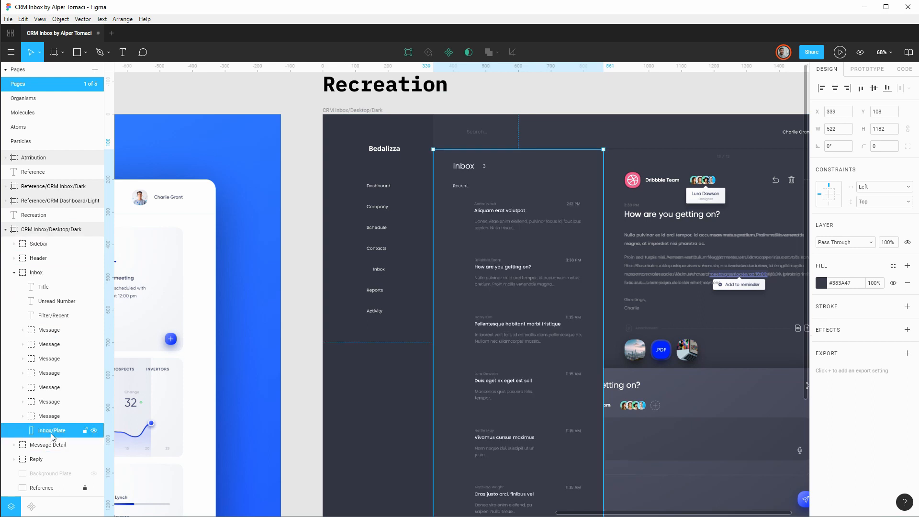
left_click(698, 105)
left_click_drag(711, 108, 492, 131)
left_click(36, 272)
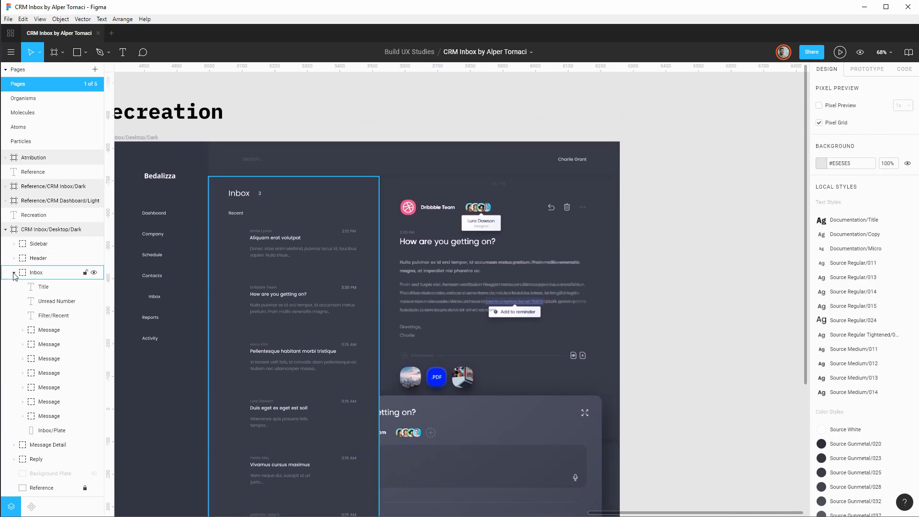
left_click(13, 272)
Draw a 735 × 1182 rectangle over the message detail panel from X 865, Y 108 to the frame's lower far corner.
left_click(48, 286)
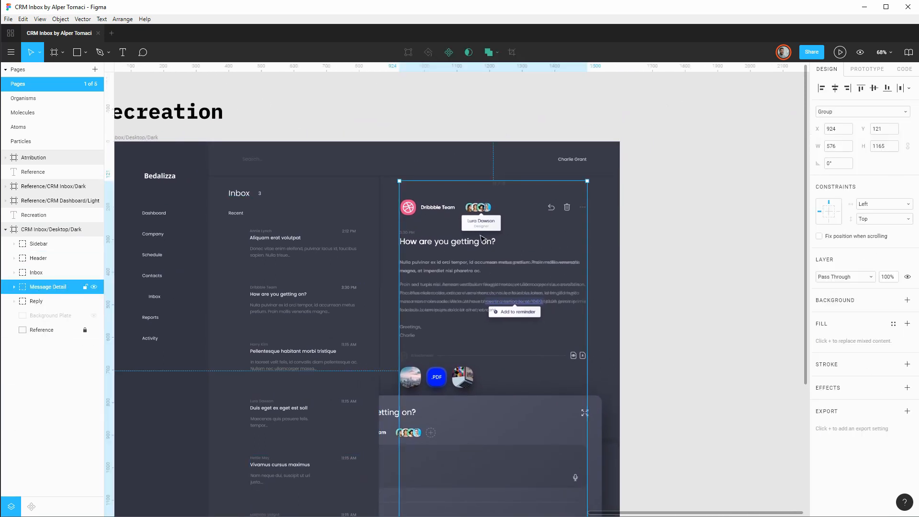
scroll(383, 199, "up", 5)
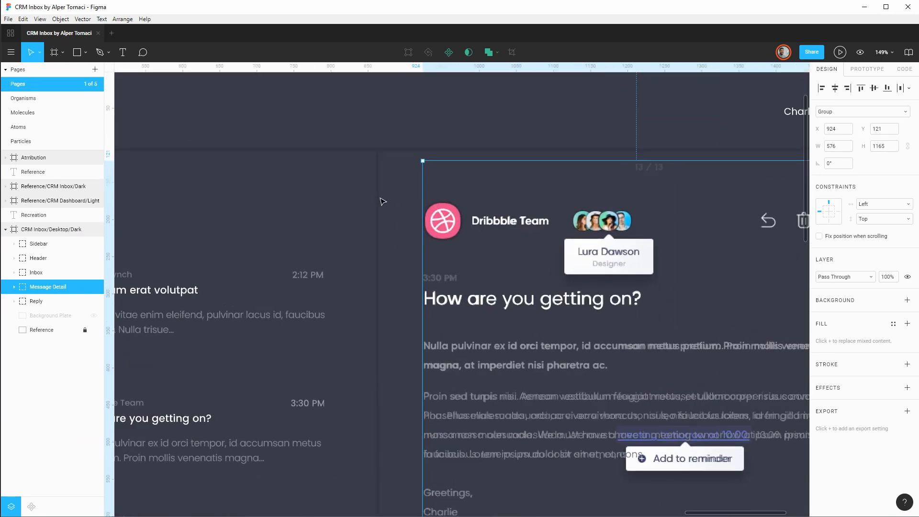
key("r")
scroll(381, 153, "up", 5)
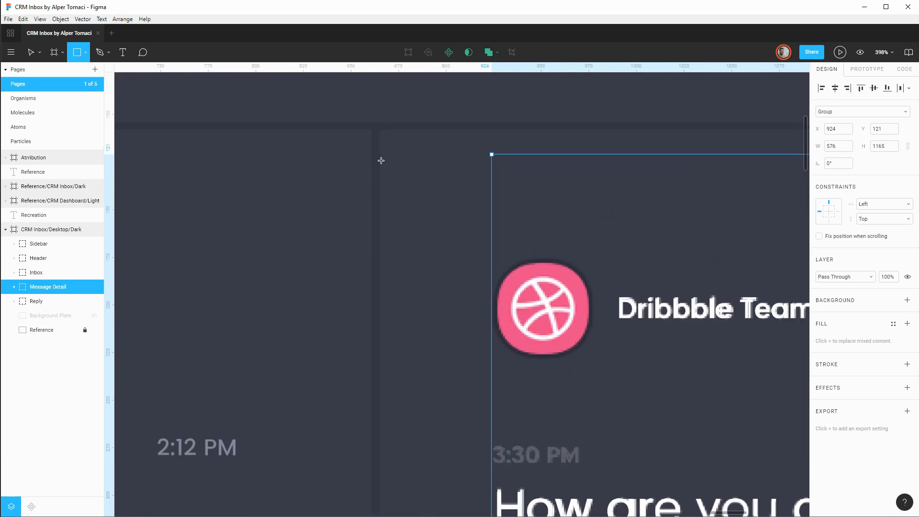
mouse_move(380, 130)
left_mouse_down()
mouse_move(528, 249)
mouse_move(736, 387)
mouse_move(790, 441)
mouse_move(813, 483)
mouse_move(696, 430)
mouse_move(697, 414)
left_mouse_up()
scroll(736, 390, "down", 7)
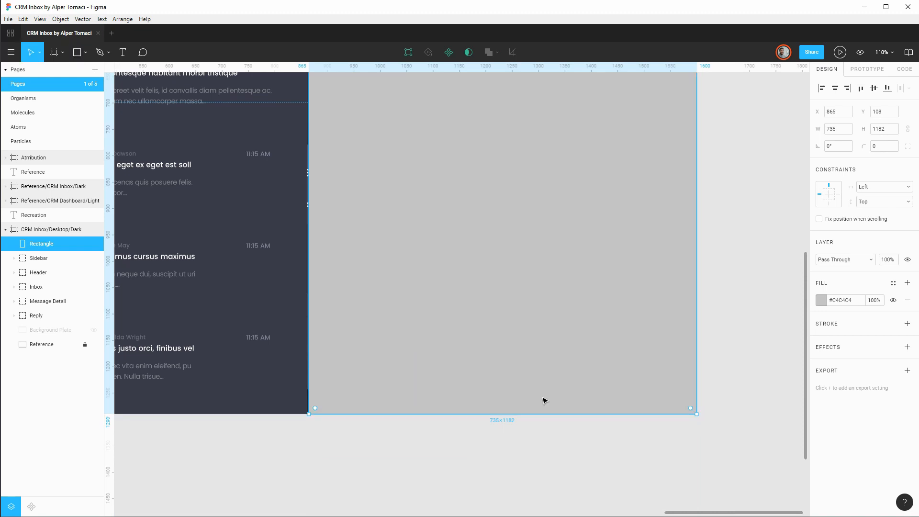
Fill the message detail rectangle with #383A47 sampled from the inbox plate.
left_click(821, 300)
left_click(716, 398)
left_click(272, 297)
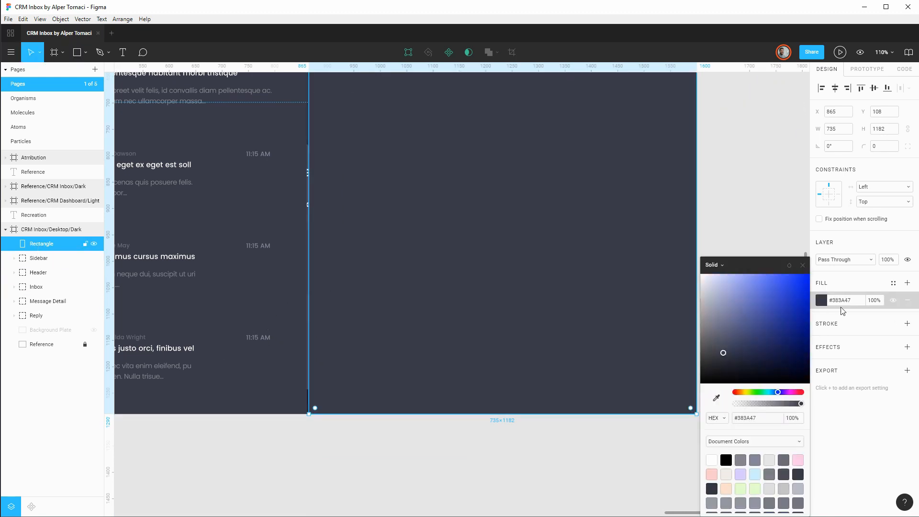
key("Escape")
Move the message detail rectangle to the back of the Message Detail group, rename it Message Detail/Plate, and collapse the group.
left_click_drag(42, 244, 68, 356)
double_click(56, 344)
type("Message Deta")
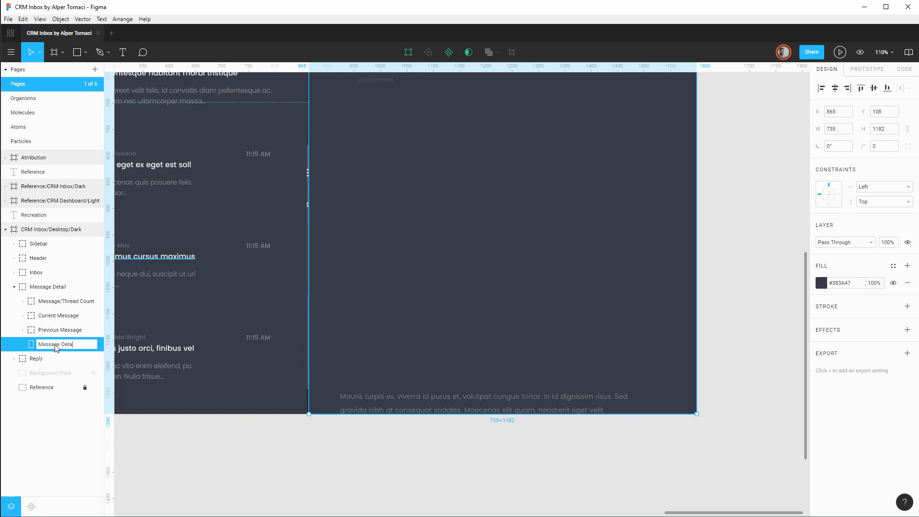
type("il/Plate")
key("Return")
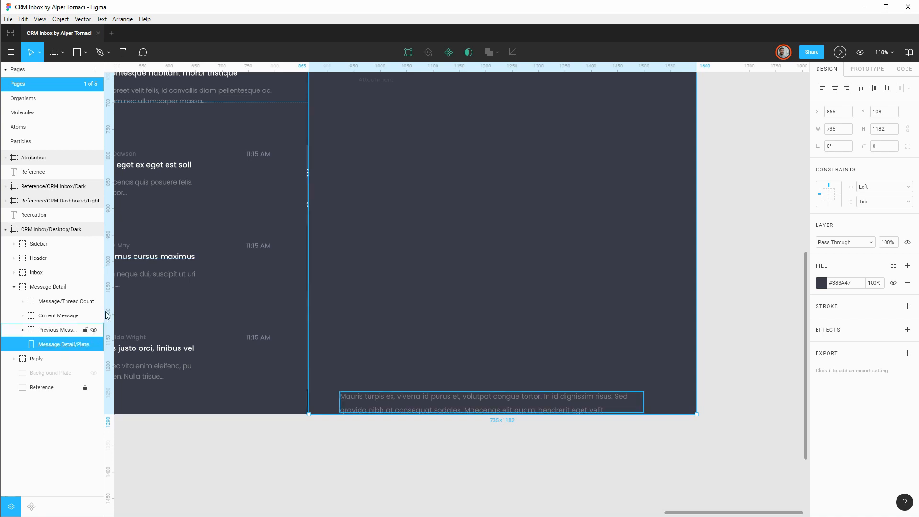
left_click(14, 287)
Move the Reply group above the Inbox group in the layer order, and hide the Inbox and Message Detail groups.
left_click(34, 302)
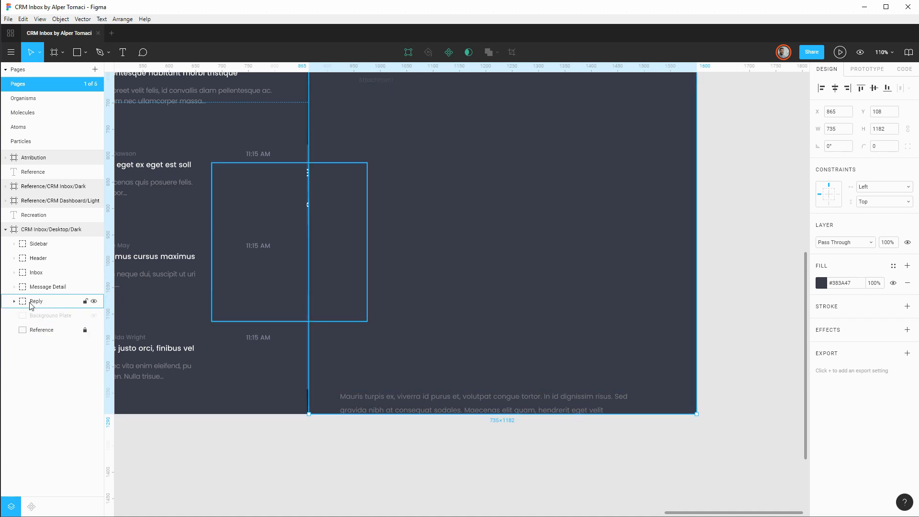
left_click_drag(35, 303, 39, 269)
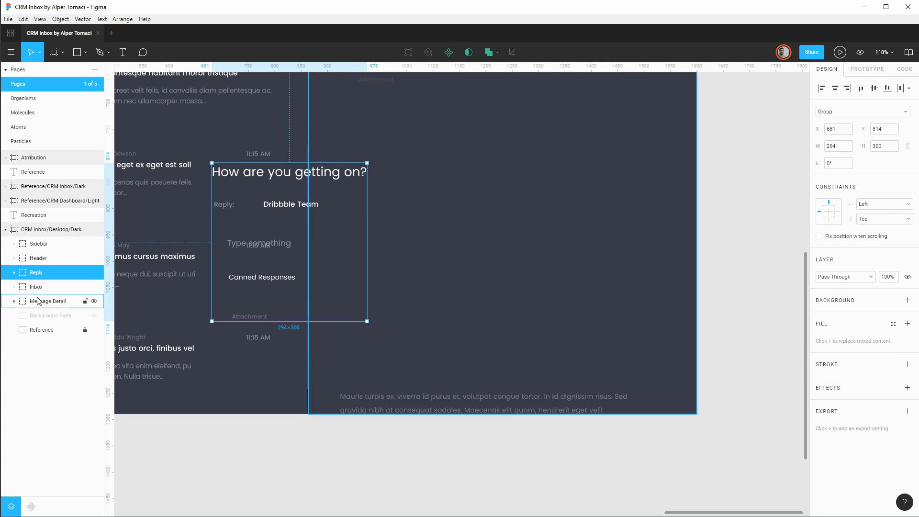
left_click(94, 287)
left_click(95, 301)
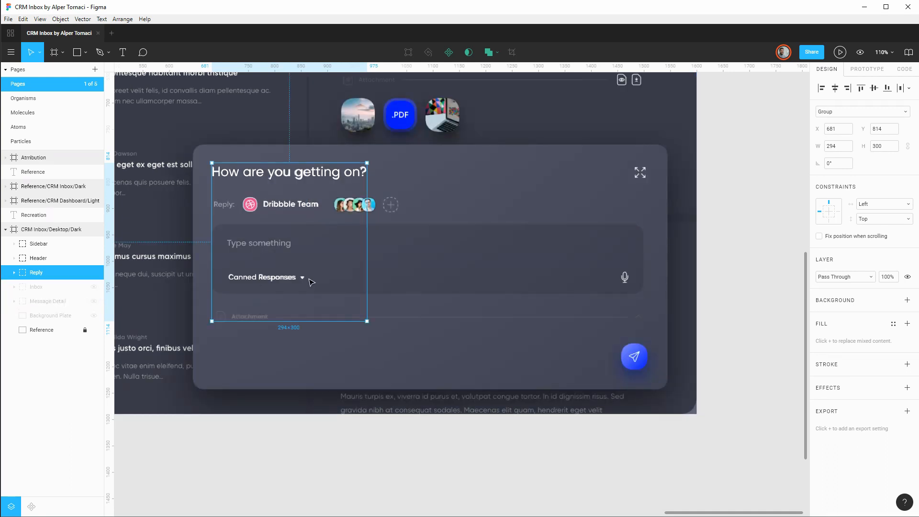
Draw a 901 × 465 rectangle over the reference's reply panel at X 645, Y 779, and check its upper edge.
scroll(371, 253, "down", 3)
left_click_drag(400, 199, 465, 264)
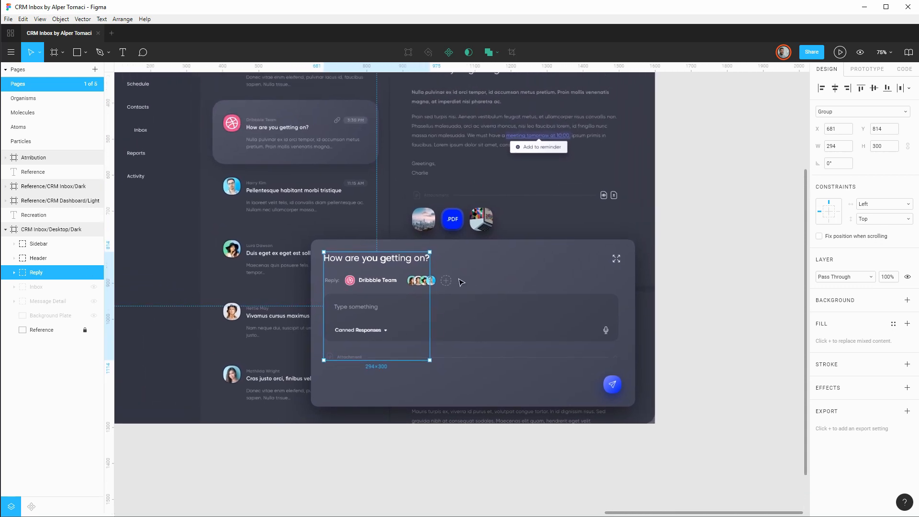
scroll(417, 259, "up", 3)
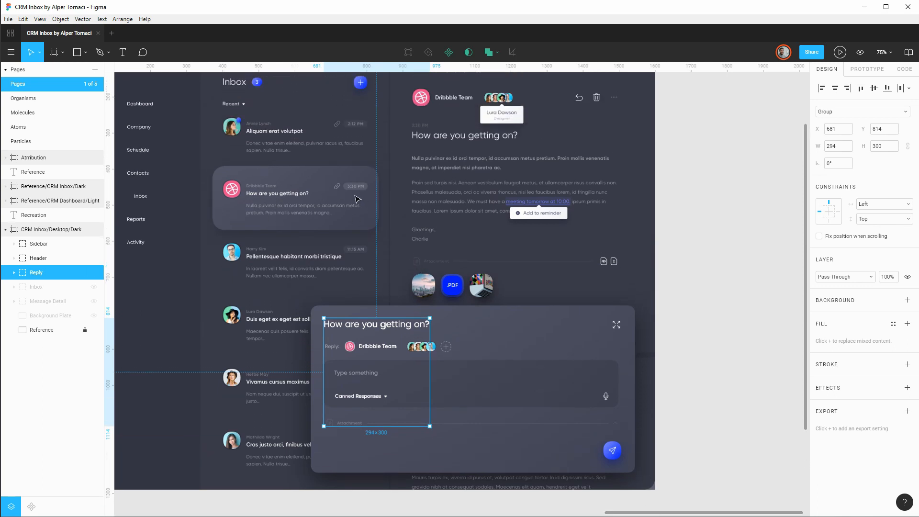
scroll(354, 209, "up", 2)
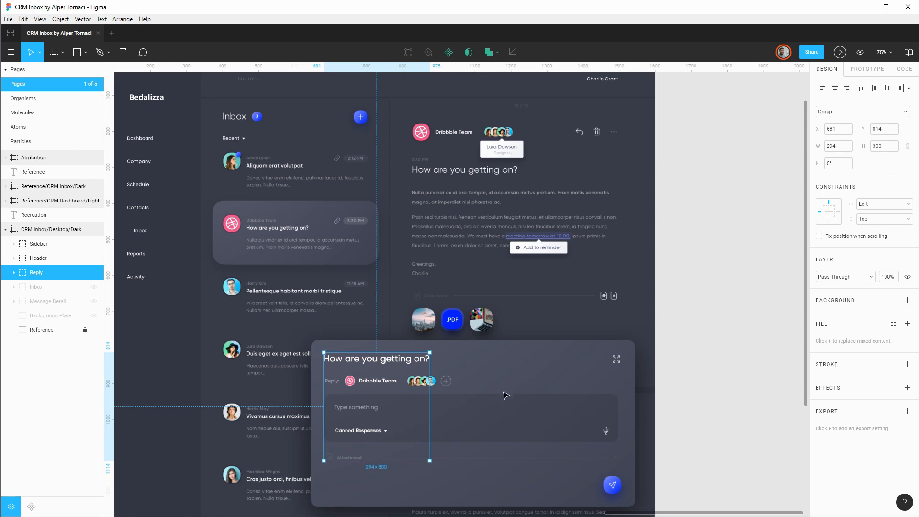
scroll(503, 395, "up", 4, "ctrl")
scroll(492, 365, "down", 4)
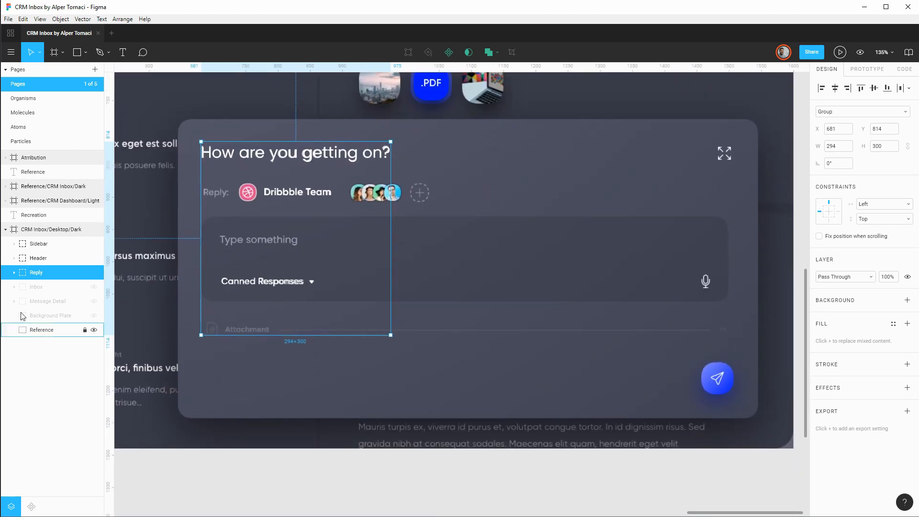
key("r")
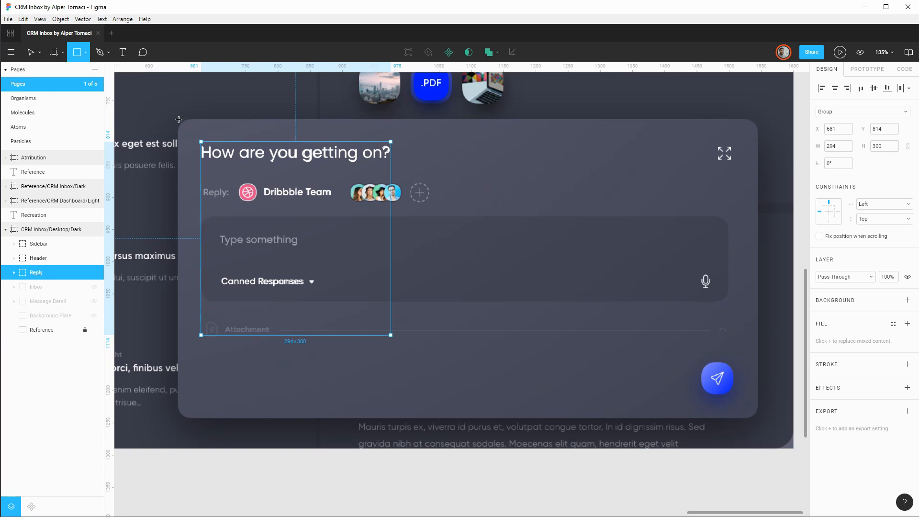
left_click_drag(178, 119, 759, 418)
left_click_drag(449, 117, 464, 122)
scroll(462, 121, "up", 5)
scroll(461, 124, "up", 2)
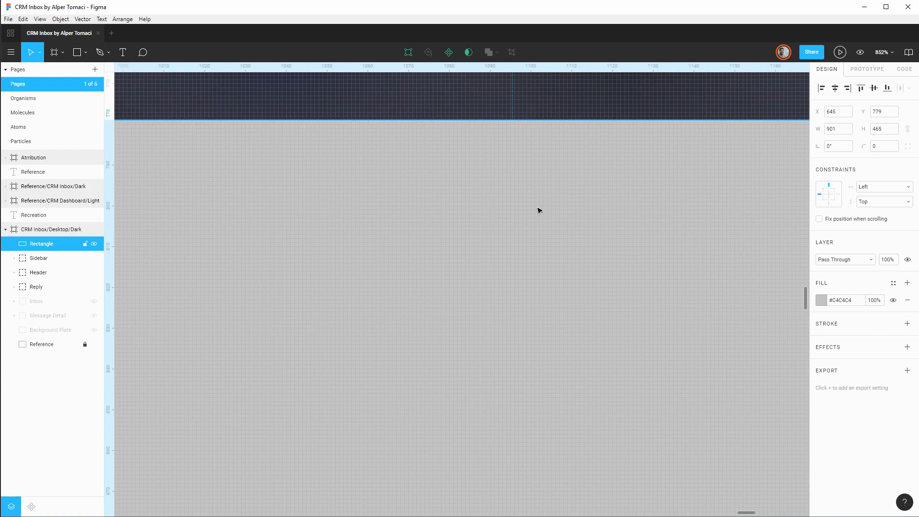
scroll(539, 211, "down", 10)
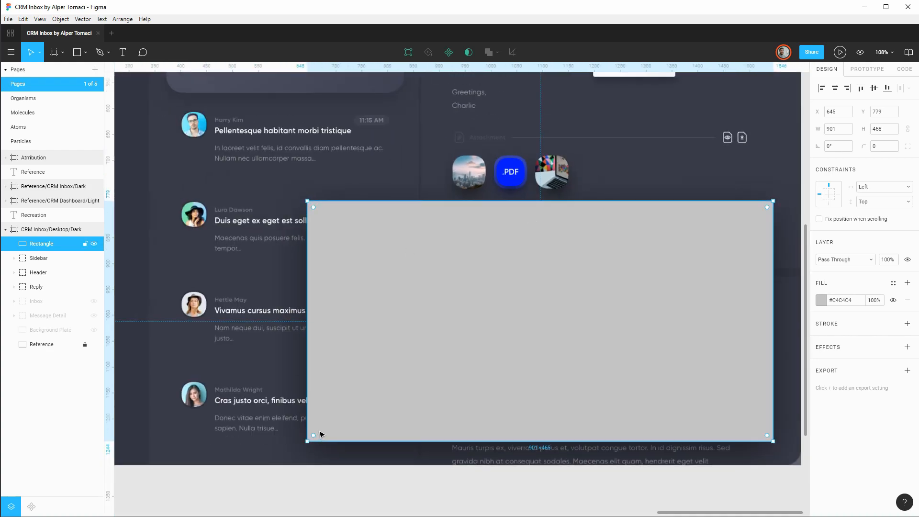
Pull the rectangle's lower edge up to align with the reference reply panel, making the height 464.
scroll(320, 434, "up", 9)
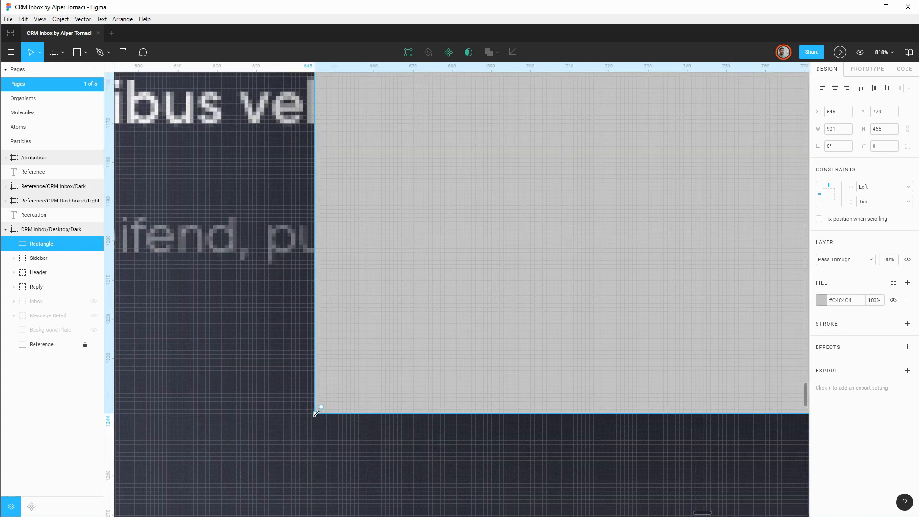
mouse_move(316, 412)
left_mouse_down()
mouse_move(337, 383)
mouse_move(315, 393)
mouse_move(316, 409)
left_mouse_up()
key("ctrl+z")
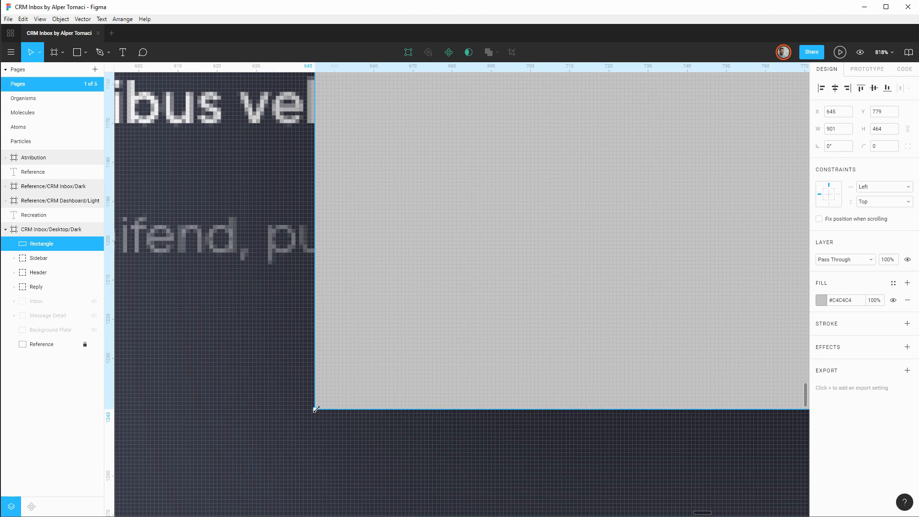
scroll(508, 400, "down", 10)
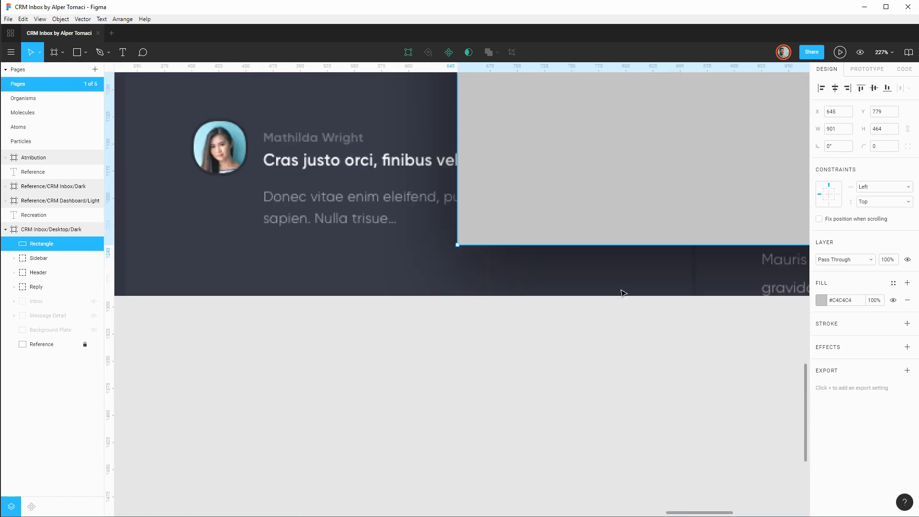
Align the rectangle's upper-right corner with the reference panel, making it 900 wide and 464 high with Y at 779.
left_click_drag(755, 235, 237, 515)
mouse_move(528, 222)
left_mouse_down()
mouse_move(331, 324)
mouse_move(228, 357)
left_mouse_up()
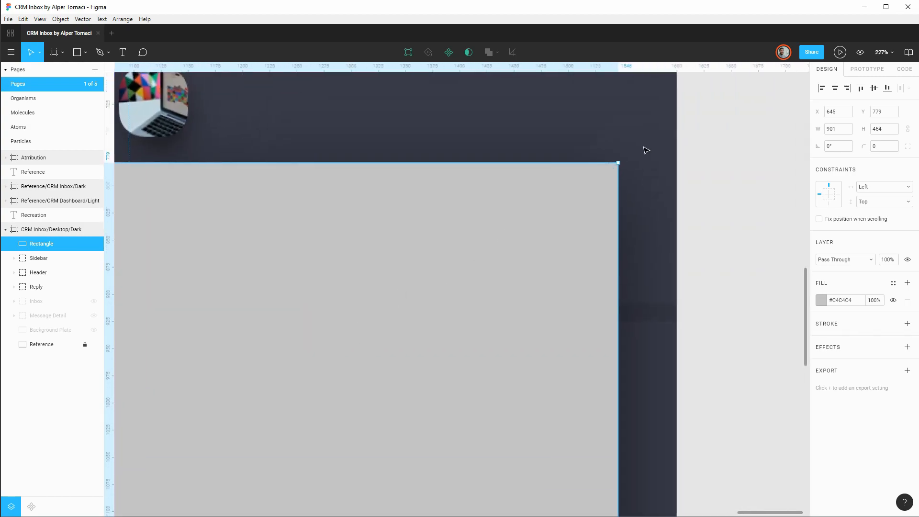
mouse_move(617, 162)
left_mouse_down()
mouse_move(588, 177)
mouse_move(616, 164)
left_mouse_up()
scroll(625, 204, "up", 5)
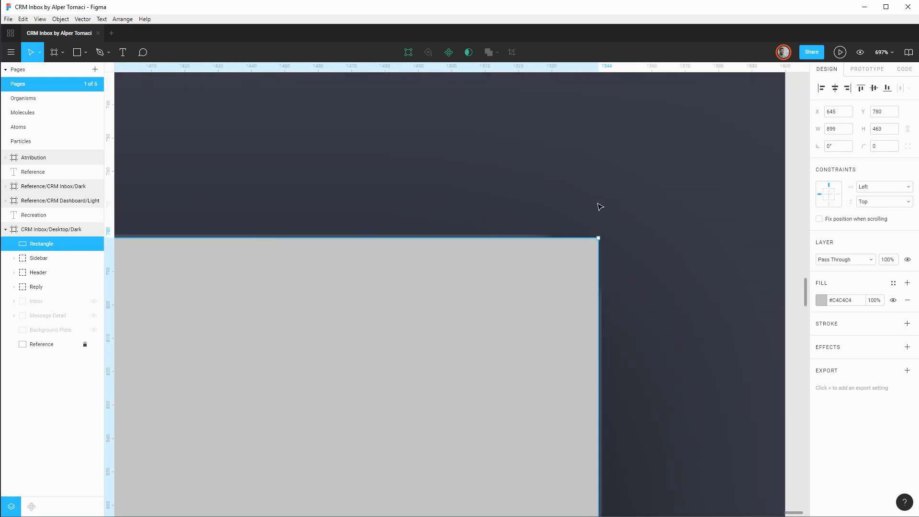
left_click_drag(600, 237, 603, 234)
scroll(522, 273, "down", 4)
scroll(460, 270, "down", 4)
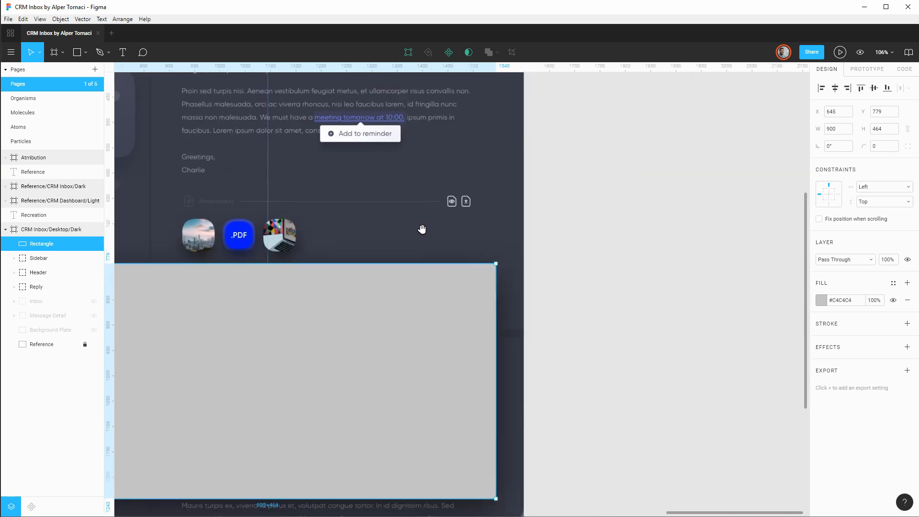
left_click_drag(420, 229, 634, 195)
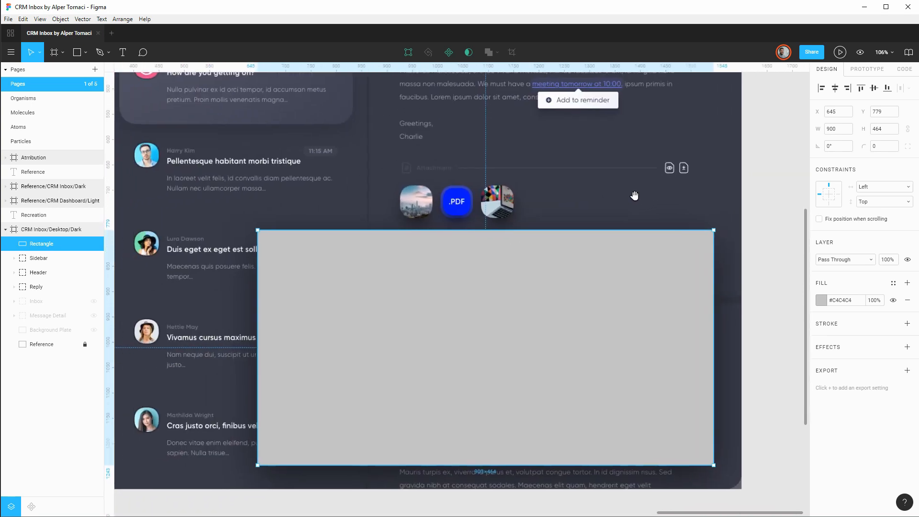
left_click(883, 146)
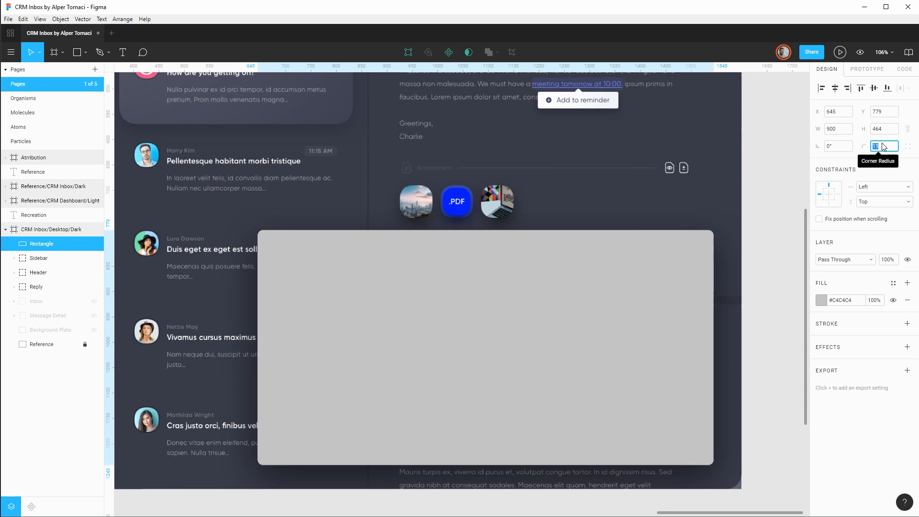
key("shift+Up")
key("shift+Up")
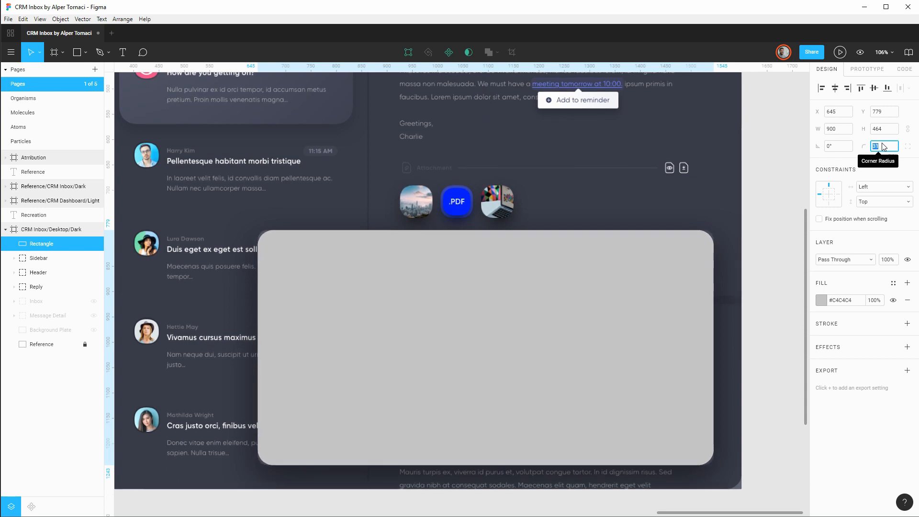
scroll(682, 259, "up", 10)
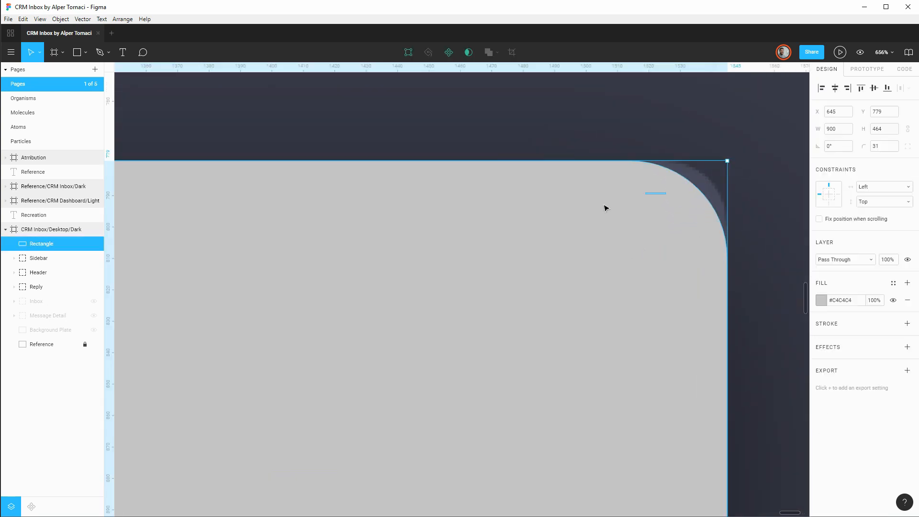
key("ctrl+z")
Set the rectangle's corner radius to 20, matching the reference panel's rounded upper-right corner.
left_click_drag(773, 148, 646, 213)
left_click(891, 147)
type("1")
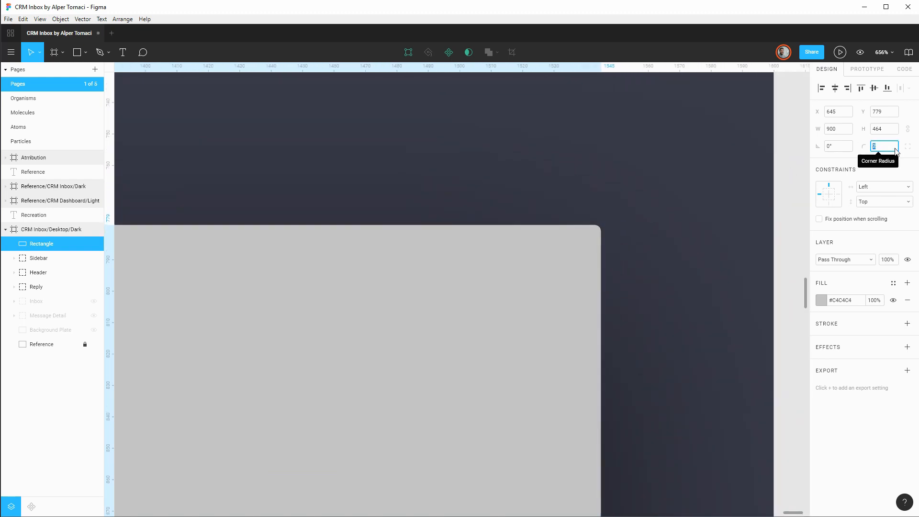
key("Up")
key("Up")
key("Up")
key("Up")
key("Up")
key("Up")
key("Up")
key("Up")
key("Up")
key("Up")
key("Up")
key("Up")
key("Up")
key("Up")
key("Up")
key("Up")
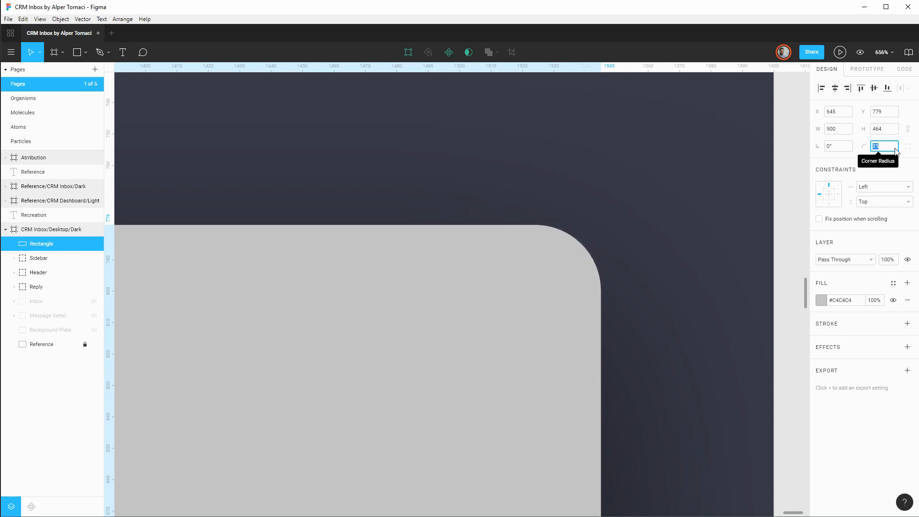
key("Up")
key("Down")
key("Down")
key("Down")
key("Up")
key("Down")
key("Up")
key("Up")
key("Up")
key("Down")
key("Down")
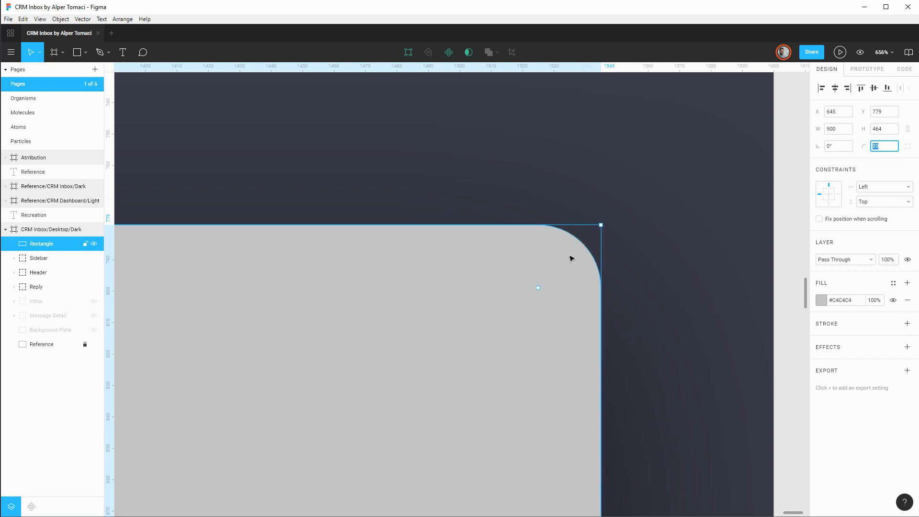
Nudge the rectangle down to Y 789 to expose the upper edge of the reference reply panel.
scroll(631, 276, "down", 10)
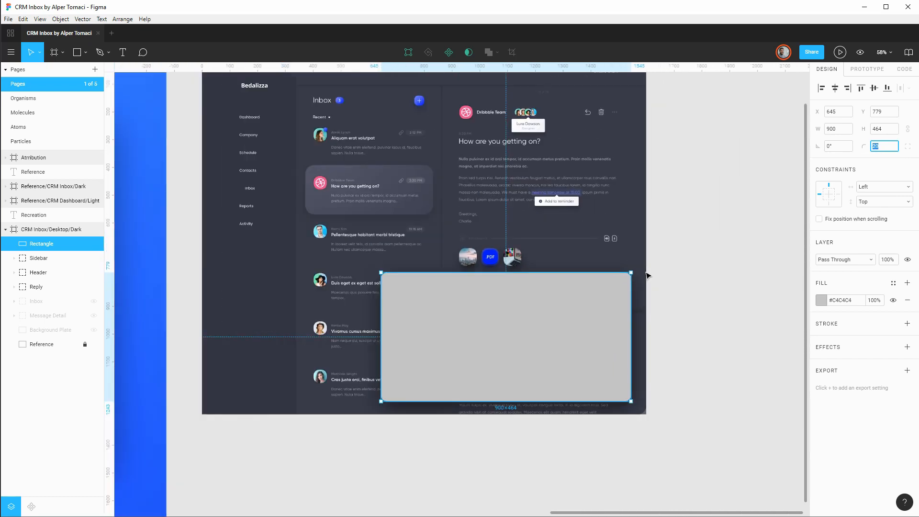
left_click(697, 275)
left_click(533, 312)
key("shift+Down")
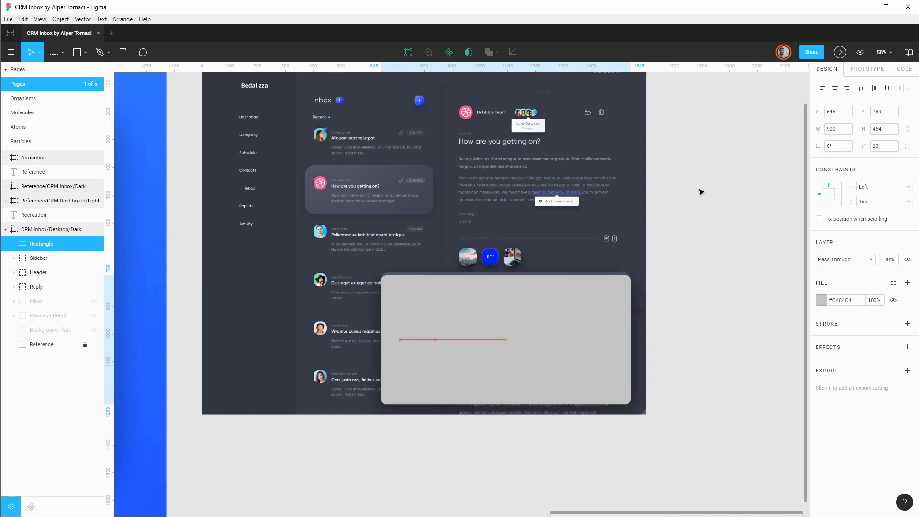
Change the rectangle's fill from solid to a linear gradient.
scroll(546, 265, "up", 5)
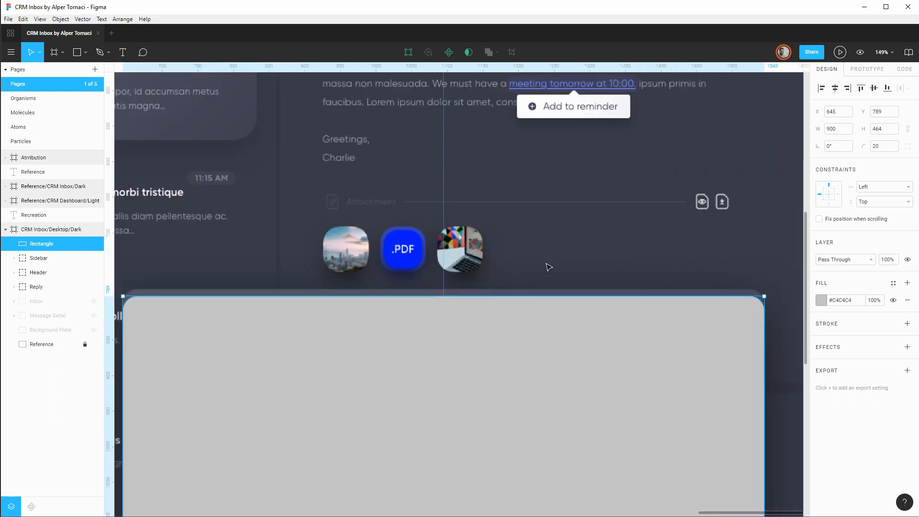
left_click(821, 300)
left_click(716, 397)
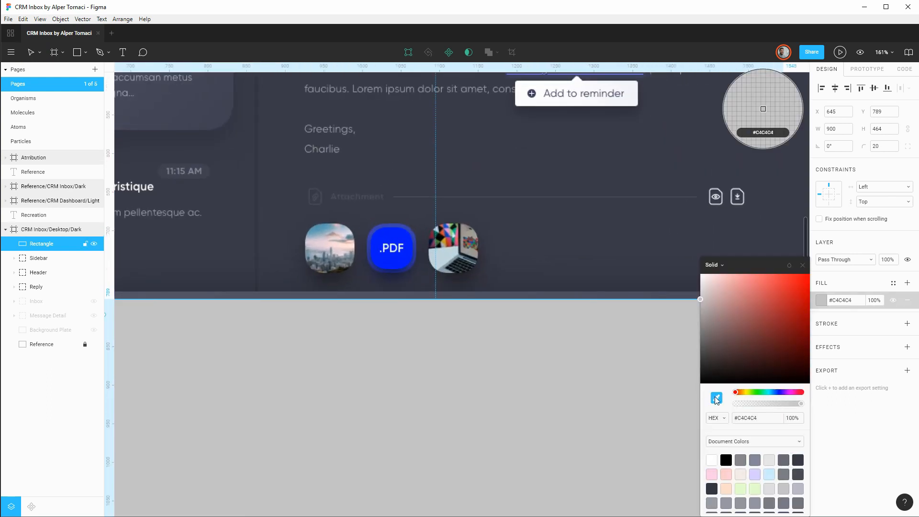
left_click_drag(222, 266, 572, 254)
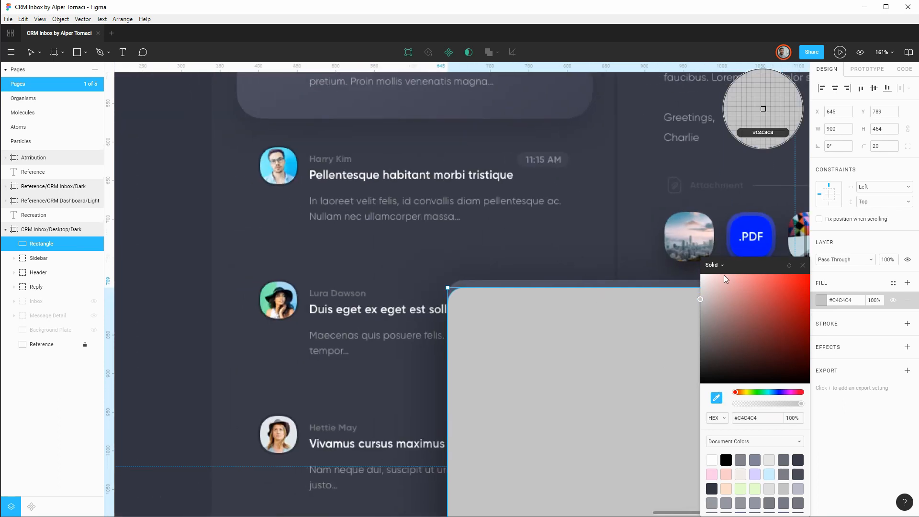
left_click(713, 264)
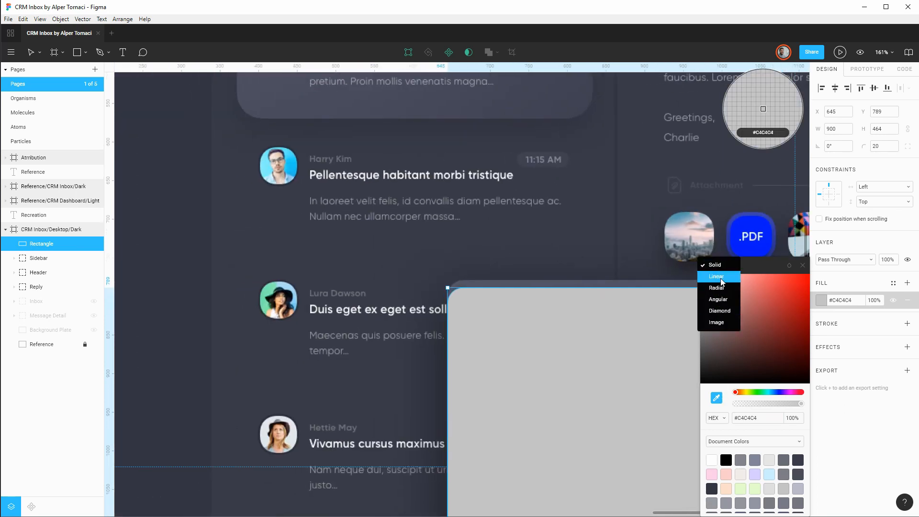
left_click(722, 281)
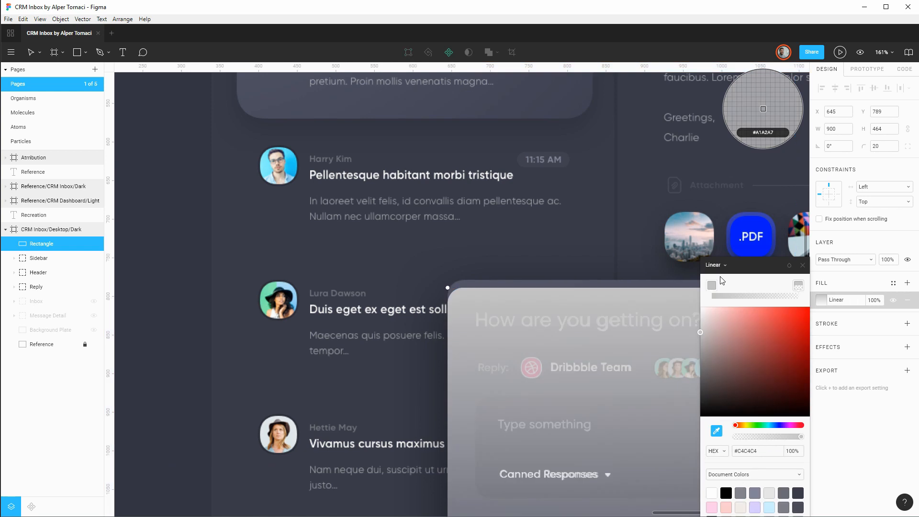
Set the gradient's first stop to #525466, sampled from the exposed upper-left edge of the reference panel.
left_click(716, 431)
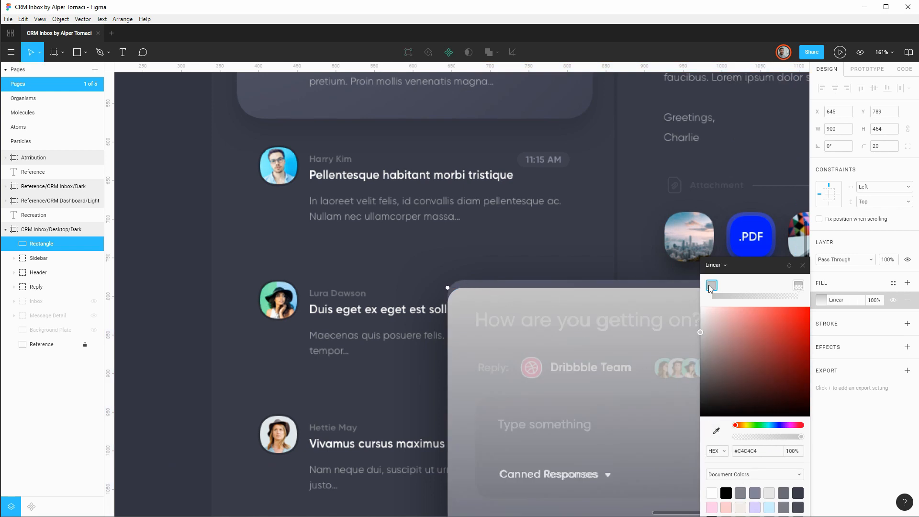
left_click(716, 431)
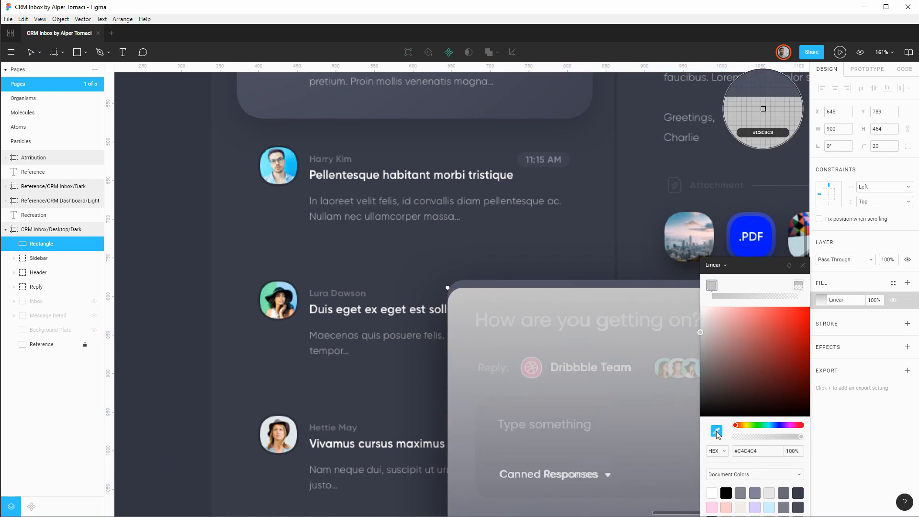
left_click(455, 283)
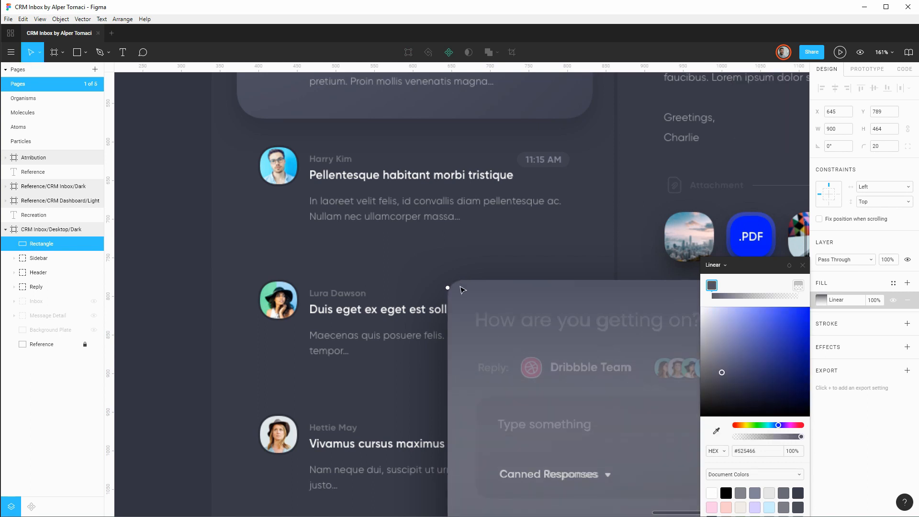
Run the gradient diagonally from the rectangle's upper-left corner to its lower-right corner, and compare it with the reference.
left_click_drag(626, 257, 279, 138)
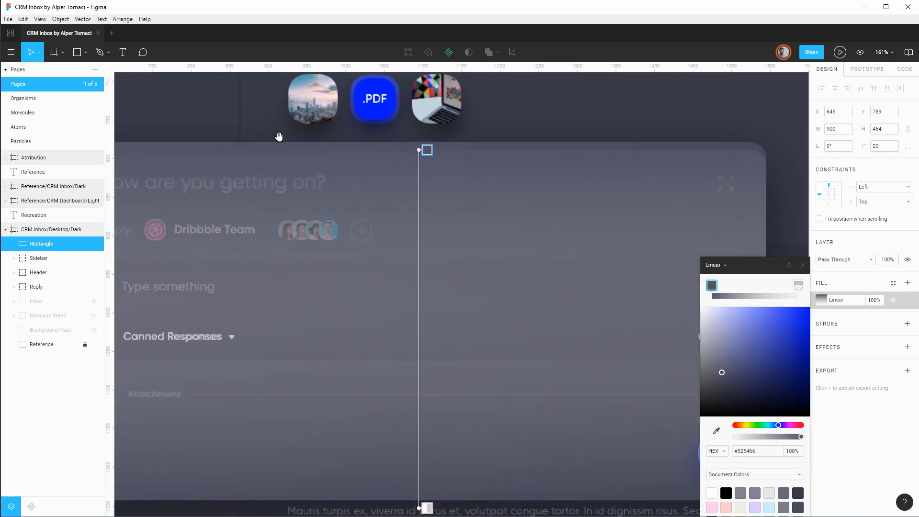
scroll(549, 318, "down", 1)
scroll(550, 318, "down", 5)
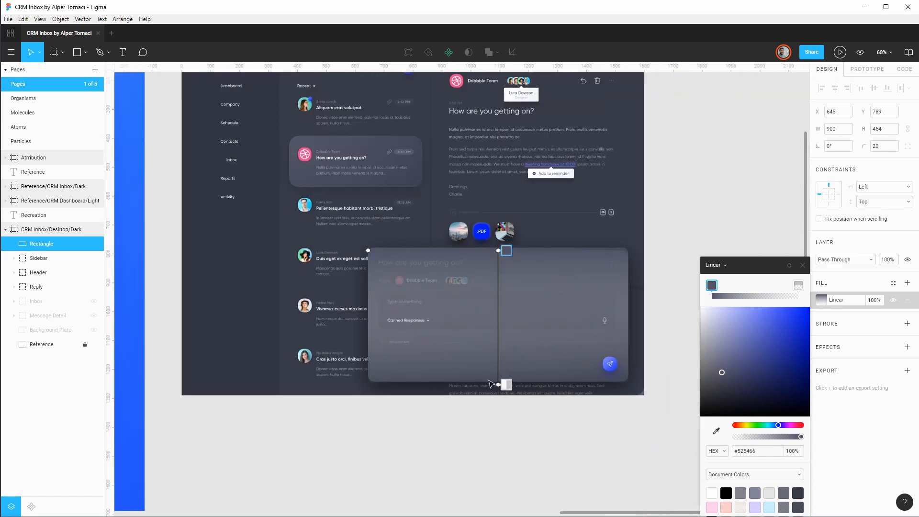
left_click_drag(497, 382, 608, 359)
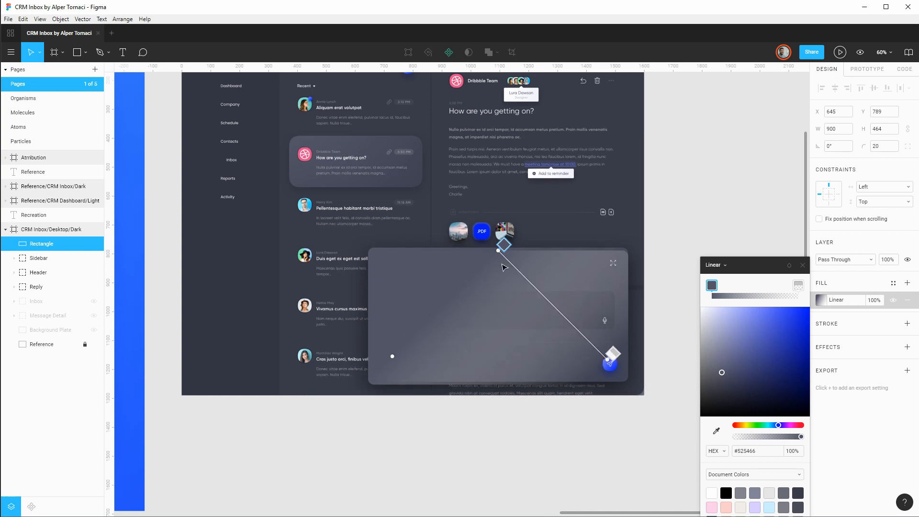
left_click_drag(498, 250, 372, 254)
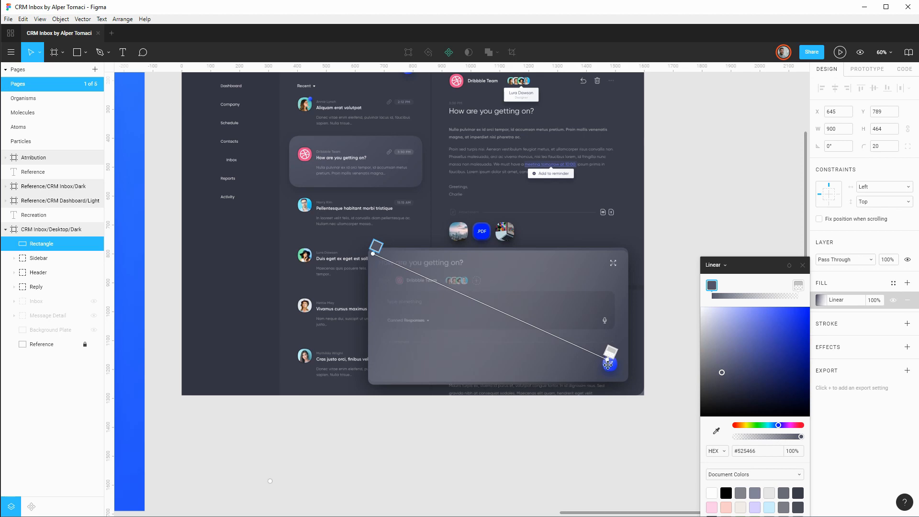
left_click_drag(607, 365, 621, 380)
scroll(617, 343, "up", 3)
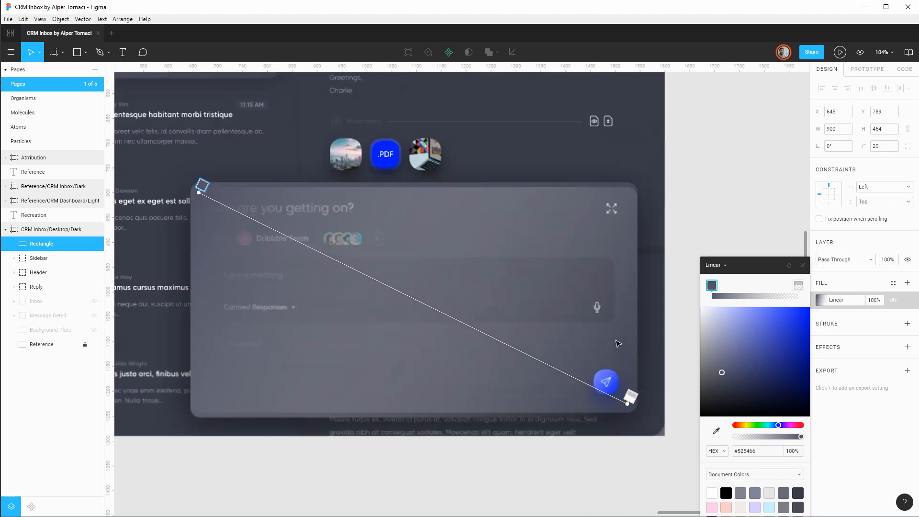
scroll(617, 344, "up", 2)
scroll(620, 358, "down", 3)
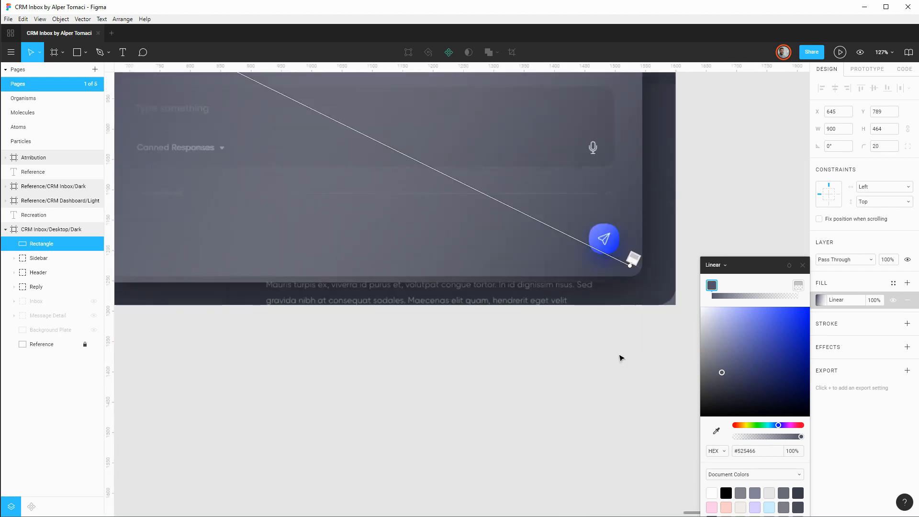
scroll(621, 358, "up", 2)
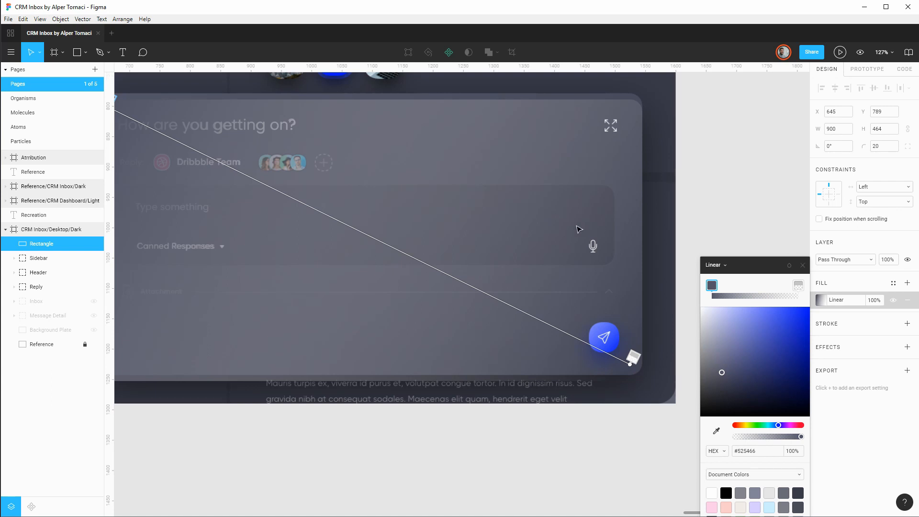
Move the rectangle up to Y 769 to expose the lower edge of the reference reply panel.
left_click(43, 244)
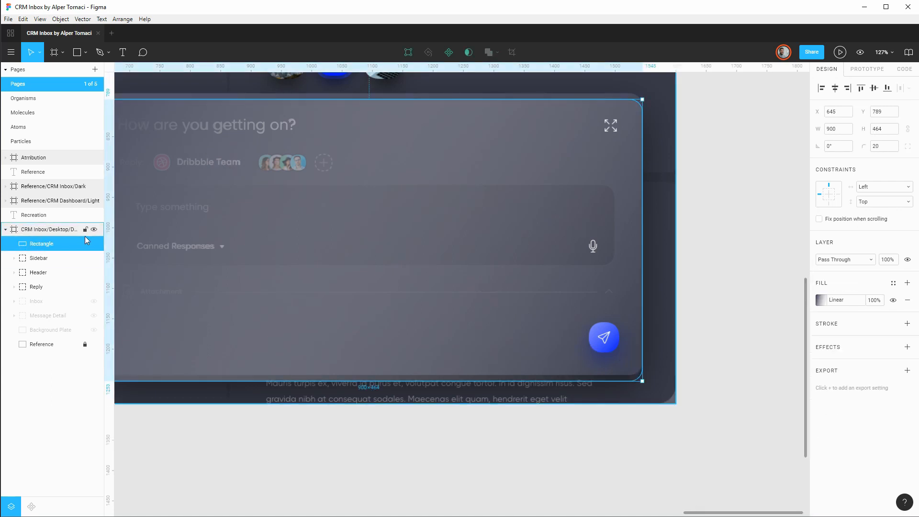
key("shift+Up")
key("shift+Up")
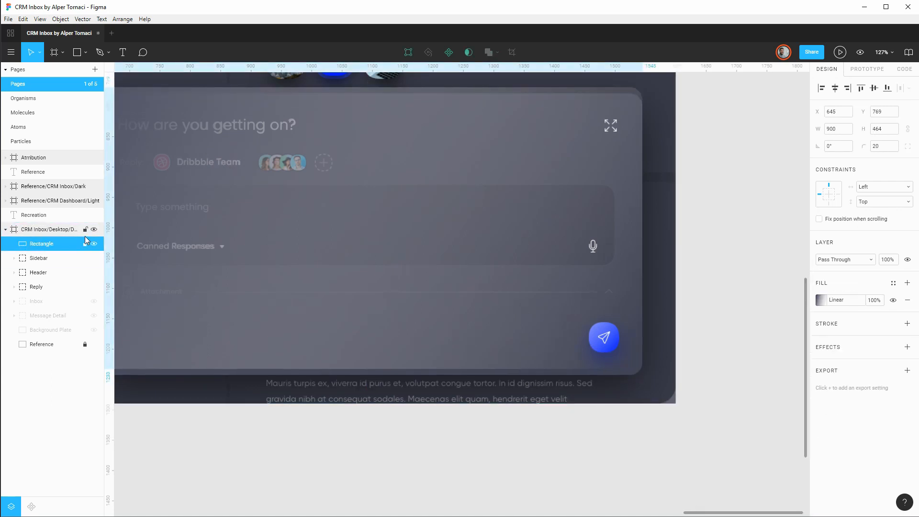
Set the gradient's last stop to #414354 at full opacity, sampled from the exposed lower-right edge of the reference panel.
left_click(820, 299)
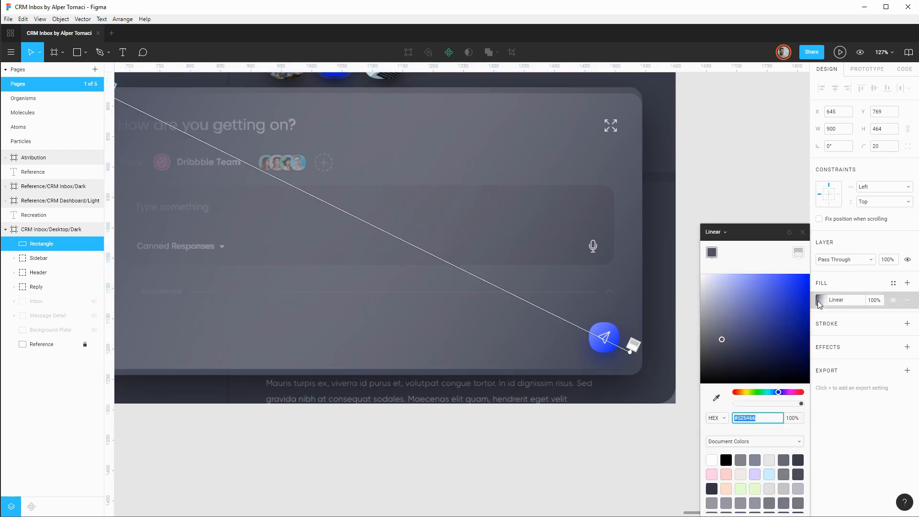
left_click(797, 254)
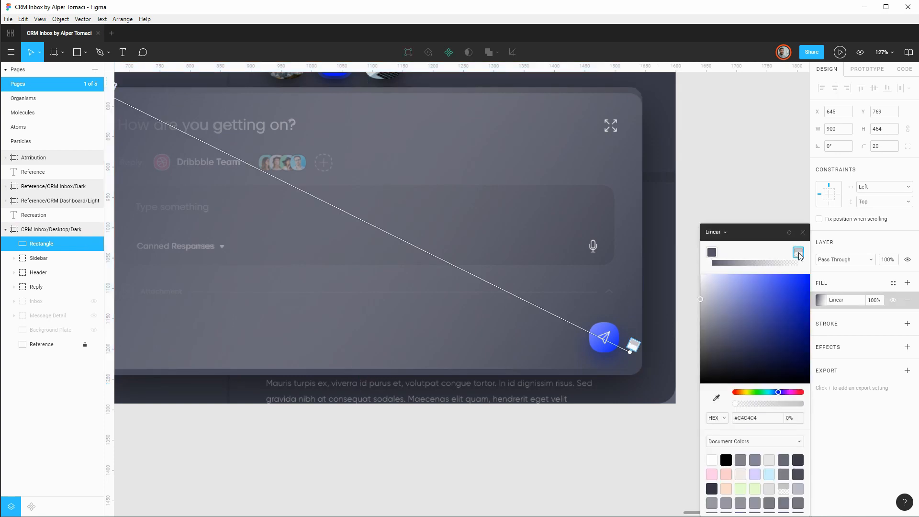
left_click(717, 398)
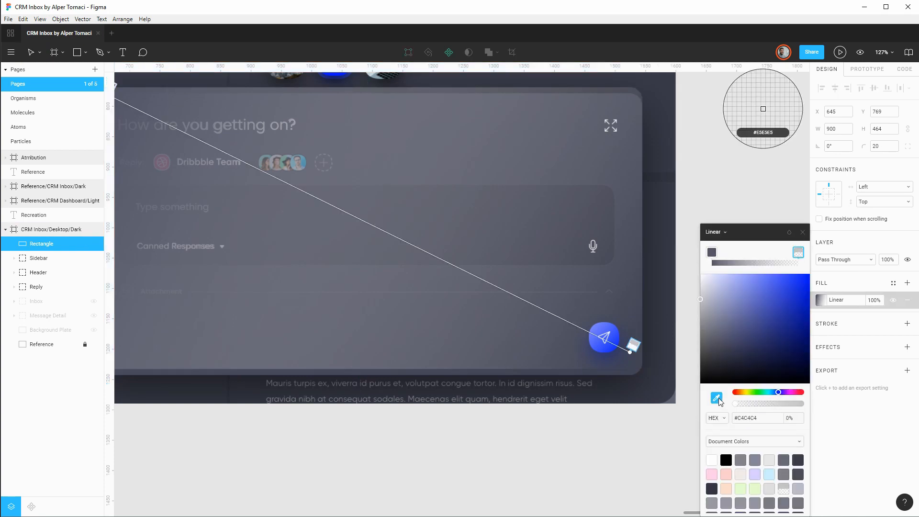
left_click(636, 370)
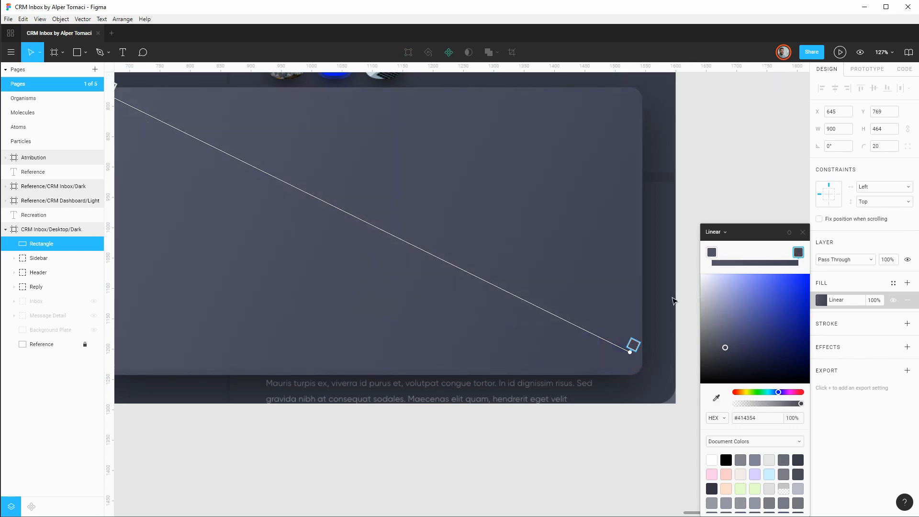
scroll(672, 300, "down", 3)
left_click(762, 252)
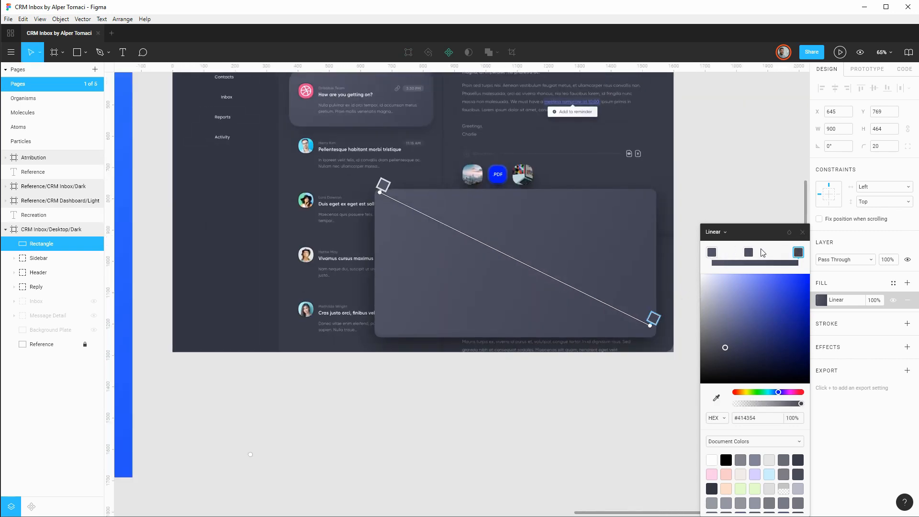
left_click(802, 231)
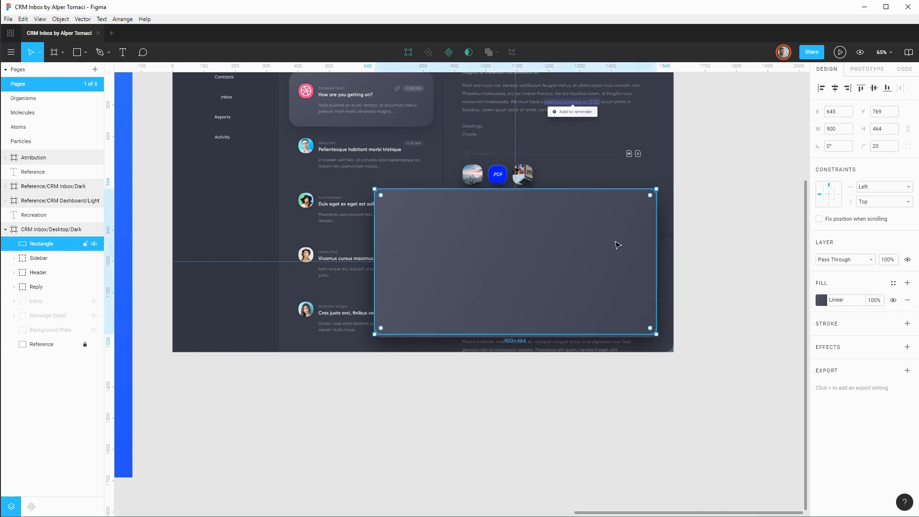
Move the gradient rectangle down to Y 779 and place it as the lowest layer inside the Reply group.
scroll(617, 245, "up", 2)
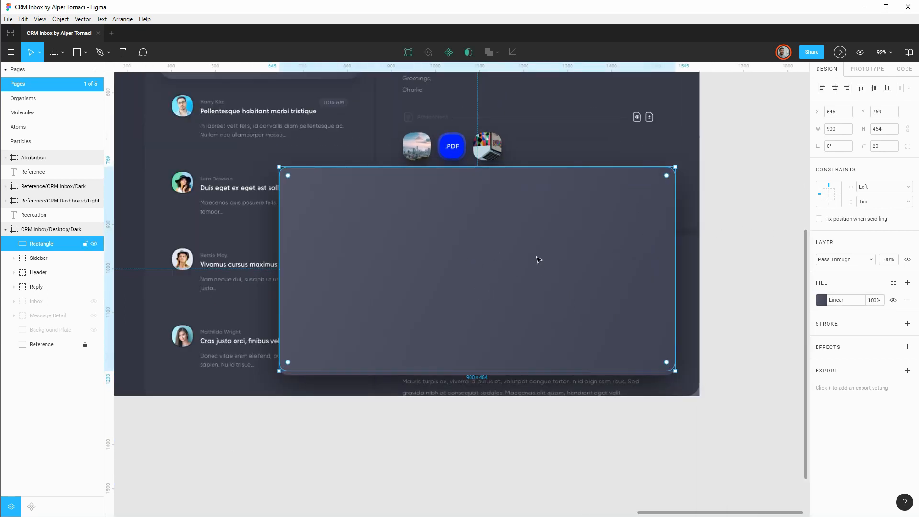
key("shift+Down")
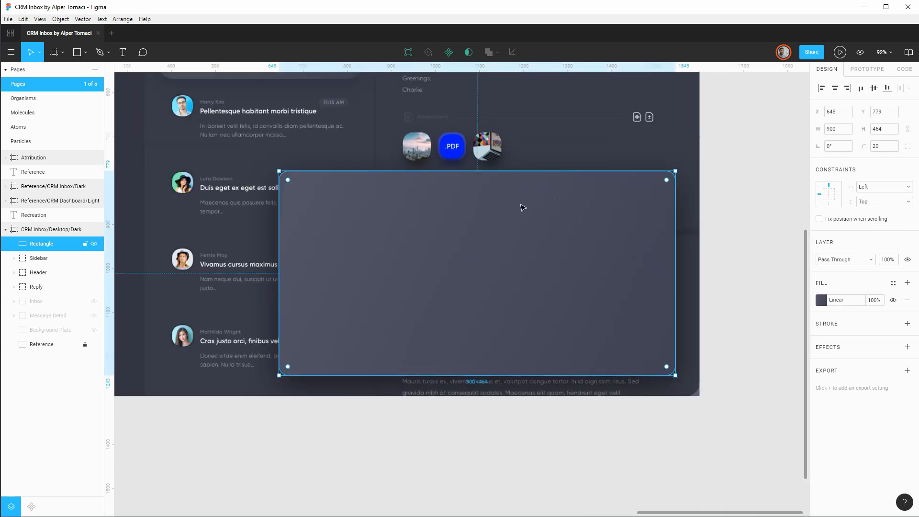
left_click(14, 287)
left_click_drag(39, 245, 61, 374)
Rename the rectangle Reply/Plate and hide it to expose the reference panel.
double_click(57, 373)
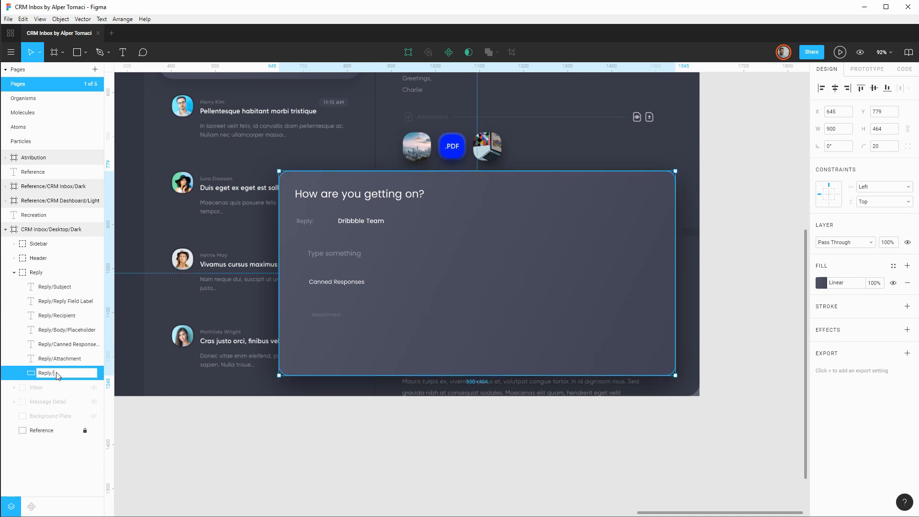
type("Reply/Plate")
key("Return")
mouse_move(95, 375)
left_click(94, 373)
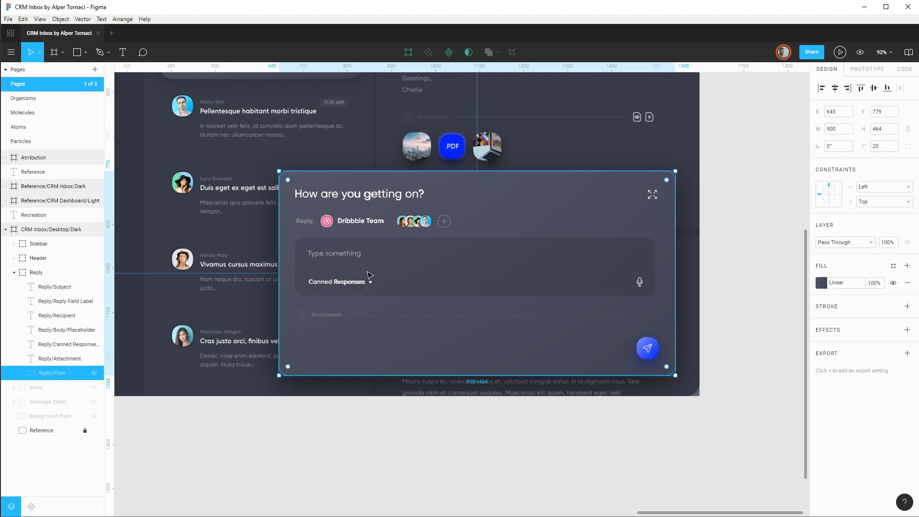
Draw a rectangle over the reference's message body field, about 817 by 130 at X 681, Y 930.
scroll(397, 268, "up", 5)
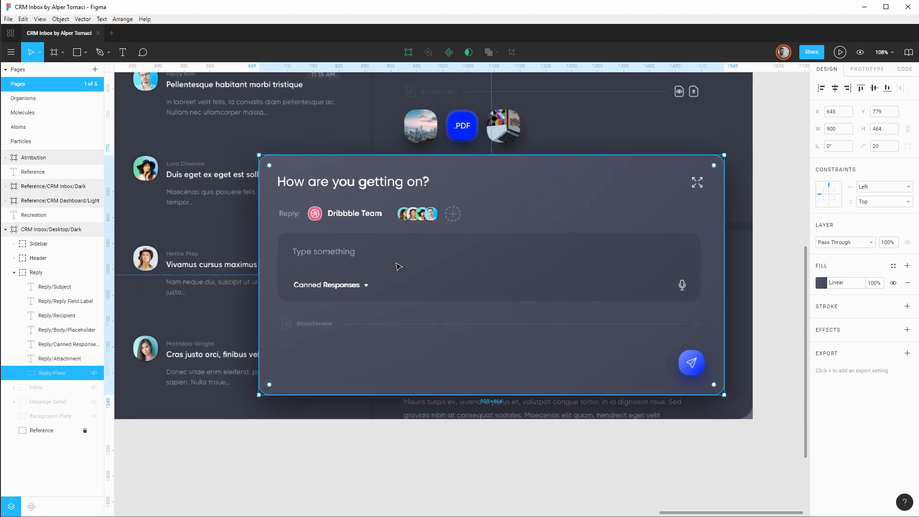
left_click_drag(489, 257, 411, 282)
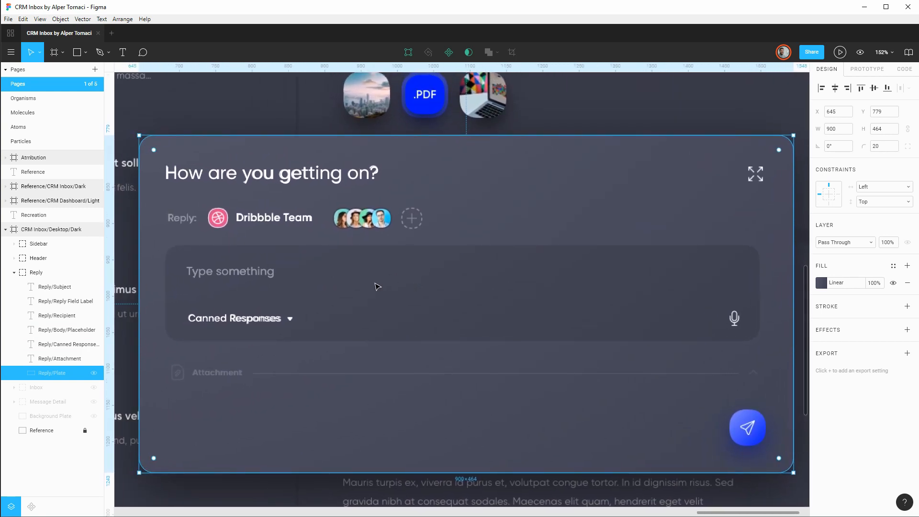
key("r")
mouse_move(166, 244)
left_mouse_down()
mouse_move(452, 328)
mouse_move(759, 340)
left_mouse_up()
Resize the body field rectangle to 818 by 132, aligning its right and bottom edges with the reference.
scroll(765, 261, "up", 10)
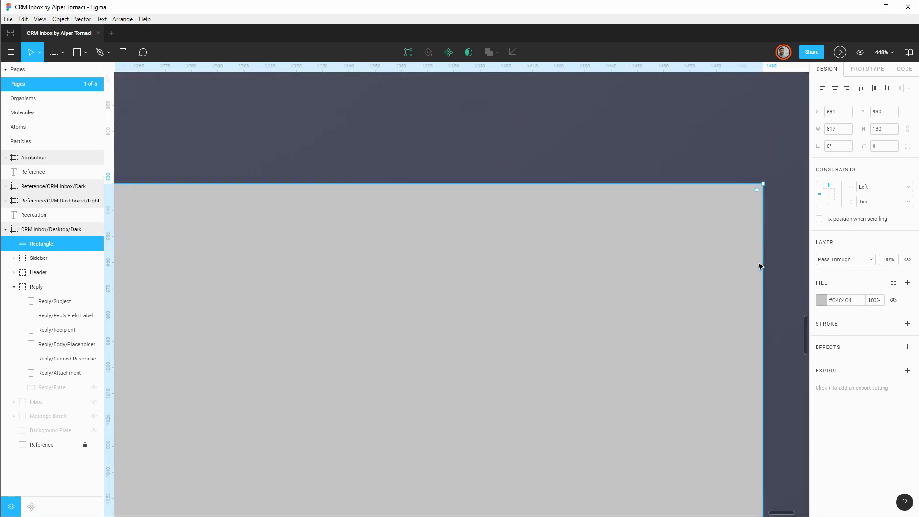
mouse_move(761, 133)
left_mouse_down()
mouse_move(738, 143)
mouse_move(765, 132)
left_mouse_up()
scroll(541, 294, "down", 2)
scroll(498, 303, "down", 5)
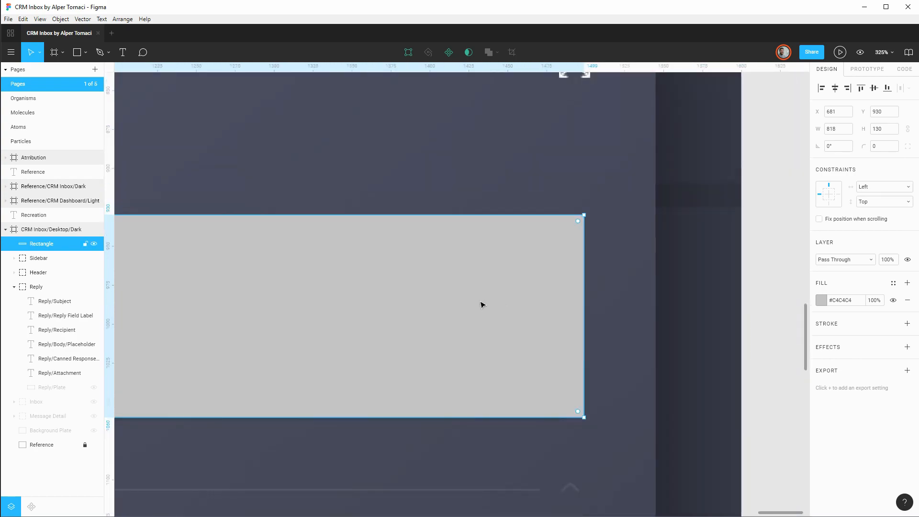
left_click_drag(268, 368, 804, 327)
scroll(512, 324, "down", 3)
scroll(478, 347, "up", 10)
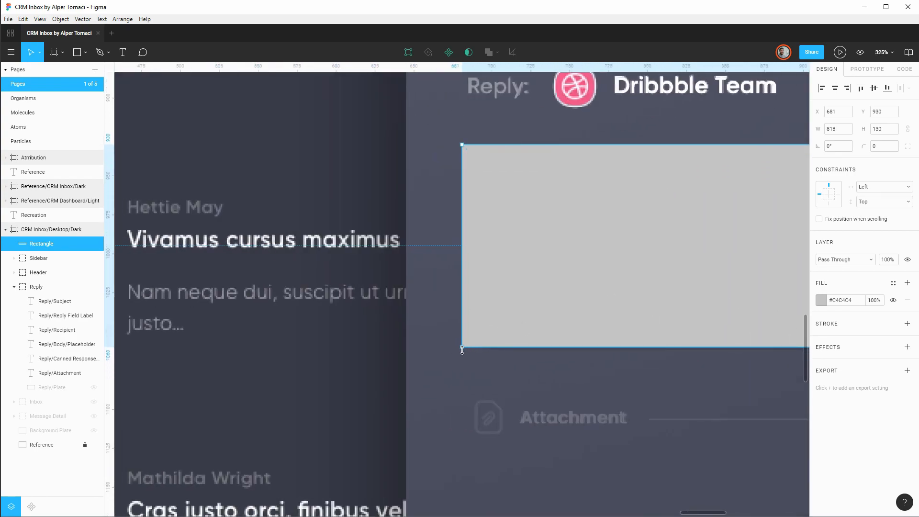
left_click_drag(503, 346, 480, 358)
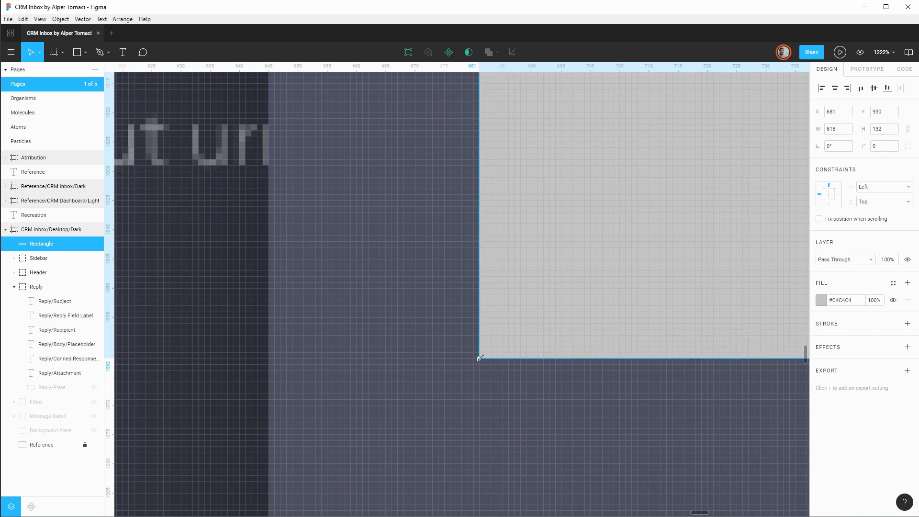
scroll(667, 260, "down", 5)
left_click_drag(656, 195, 158, 339)
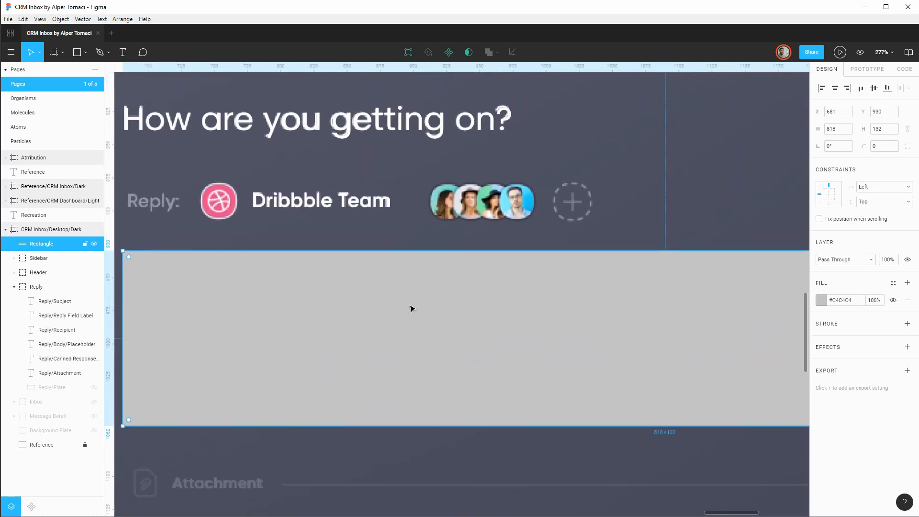
key("shift+Down")
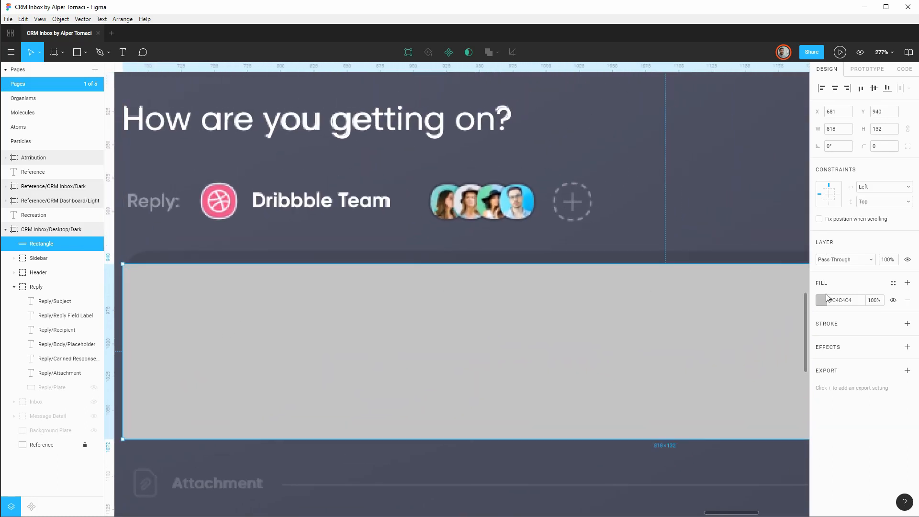
left_click(823, 299)
left_click(716, 397)
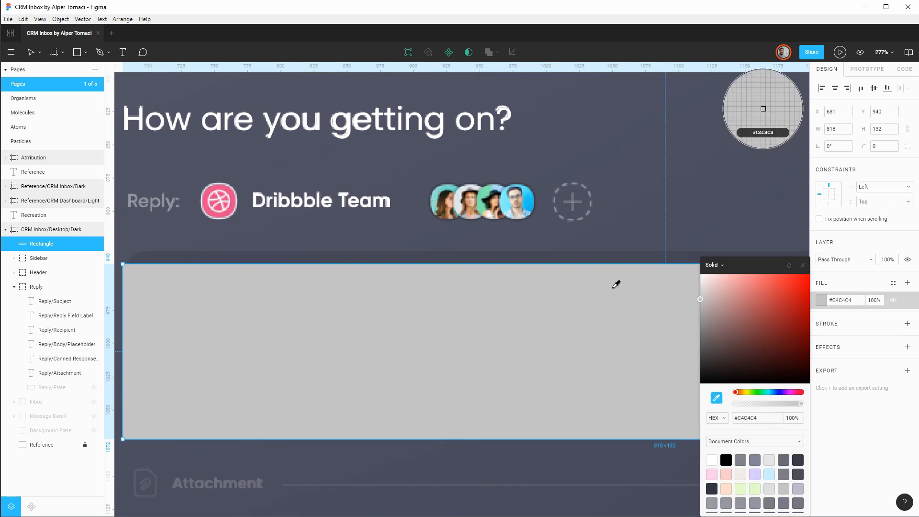
left_click(802, 265)
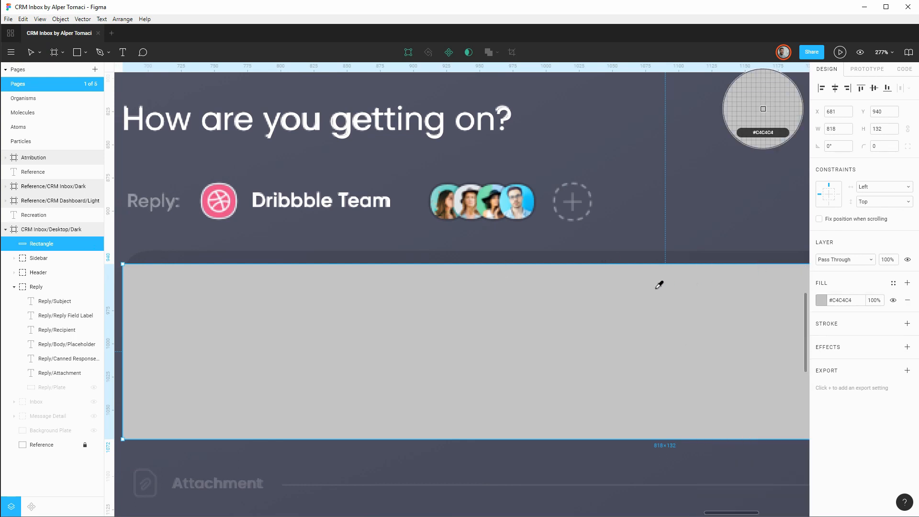
key("shift+Up")
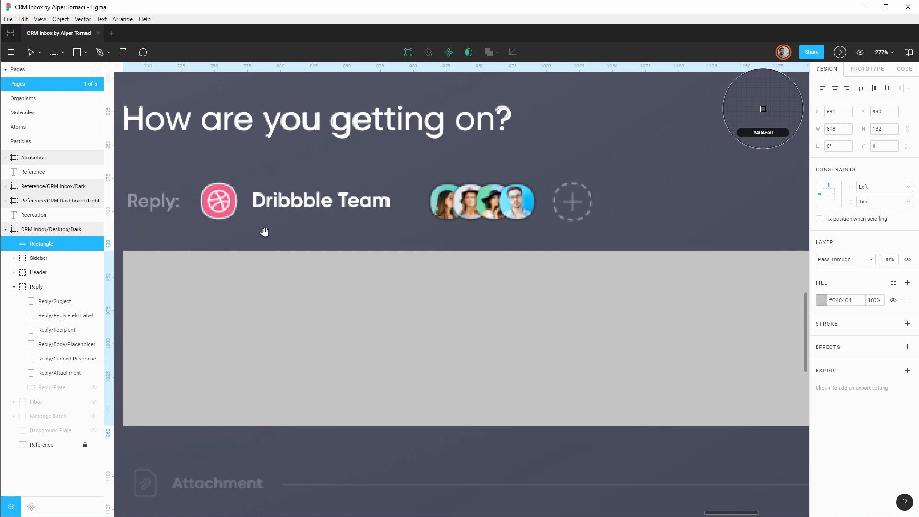
Round the body field rectangle's corners to a radius of 20, matching the reference field.
left_click_drag(263, 232, 613, 232)
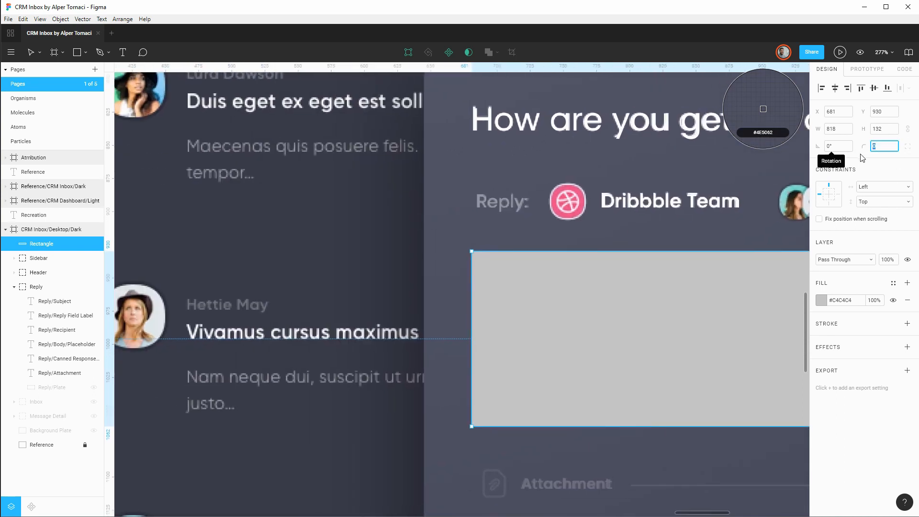
left_click(884, 146)
scroll(493, 259, "up", 5)
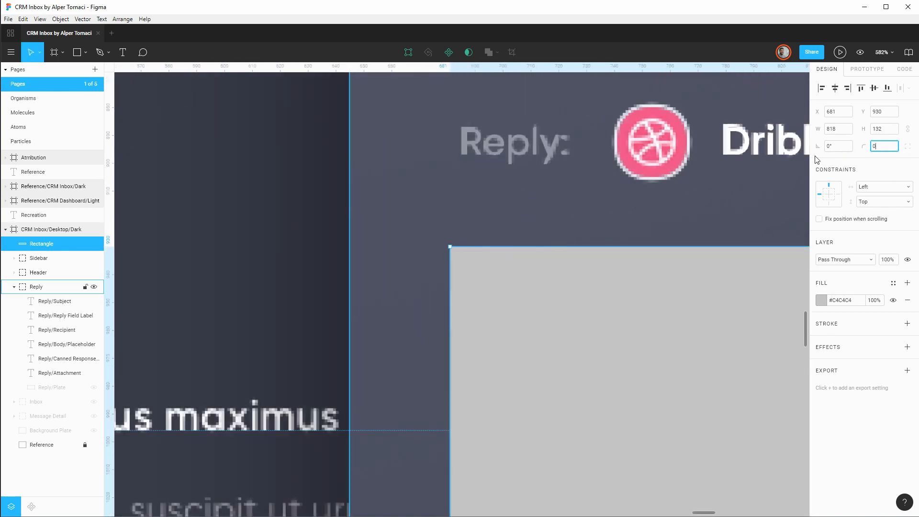
key("Up")
key("Up")
key("Up")
key("Up")
key("Up")
key("Up")
key("Up")
key("Up")
key("Up")
key("Up")
key("Up")
key("Up")
key("Up")
key("Up")
key("Up")
key("Up")
key("Up")
key("Up")
key("Up")
key("Up")
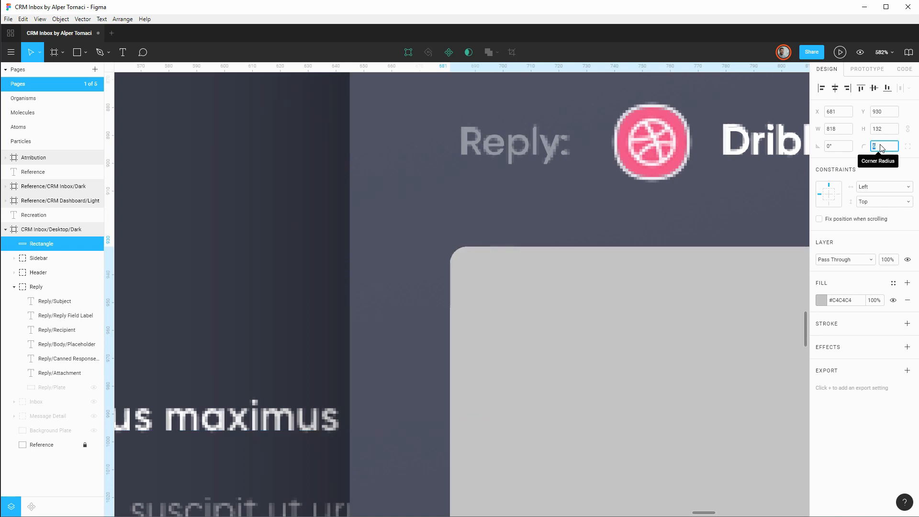
key("Down")
key("Down")
key("Down")
key("Down")
key("Down")
key("Down")
key("Down")
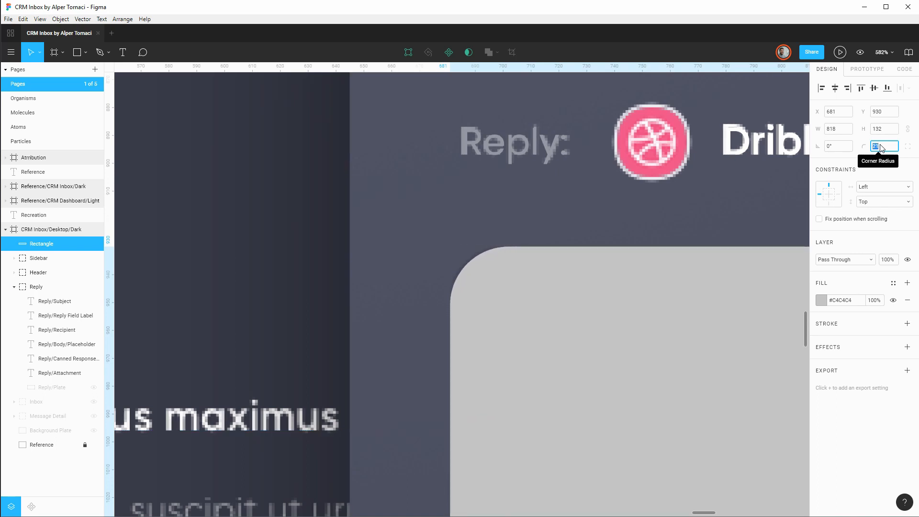
key("Down")
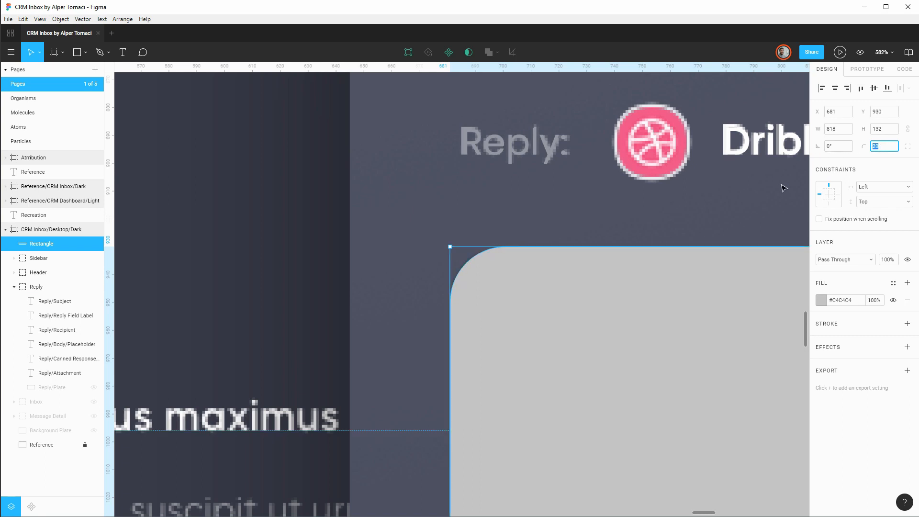
scroll(761, 196, "down", 3)
key("BackSpace")
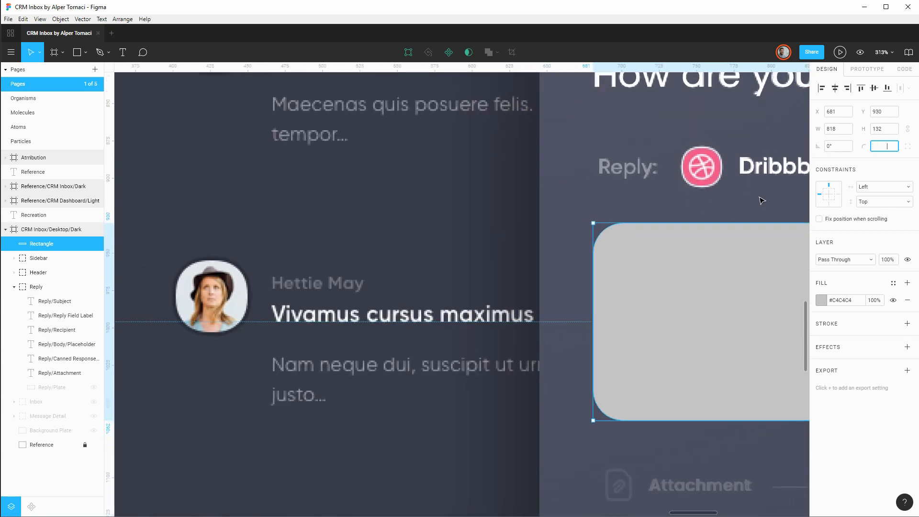
left_click(763, 201)
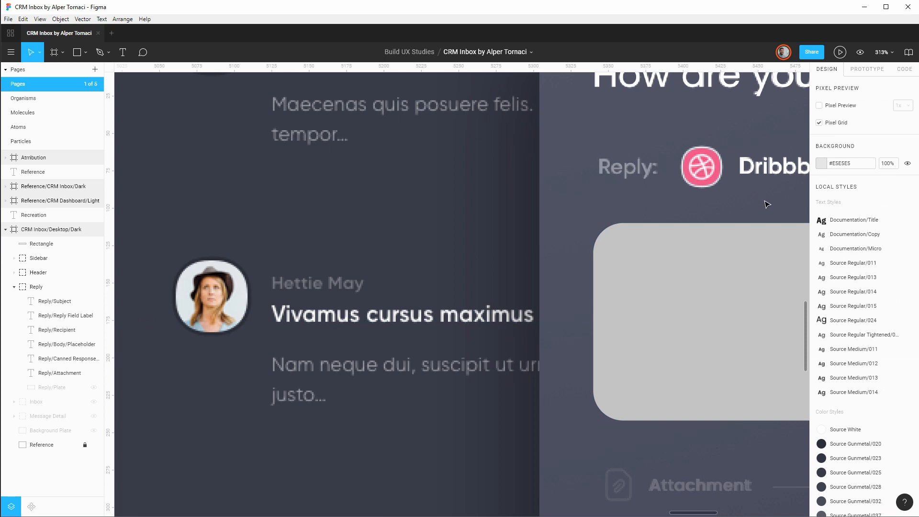
left_click_drag(765, 202, 372, 224)
left_click(506, 323)
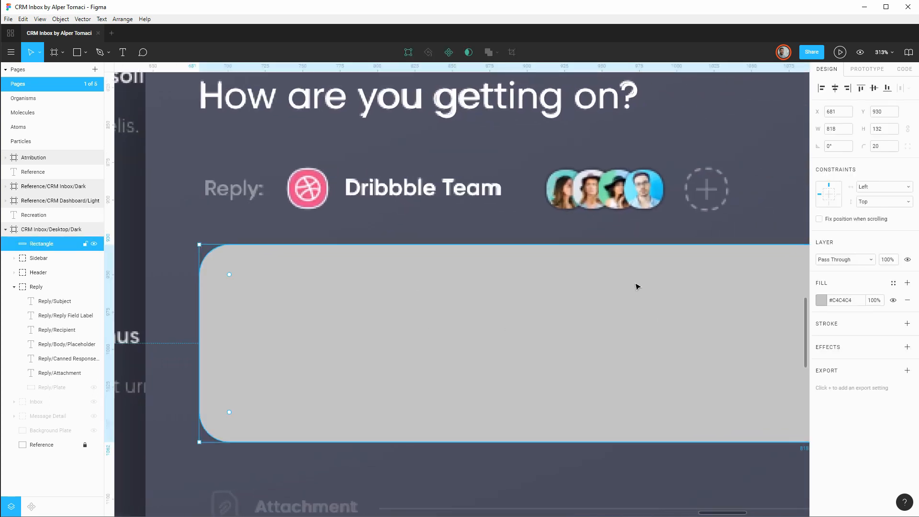
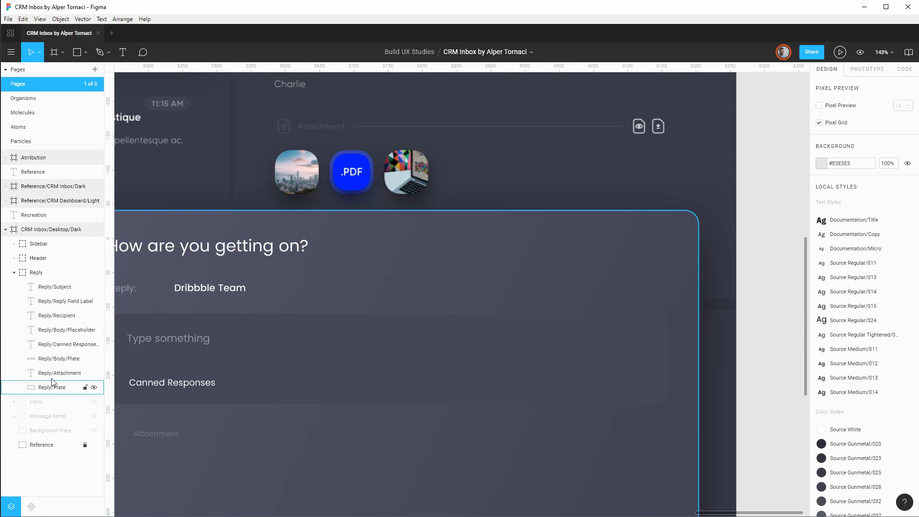
Select the Reply/Body/Plate layer and hide Reply/Plate so the reference panel shows behind it.
left_click(52, 360)
scroll(533, 347, "down", 4)
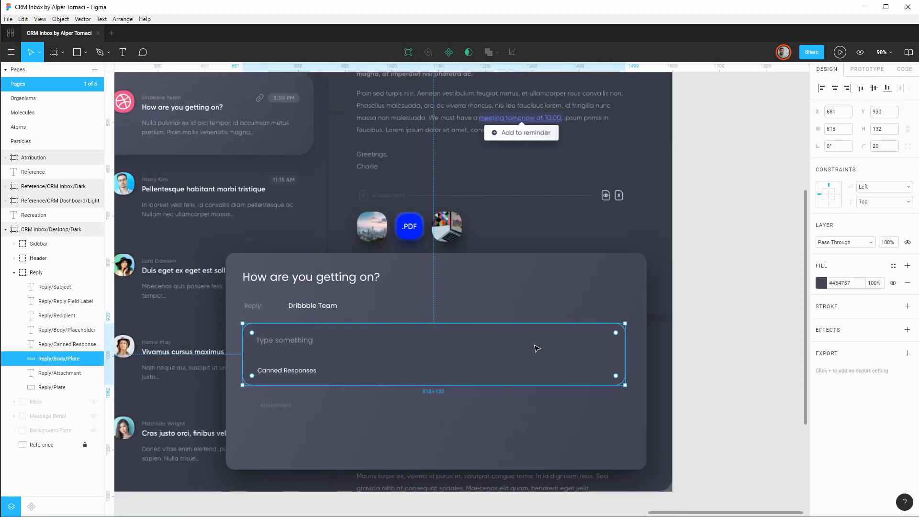
left_click(94, 387)
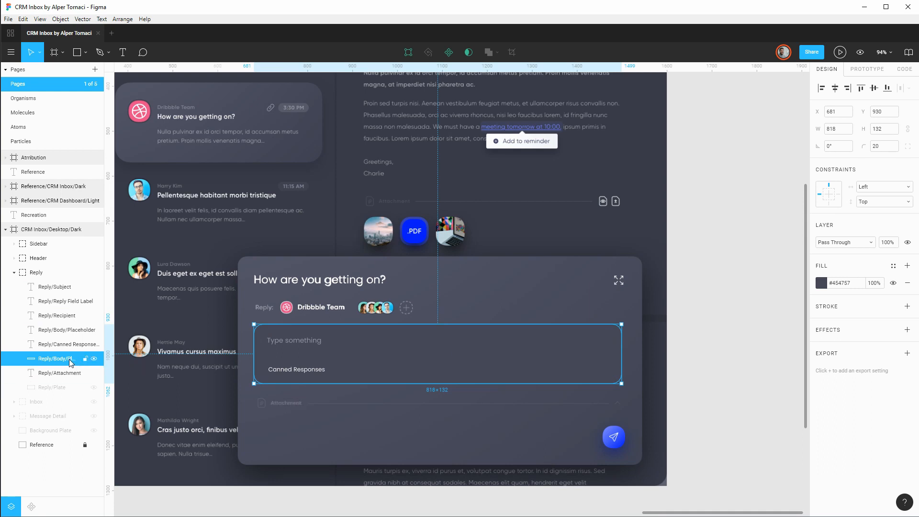
Move Reply/Body/Plate down to Y 950 and change its fill from solid to a linear gradient.
scroll(340, 348, "up", 4)
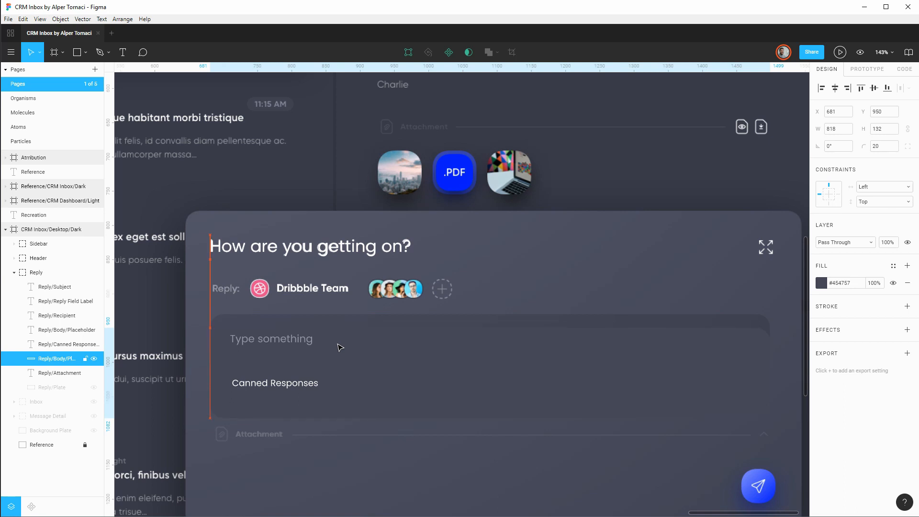
key("shift+Down")
key("shift+Down")
left_click(821, 283)
left_click(715, 265)
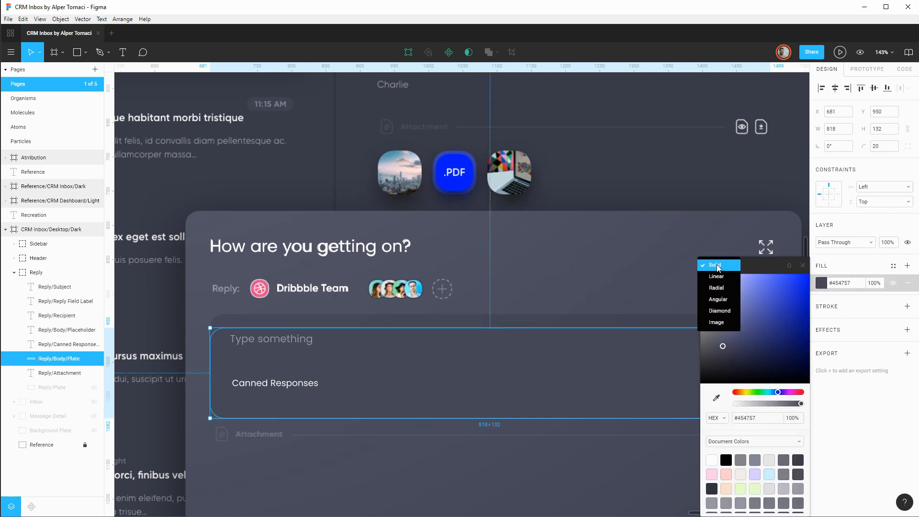
left_click(716, 277)
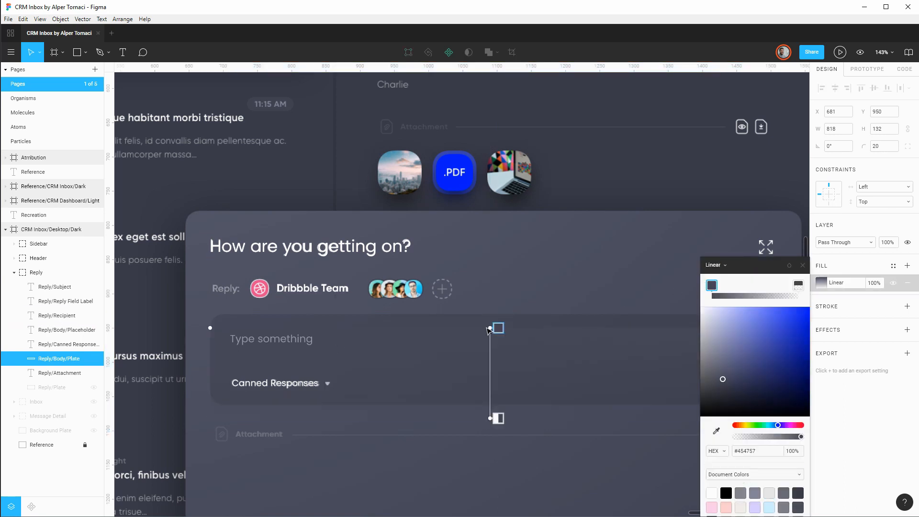
Run the body field's linear gradient diagonally from the field's top-left corner to its bottom-right corner.
left_click_drag(488, 327, 210, 328)
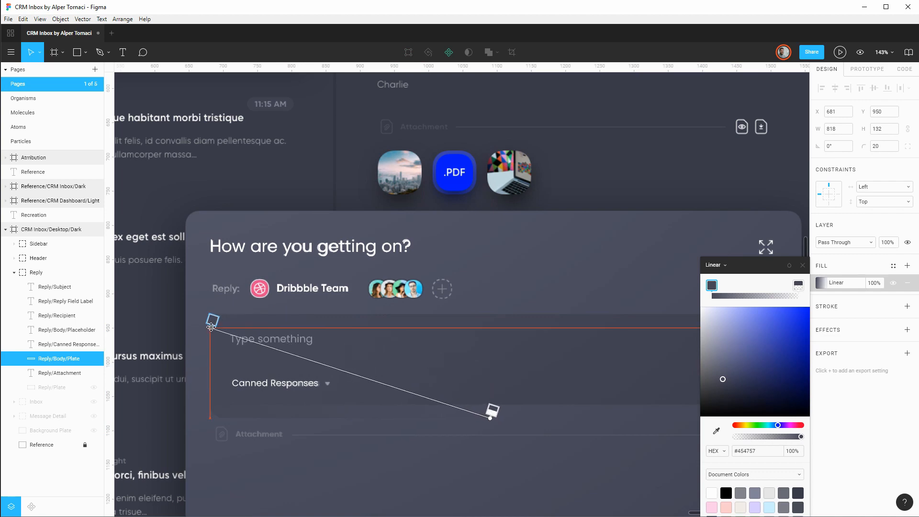
scroll(615, 423, "down", 5)
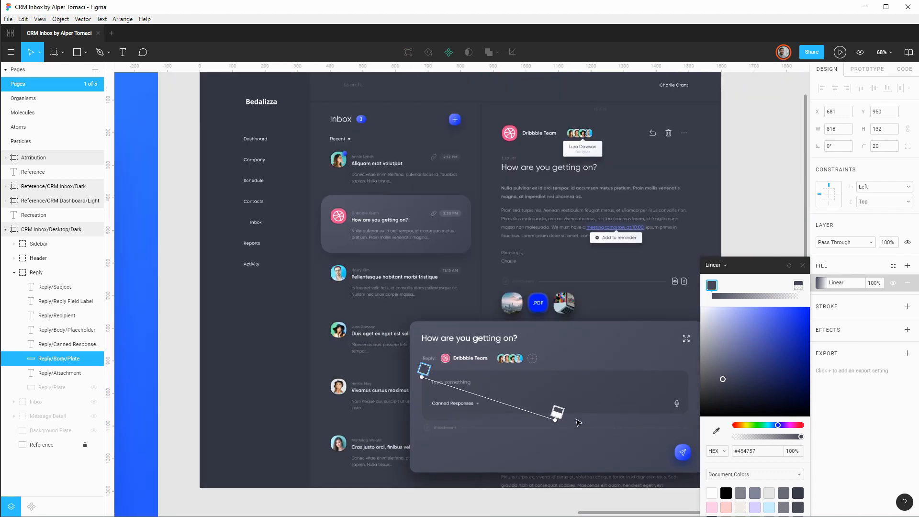
left_click_drag(551, 420, 688, 419)
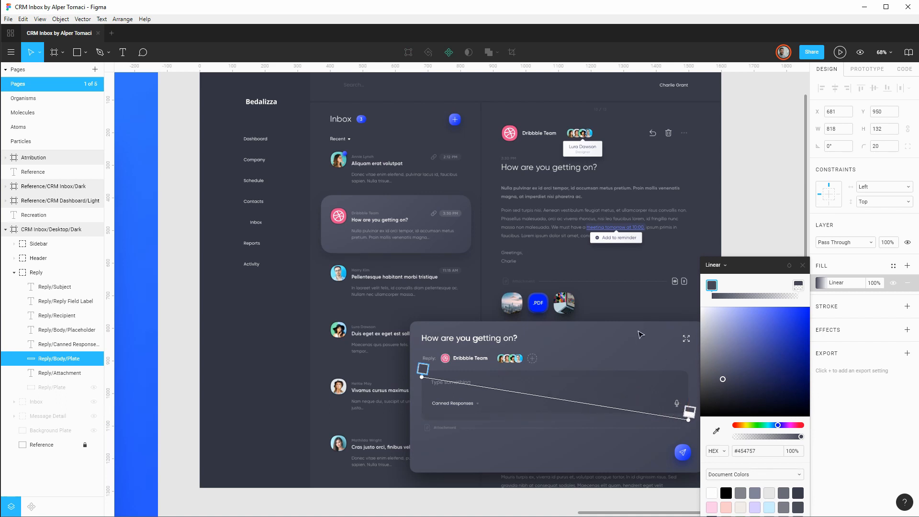
Sample #3D3F4F at full opacity from the reference field's lower-right area as the gradient's end colour.
scroll(533, 307, "up", 5)
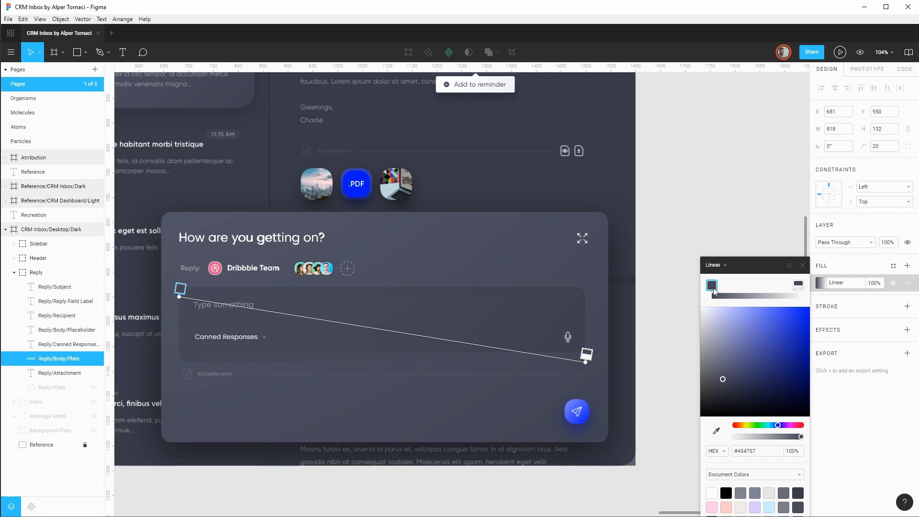
left_click(769, 296)
left_click(798, 286)
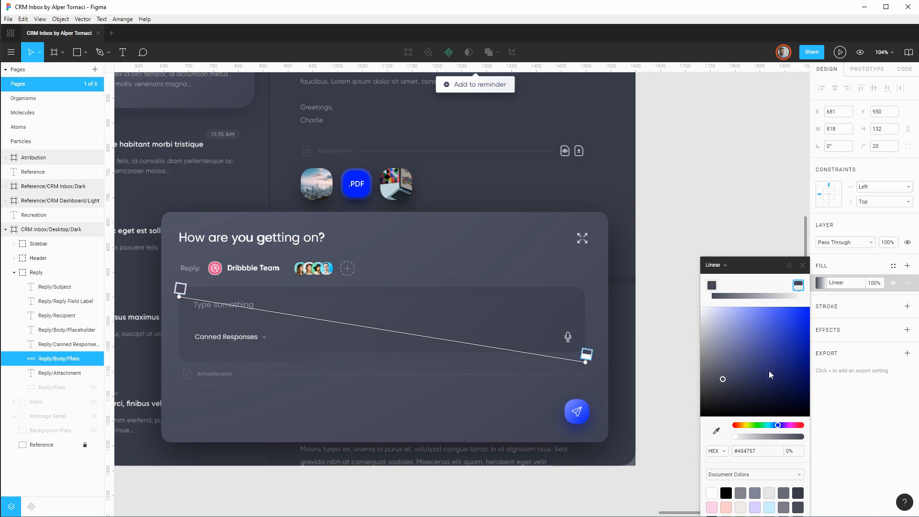
left_click(717, 431)
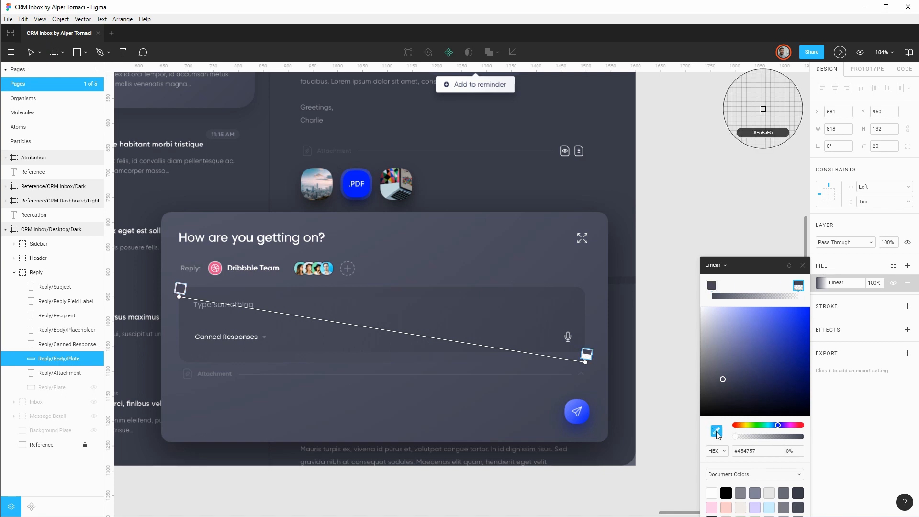
scroll(583, 343, "up", 3)
scroll(583, 342, "up", 3)
left_click(583, 351)
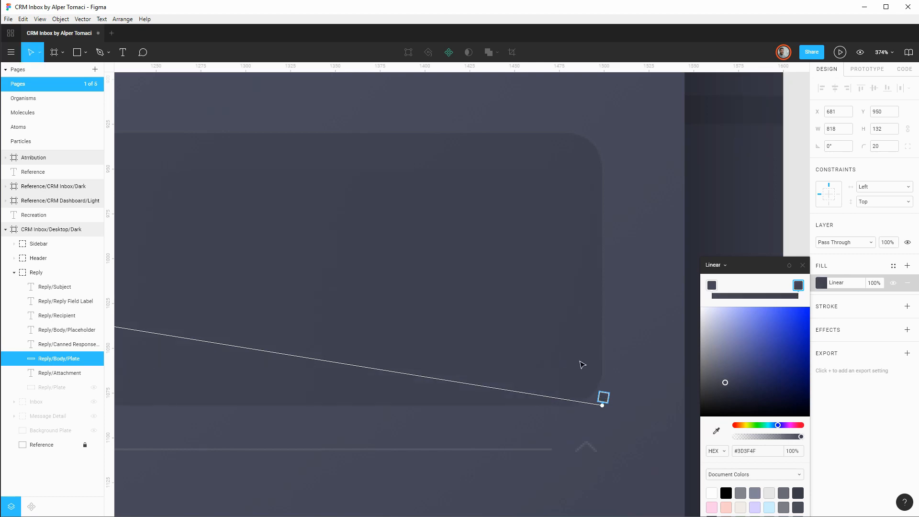
Compare the gradient's start and end colour stops against the reference reply panel.
scroll(602, 352, "down", 5)
scroll(402, 332, "up", 3)
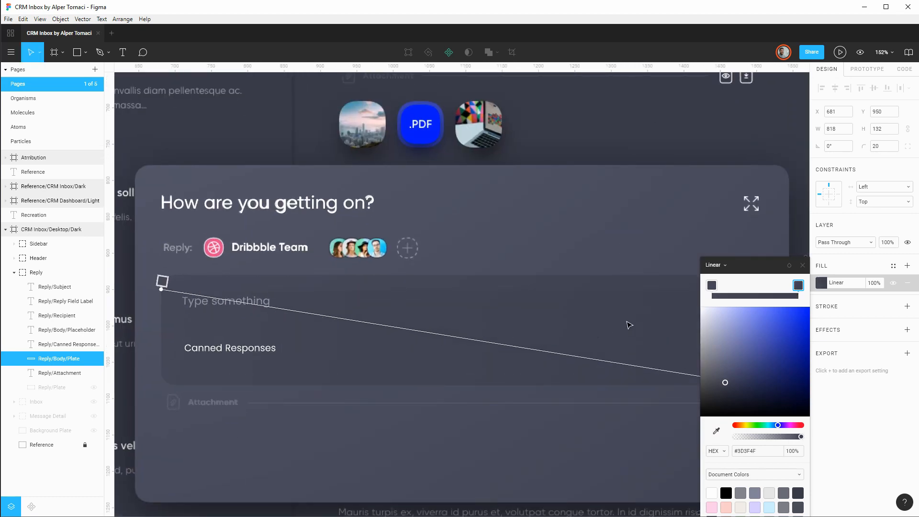
scroll(628, 325, "down", 3)
left_click_drag(621, 256, 550, 257)
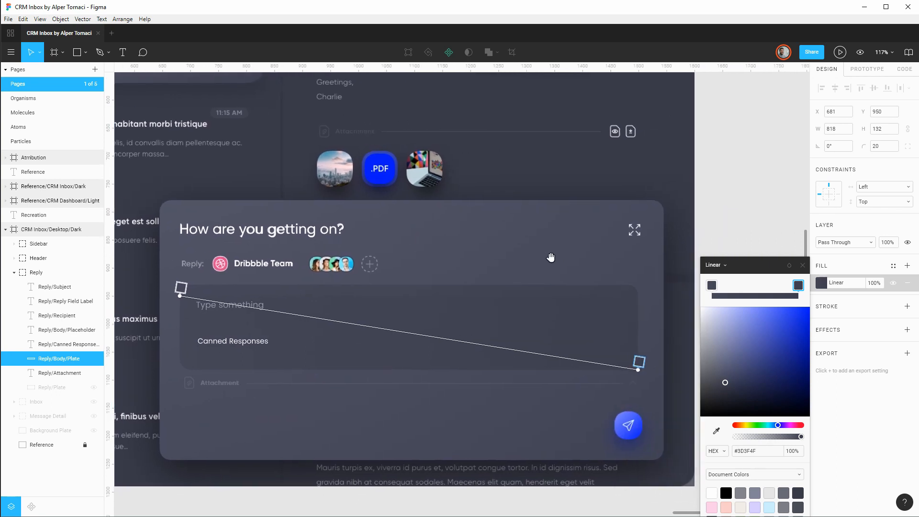
left_click(713, 287)
left_click(800, 287)
left_click(712, 285)
left_click(794, 287)
left_click(712, 286)
Move Reply/Body/Plate back up to Y 930 over the reference field and deselect it.
left_click(86, 357)
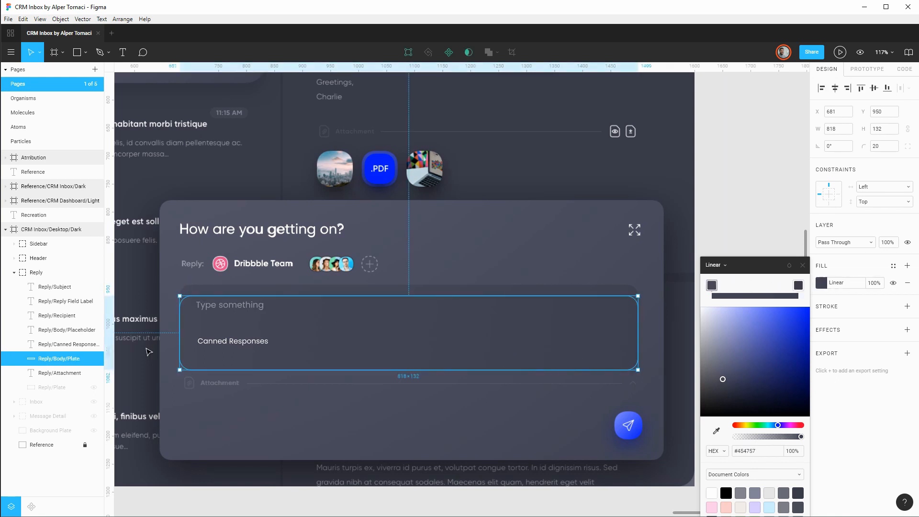
key("shift+Up")
key("shift+Up")
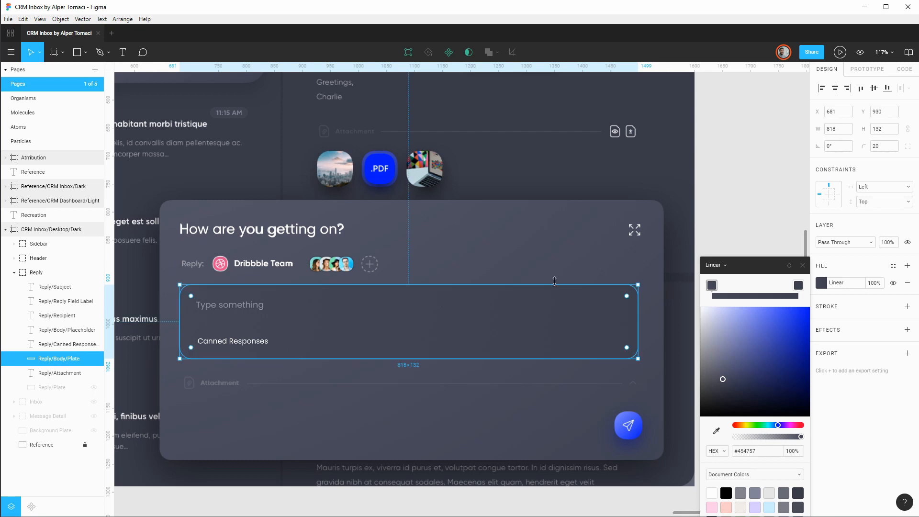
scroll(566, 281, "down", 2)
scroll(566, 281, "down", 1)
left_click(745, 195)
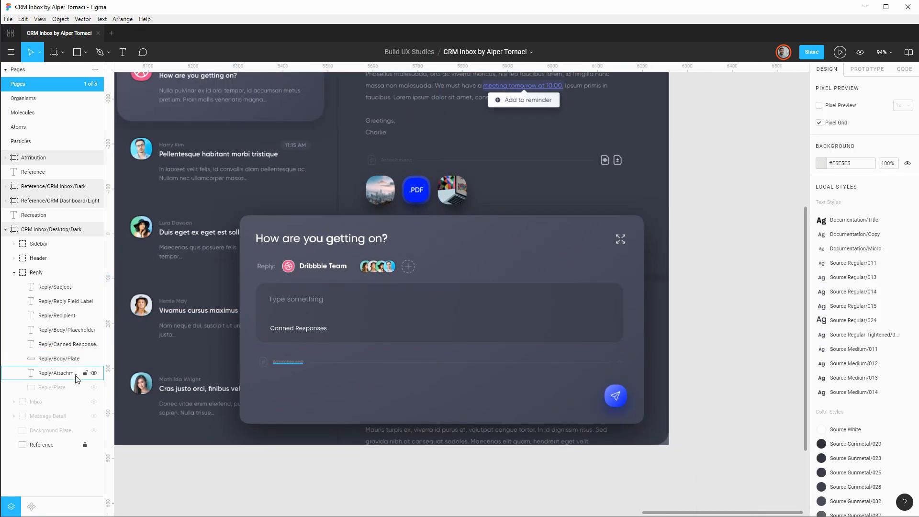
Toggle Reply/Plate to compare the recreated panel with the reference, leaving the plate shown.
left_click(96, 387)
left_click(95, 386)
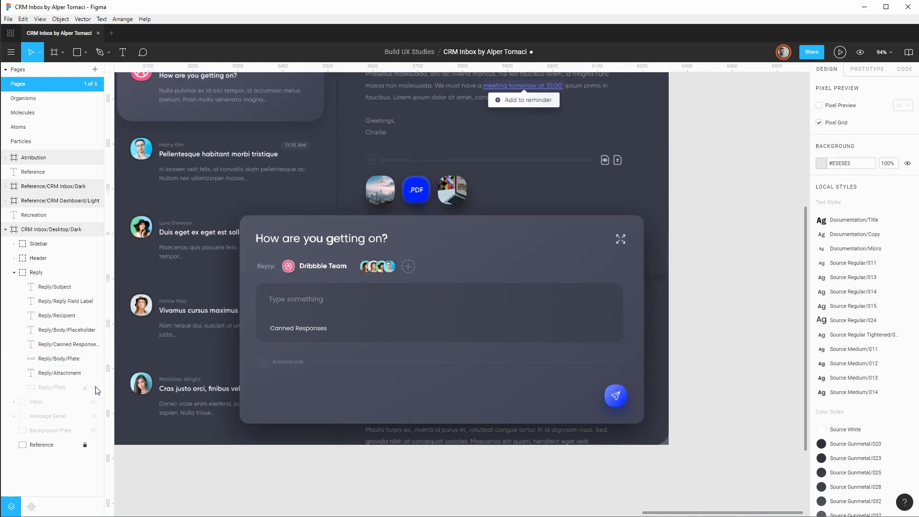
left_click(95, 387)
left_click(95, 386)
left_click(95, 387)
left_click(95, 386)
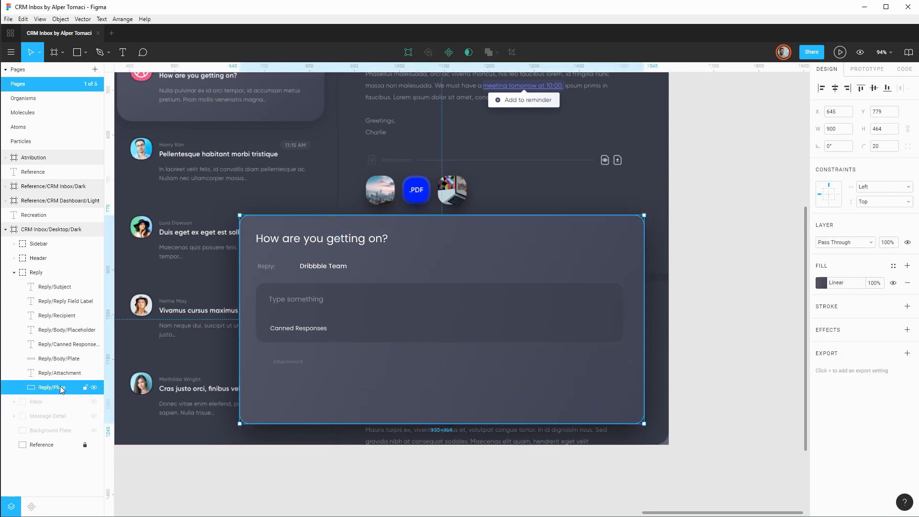
Collapse the Reply group and show Inbox, Message Detail and Background Plate to review the whole recreation.
left_click(14, 272)
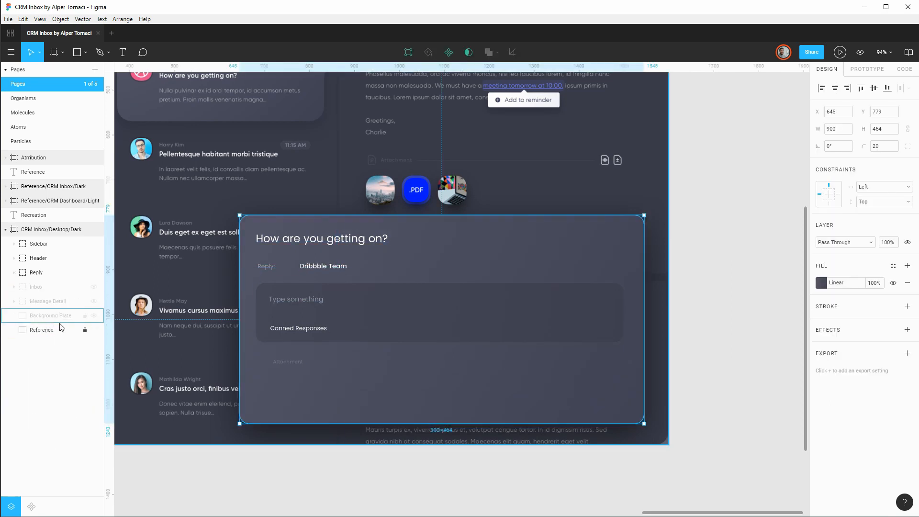
left_click(94, 287)
left_click(94, 302)
left_click(94, 316)
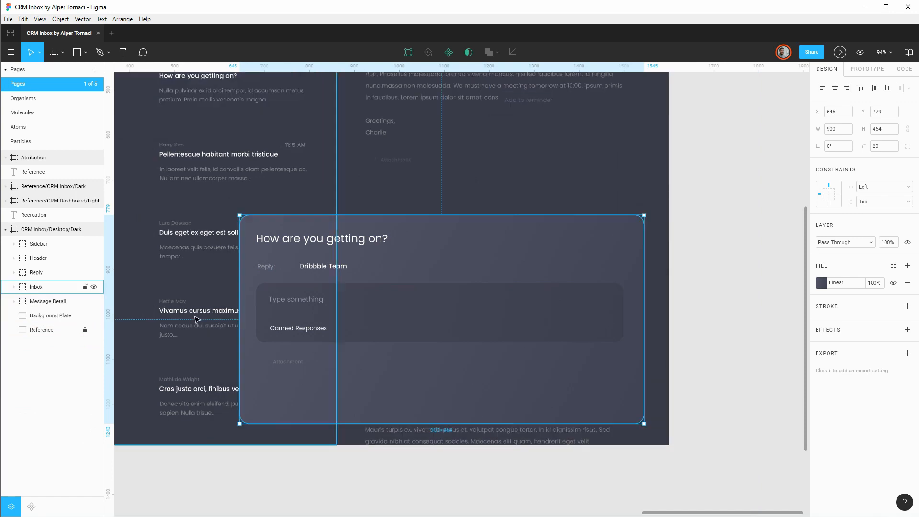
scroll(343, 355, "down", 3)
scroll(346, 358, "down", 1)
left_click(621, 228)
left_click_drag(266, 176, 347, 231)
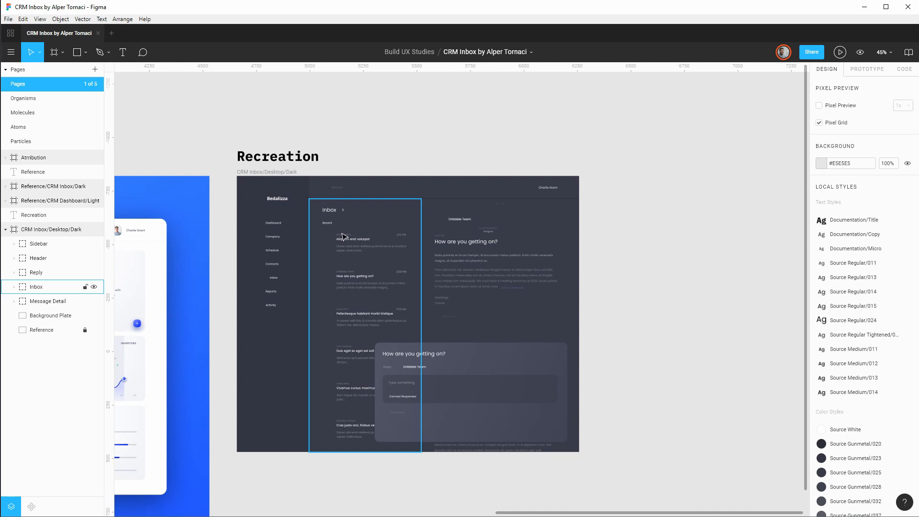
Hide the Background Plate, Header, Reply, Inbox and Message Detail layers to expose the reference.
left_click(93, 316)
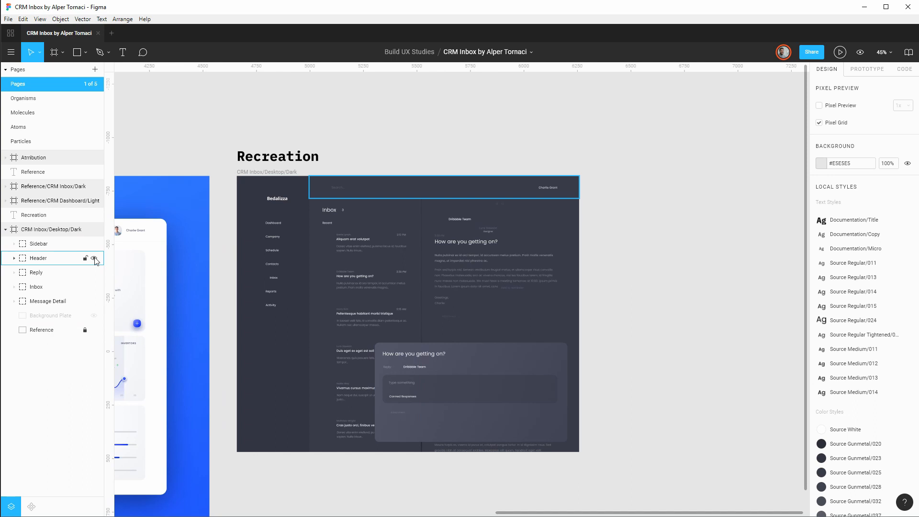
left_click(93, 258)
left_click(94, 272)
left_click(94, 287)
left_click(93, 301)
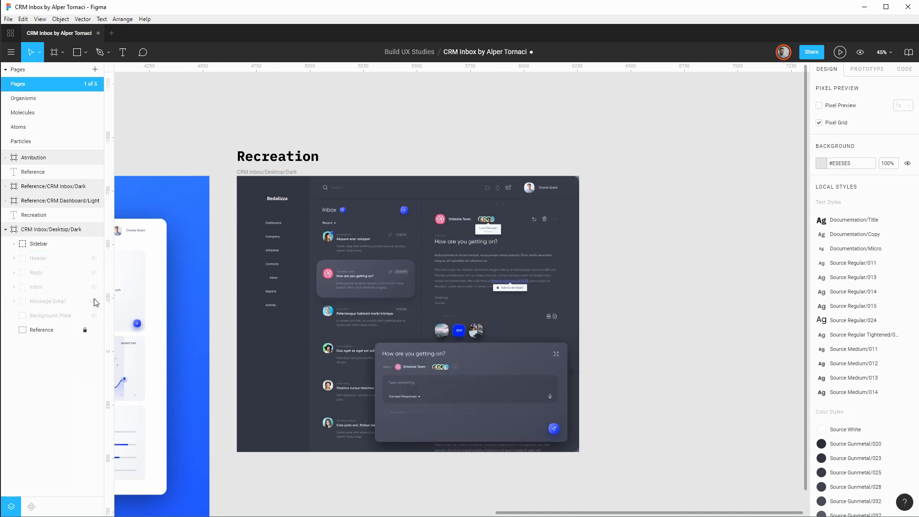
Show and expand the Inbox group, and hide Inbox/Plate so the reference message cards show behind its text.
scroll(384, 236, "up", 3)
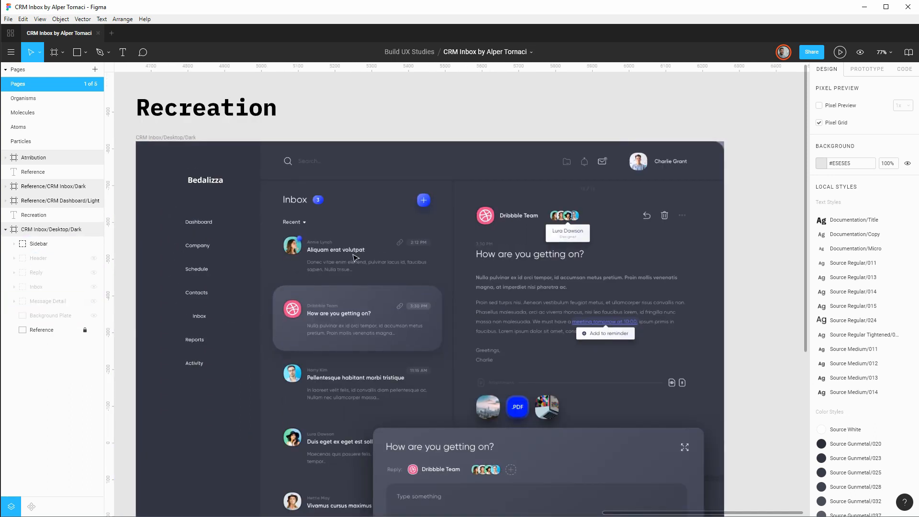
scroll(343, 259, "up", 5)
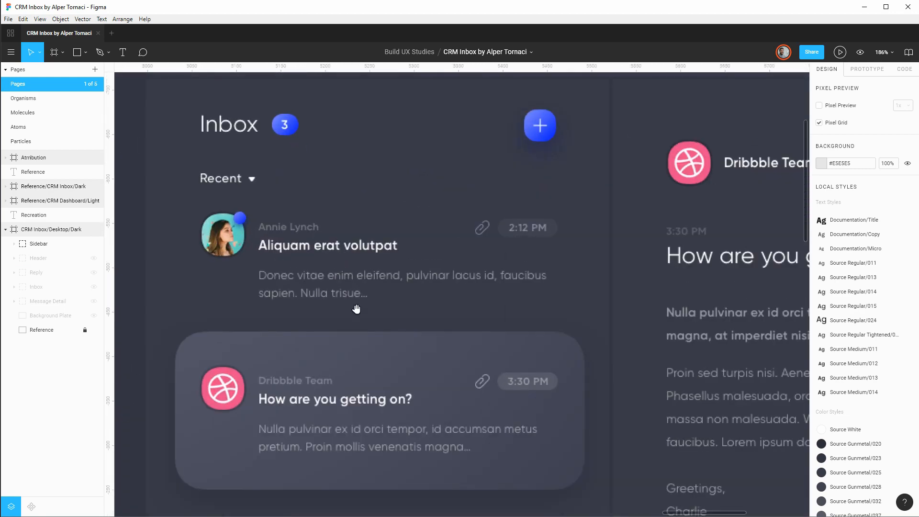
left_click_drag(354, 299, 356, 189)
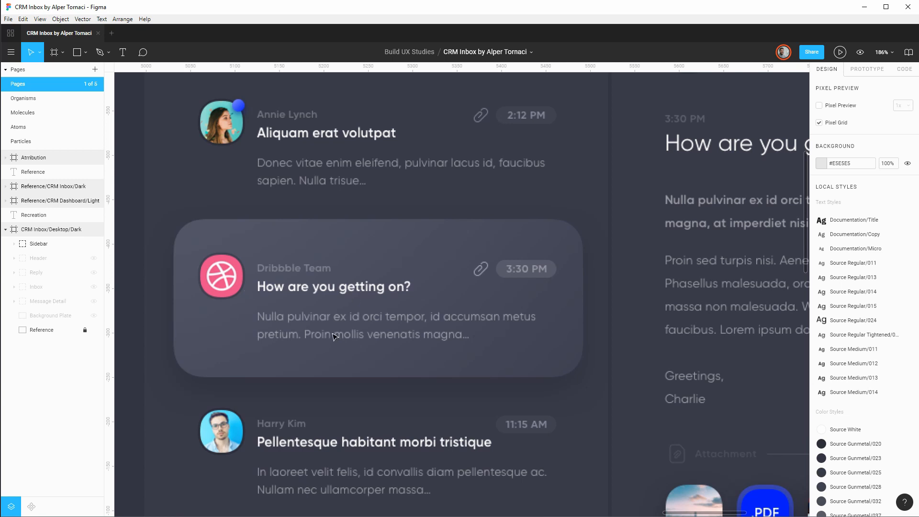
left_click(93, 287)
left_click(14, 286)
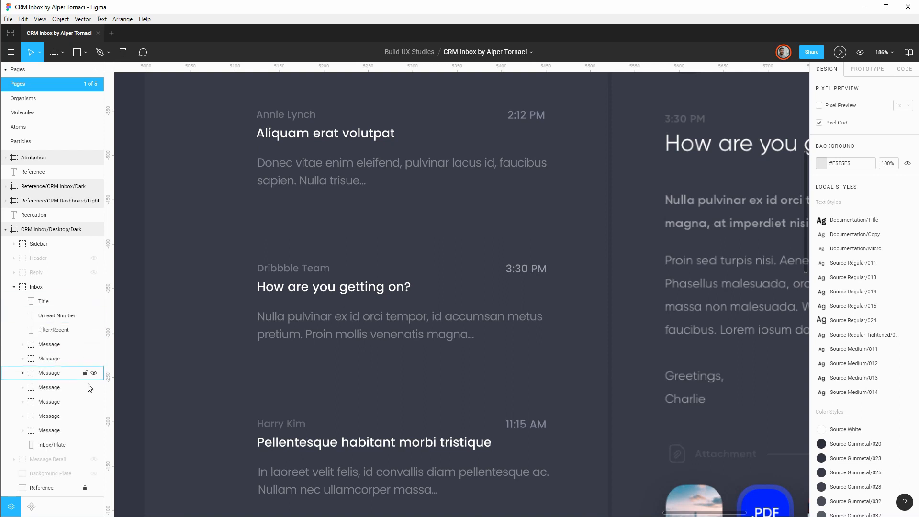
left_click(94, 444)
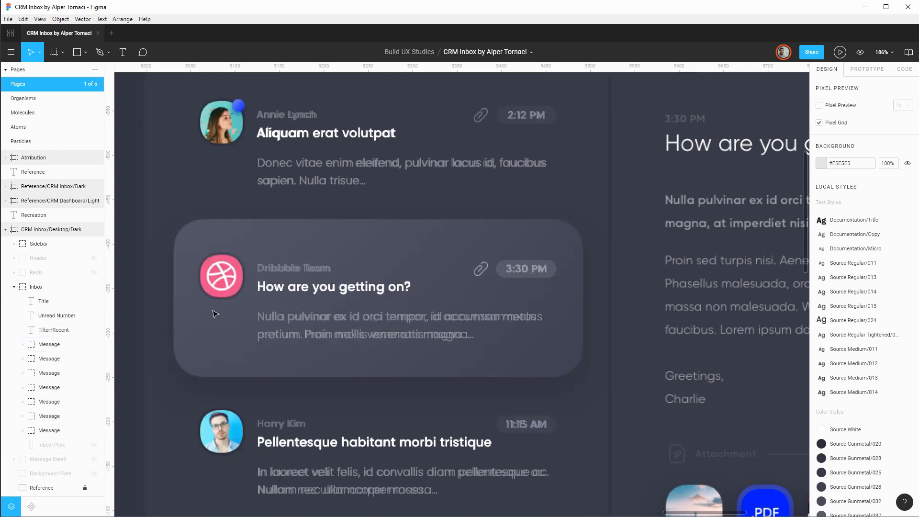
Draw a rectangle about 462 by 179 over the highlighted Dribbble Team message card, aligning its top edge at Y 392.
key("r")
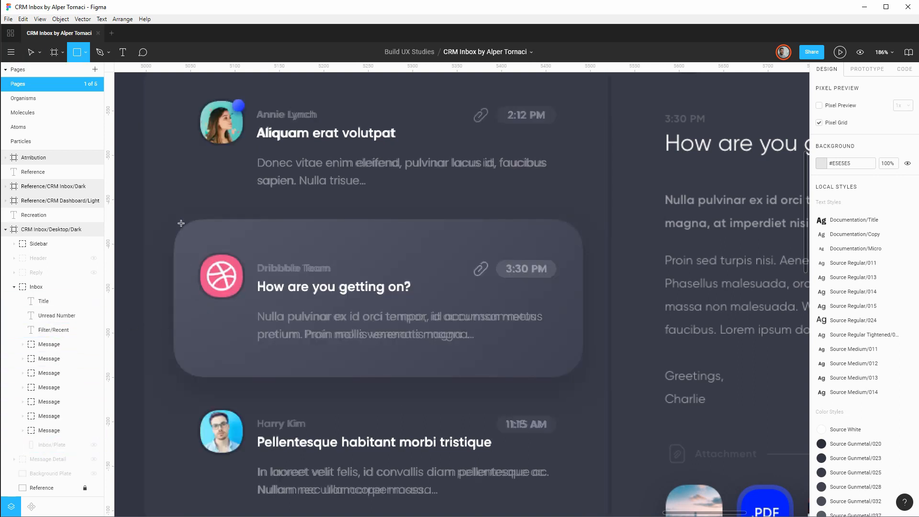
mouse_move(175, 220)
left_mouse_down()
mouse_move(517, 338)
mouse_move(584, 378)
left_mouse_up()
scroll(601, 222, "up", 5)
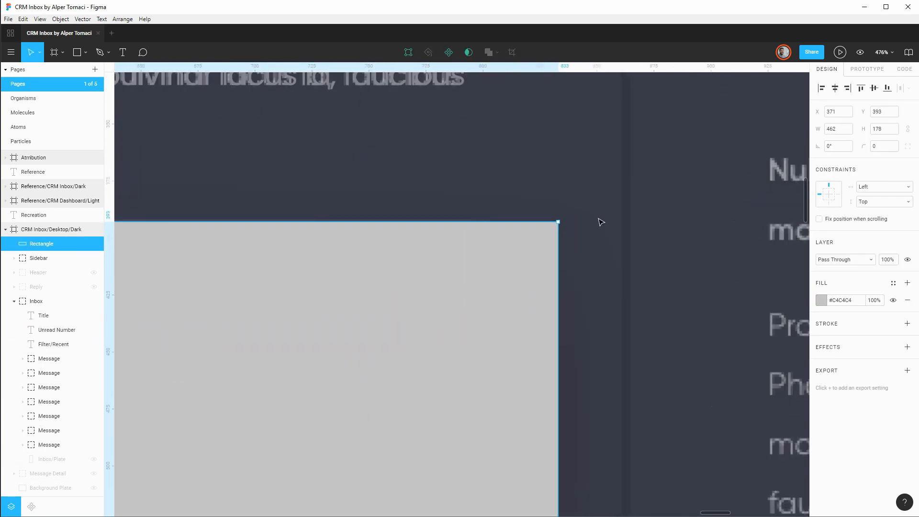
mouse_move(558, 220)
left_mouse_down()
mouse_move(530, 221)
mouse_move(557, 221)
mouse_move(559, 209)
left_mouse_up()
scroll(558, 242, "up", 2)
Adjust the rectangle's bottom-left corner to match the reference card, making it 461 by 178 at X 372.
scroll(420, 278, "down", 6)
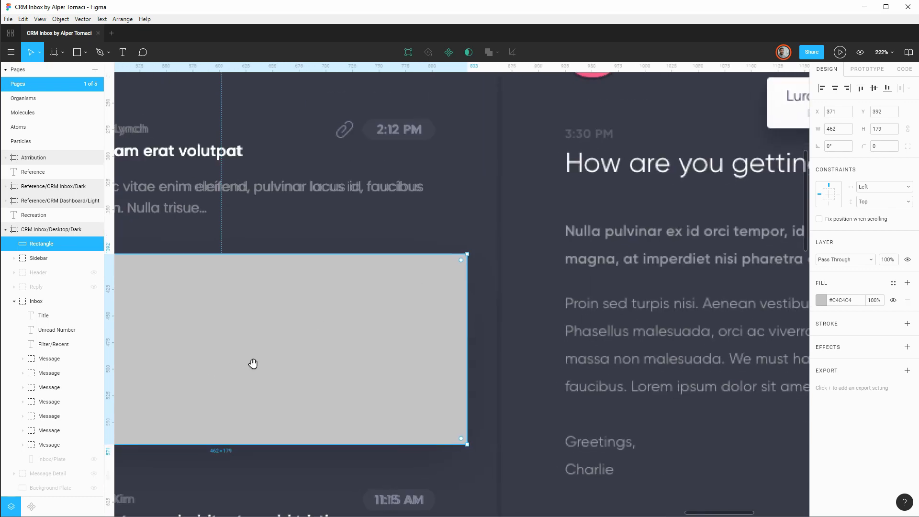
scroll(335, 361, "left", 6)
scroll(357, 381, "up", 5)
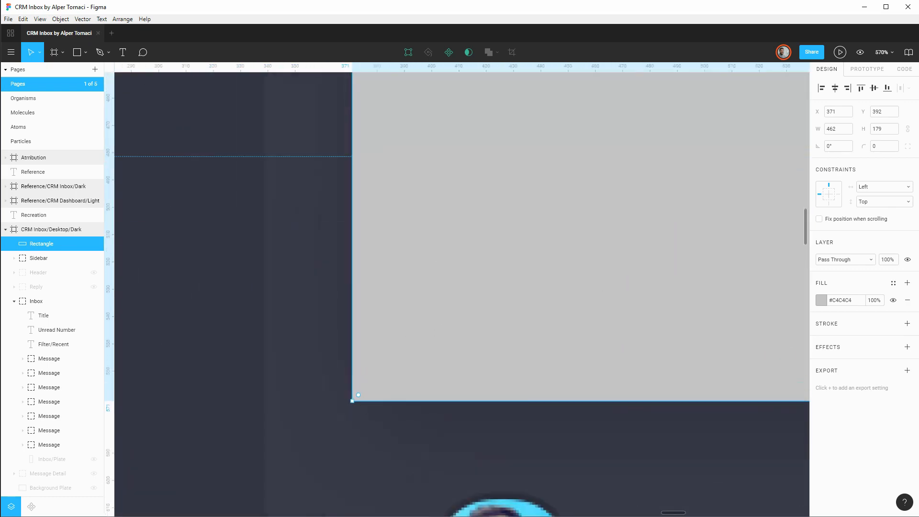
mouse_move(351, 399)
left_mouse_down()
mouse_move(356, 366)
mouse_move(354, 398)
left_mouse_up()
scroll(555, 284, "down", 4)
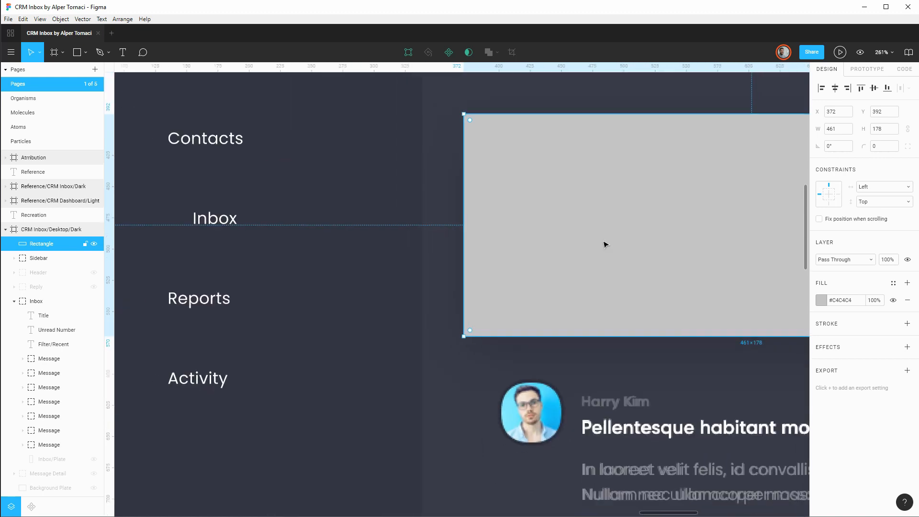
Round the message card rectangle's corners to a radius of 34.
left_click_drag(660, 96, 501, 211)
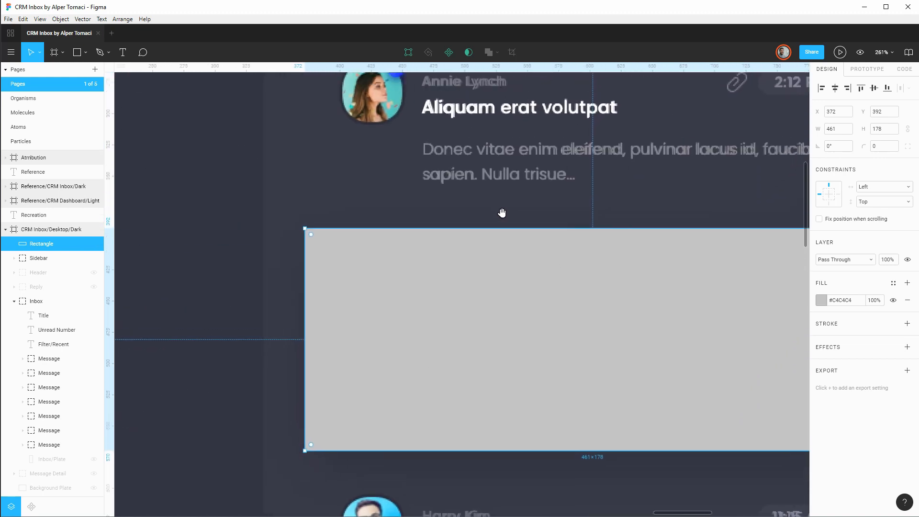
left_click(884, 146)
key("Up")
key("Up")
key("Up")
key("Up")
key("Up")
key("Up")
key("Up")
key("Up")
key("Up")
key("Up")
key("Up")
key("Up")
key("Up")
key("Up")
key("Up")
key("Up")
key("Up")
key("Up")
key("Up")
key("Up")
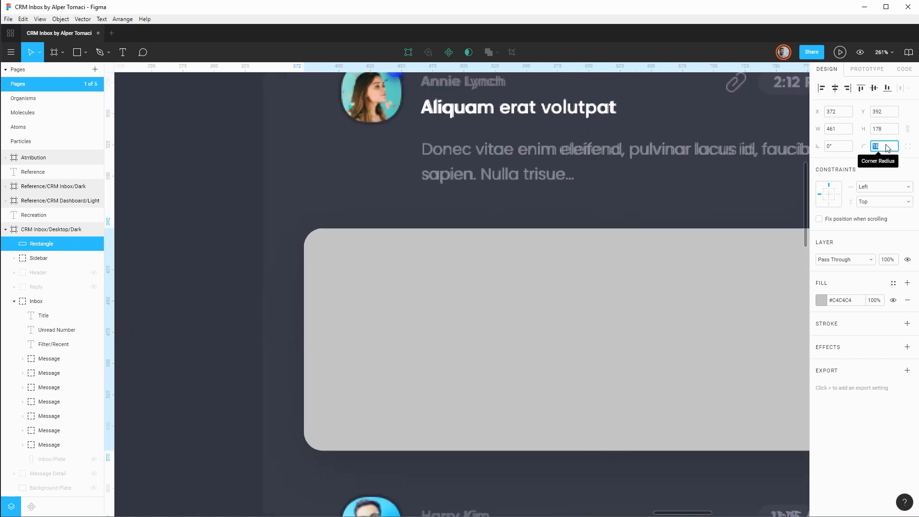
key("Down")
key("Down")
key("Down")
key("Down")
key("Down")
key("Down")
key("Down")
key("Down")
key("Down")
key("Down")
key("Down")
key("Down")
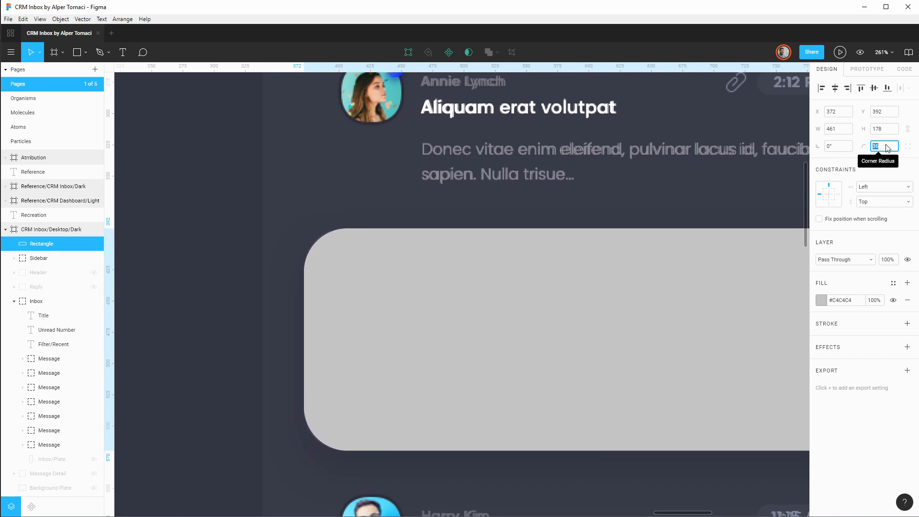
key("Down")
scroll(366, 279, "up", 5)
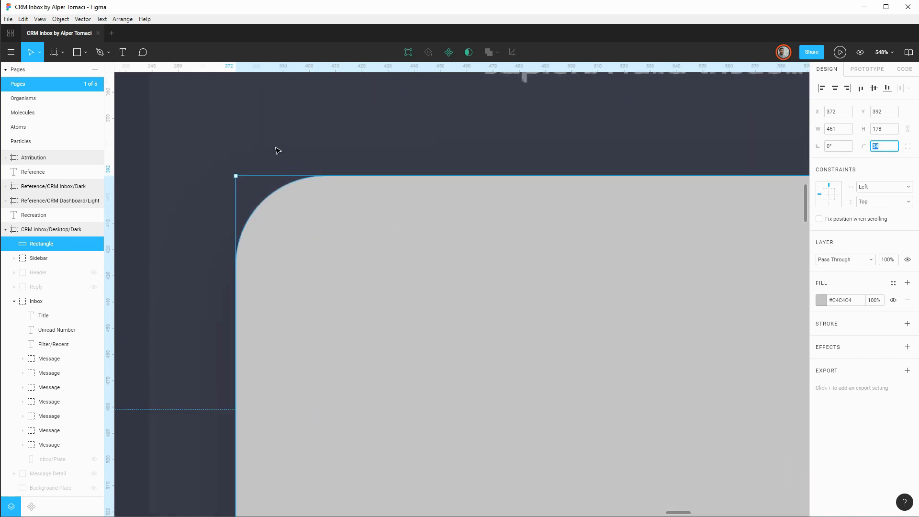
key("Return")
Check the rectangle's left corners against the reference card, reselect it and open its corner radius for editing.
left_click(299, 147)
key("space")
left_click_drag(252, 142, 392, 156)
left_click_drag(357, 383, 326, 116)
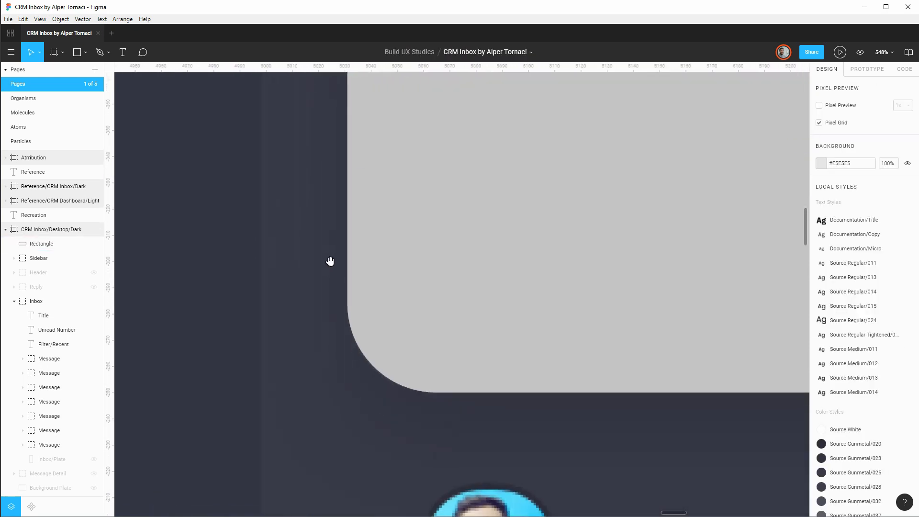
left_click_drag(330, 261, 320, 213)
left_click(415, 266)
left_click(885, 147)
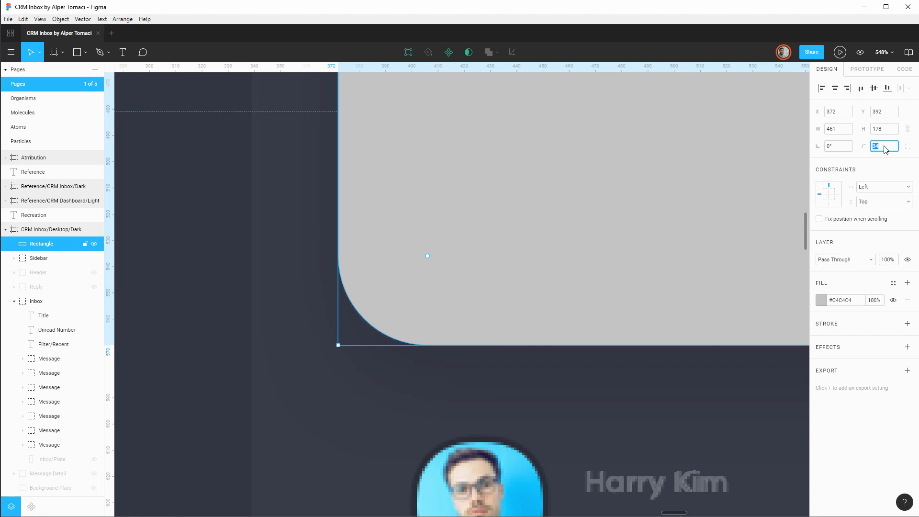
Set the rectangle's corner radius to 32 to match the rounded corners of the reference card.
key("Down")
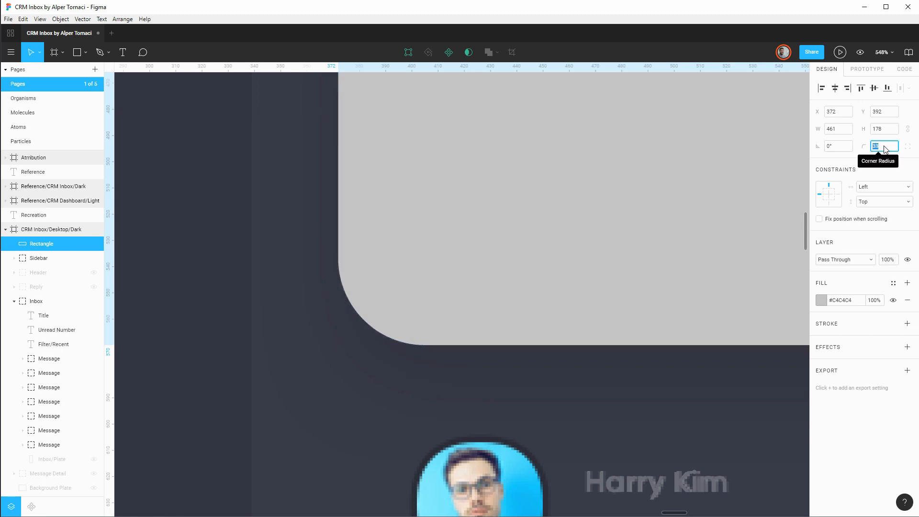
key("Down")
key("Up")
key("Up")
key("Up")
key("Up")
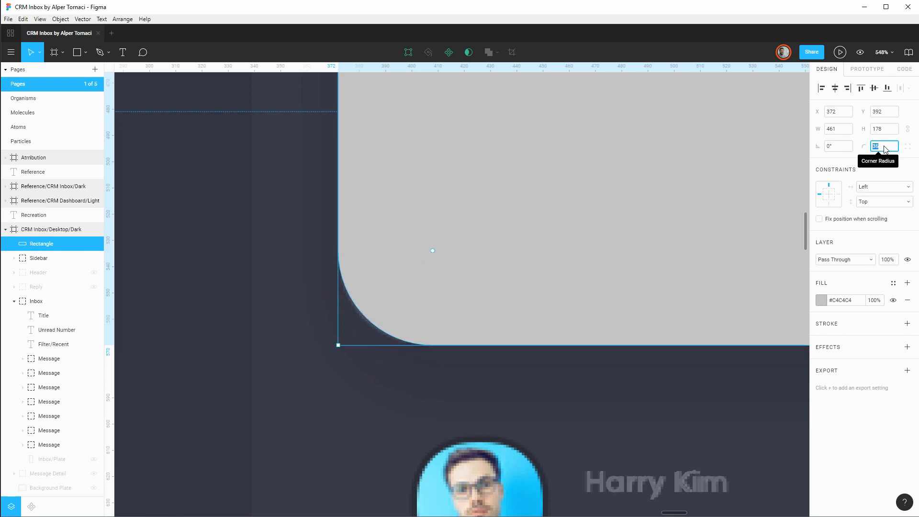
key("Down")
key("Down")
key("Down")
key("Down")
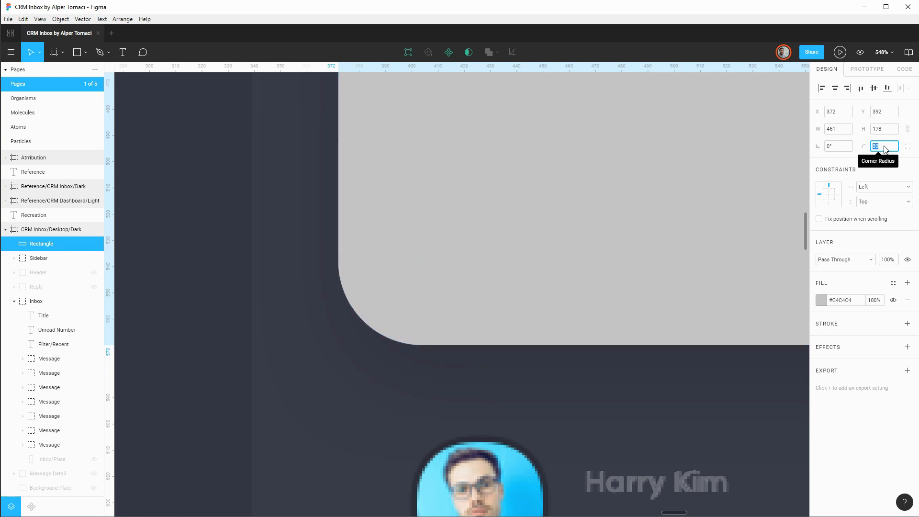
scroll(654, 230, "down", 7)
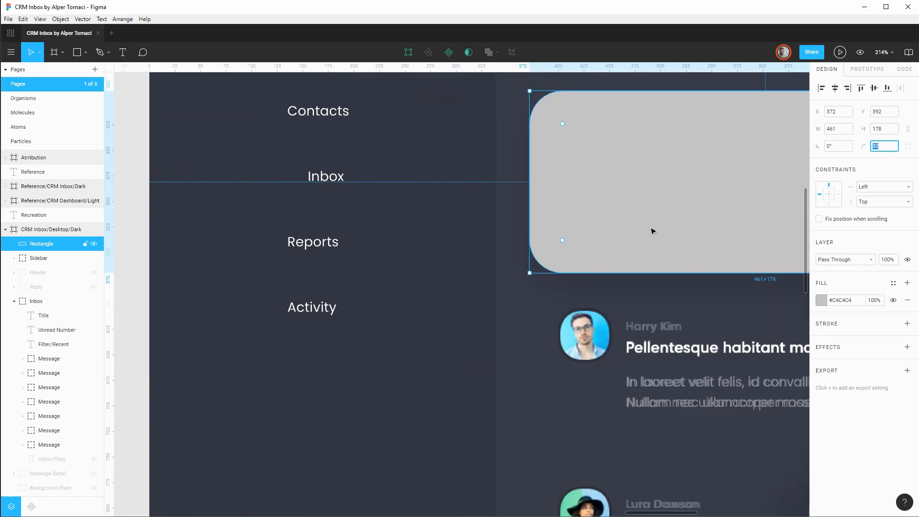
Move the rectangle down to Y 402 to uncover the upper edge of the reference card.
key("space")
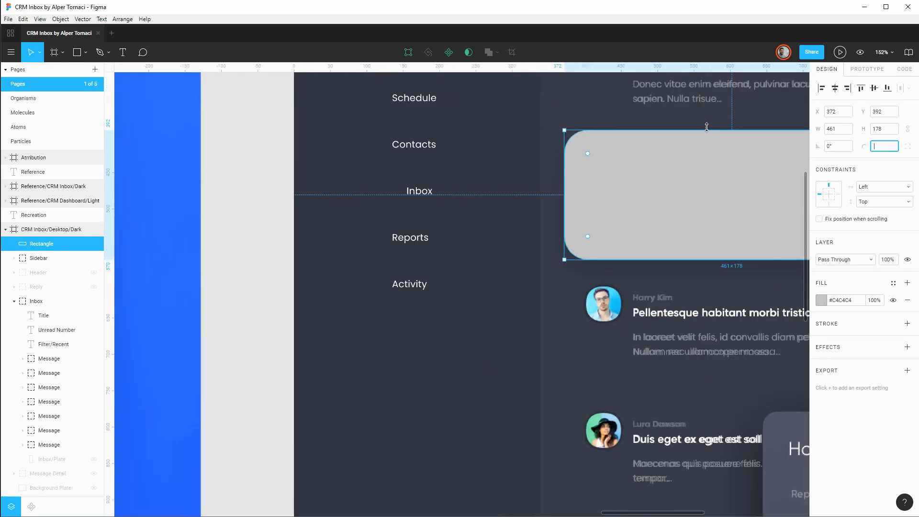
left_click(760, 119)
left_click_drag(775, 115, 465, 167)
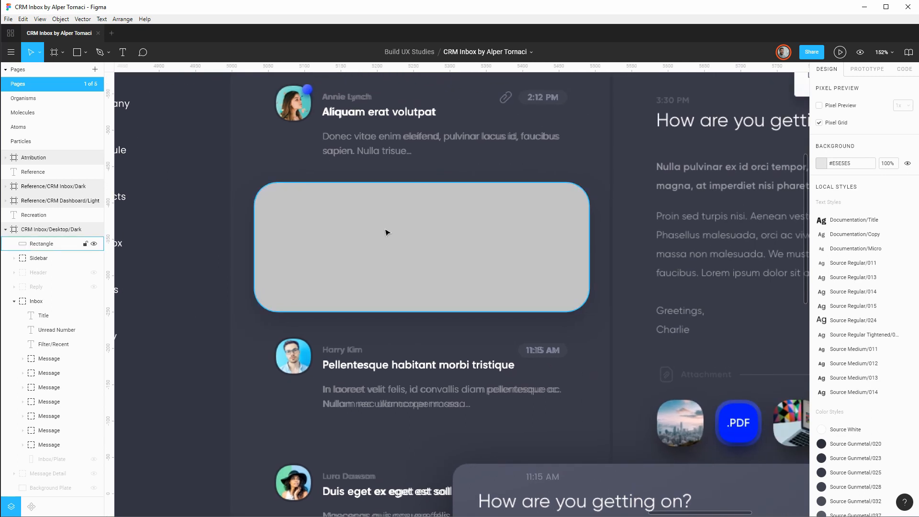
left_click(385, 233)
key("shift+Down")
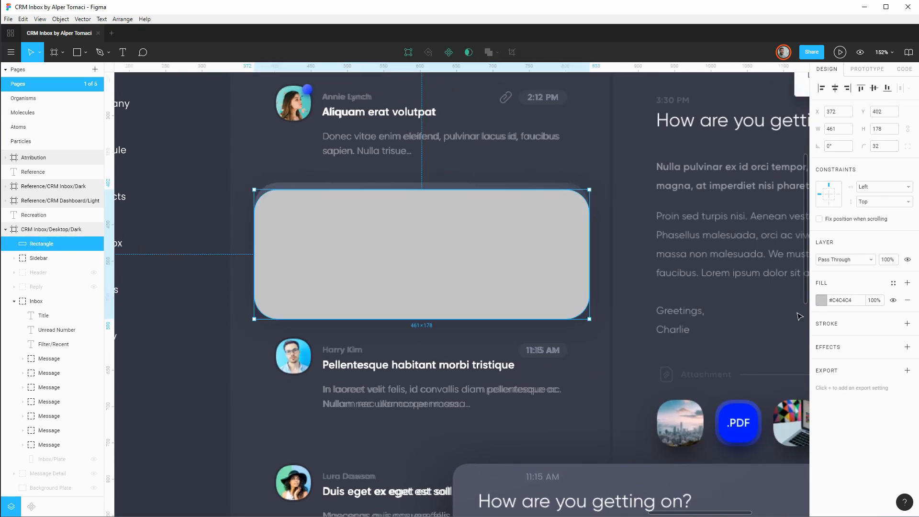
Give the rectangle a linear gradient fill and sample #525466 from the reference card's upper-left corner for the first stop.
left_click(821, 300)
left_click(713, 265)
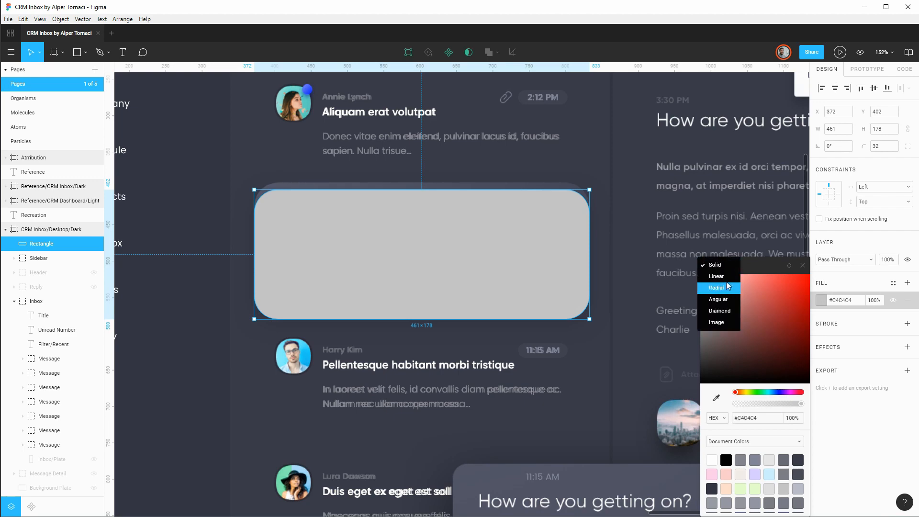
left_click(715, 280)
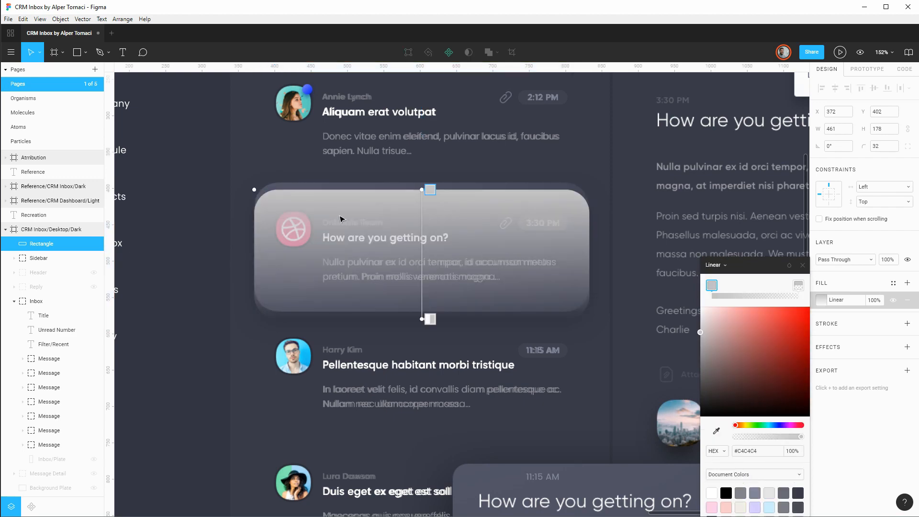
left_click(716, 431)
scroll(275, 187, "up", 5)
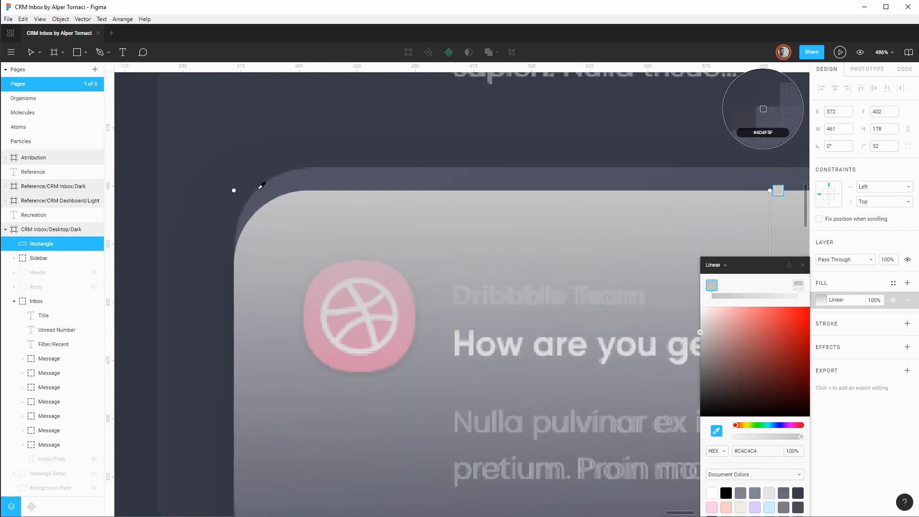
left_click(261, 185)
scroll(605, 289, "down", 5)
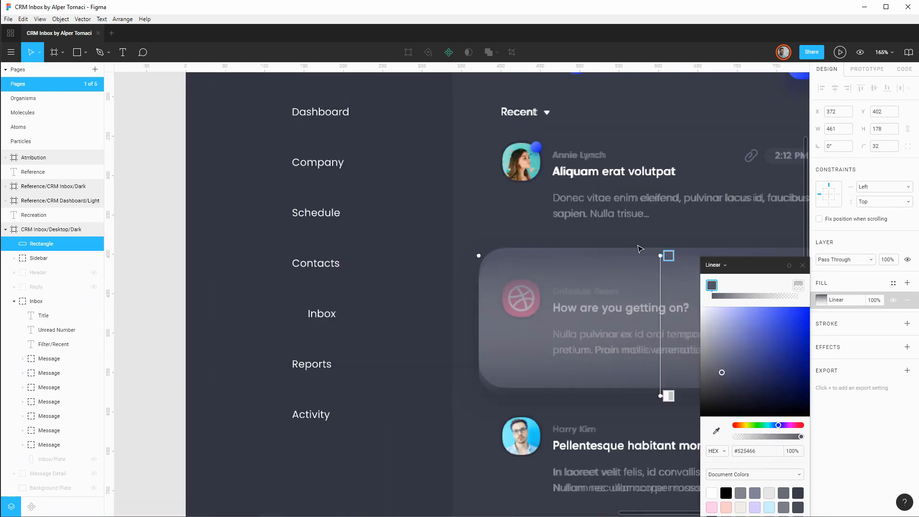
Angle the gradient diagonally across the rectangle, from its upper-left corner to its lower-right corner.
scroll(640, 248, "right", 5)
left_click_drag(419, 239, 287, 237)
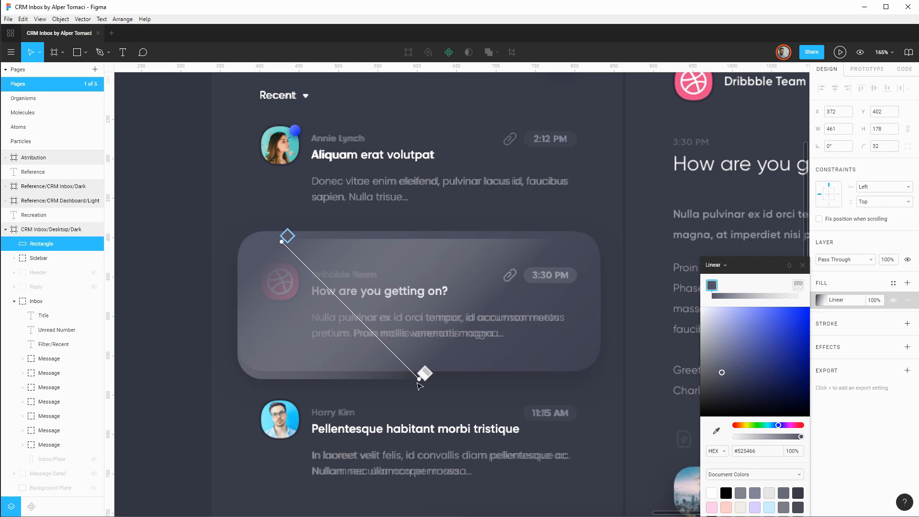
left_click_drag(418, 380, 601, 379)
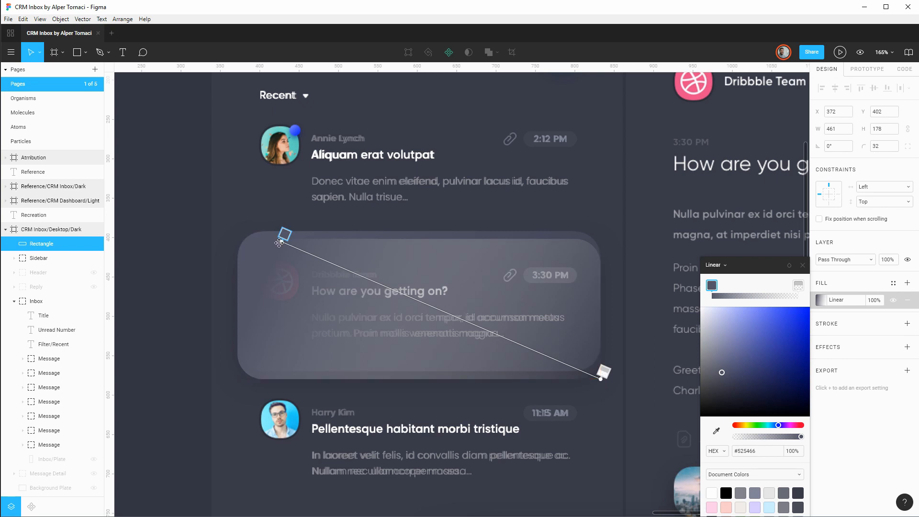
left_click_drag(279, 243, 238, 239)
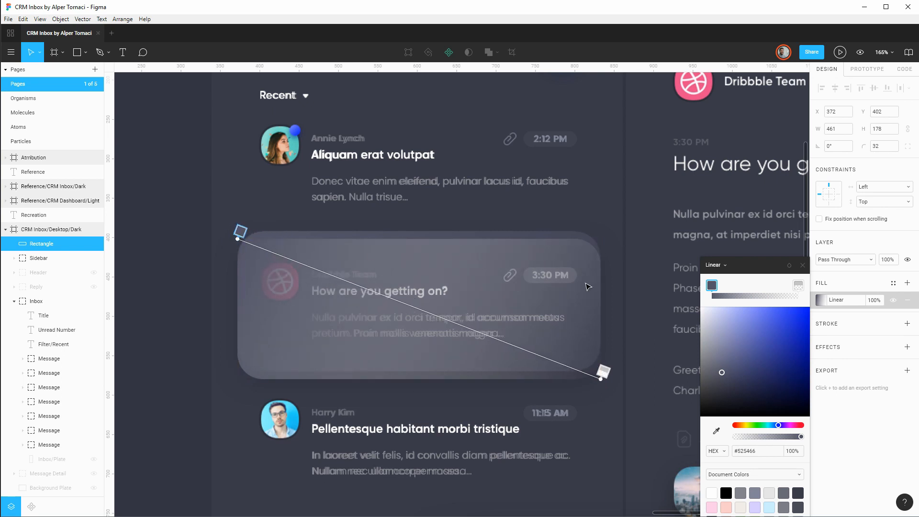
left_click(798, 287)
left_click(716, 430)
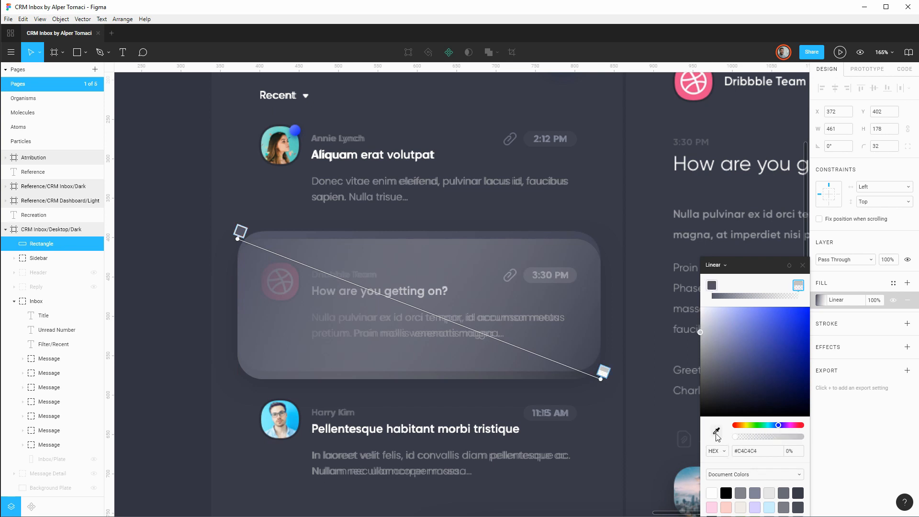
left_click(56, 245)
key("shift+Up")
key("shift+Up")
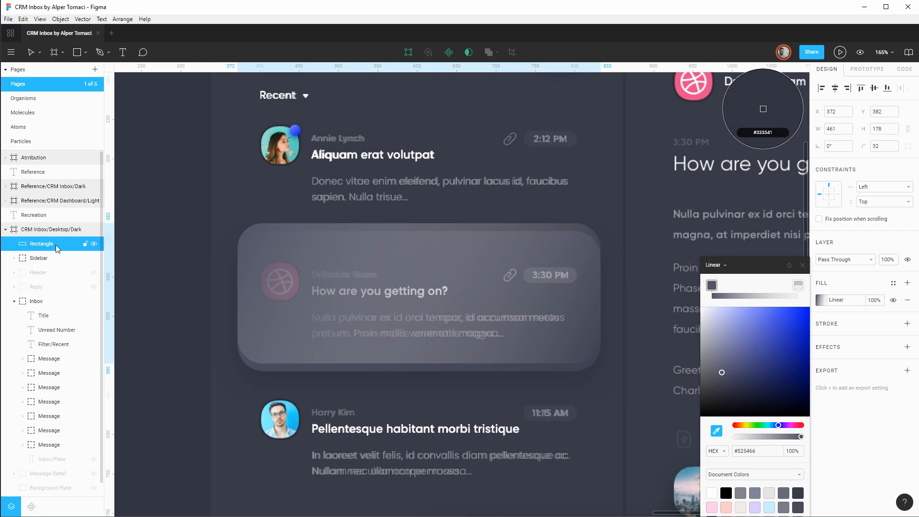
Set the gradient's end stop to #393B47 at full opacity by sampling the dark area near the rectangle's lower-right corner.
left_click(798, 285)
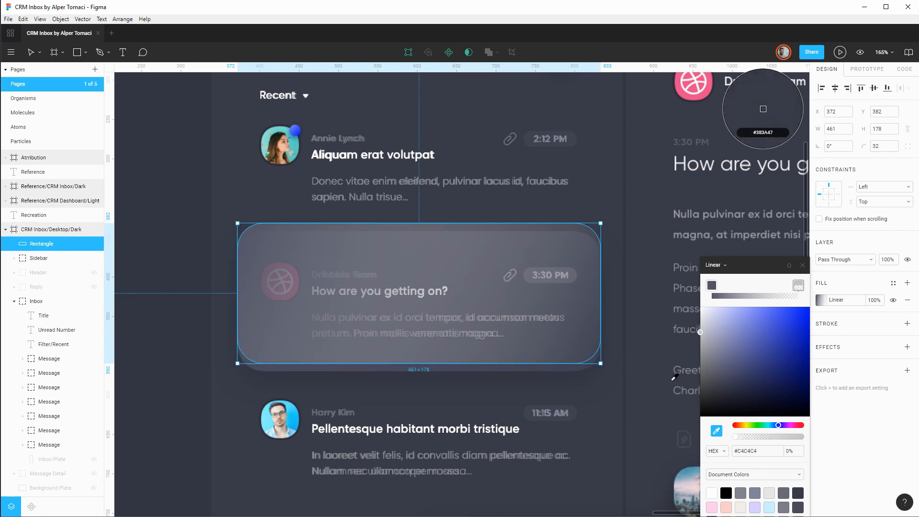
scroll(591, 361, "up", 5)
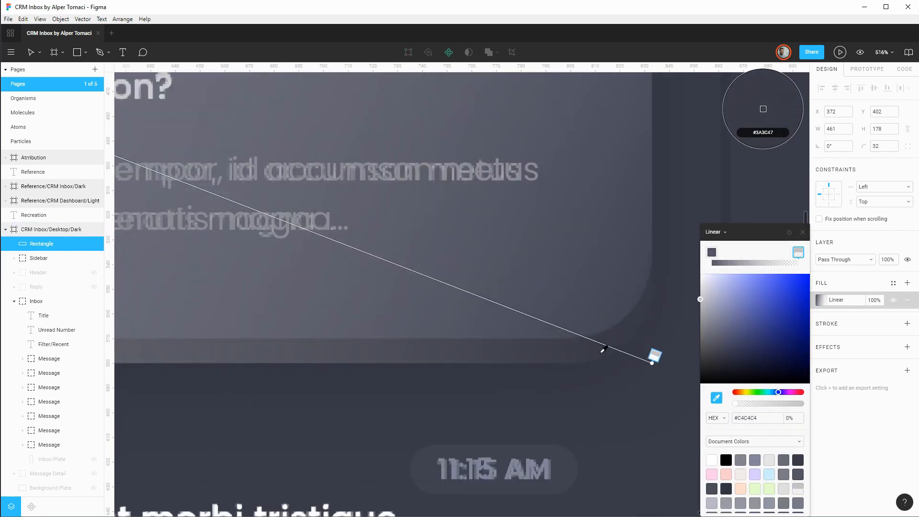
left_click(592, 367)
scroll(628, 326, "down", 7)
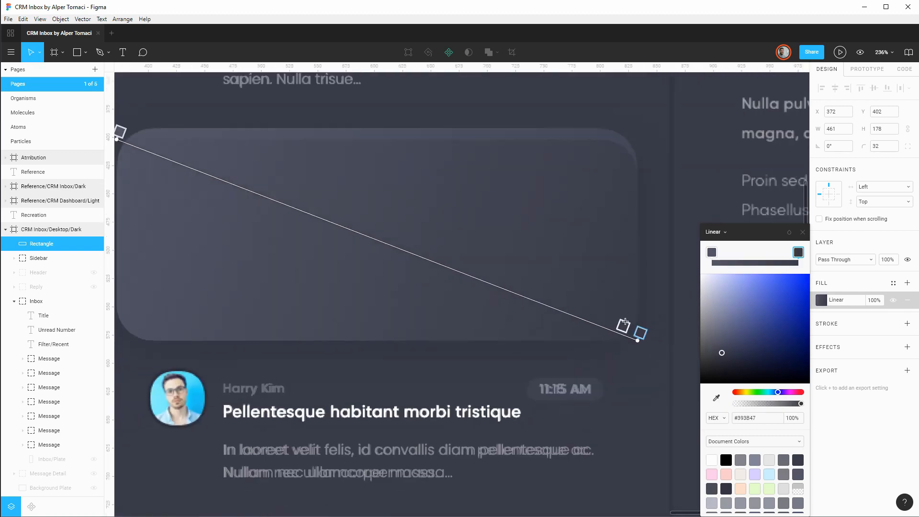
scroll(609, 275, "up", 1)
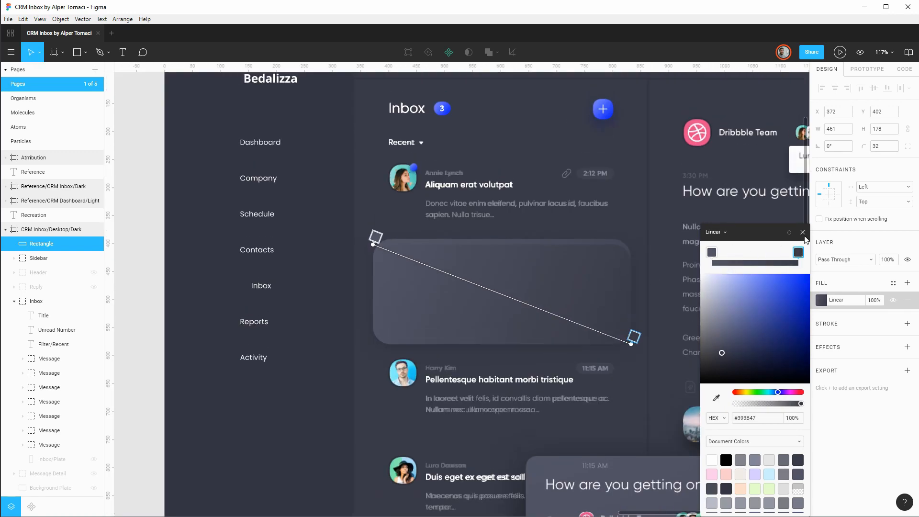
Move the rectangle back up to Y 392 and place its layer inside the second Message group of Inbox.
left_click(559, 290)
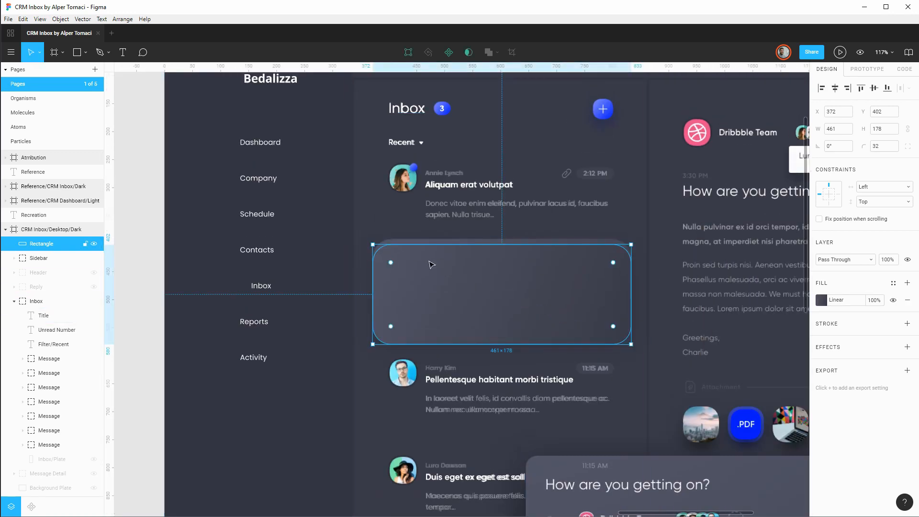
left_click_drag(432, 264, 430, 259)
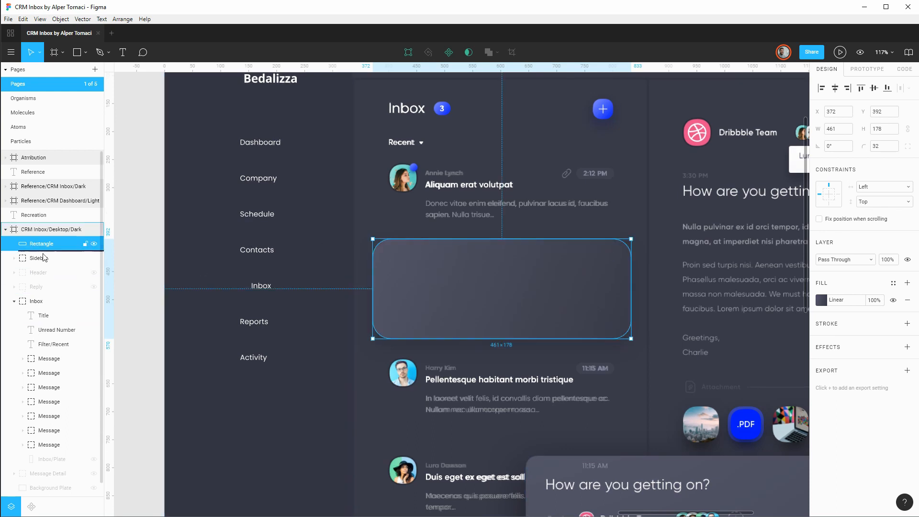
mouse_move(43, 253)
left_mouse_down()
mouse_move(62, 308)
mouse_move(57, 242)
left_mouse_up()
left_click_drag(54, 378, 52, 376)
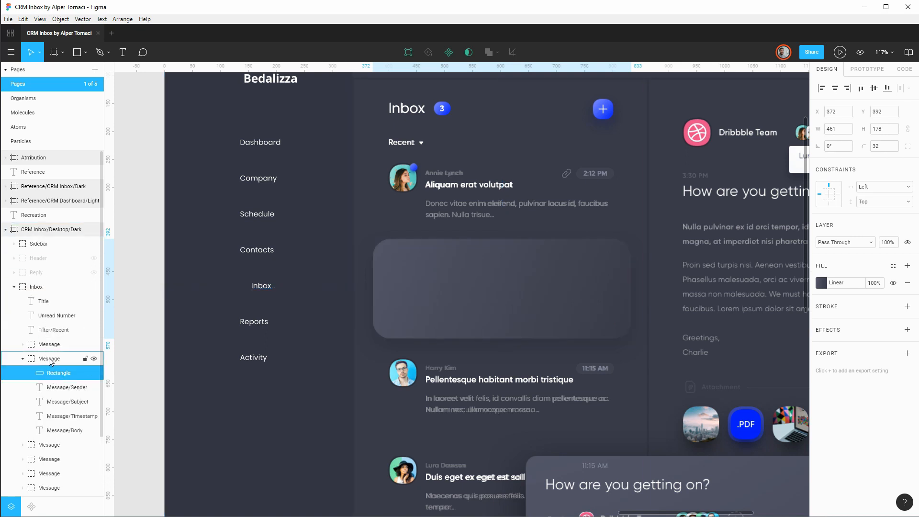
Rename the Message group that contains the rectangle as Message/Active.
double_click(49, 357)
left_click(63, 358)
type("/")
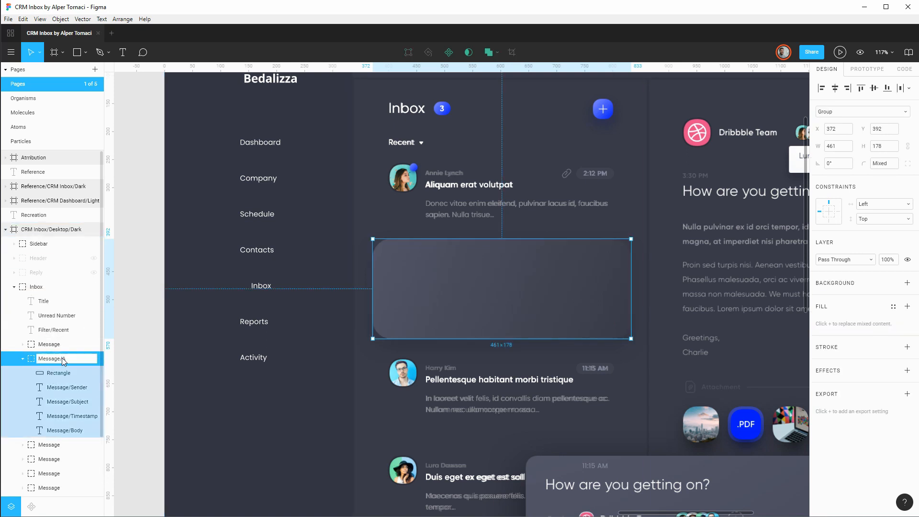
type("Active")
key("Return")
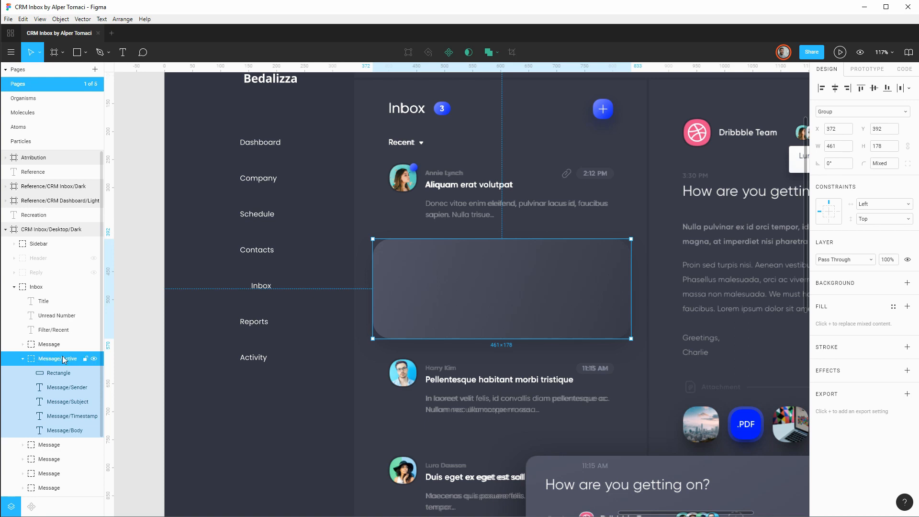
Send the Rectangle layer behind the message texts, below Message/Body in the Message/Active group.
scroll(64, 360, "down", 3)
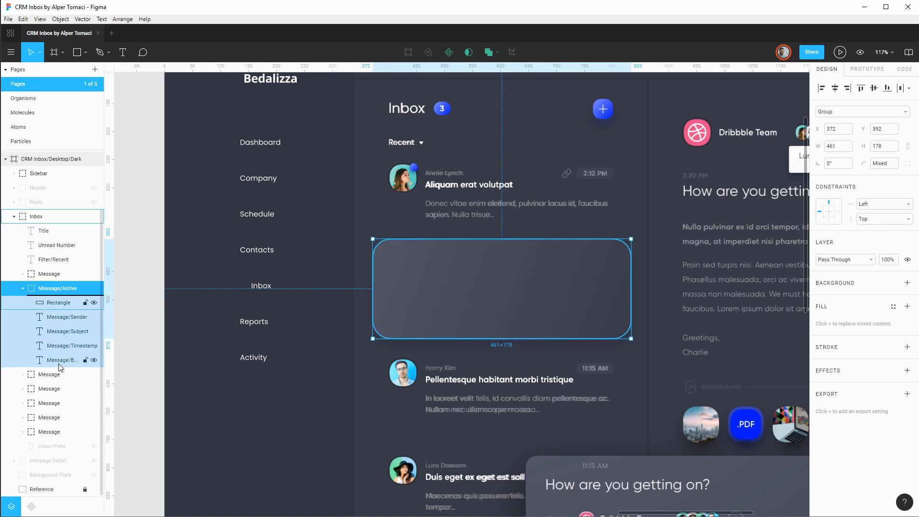
left_click(54, 303)
left_click_drag(58, 307, 68, 364)
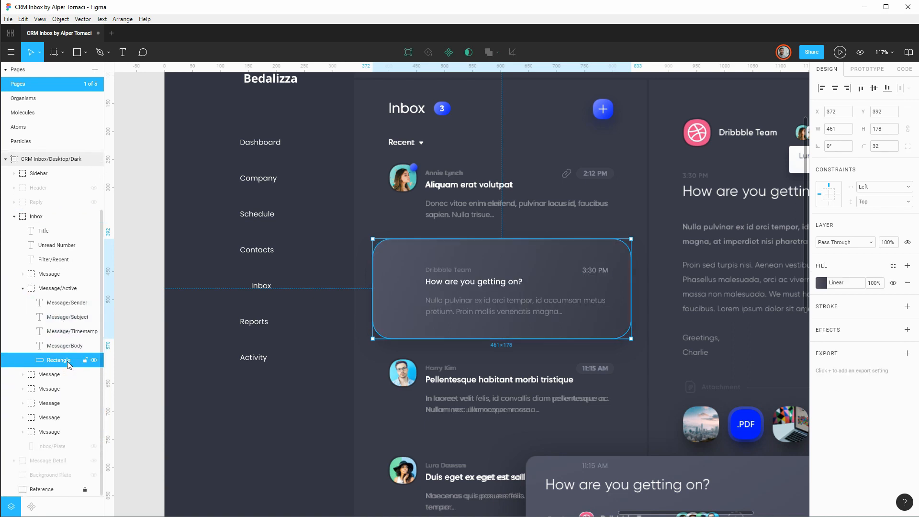
Rename the rectangle layer as Message/Active/Plate, collapse the Message/Active group and clear the selection.
double_click(68, 364)
type("Mes")
type("sage/Active/Plate")
key("Return")
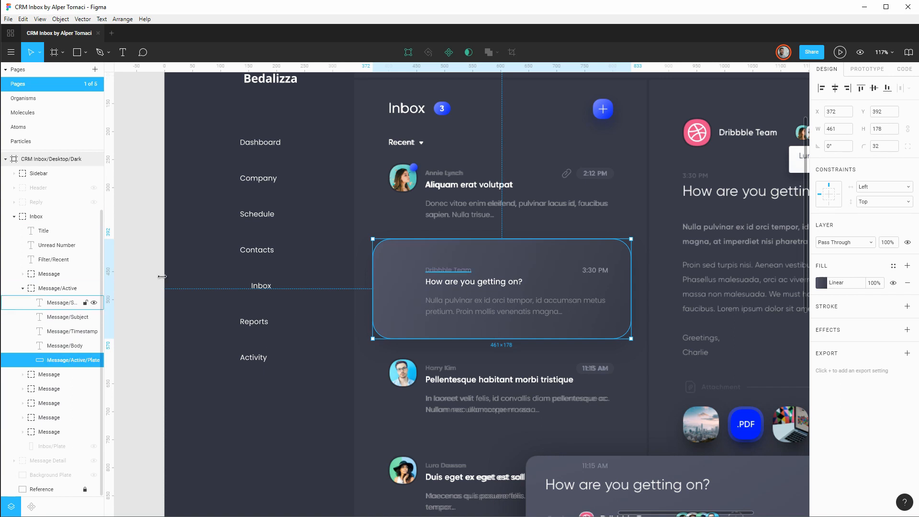
left_click(23, 288)
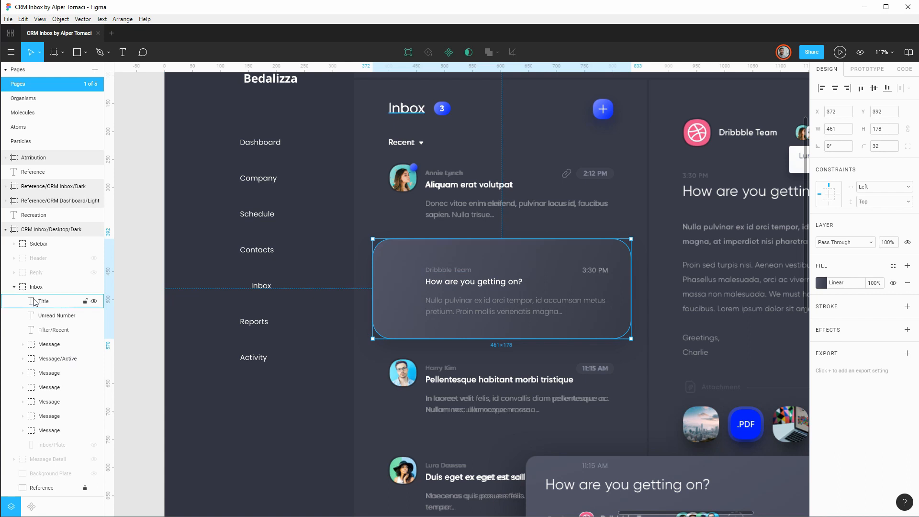
left_click(636, 201)
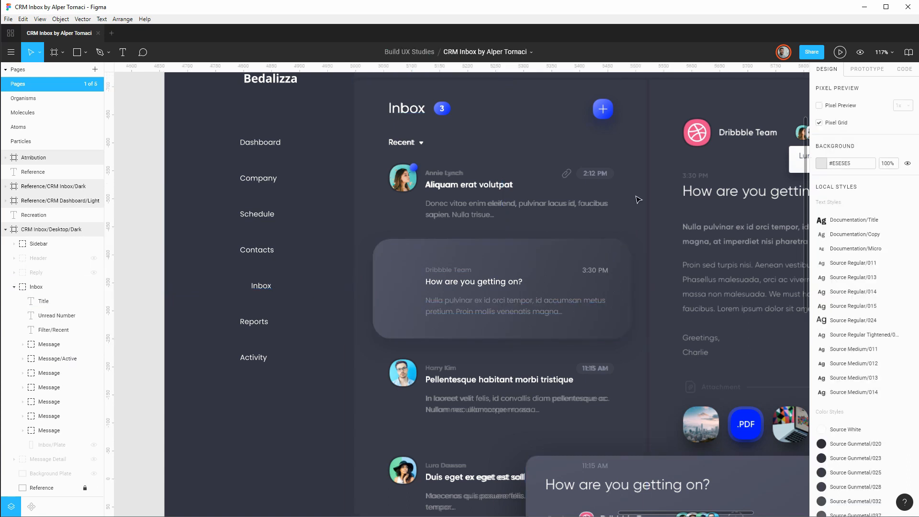
Hide the plate layer in the Message/Active group to expose the reference card underneath.
left_click_drag(629, 191, 540, 242)
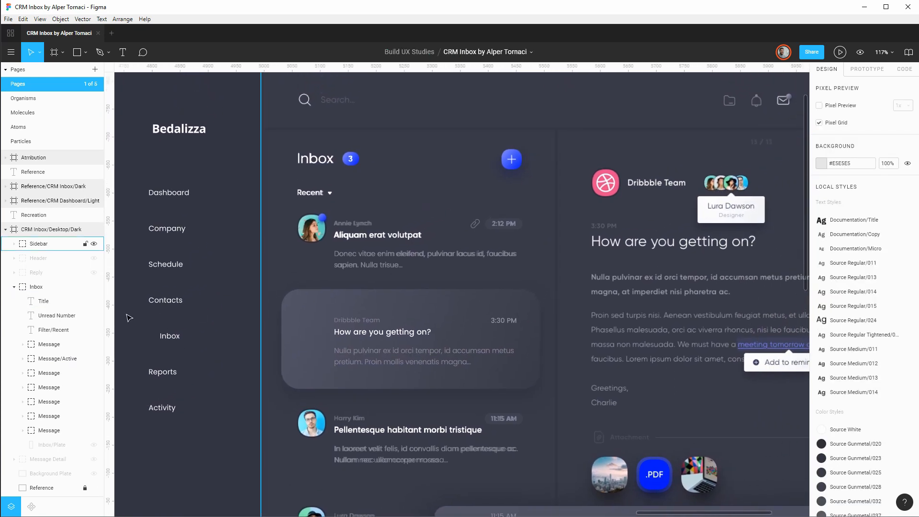
scroll(376, 204, "up", 2)
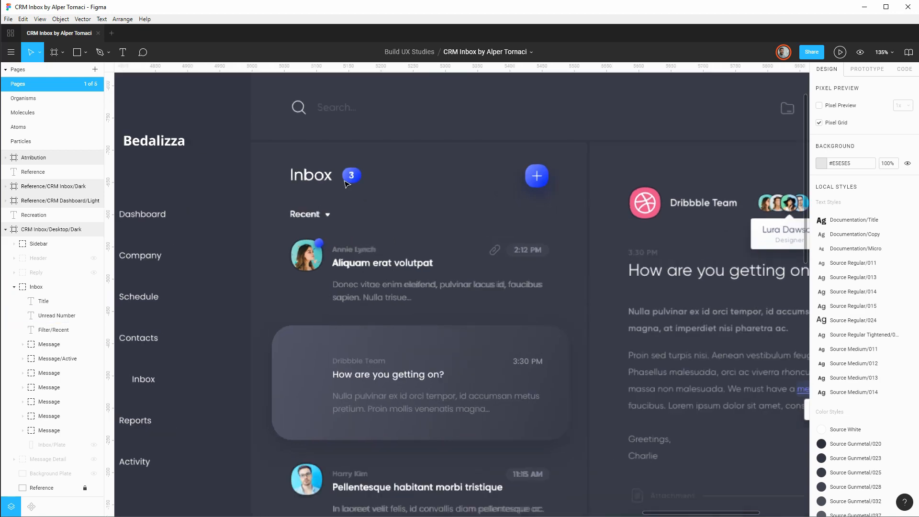
scroll(344, 180, "up", 3)
scroll(432, 281, "down", 3)
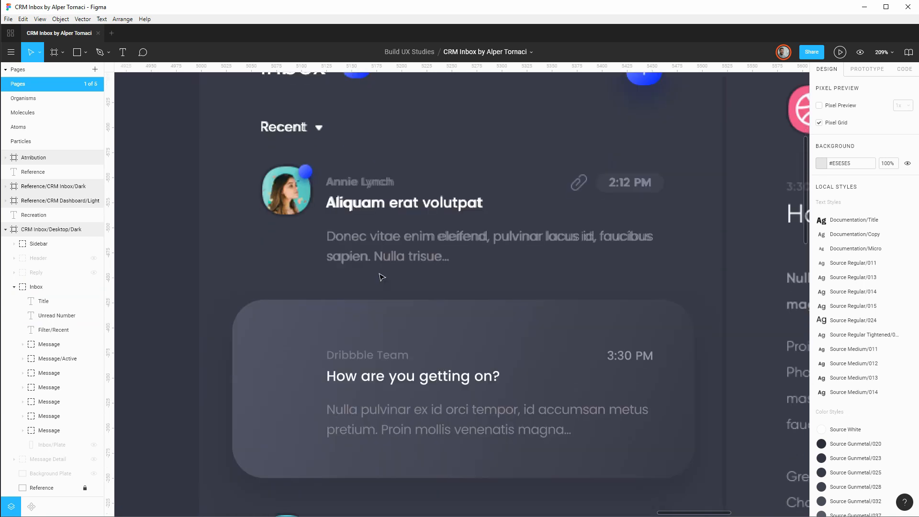
left_click(22, 358)
left_click(93, 430)
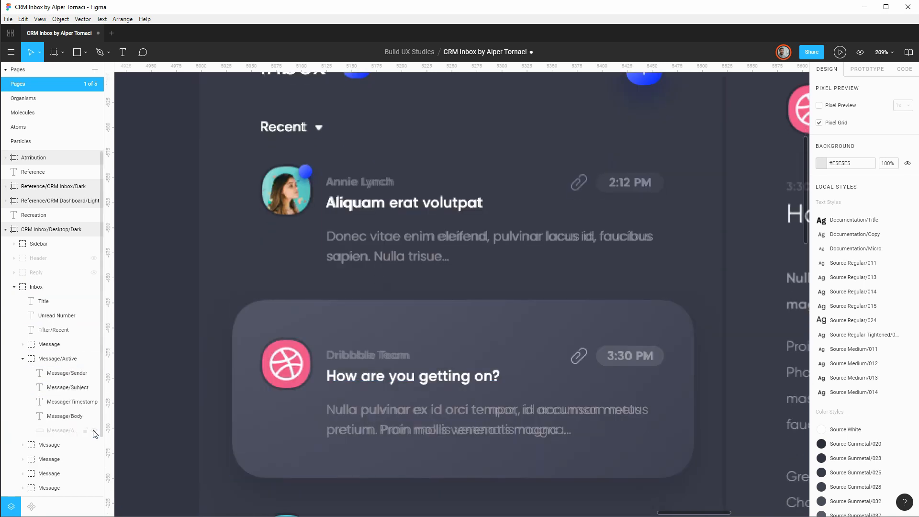
scroll(323, 337, "up", 1)
scroll(323, 337, "up", 1)
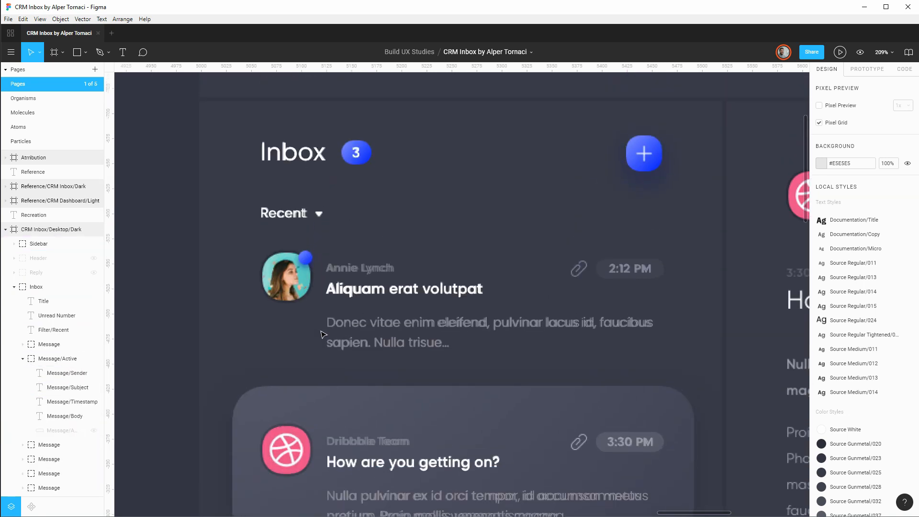
Draw a rectangle about 48 × 51 over the Dribbble avatar in the active message.
scroll(320, 333, "down", 5)
scroll(314, 316, "up", 1)
scroll(286, 247, "up", 3)
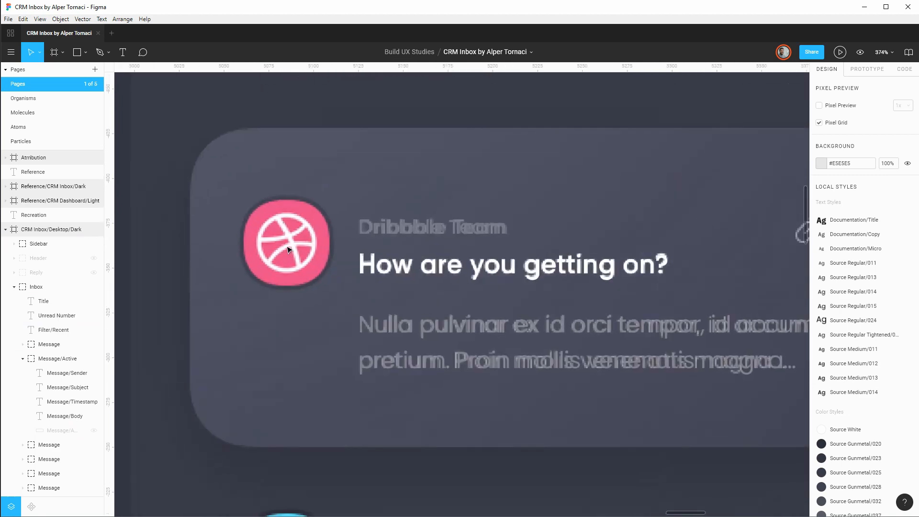
left_click_drag(287, 225, 370, 273)
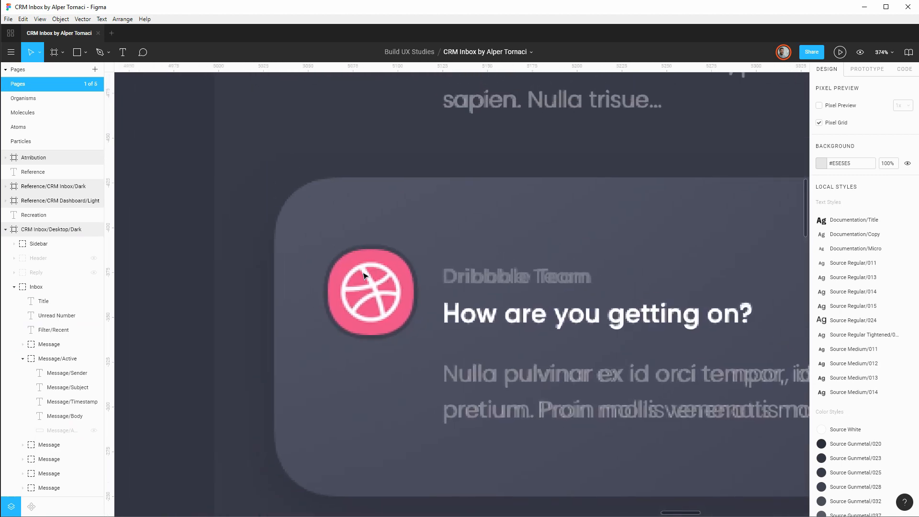
key("r")
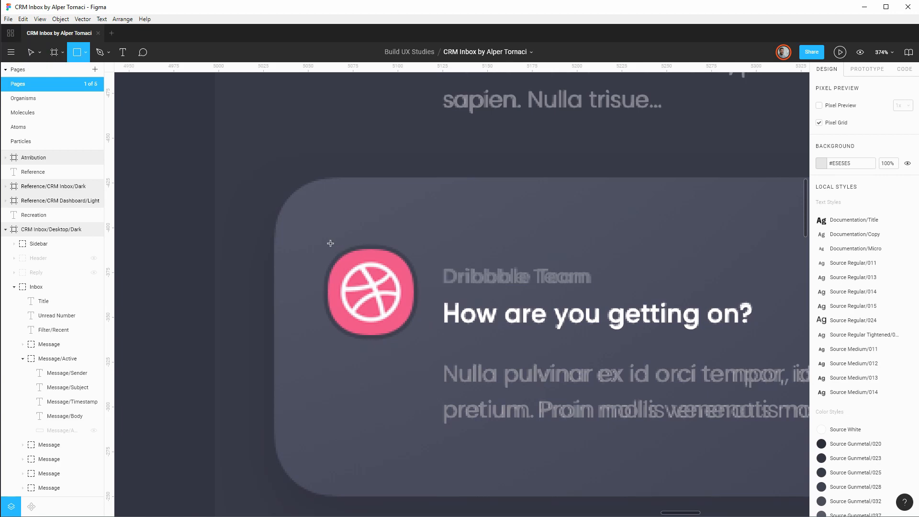
left_click_drag(327, 247, 414, 338)
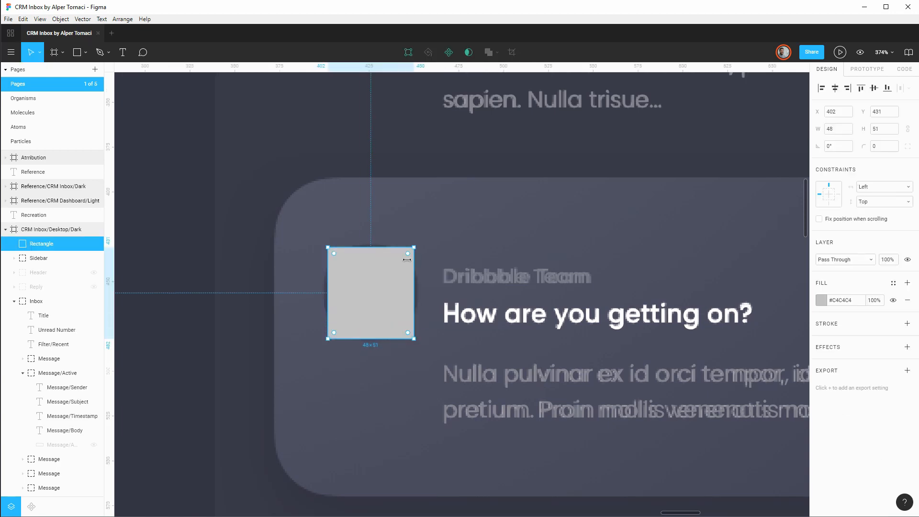
Adjust the rectangle's edges to the avatar's bounds, making it 48 × 48 at X 402, Y 432.
scroll(418, 251, "up", 5, "ctrl")
left_click_drag(406, 240, 407, 243)
mouse_move(321, 244)
left_mouse_down()
mouse_move(325, 254)
mouse_move(326, 244)
left_mouse_up()
mouse_move(321, 472)
left_mouse_down()
mouse_move(321, 441)
mouse_move(324, 460)
left_mouse_up()
mouse_move(193, 364)
left_mouse_down()
mouse_move(204, 365)
mouse_move(190, 367)
left_mouse_up()
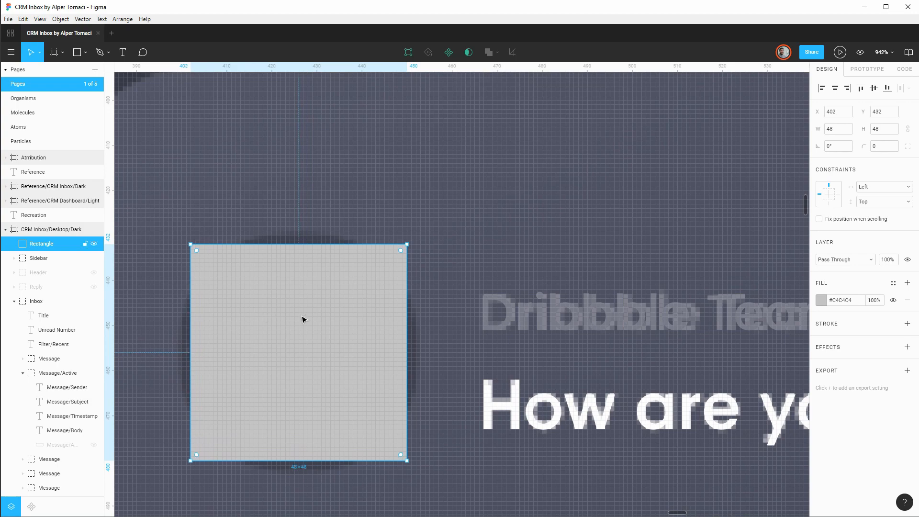
Set the avatar square's corner radius to 20 to match the reference avatar's outline.
left_click(879, 148)
key("Up")
key("Up")
key("Up")
key("Up")
key("Up")
key("Up")
key("Up")
key("Up")
key("Up")
key("Up")
key("Up")
key("Up")
key("Up")
key("Up")
key("Up")
key("Up")
key("Up")
key("Up")
key("Up")
key("Up")
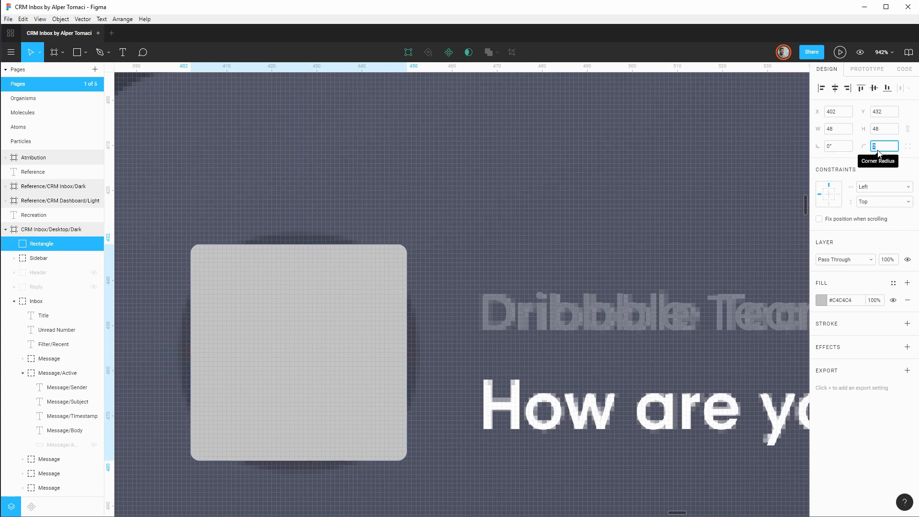
key("Down")
key("Down")
key("Down")
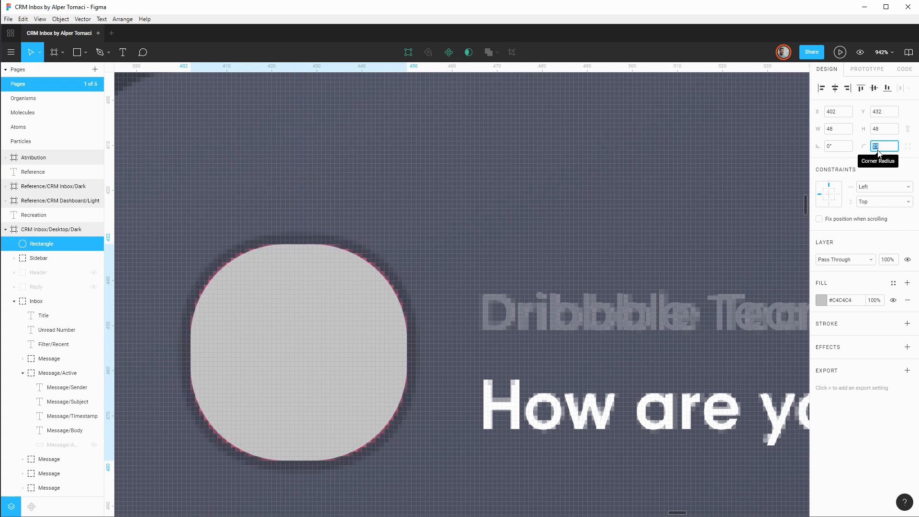
key("Down")
key("Return")
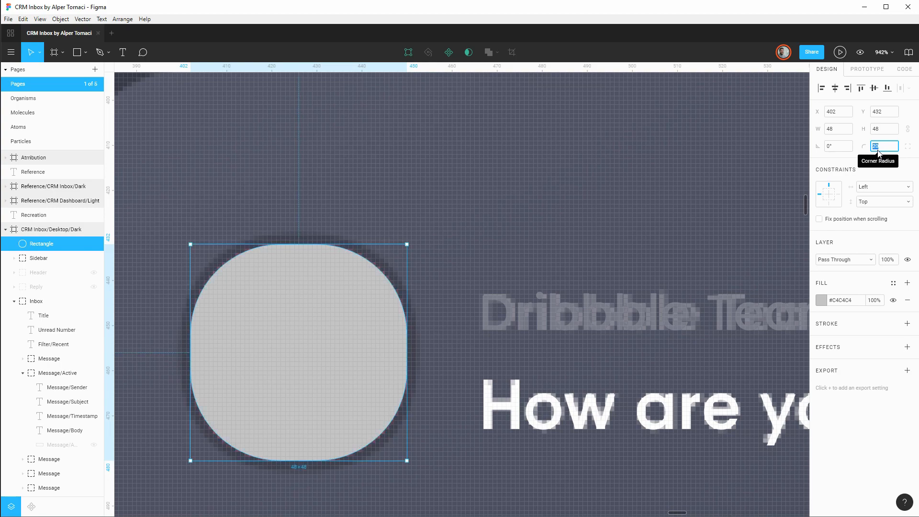
key("Up")
key("Down")
Add a stroke 2 px wide to the avatar shape and align it to the outside.
left_click(907, 324)
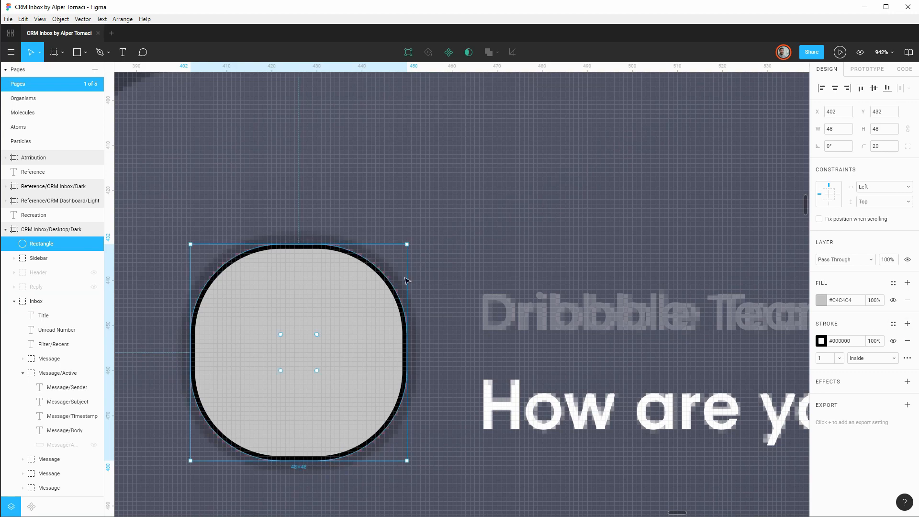
left_click(888, 361)
left_click(882, 367)
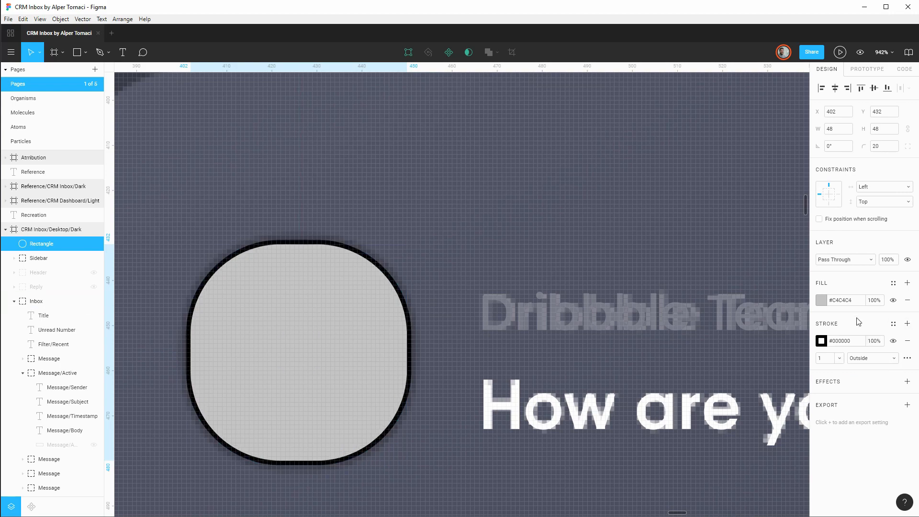
left_click(832, 359)
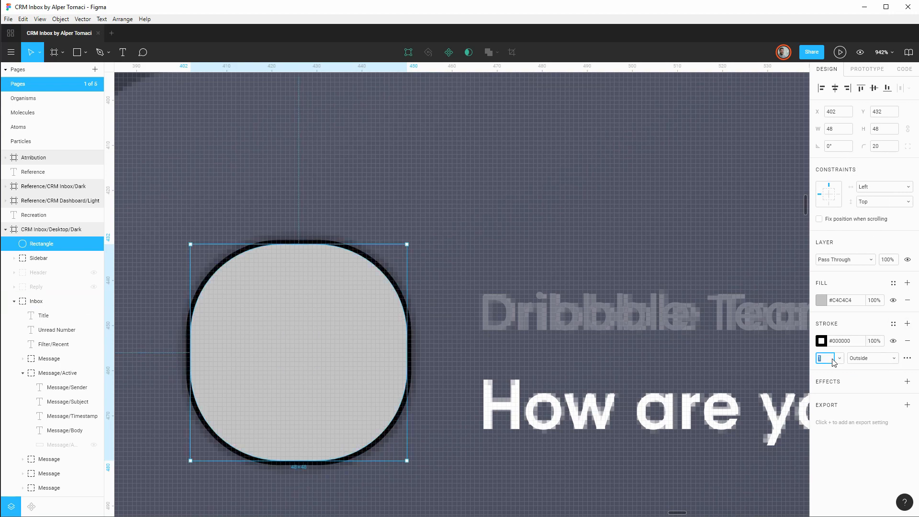
key("Up")
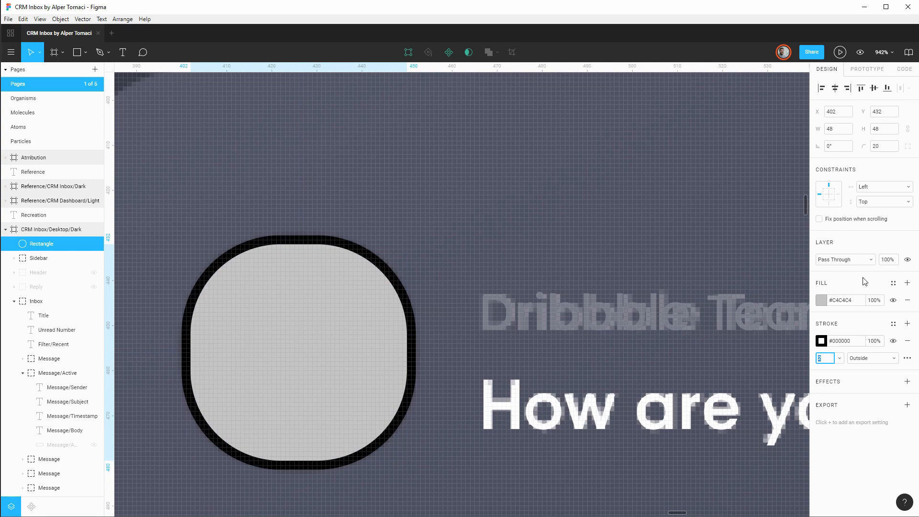
key("Return")
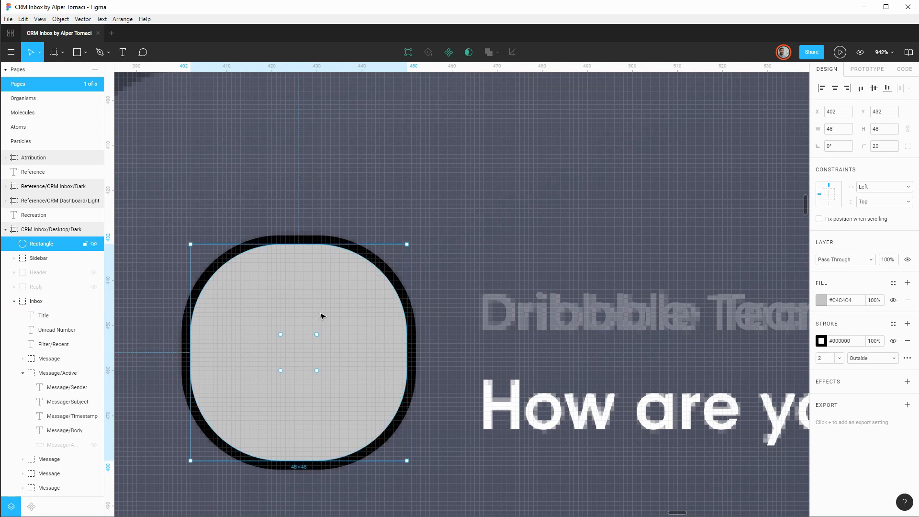
Rename the avatar shape as Avatar/Plate, move it into the Message/Active group and collapse that group.
double_click(37, 247)
type("Avatar")
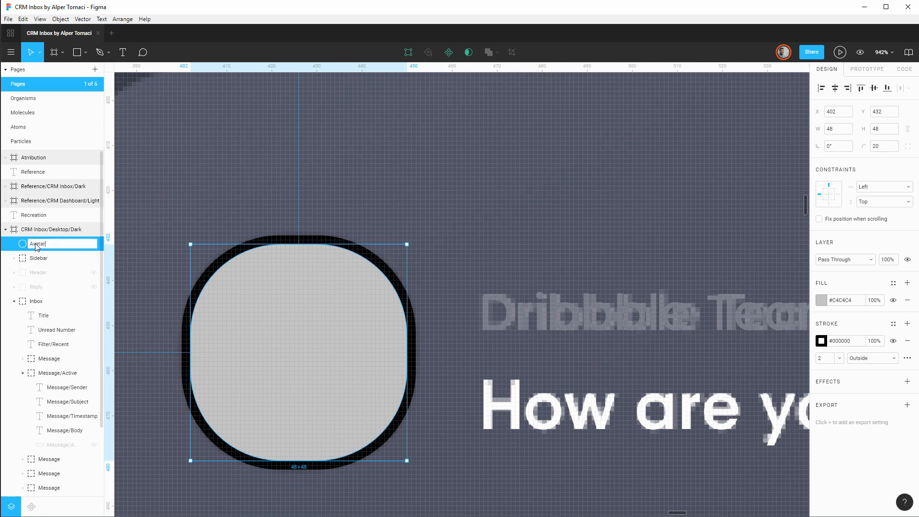
type("/Palte")
key("Return")
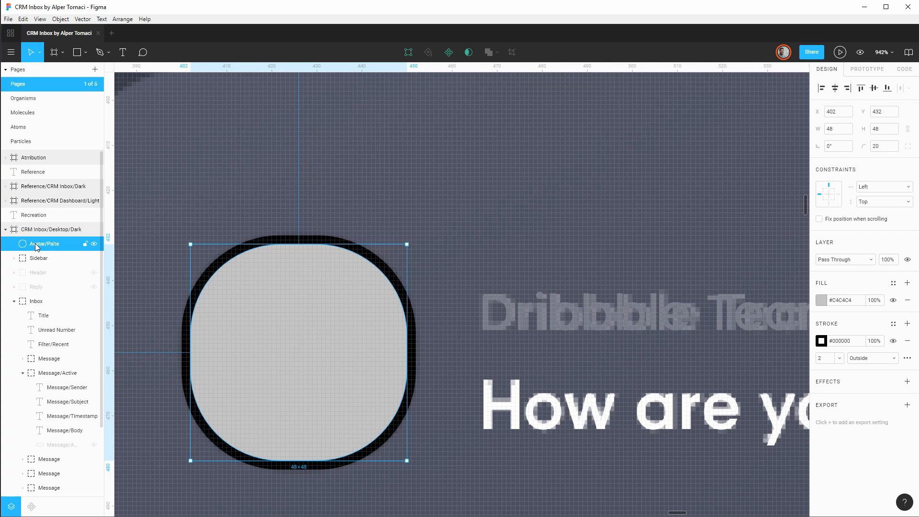
double_click(37, 247)
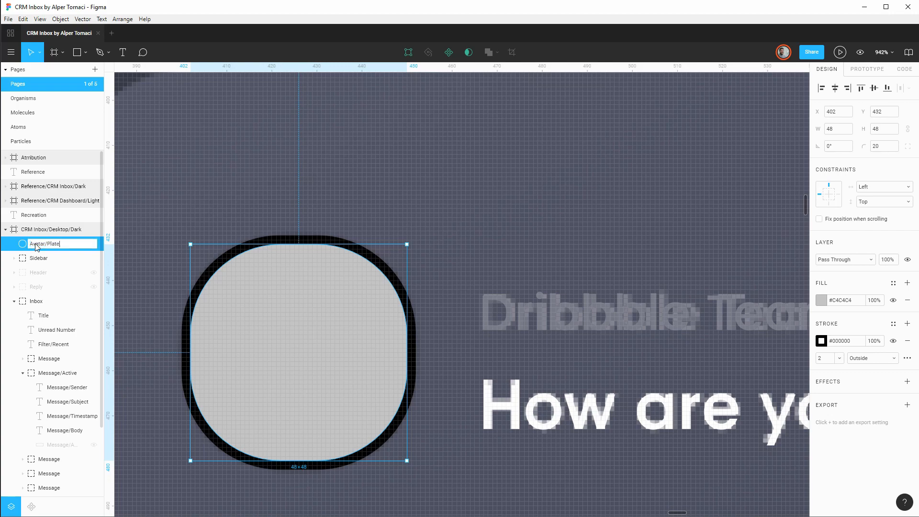
key("Return")
left_click_drag(36, 247, 64, 380)
left_click(19, 358)
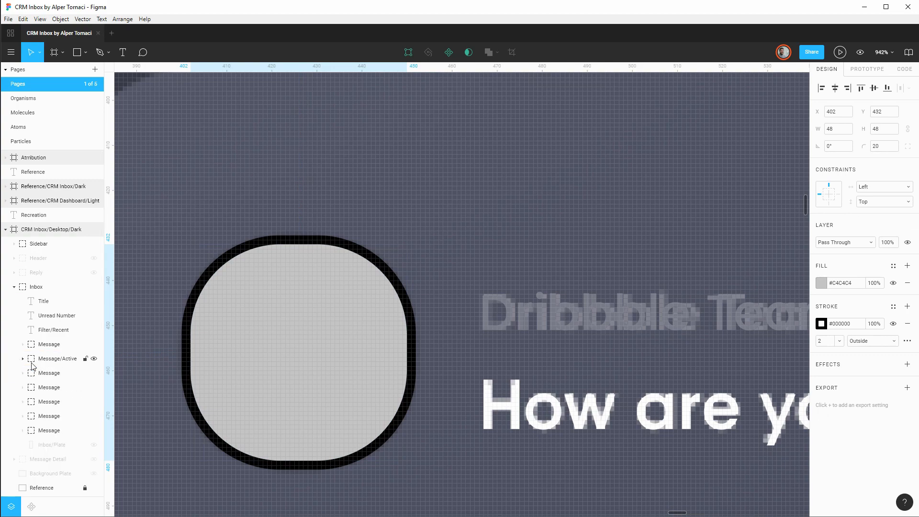
Duplicate the avatar plate onto the first message's avatar at Y 259 and move the copy above Message/Sender in that Message group.
scroll(325, 334, "down", 6)
scroll(329, 335, "down", 1)
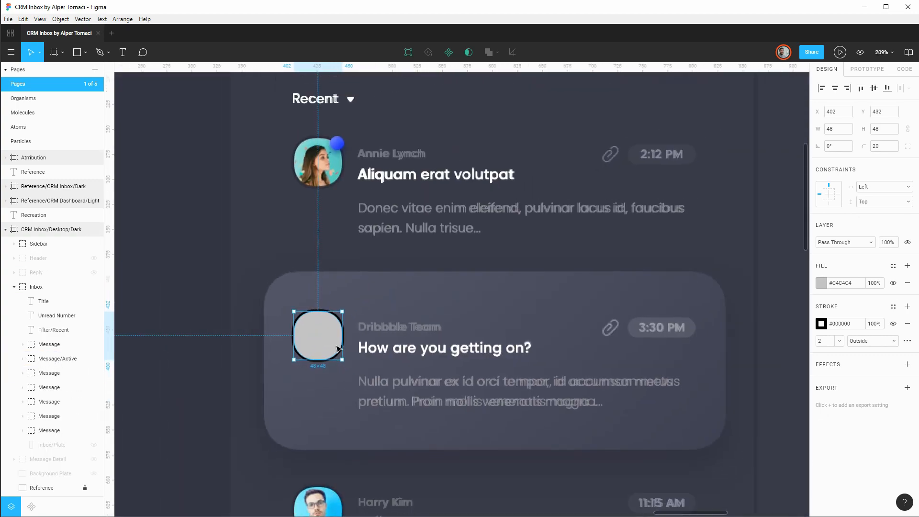
left_click_drag(328, 345, 345, 172, "alt")
scroll(327, 168, "up", 3)
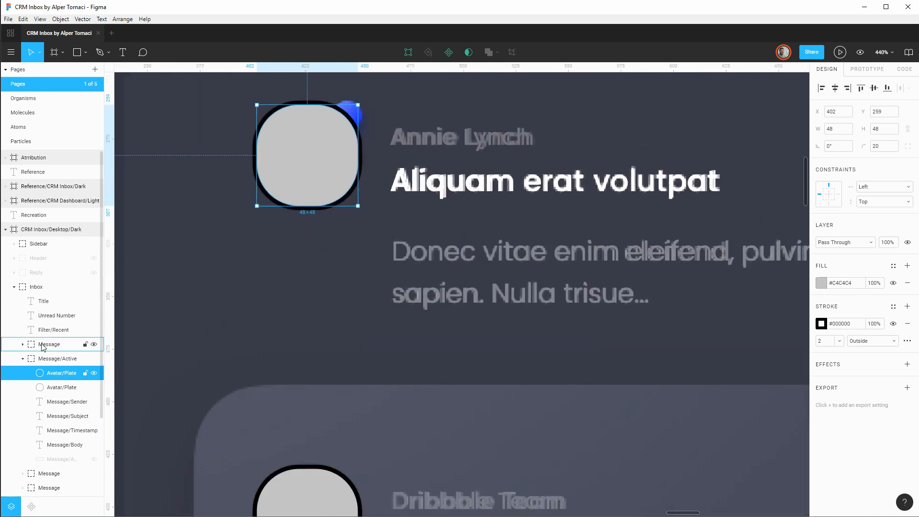
key("Delete")
left_click(23, 344)
left_click(58, 358)
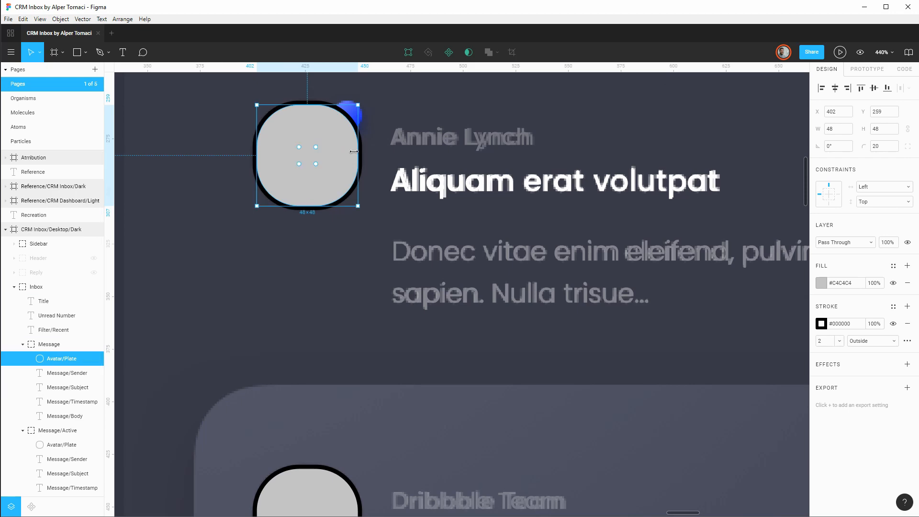
Nudge the copied avatar plate back and forth to check its alignment with the reference avatar.
scroll(345, 173, "up", 3)
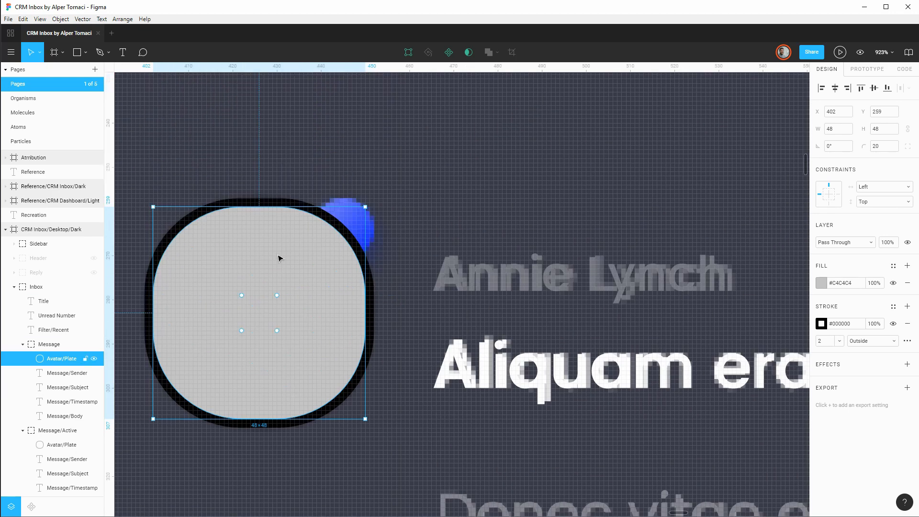
key("Down")
key("Down")
key("Up")
key("Up")
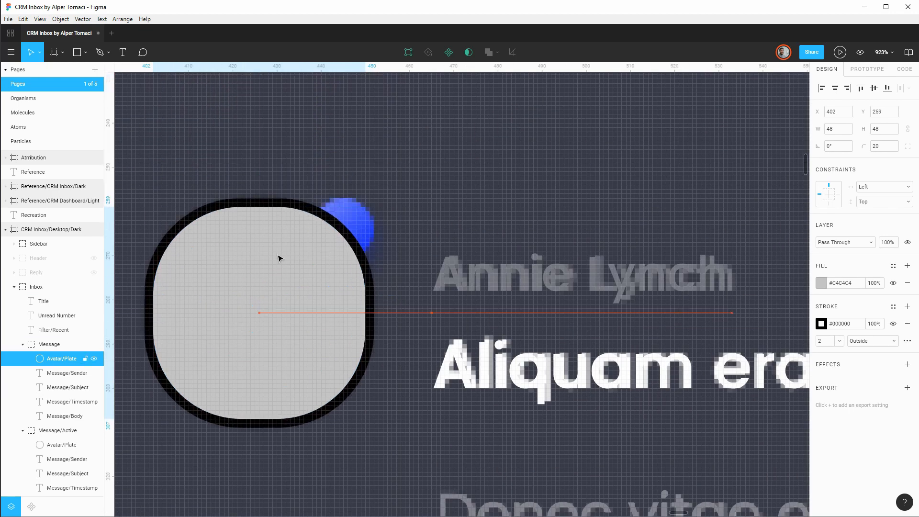
key("shift+Left")
key("shift+Right")
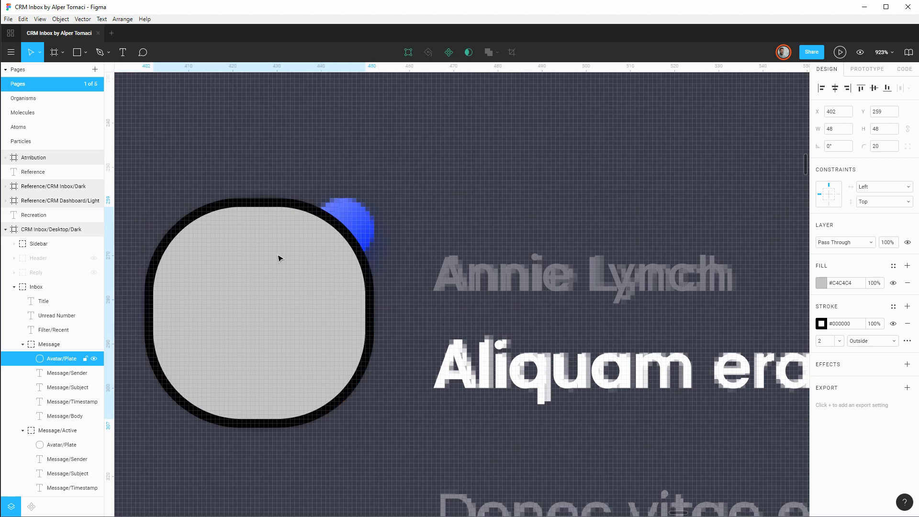
key("Left")
key("Right")
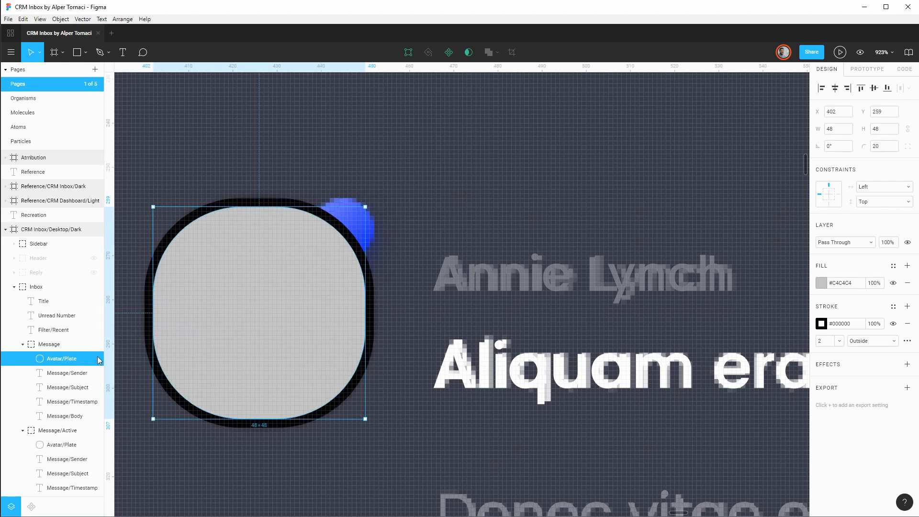
Hide the first message's avatar plate and draw a 14 × 14 square over the blue unread dot at X 438, Y 257.
left_click(94, 359)
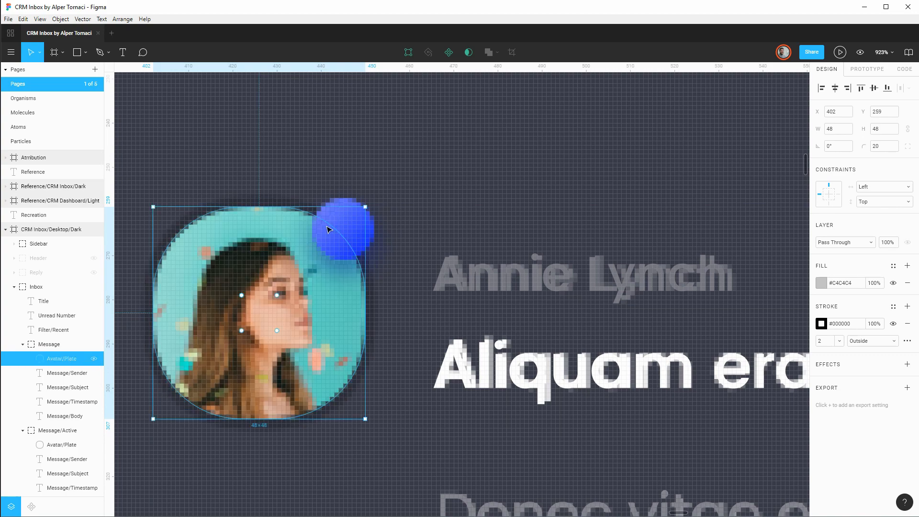
left_click(442, 226)
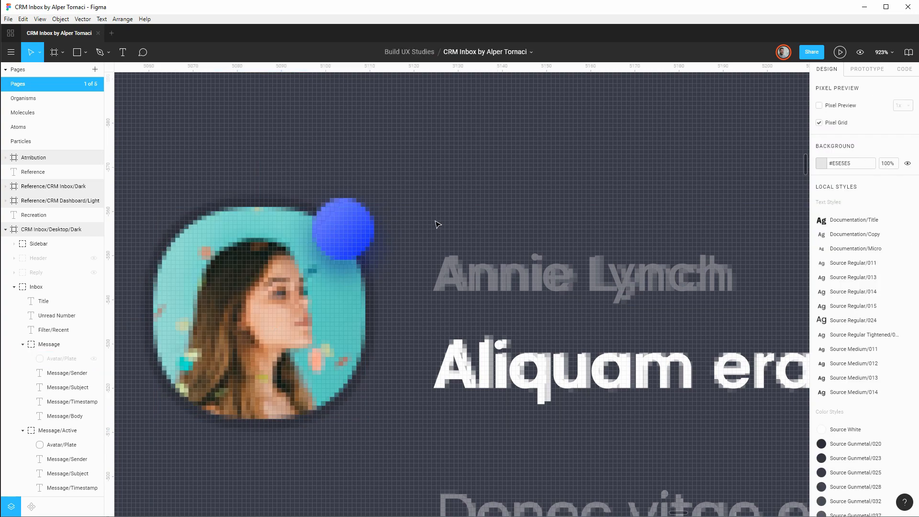
key("r")
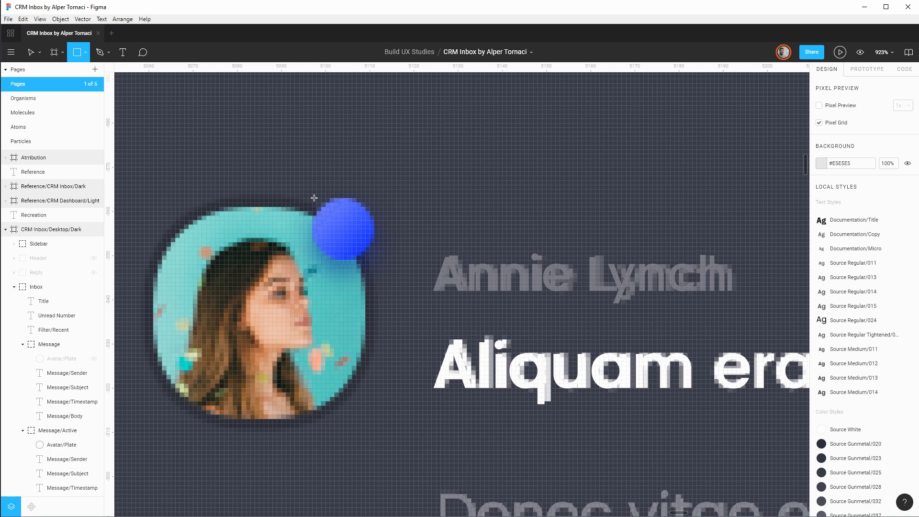
left_click_drag(312, 199, 375, 248)
scroll(353, 196, "up", 5)
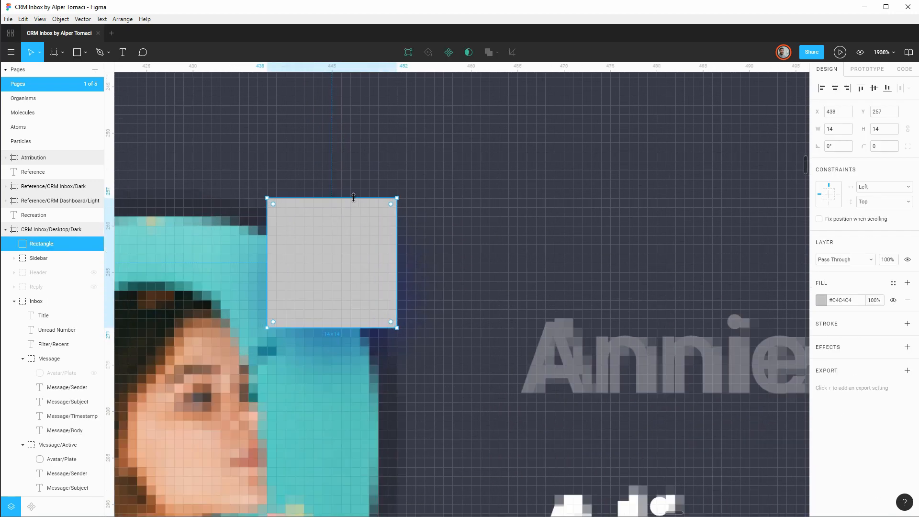
mouse_move(353, 199)
left_mouse_down()
mouse_move(353, 212)
mouse_move(354, 198)
left_mouse_up()
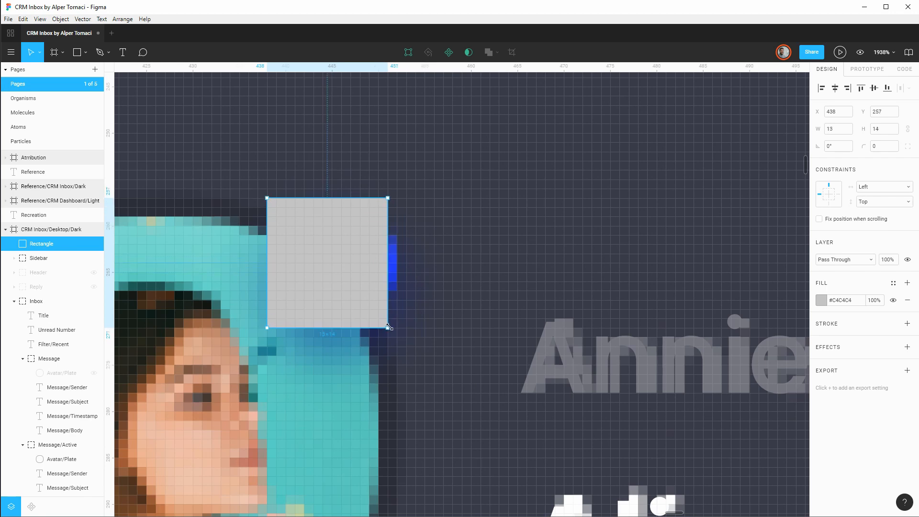
mouse_move(267, 328)
left_mouse_down()
mouse_move(276, 318)
mouse_move(267, 328)
left_mouse_up()
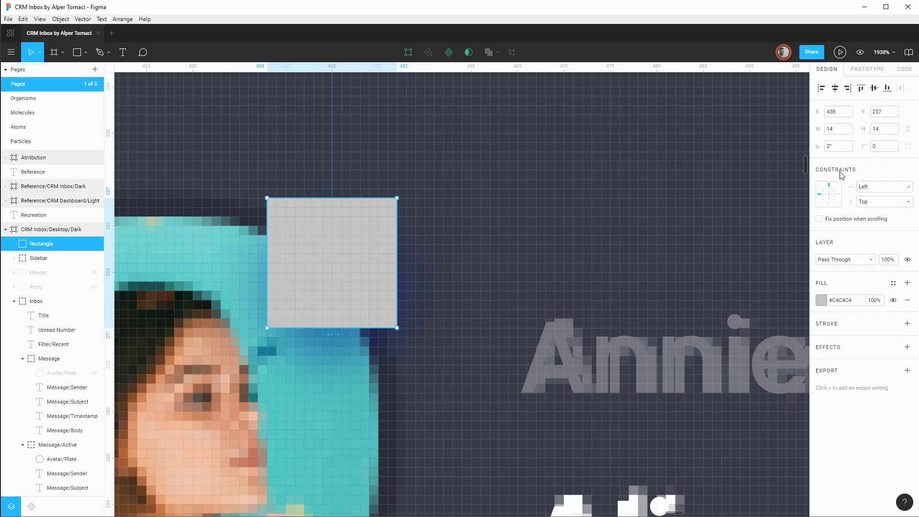
Set the small square's corner radius to 6, trying nearby values against the blue dot.
left_click(885, 146)
type("1")
key("Return")
key("Up")
key("Up")
key("Up")
key("Up")
key("Up")
key("Up")
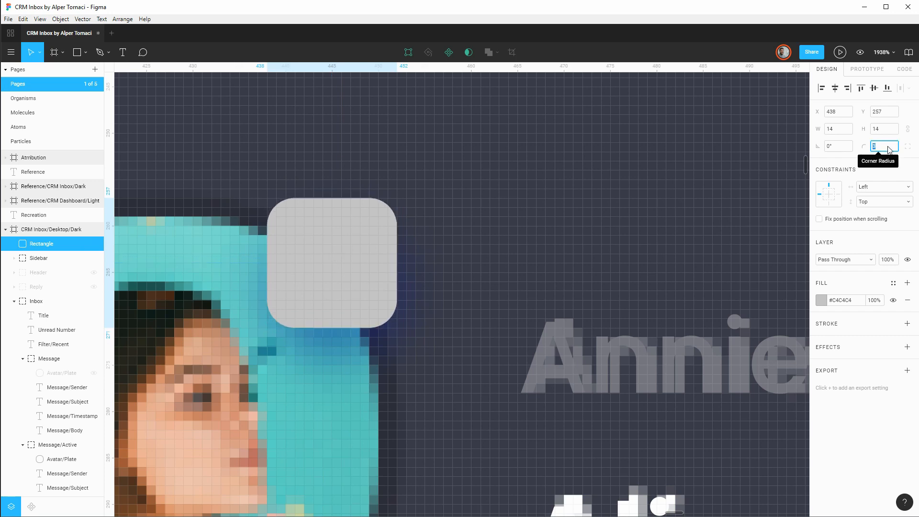
key("Down")
key("Down")
key("Down")
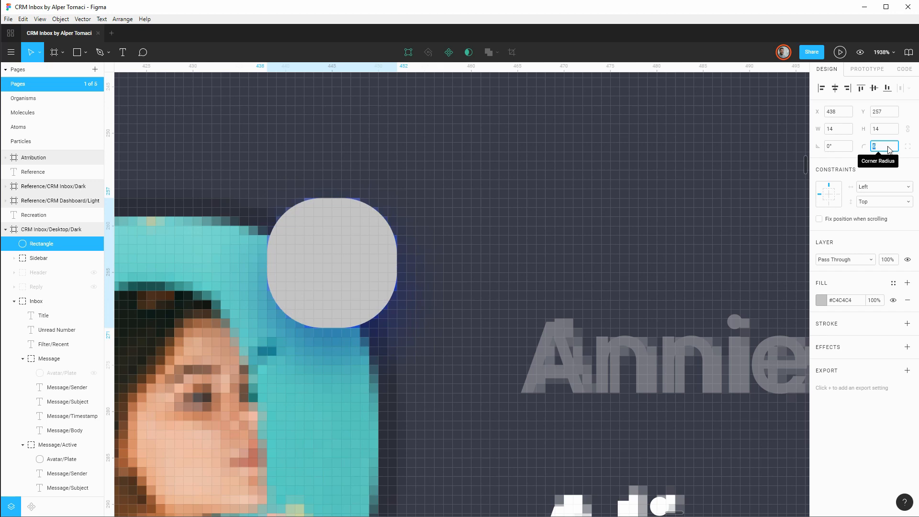
key("Up")
key("Up")
key("Up")
key("Down")
key("Down")
key("Down")
key("Up")
key("Up")
key("Up")
key("Down")
key("Down")
key("Down")
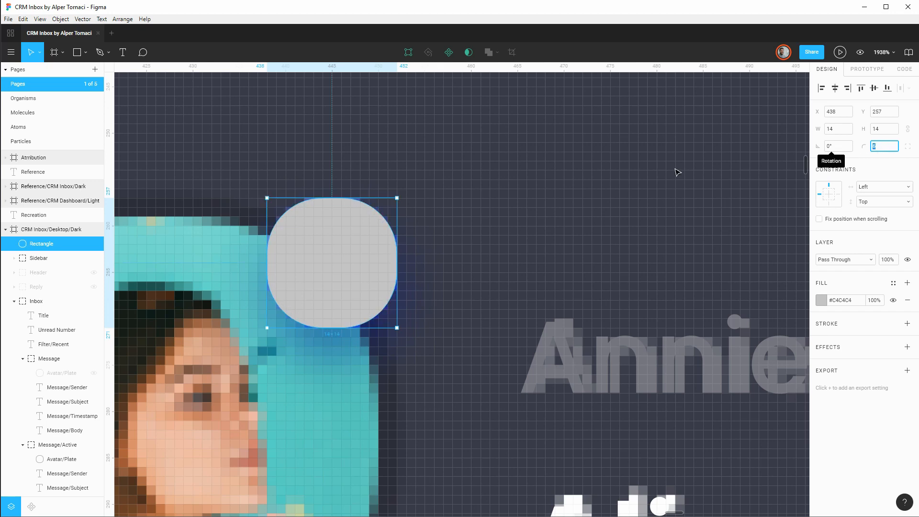
Move the small rounded square straight down to Y 267 to expose the blue dot in the reference for comparison.
scroll(449, 244, "down", 5)
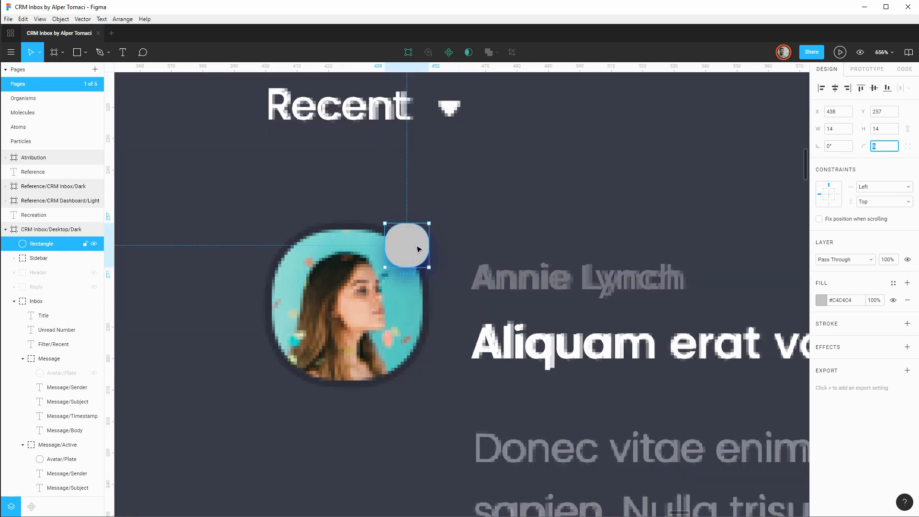
left_click_drag(417, 249, 417, 281)
scroll(412, 233, "up", 3)
scroll(413, 235, "up", 2)
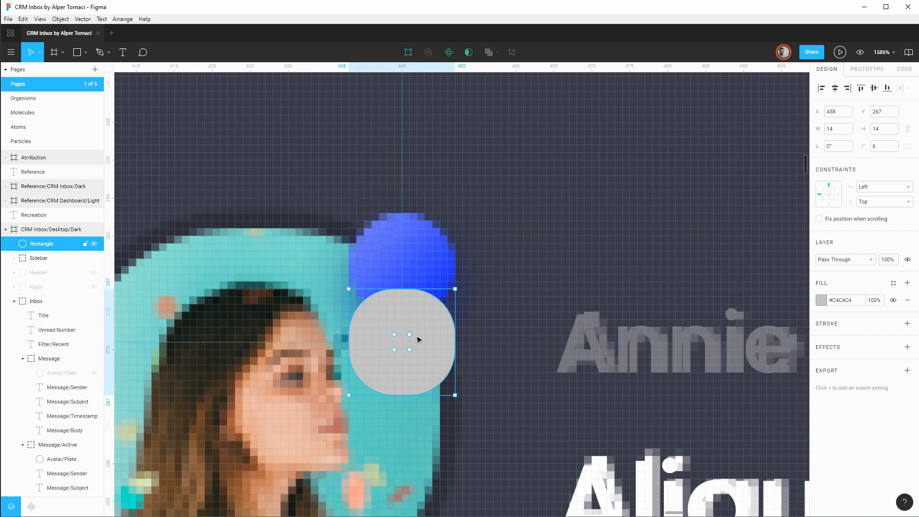
Move the small rounded square down to Y 277 and give it a linear gradient fill running diagonally from upper-left to lower-right corner.
key("shift+Down")
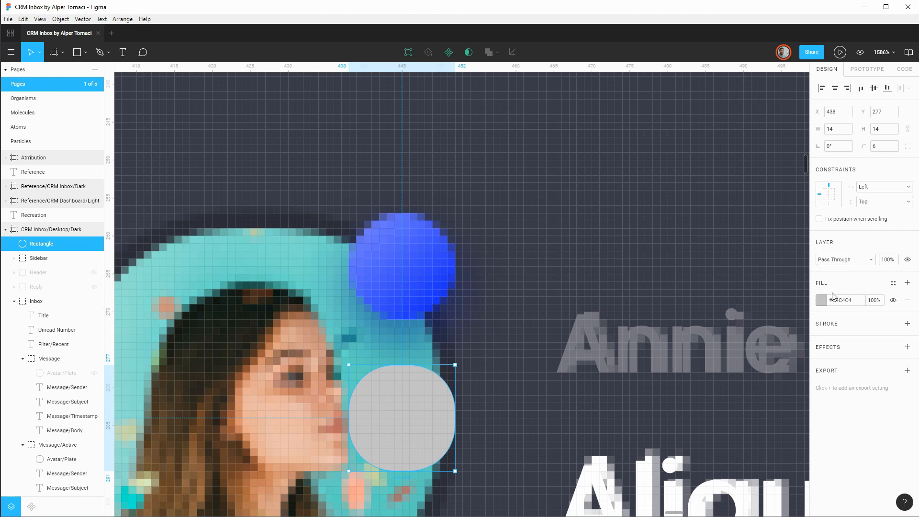
left_click(821, 300)
left_click(712, 264)
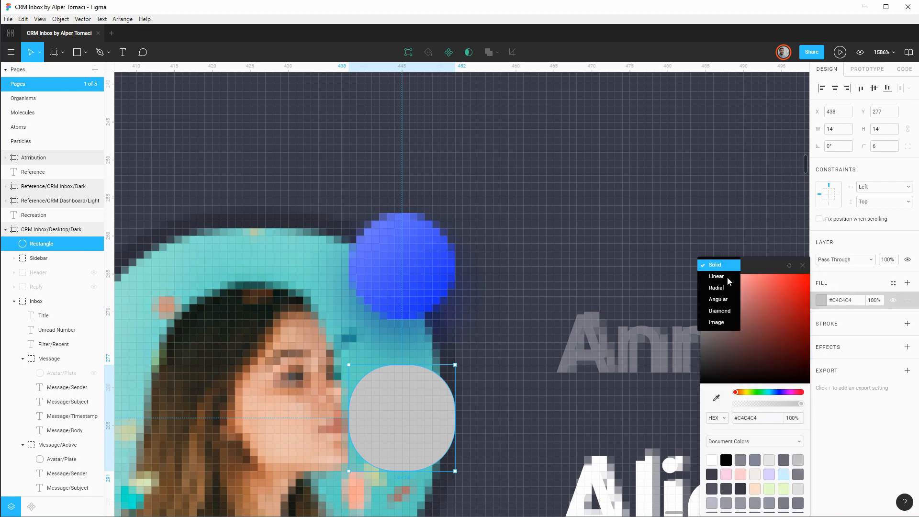
left_click(717, 283)
left_click(402, 364)
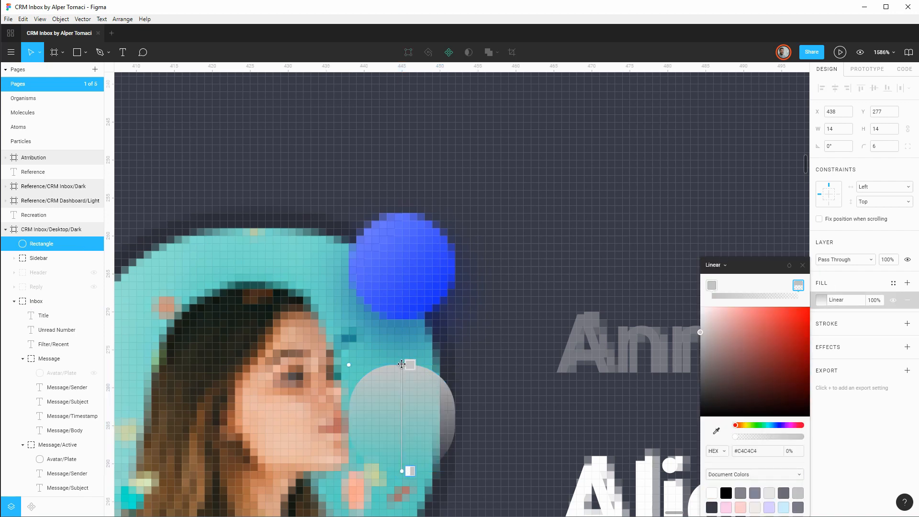
left_click_drag(402, 364, 350, 366)
left_click_drag(402, 470, 455, 472)
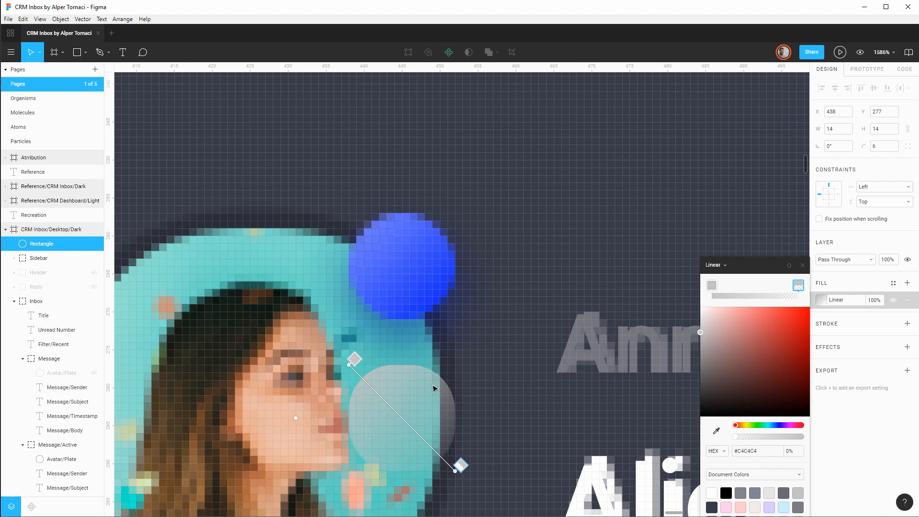
Sample the gradient's start colour #6A79FE and end colour #182FFE from opposite edges of the reference blue dot.
left_click(712, 286)
left_click(716, 430)
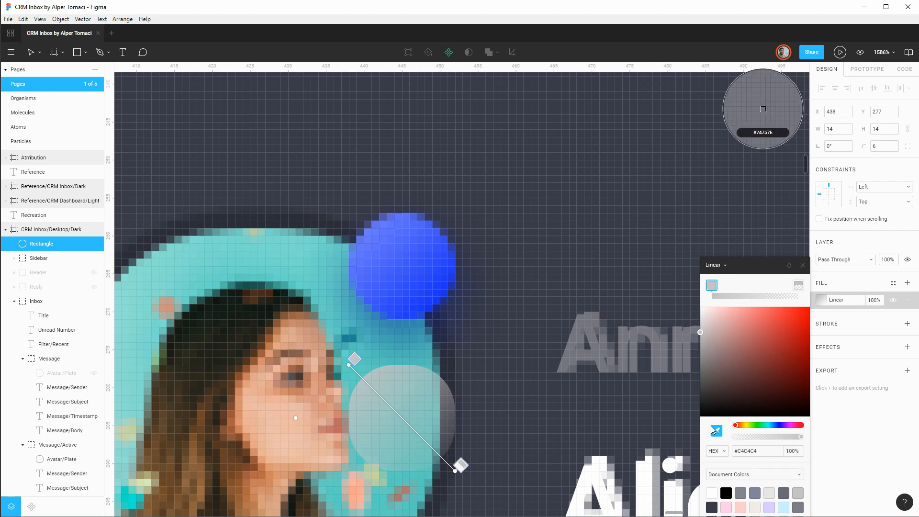
left_click(372, 227)
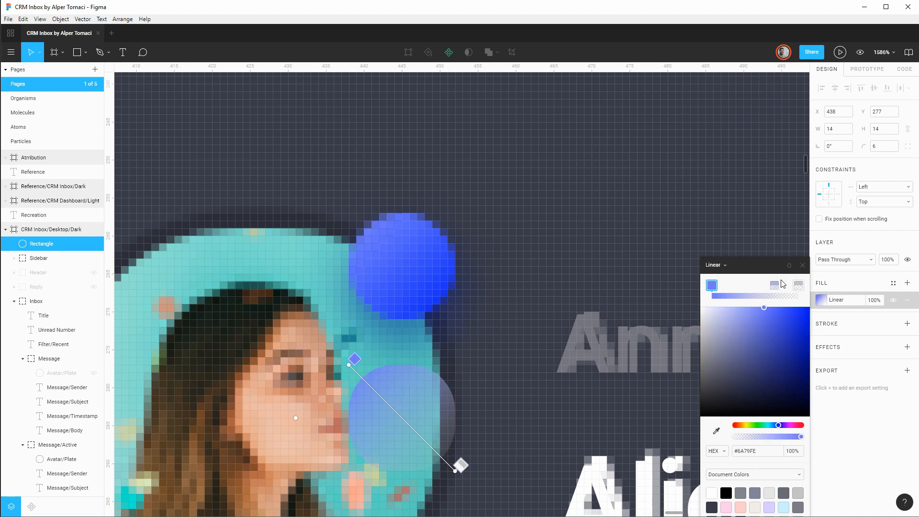
left_click(798, 285)
left_click(716, 431)
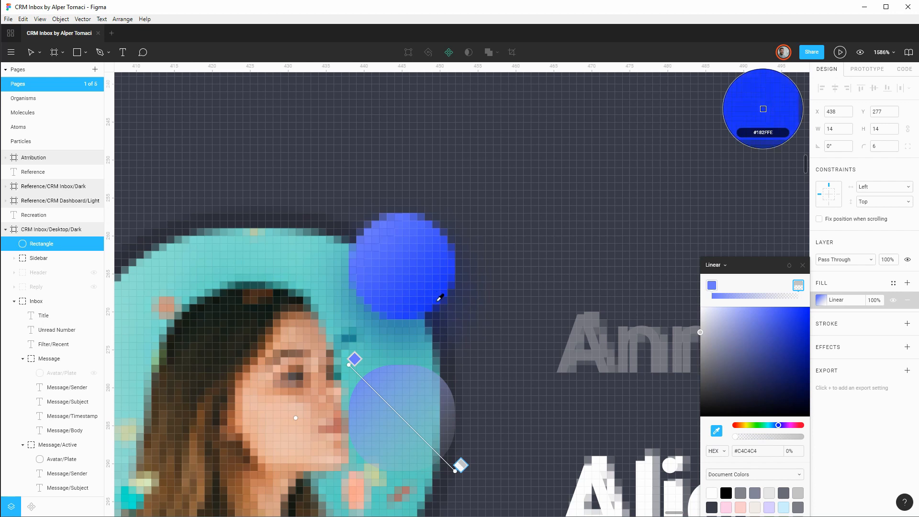
left_click(439, 298)
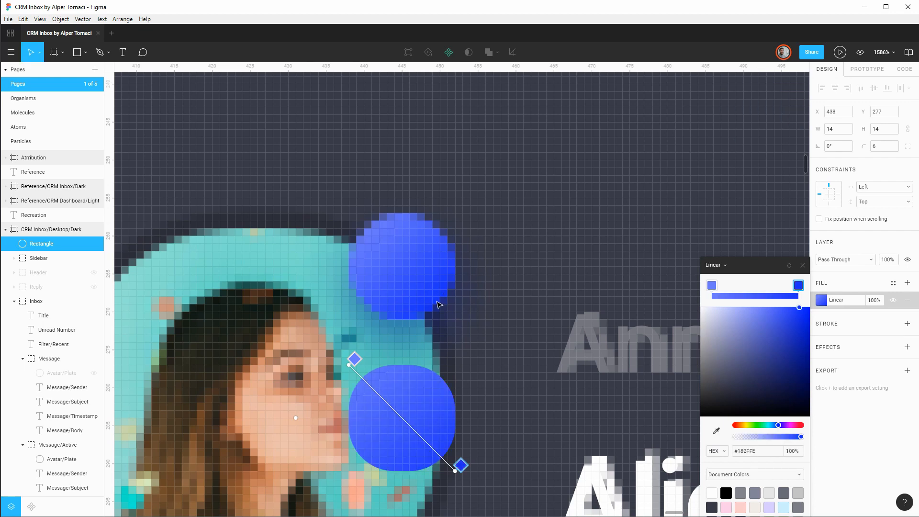
left_click(803, 266)
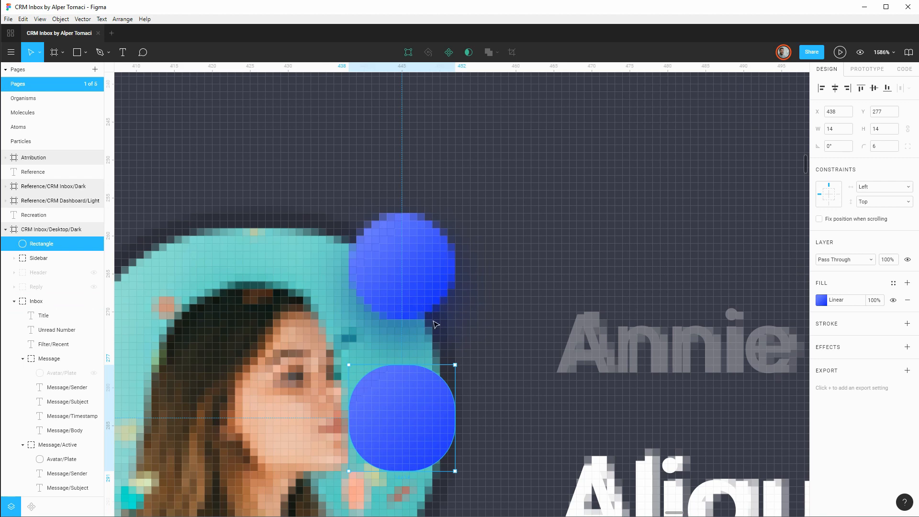
Add a drop shadow to the blue square and sample its colour #1C2682 from the shadow beside the reference dot.
mouse_move(436, 424)
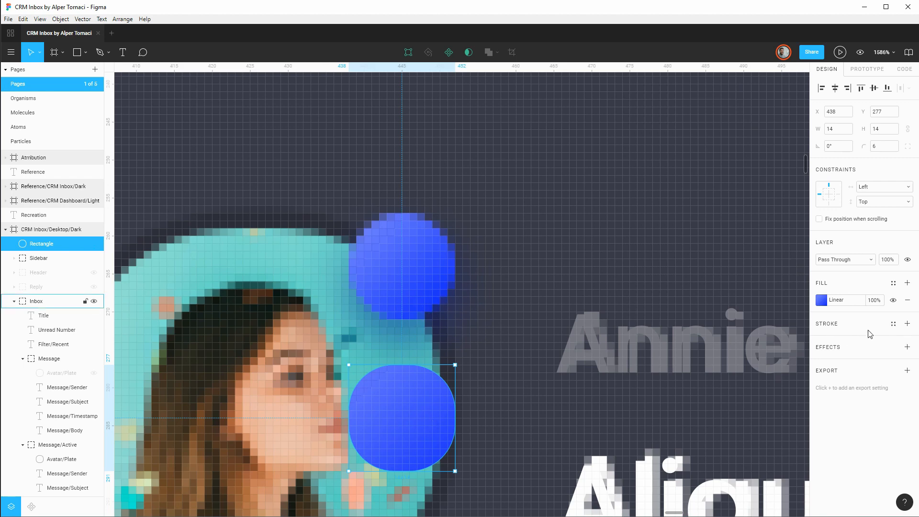
left_click(907, 346)
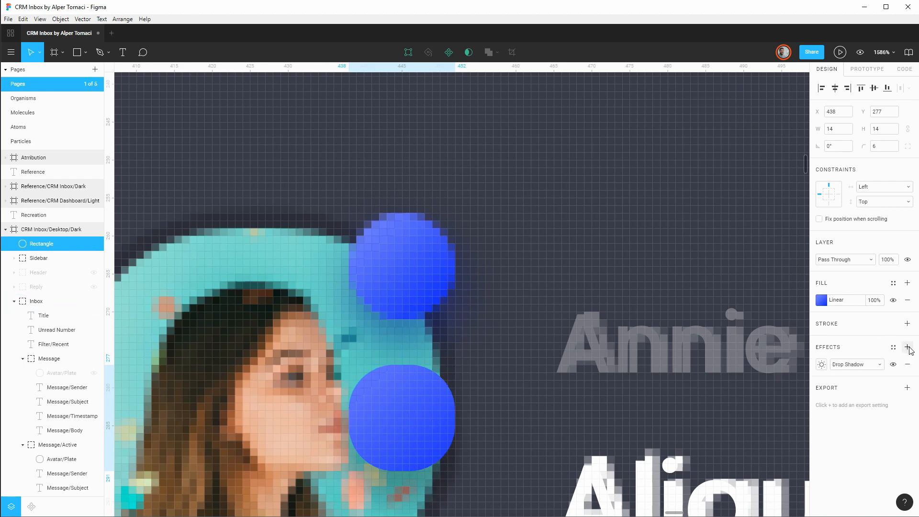
left_click(822, 364)
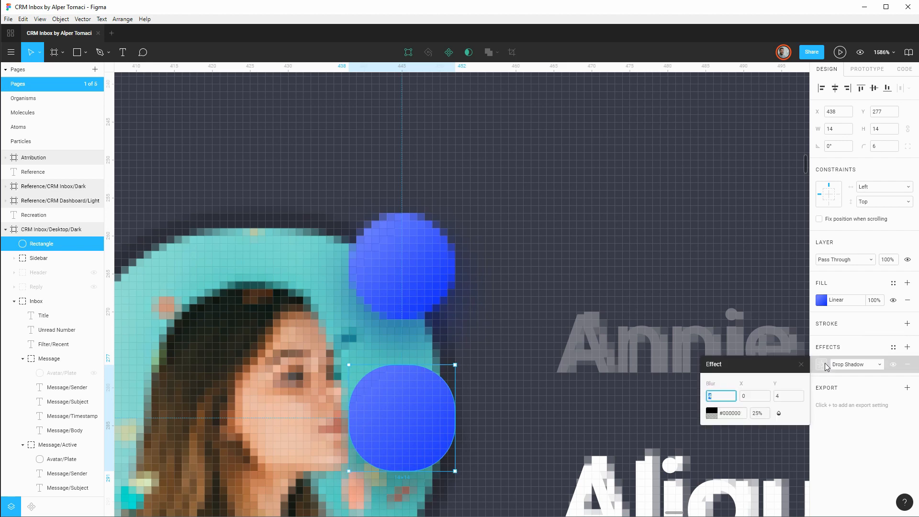
left_click(712, 412)
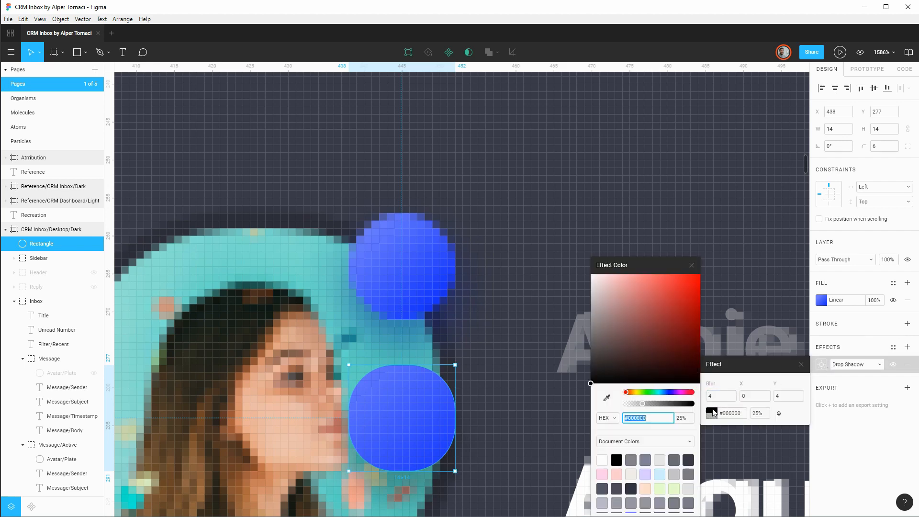
left_click(606, 397)
left_click(439, 304)
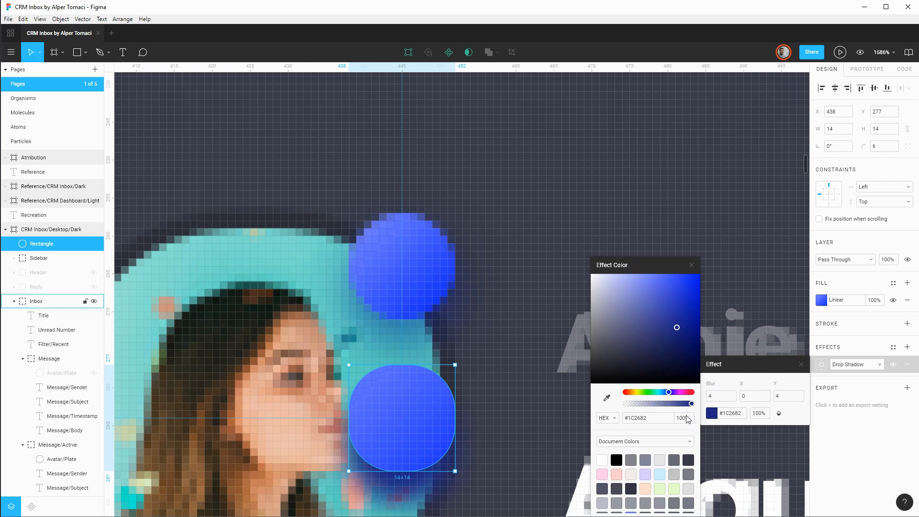
Try drop shadow X offsets of 4 and 2 and a lower blur on the blue square.
left_click(761, 397)
key("Return")
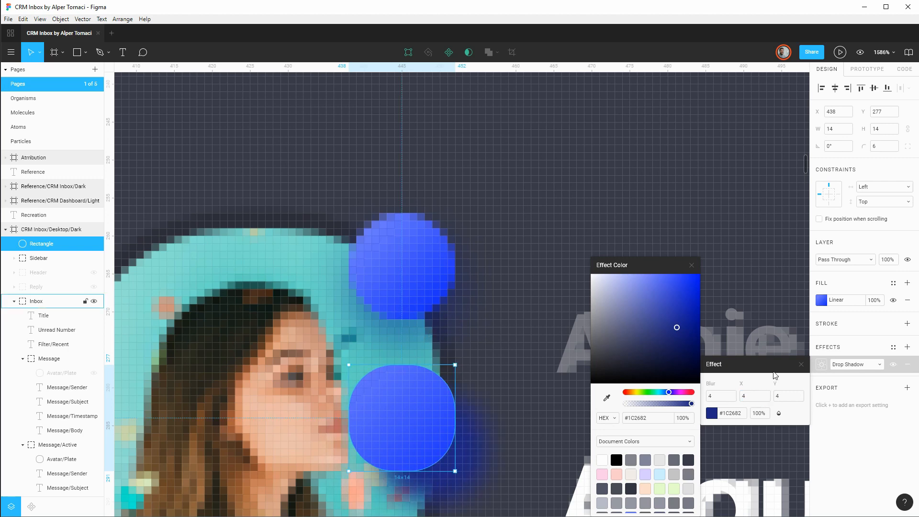
left_click(769, 397)
key("Return")
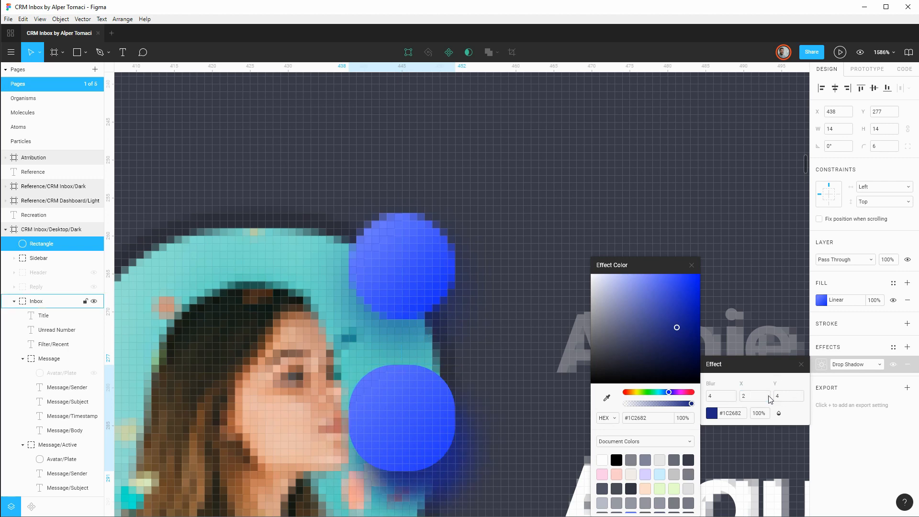
left_click(726, 399)
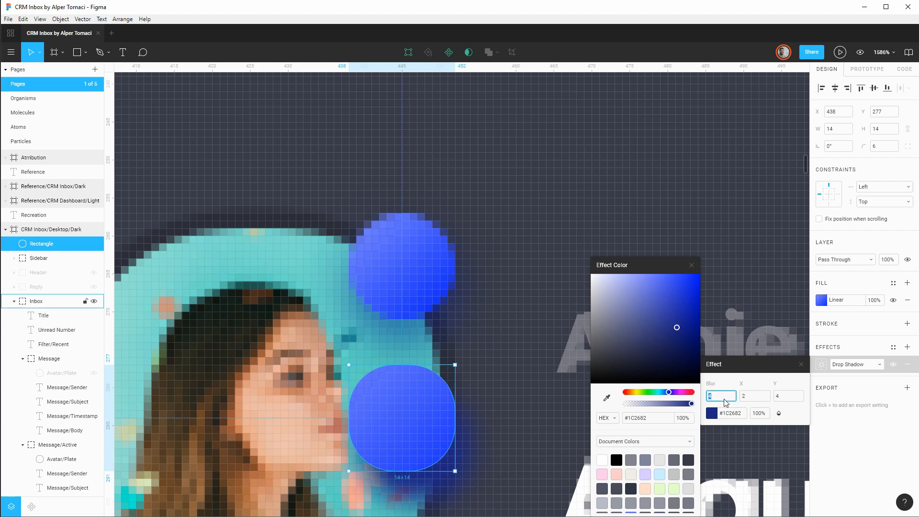
key("Down")
key("Down")
key("Up")
key("Up")
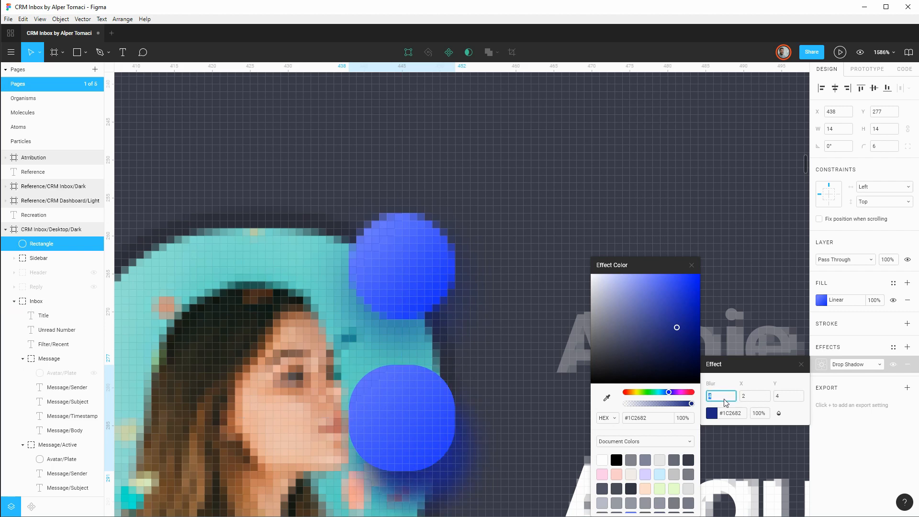
Set the blue square's drop shadow offsets to X 1 and Y 1.
left_click(783, 397)
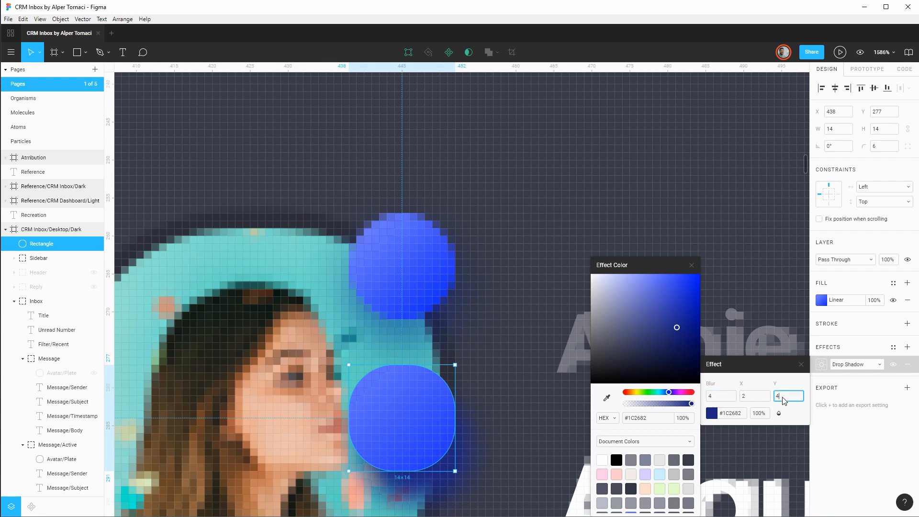
key("Down")
key("Down")
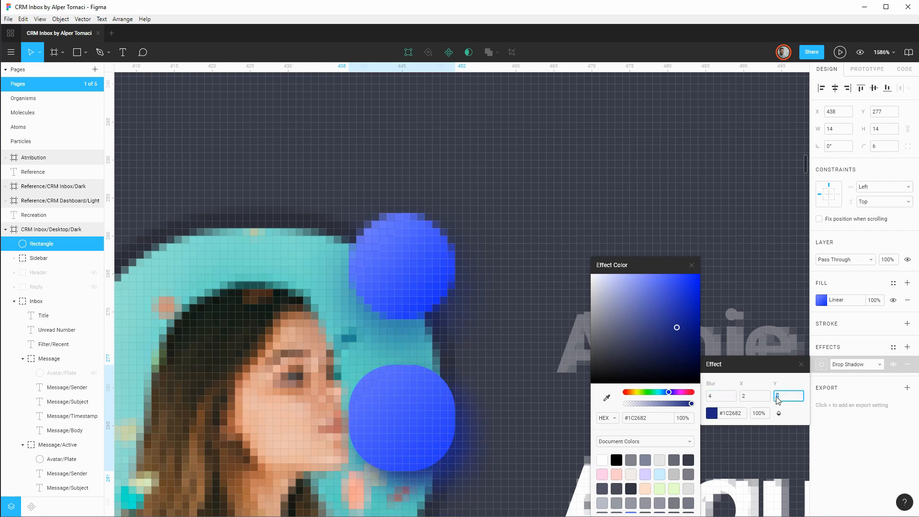
left_click(747, 397)
key("Down")
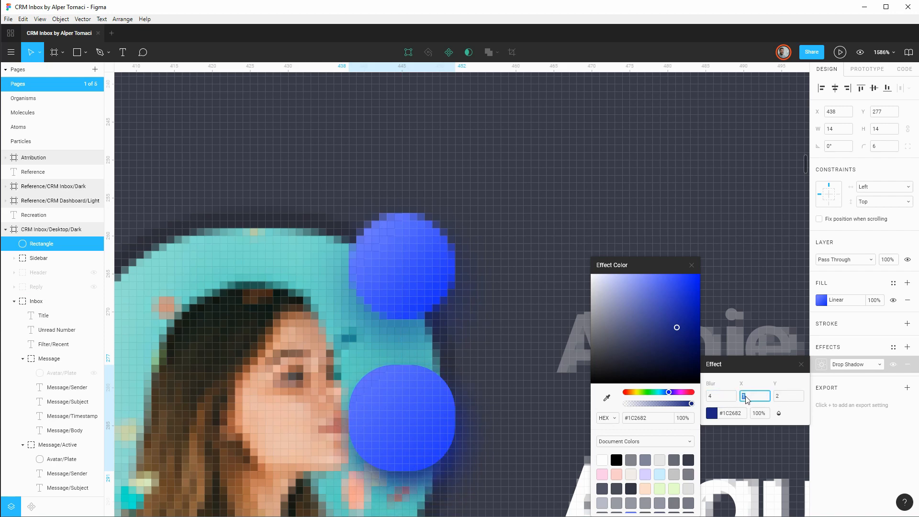
left_click(787, 397)
key("Down")
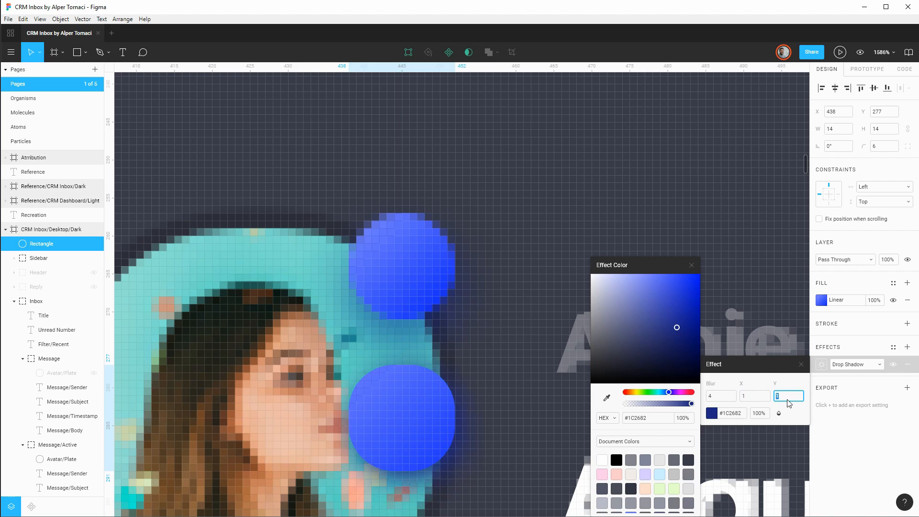
Lower the drop shadow colour's opacity to 90% and close the effect settings.
left_click(687, 418)
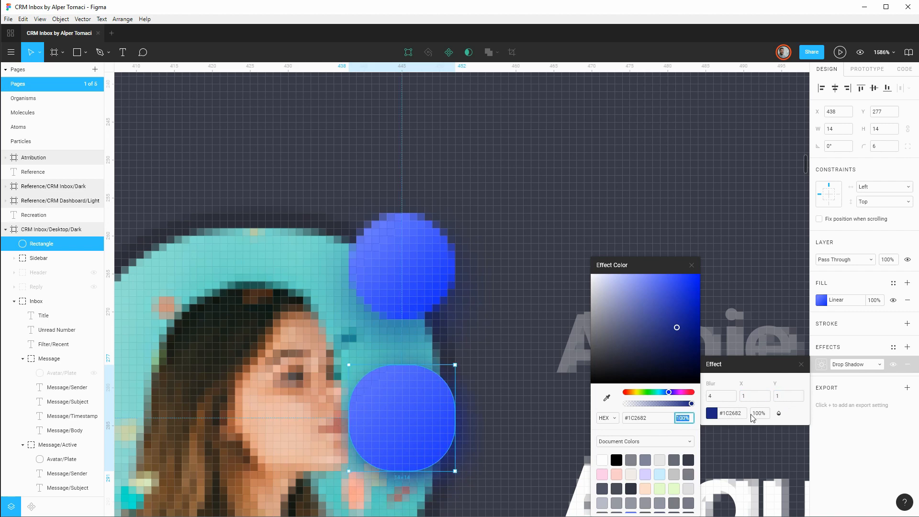
key("Down")
key("Down")
key("Down")
key("Down")
key("Down")
key("Down")
key("Down")
key("Down")
key("Down")
key("Down")
left_click(691, 265)
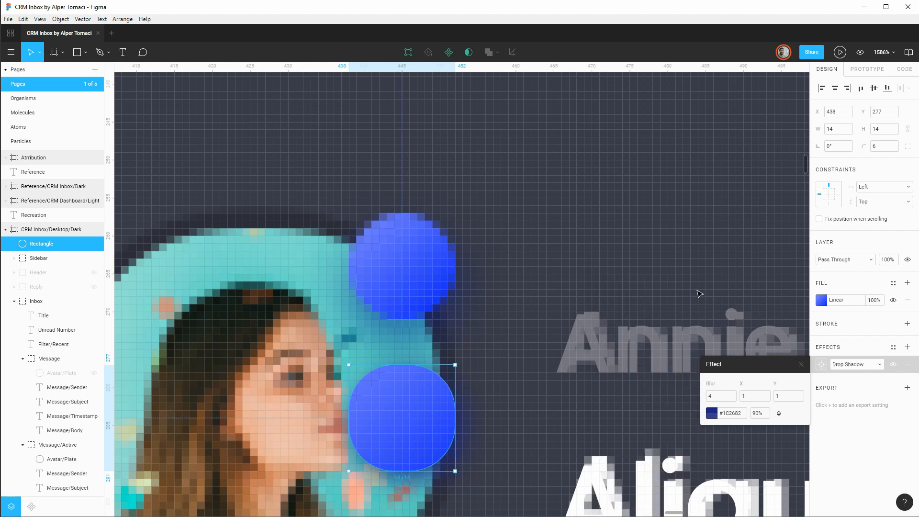
left_click(801, 364)
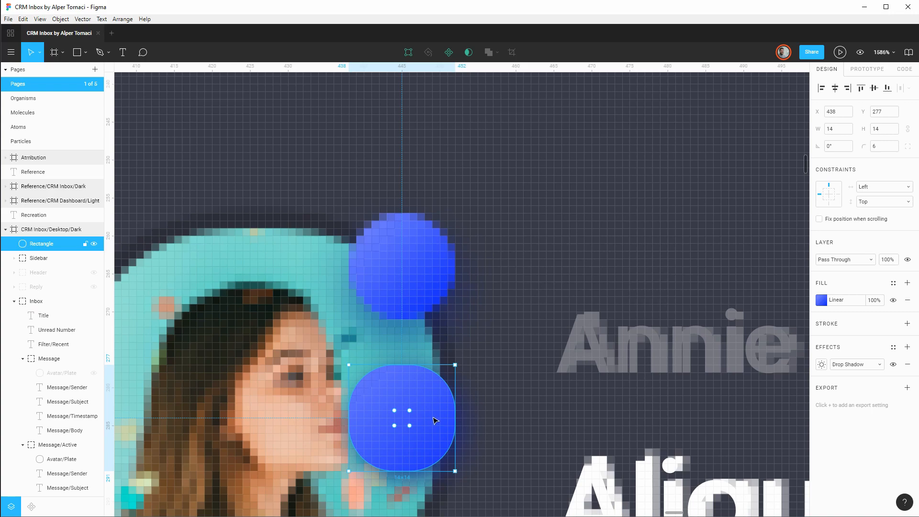
Move the finished blue indicator back over the reference dot at X 438, Y 257.
left_click(537, 410)
left_click(432, 417)
left_click_drag(435, 420, 455, 273)
left_click(527, 287)
scroll(523, 287, "down", 2)
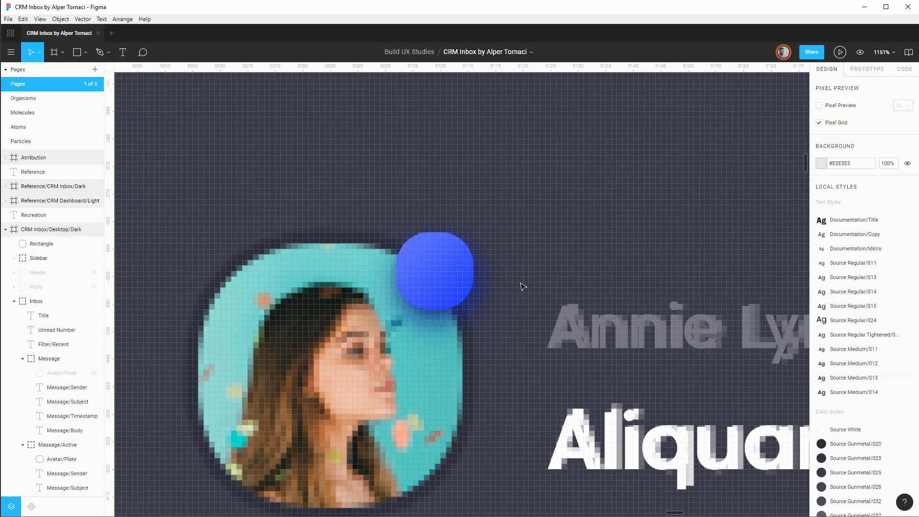
scroll(523, 287, "down", 1)
Rename the blue indicator layer as Avatar/Notification D, place it above Avatar/Plate in the first Message group and show the plate again.
double_click(41, 244)
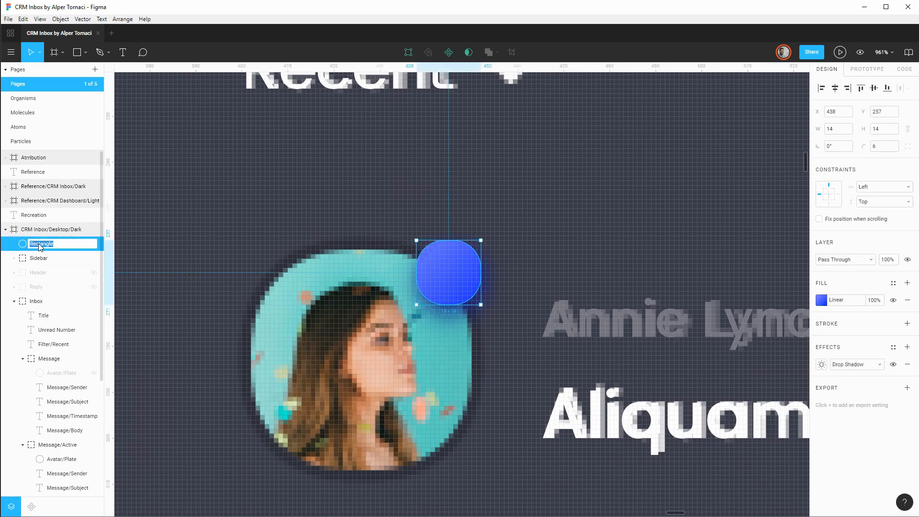
type("Avatar/Notification D")
key("Return")
left_click_drag(40, 247, 90, 371)
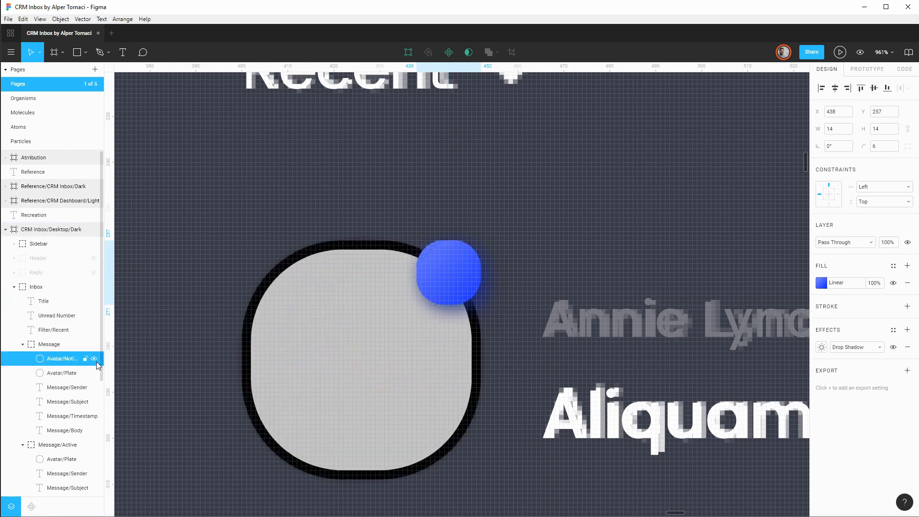
Collapse the first Message group and the Message/Active group in the layer list.
scroll(565, 266, "down", 3)
left_click(577, 253)
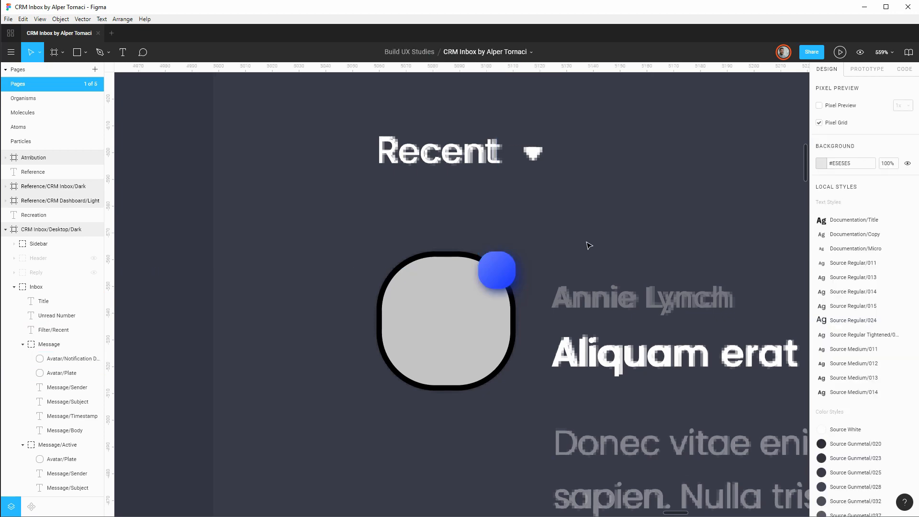
left_click_drag(614, 238, 447, 250)
left_click(22, 344)
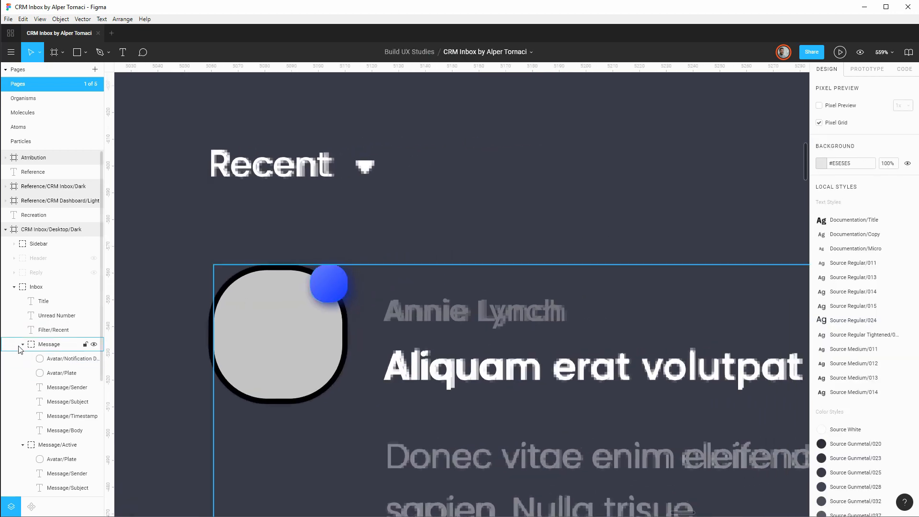
left_click(23, 359)
scroll(538, 302, "down", 5)
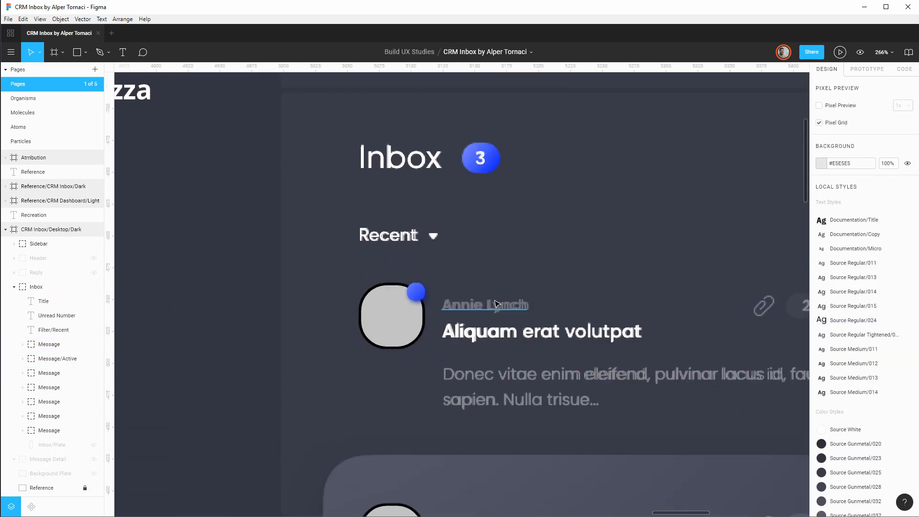
scroll(539, 303, "down", 8)
scroll(538, 302, "right", 5)
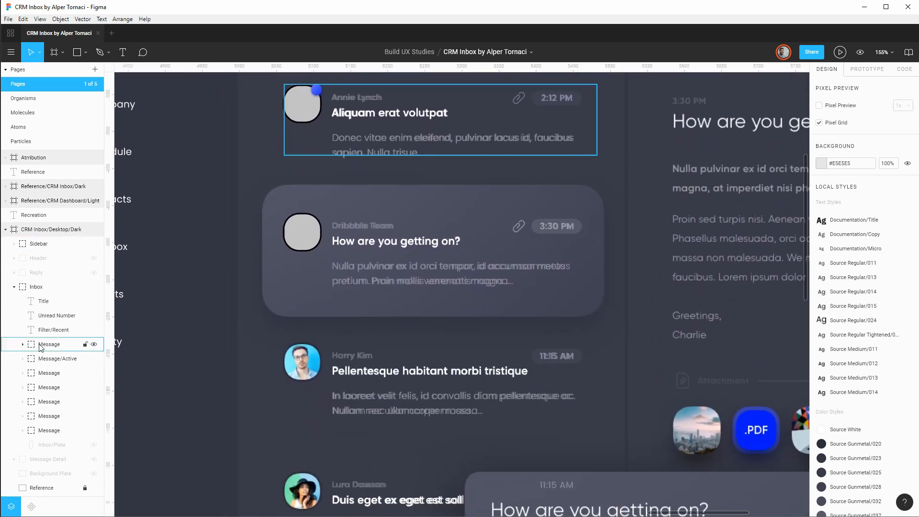
Copy the Message/Active avatar plate onto the third message's avatar at X 402, Y 607 and move it to that Message group.
left_click(22, 359)
left_click(57, 372)
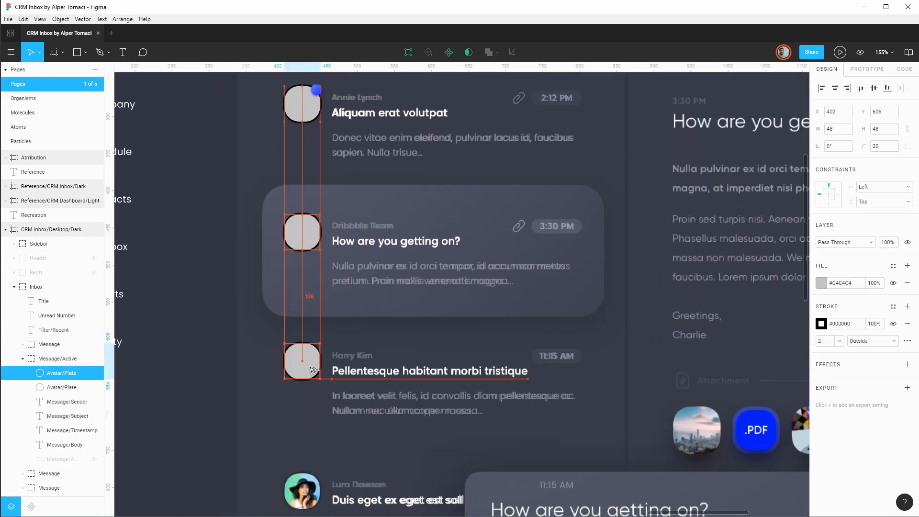
key("shift+2")
left_click_drag(304, 353, 273, 354)
scroll(272, 354, "down", 3)
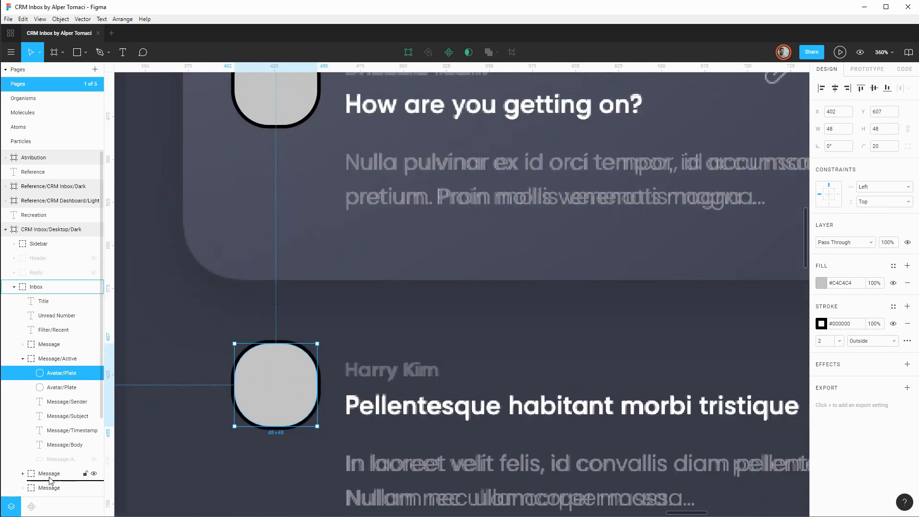
Place avatar plate copies over the fourth and fifth messages' avatars, the last one at X 402, Y 955.
scroll(387, 334, "down", 3)
scroll(386, 333, "down", 3)
left_click_drag(349, 185, 359, 406)
scroll(358, 407, "down", 3)
scroll(357, 406, "down", 2)
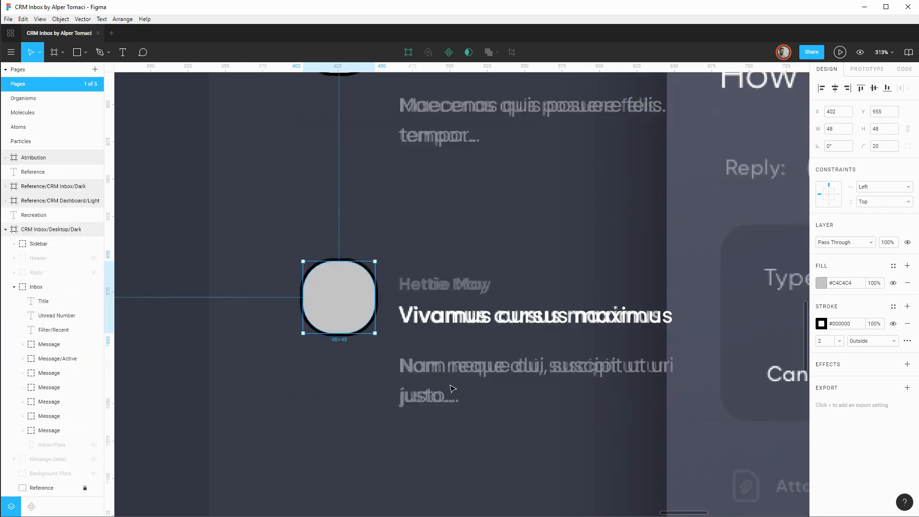
Place an avatar plate copy over the sixth message's avatar at X 402, Y 1129 and move it into the last Message group.
scroll(369, 467, "down", 2)
left_click_drag(356, 306, 353, 450)
scroll(368, 467, "up", 5)
scroll(353, 450, "down", 3)
scroll(426, 437, "down", 2)
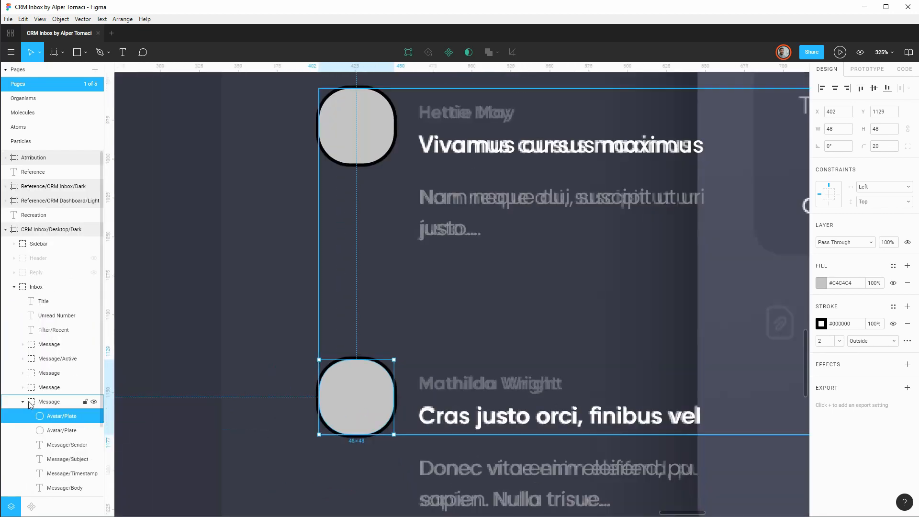
scroll(49, 452, "down", 2)
left_click_drag(50, 453, 50, 418)
scroll(538, 367, "down", 3)
left_click(23, 346)
scroll(335, 382, "down", 5)
scroll(476, 253, "up", 3)
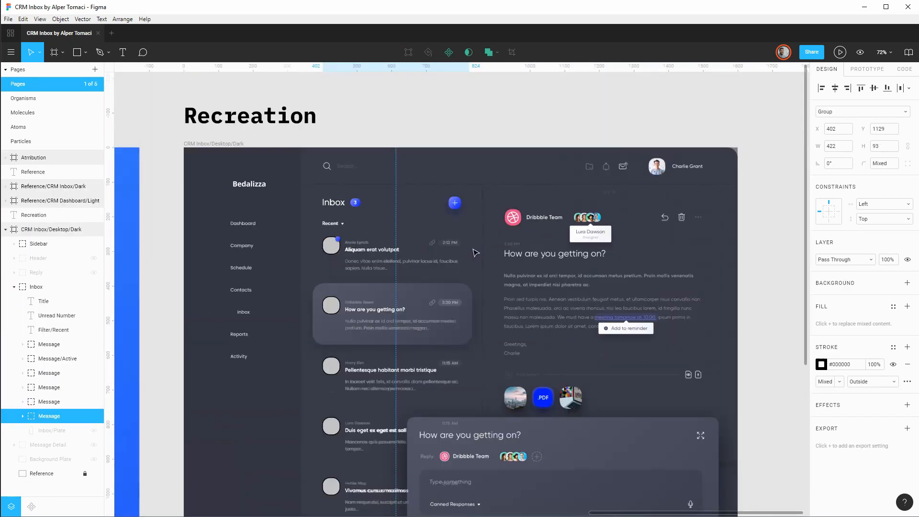
Draw a 30 × 24 rectangle at X 481, Y 147 over the unread count badge beside the Inbox title.
scroll(341, 238, "up", 6)
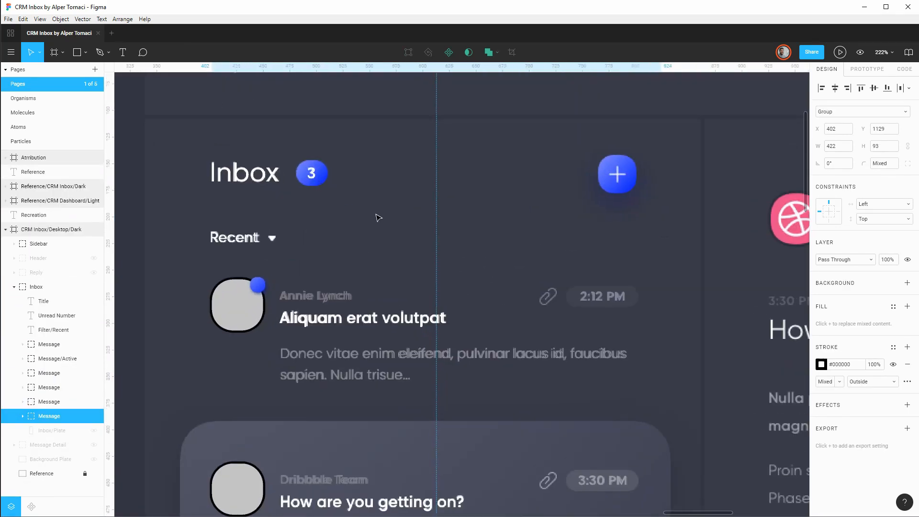
key("Escape")
left_click_drag(384, 192, 457, 306)
scroll(412, 264, "up", 6)
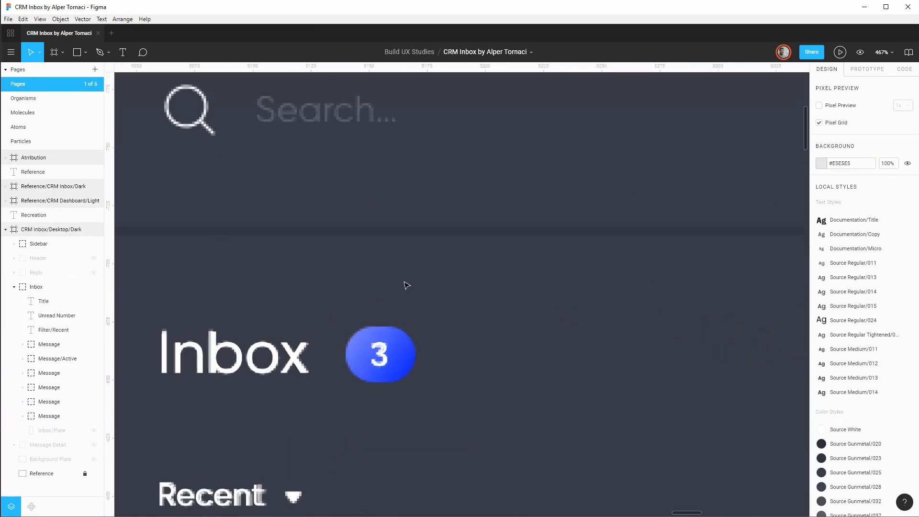
left_click_drag(448, 347, 510, 273)
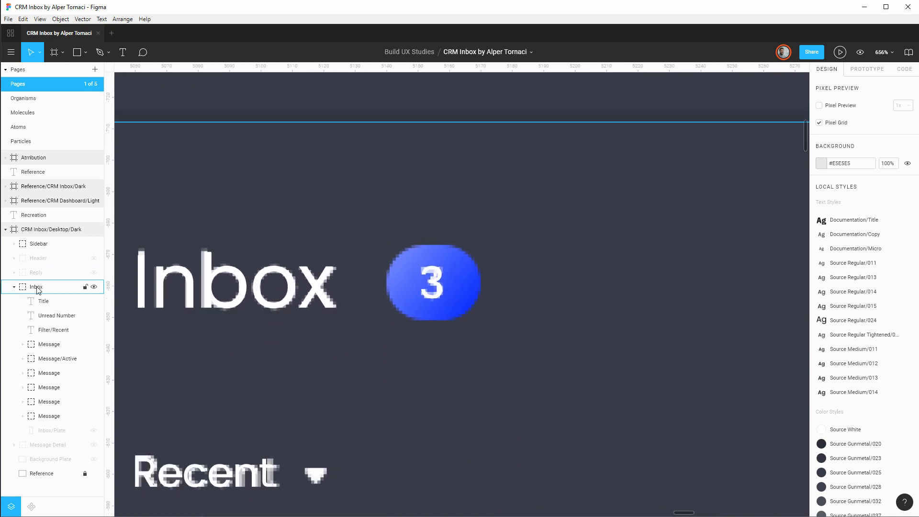
left_click(54, 316)
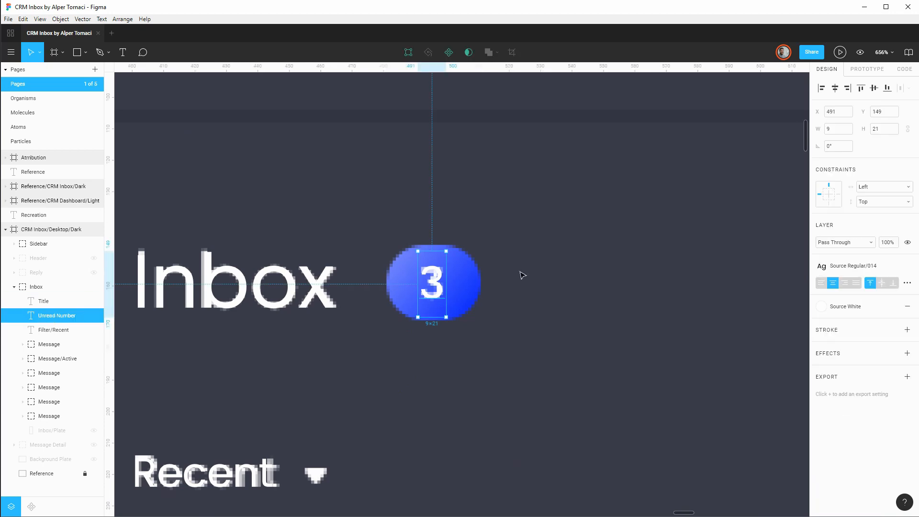
left_click(521, 290)
key("r")
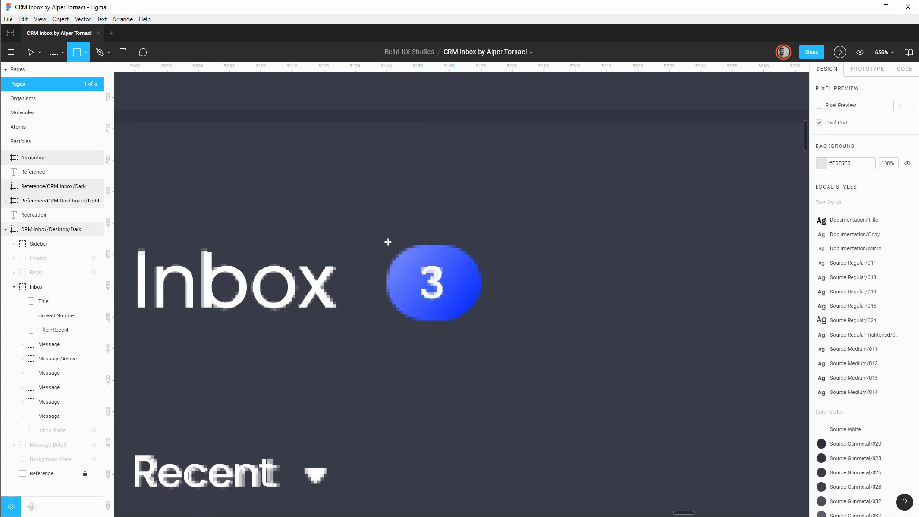
left_click_drag(388, 242, 480, 320)
scroll(452, 301, "up", 3)
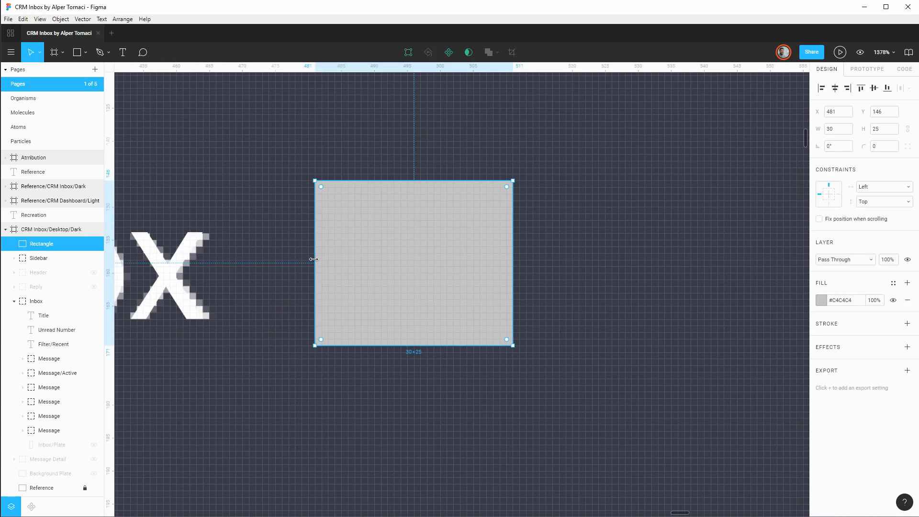
mouse_move(316, 179)
left_mouse_down()
mouse_move(316, 203)
mouse_move(316, 187)
left_mouse_up()
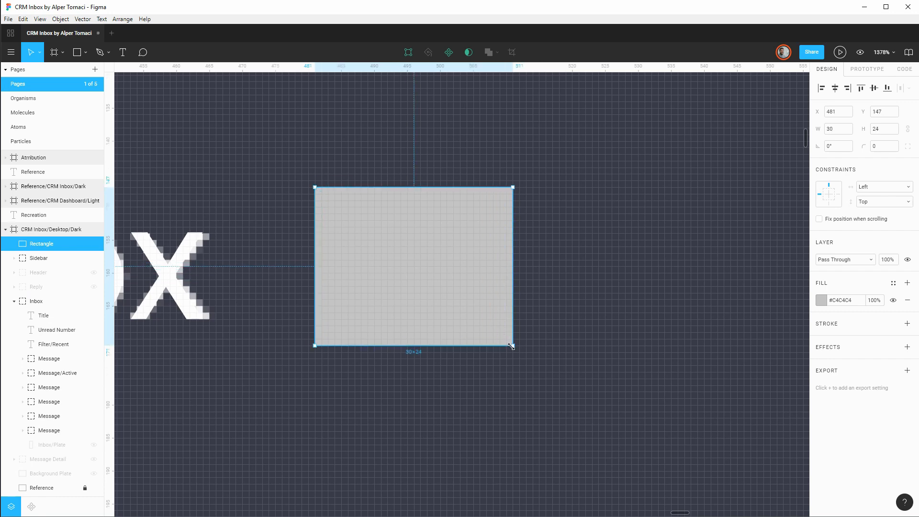
Set the badge rectangle's corner radius to 11.
left_click(888, 151)
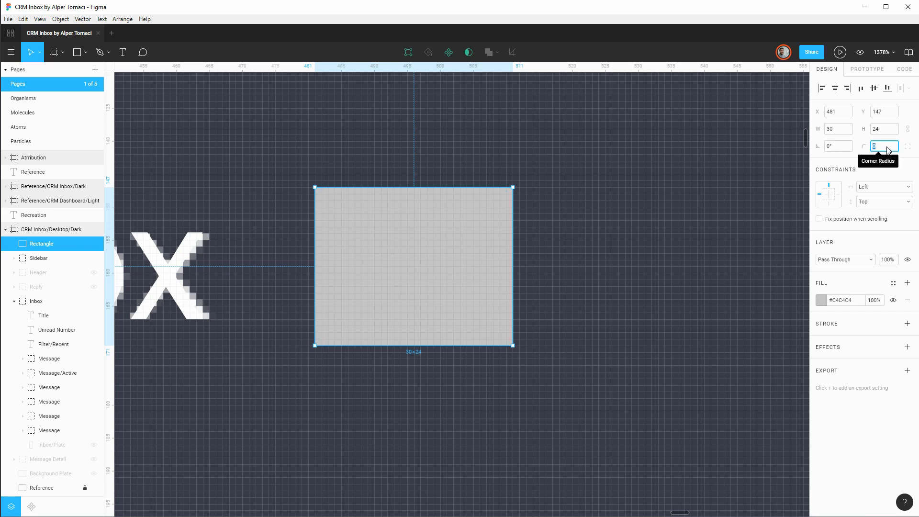
key("Up")
key("Up")
key("Up")
key("Up")
key("Up")
key("Up")
key("Up")
key("Up")
key("Up")
key("Up")
key("Up")
key("Up")
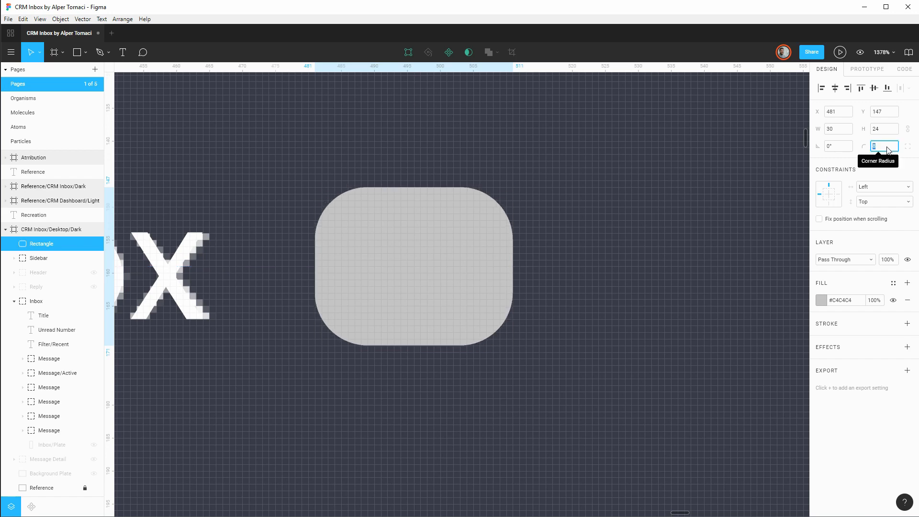
key("Down")
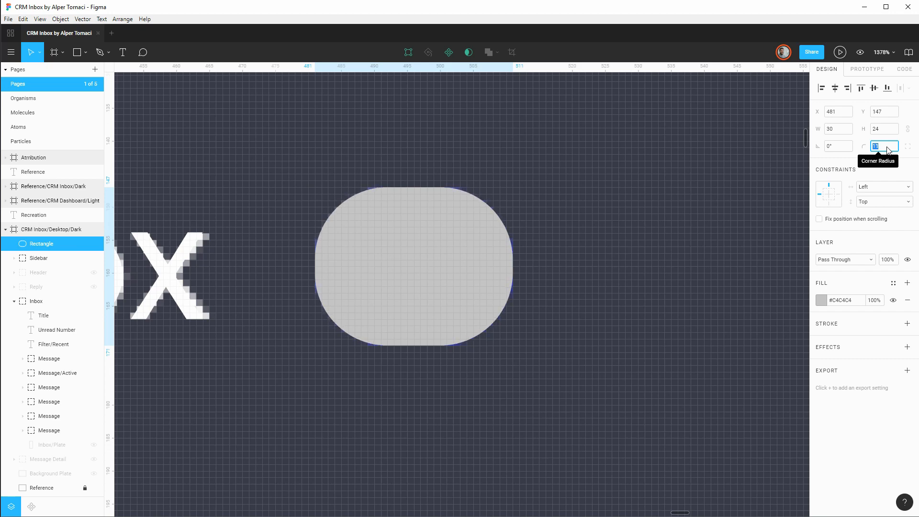
left_click(878, 162)
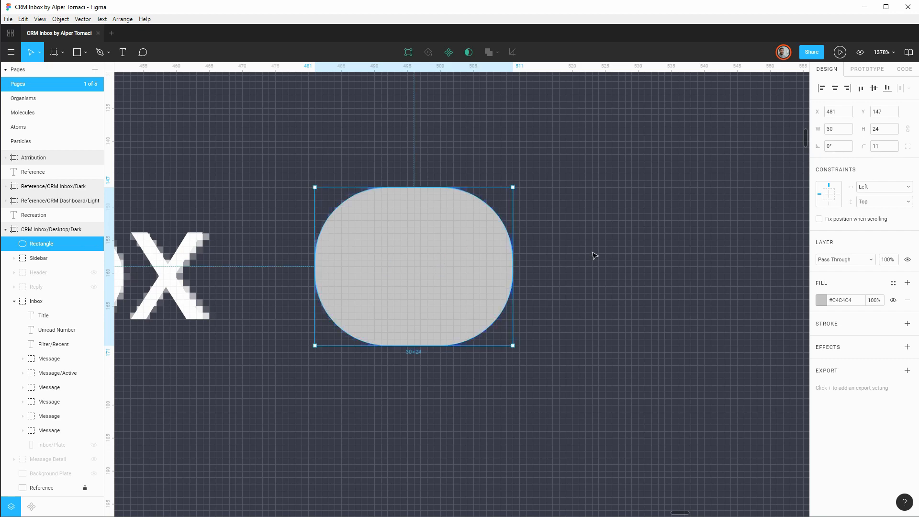
Move the badge plate down to Y 177 and give it a linear gradient running diagonally from its upper-left to its lower-right corner.
key("shift+Down")
key("shift+Down")
key("shift+Down")
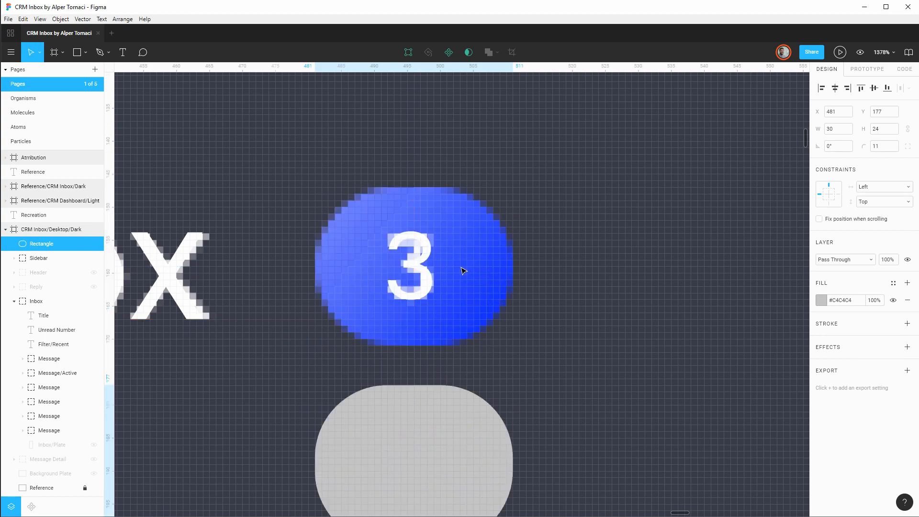
scroll(461, 269, "down", 3)
left_click(821, 300)
left_click(712, 264)
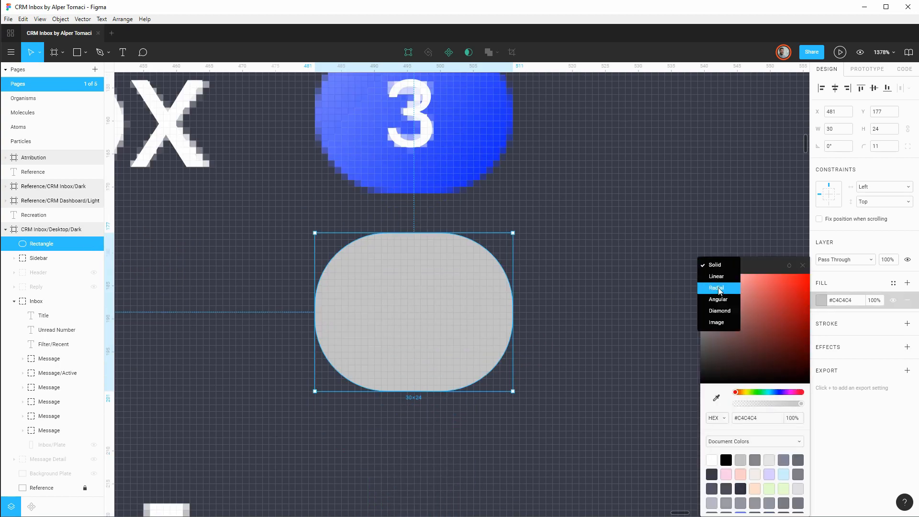
left_click(716, 275)
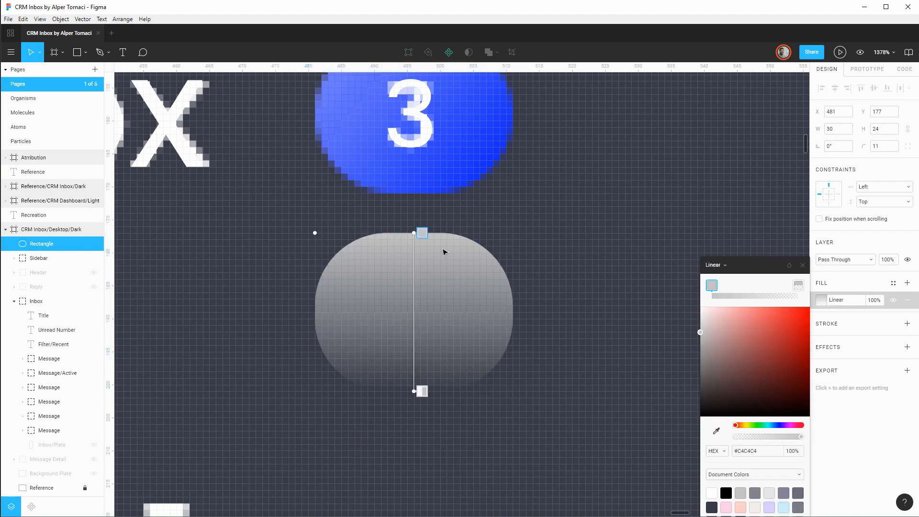
left_click_drag(414, 232, 314, 229)
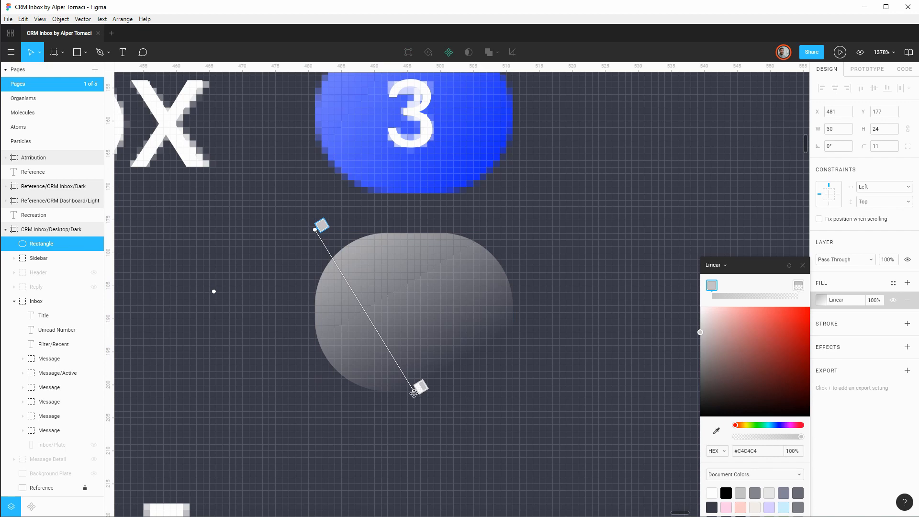
left_click_drag(413, 393, 512, 390)
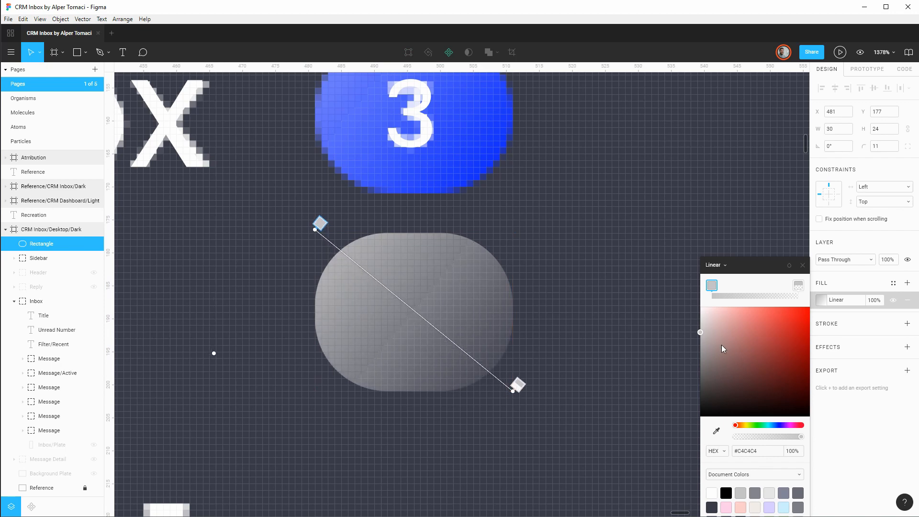
Sample the gradient's start colour #6E7DFD and its fully opaque end colour #132AFD from the reference badge.
left_click(716, 430)
scroll(425, 98, "up", 1)
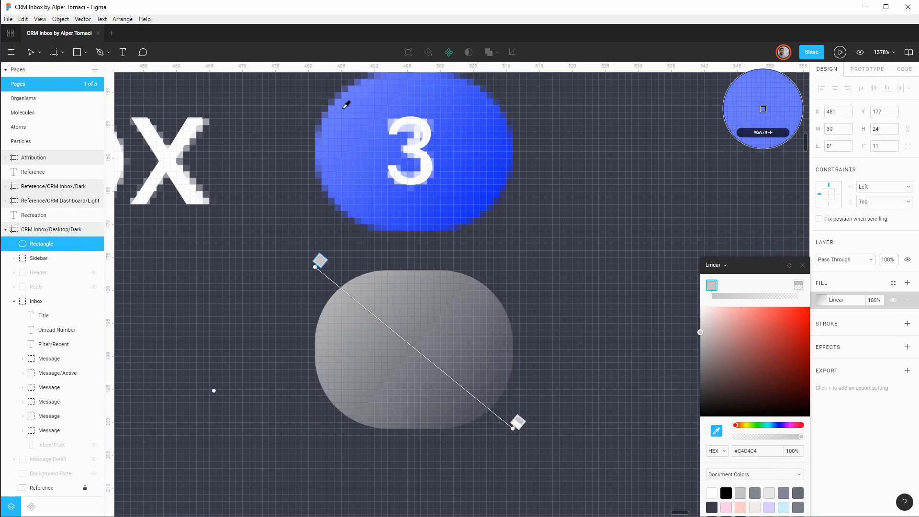
left_click(347, 93)
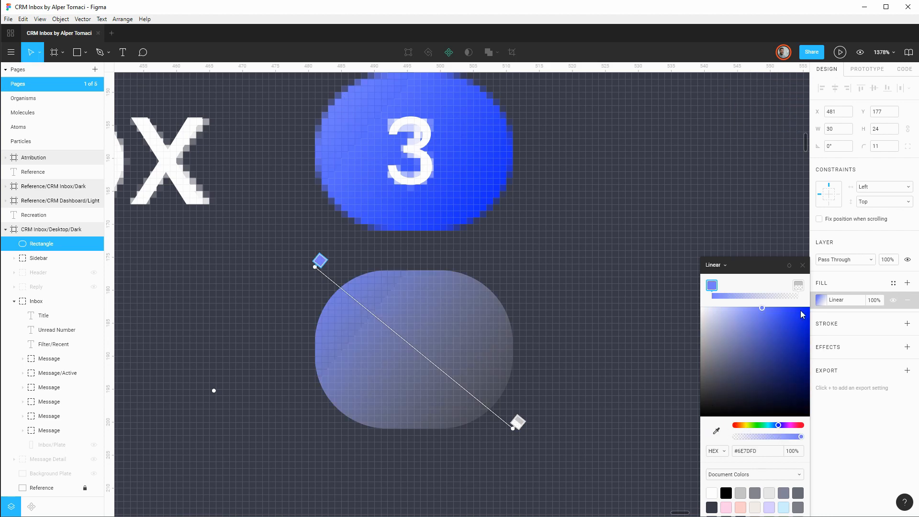
left_click(798, 285)
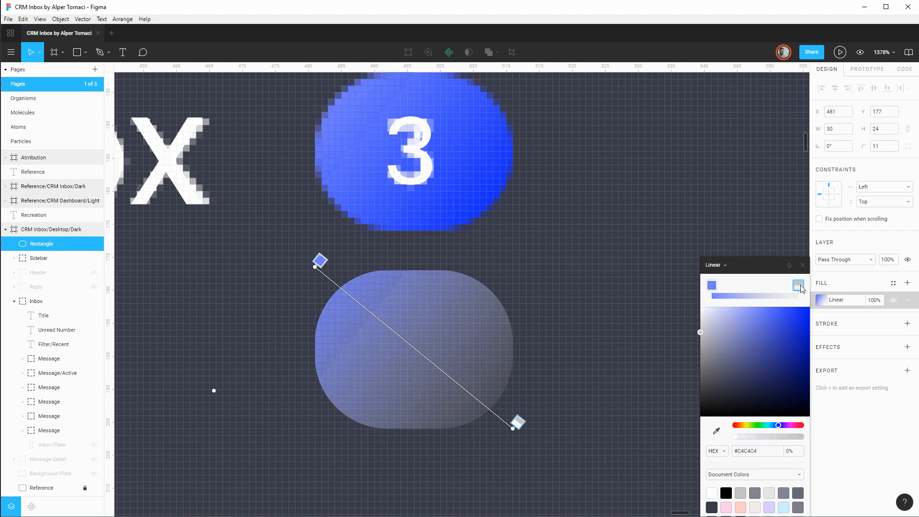
left_click(716, 430)
left_click(492, 198)
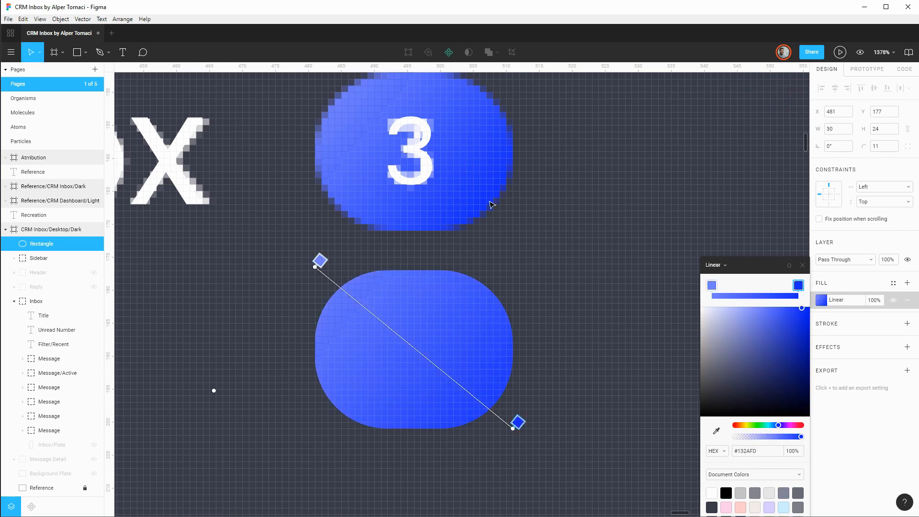
left_click(802, 265)
Move the gradient plate back up over the reference badge at Y 147.
scroll(546, 303, "down", 5)
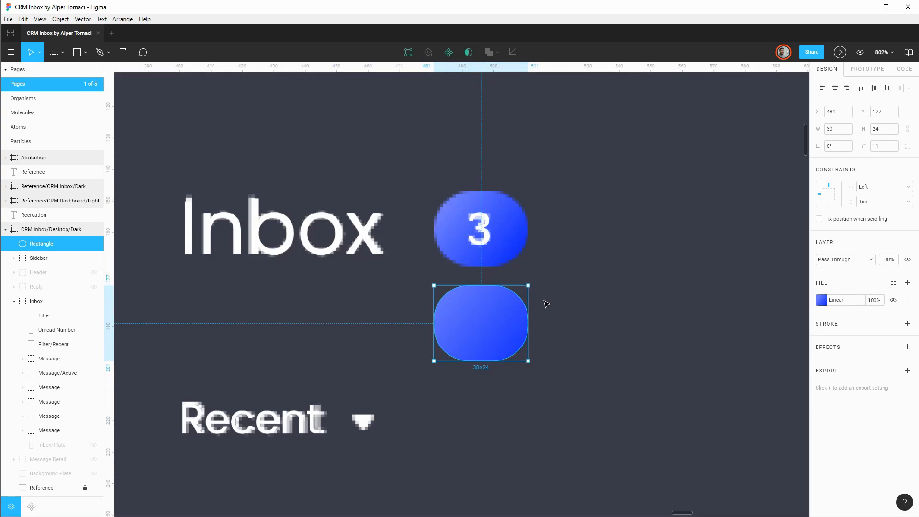
left_click_drag(566, 281, 527, 302)
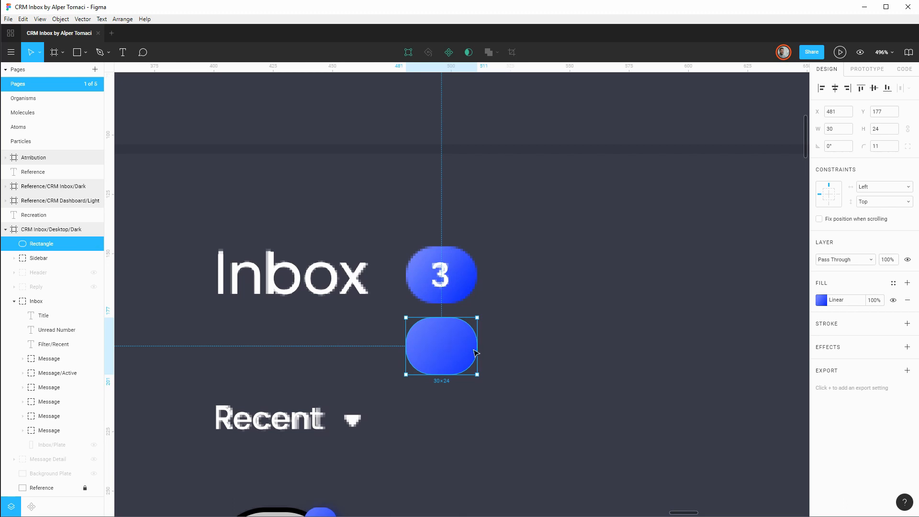
key("shift+Up")
key("shift+Up")
key("shift+Up")
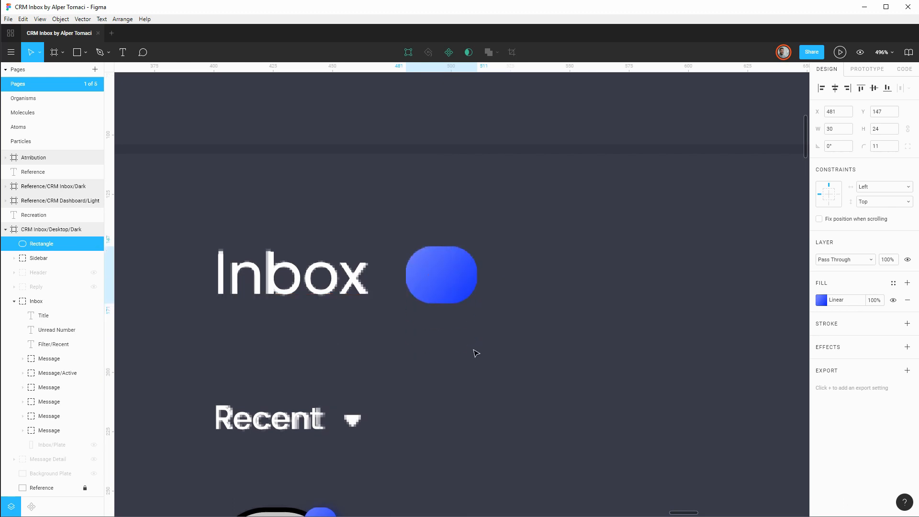
Move the plate layer into the Inbox group directly below Unread Number and rename it Unread/Plate.
left_click_drag(39, 247, 57, 331)
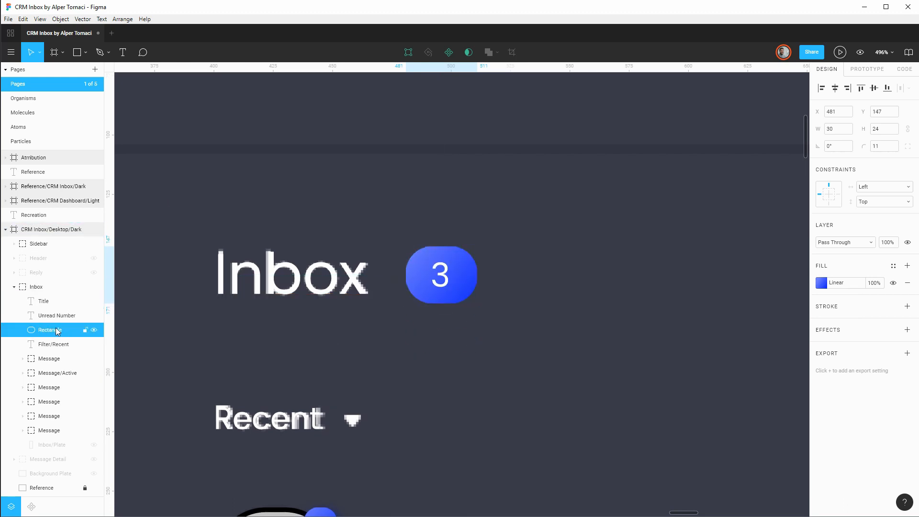
double_click(52, 329)
type("Unread/Plate")
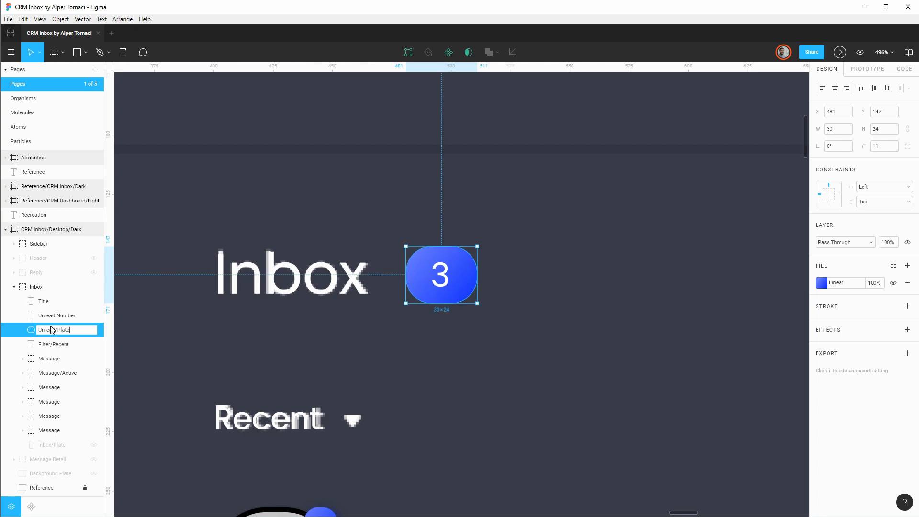
key("Return")
Group the Unread Number and Unread/Plate layers and name the group Unread.
double_click(56, 315)
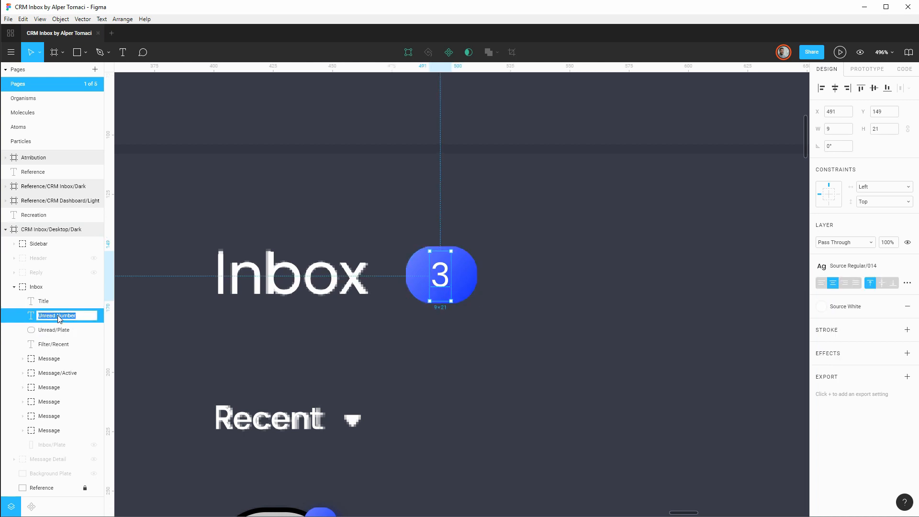
left_click(57, 315)
left_click(58, 329, "shift")
key("ctrl+g")
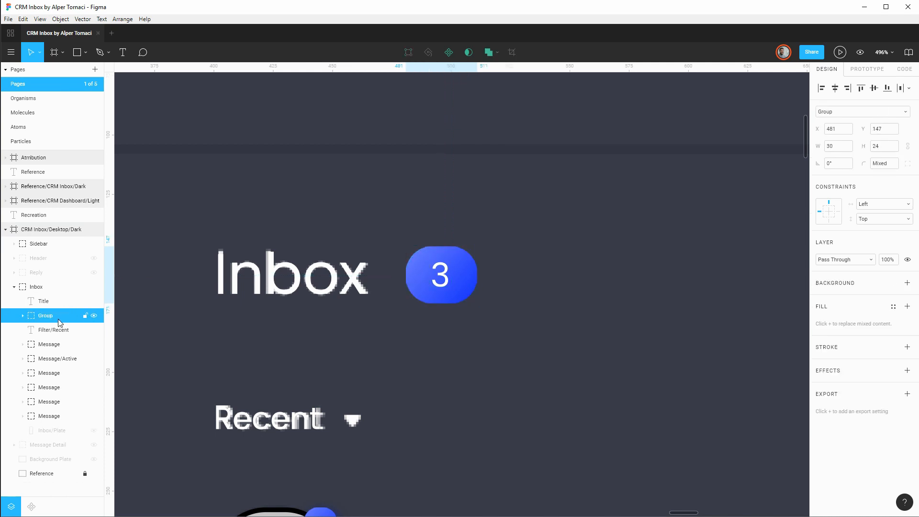
double_click(58, 316)
type("Un")
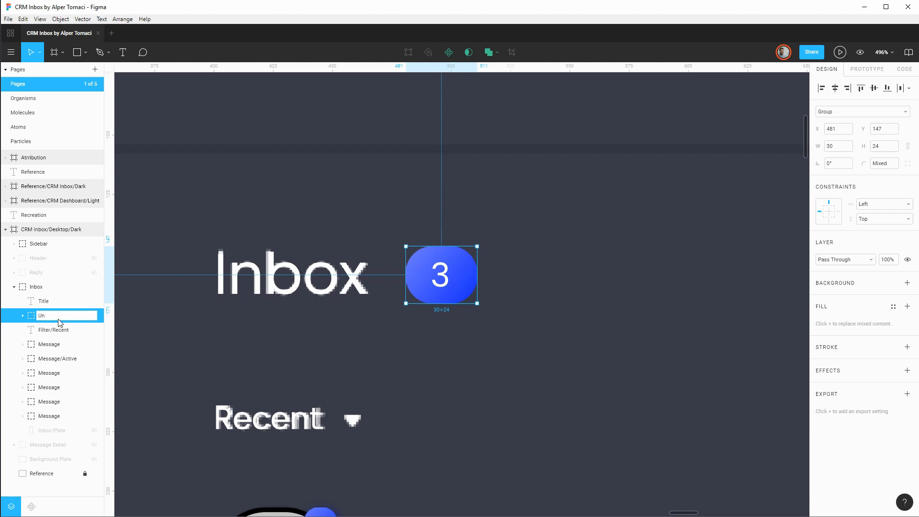
type("drad")
key("Return")
left_click(623, 276)
Draw a 36 × 36 rectangle at X 765, Y 142 over the blue plus button in the inbox header.
scroll(605, 273, "down", 5)
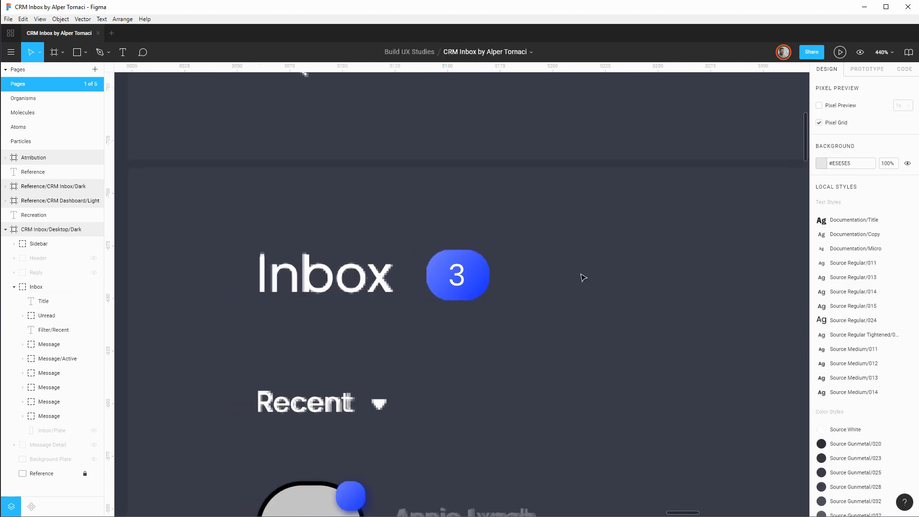
left_click_drag(671, 258, 328, 254)
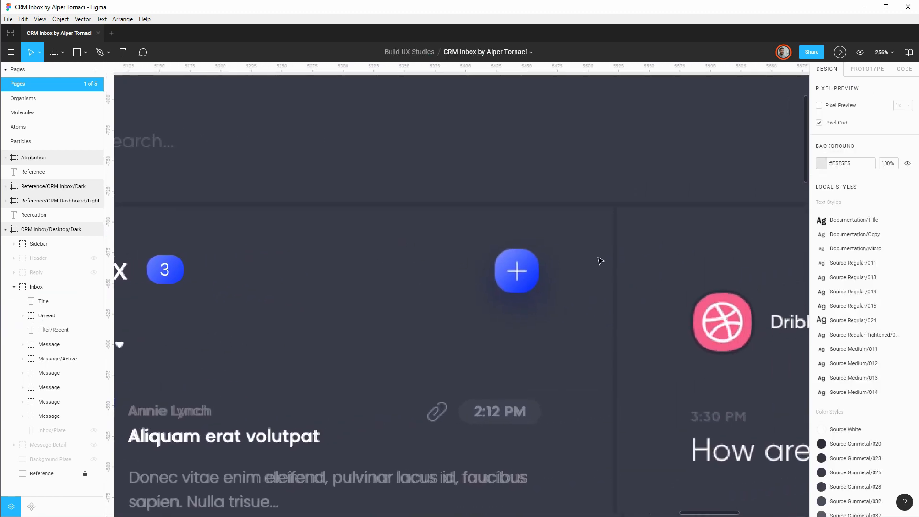
left_click_drag(567, 266, 486, 265)
scroll(425, 273, "up", 5)
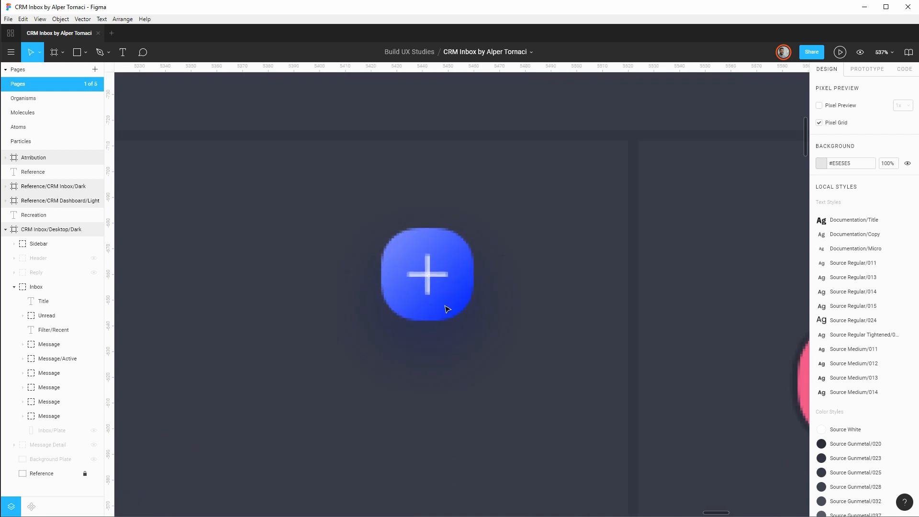
key("r")
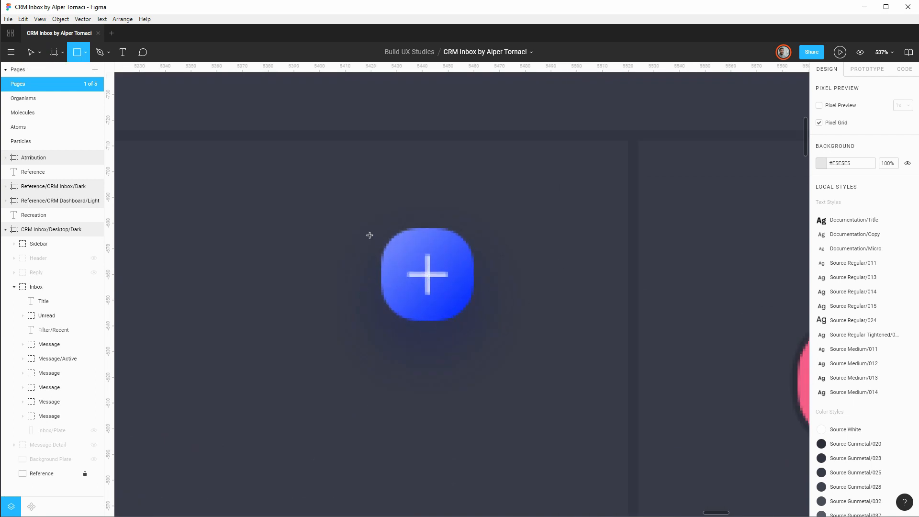
mouse_move(380, 228)
left_mouse_down()
mouse_move(456, 317)
mouse_move(475, 324)
left_mouse_up()
scroll(457, 293, "up", 1)
scroll(457, 293, "up", 4)
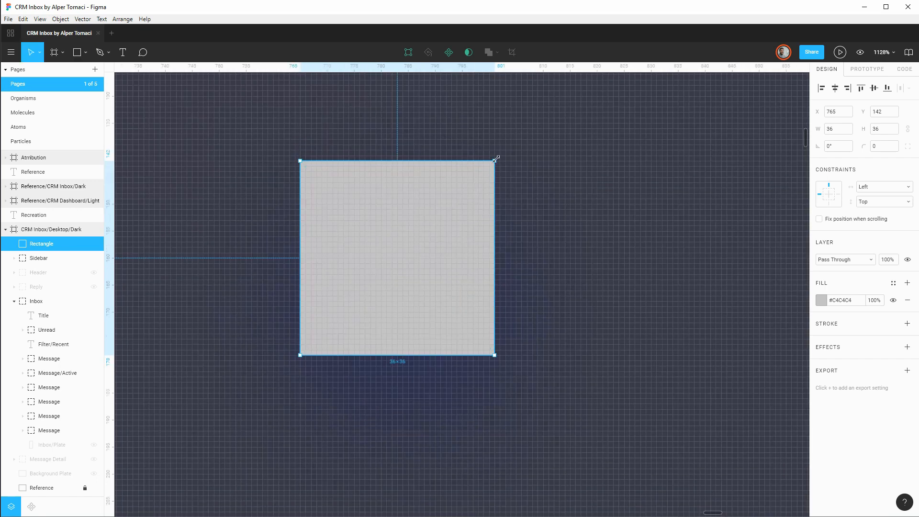
Set the corner radius of the 36 × 36 rectangle to 13.
left_click_drag(497, 162, 495, 162)
mouse_move(300, 354)
left_mouse_down()
mouse_move(305, 345)
mouse_move(300, 354)
left_mouse_up()
left_click(885, 149)
key("Up")
key("Up")
key("Up")
key("Up")
key("Up")
key("Up")
key("Up")
key("Up")
key("Up")
key("Up")
key("Up")
key("Up")
key("Up")
key("Up")
key("Up")
key("Up")
key("Up")
key("Up")
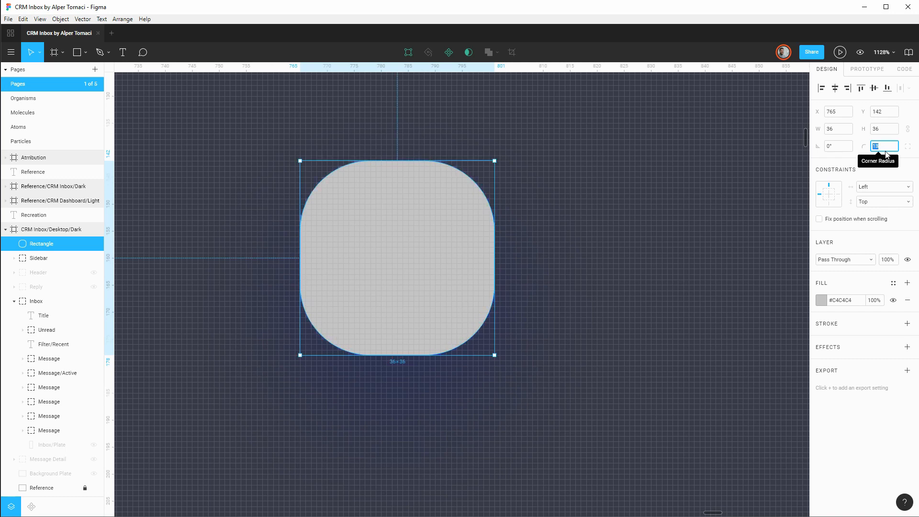
left_click(635, 276)
Move the rounded rectangle straight down to Y 181, just below the reference plus button.
left_click(390, 269)
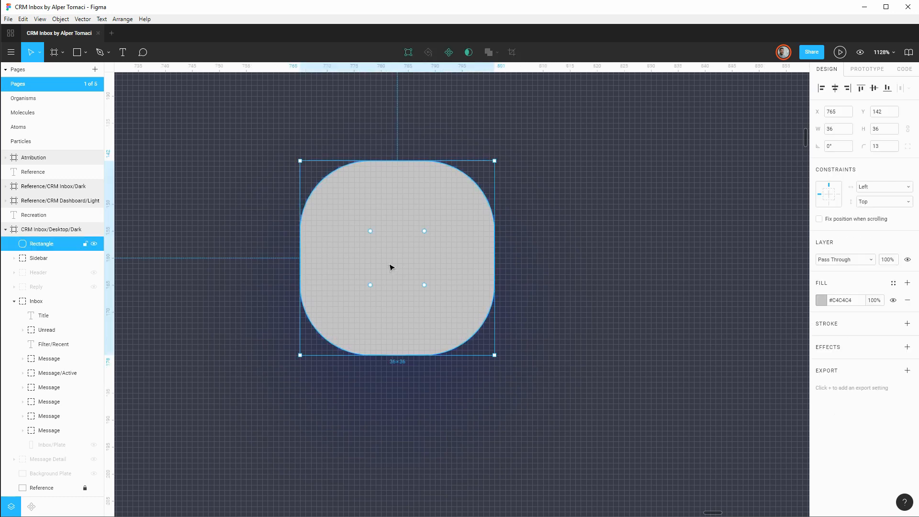
left_click_drag(391, 267, 404, 400)
scroll(562, 289, "down", 2)
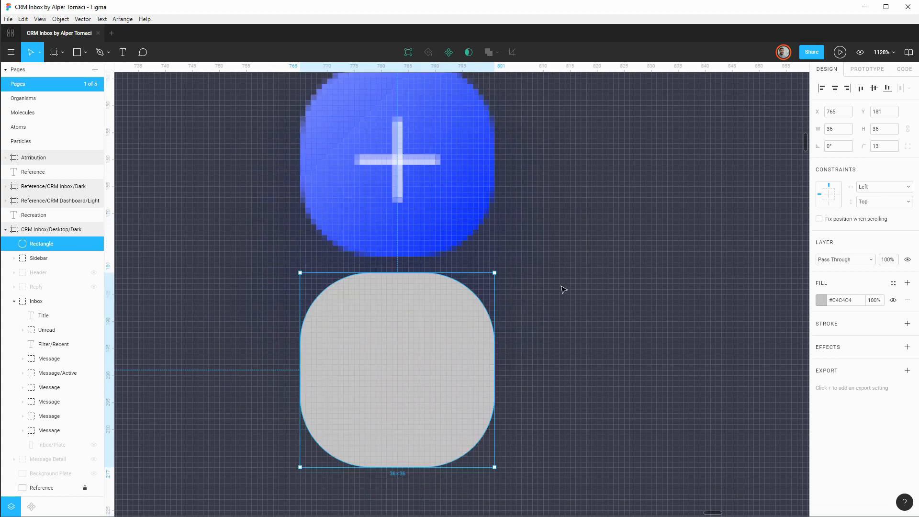
Change the rounded rectangle's fill to a linear gradient running diagonally from its upper-left to its lower-right corner.
left_click(820, 300)
left_click(717, 265)
left_click(718, 289)
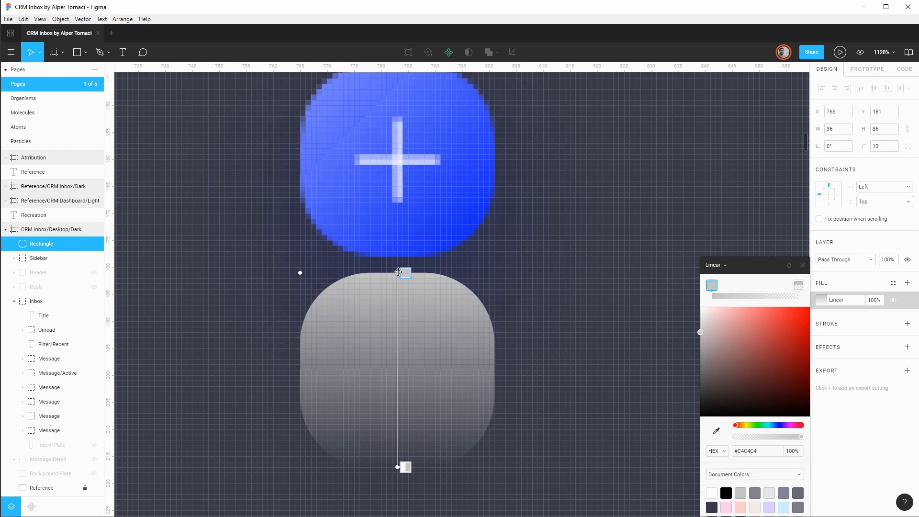
left_click_drag(398, 272, 300, 270)
left_click_drag(397, 467, 494, 466)
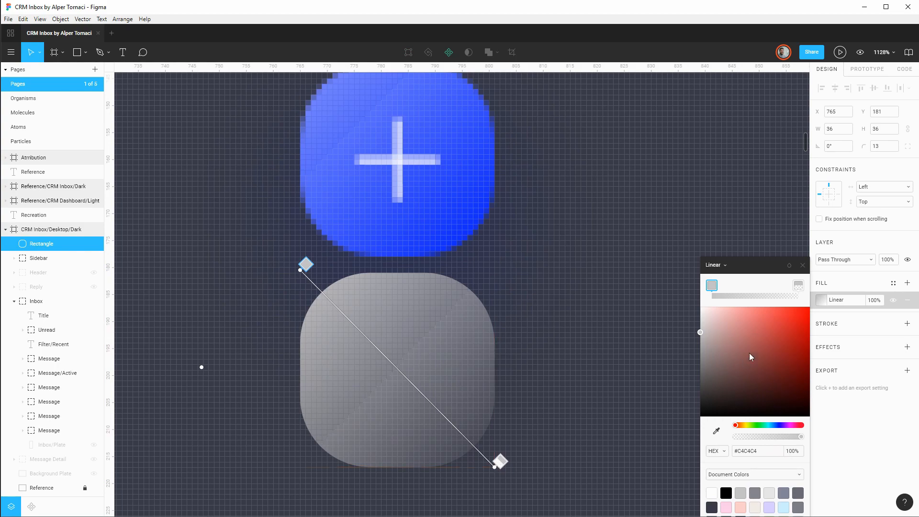
Sample the gradient stops from the reference plus button, #707EF9 for the start and #1229F9 at full opacity for the end.
left_click(716, 430)
scroll(564, 283, "up", 2)
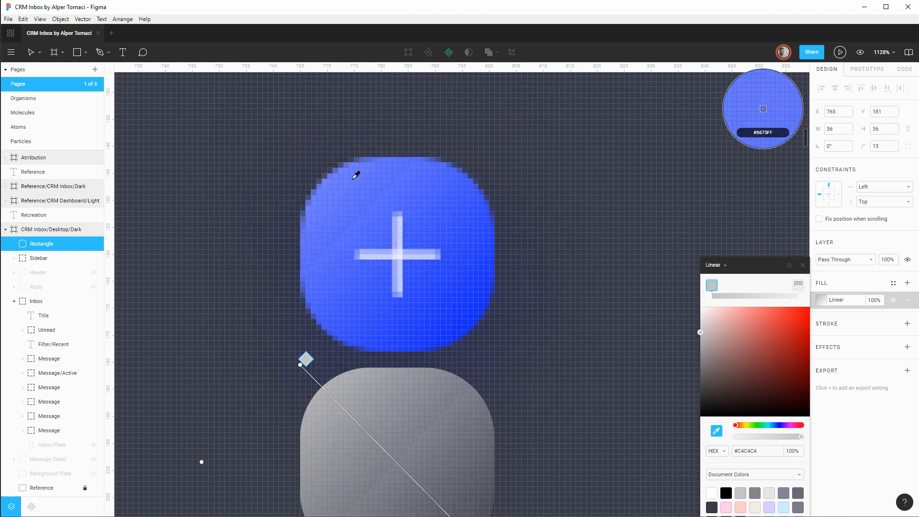
left_click(328, 178)
scroll(598, 341, "down", 3)
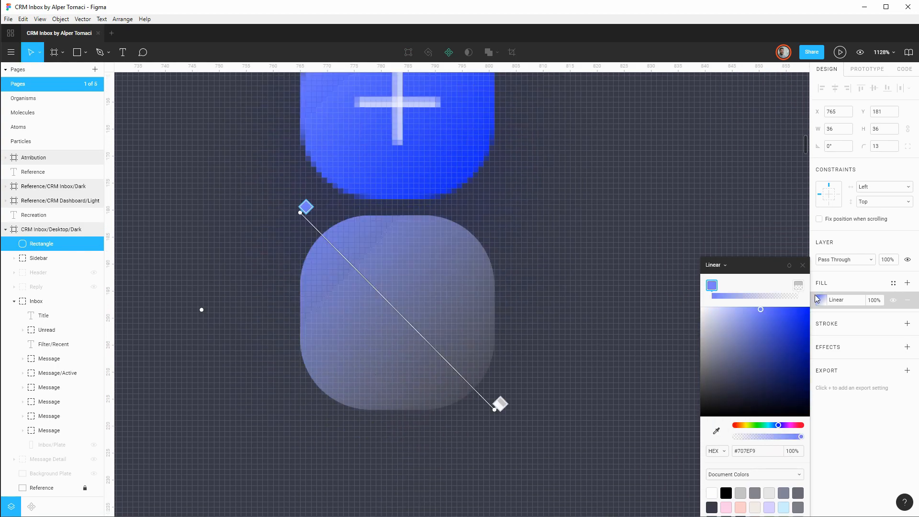
left_click(798, 285)
left_click(716, 430)
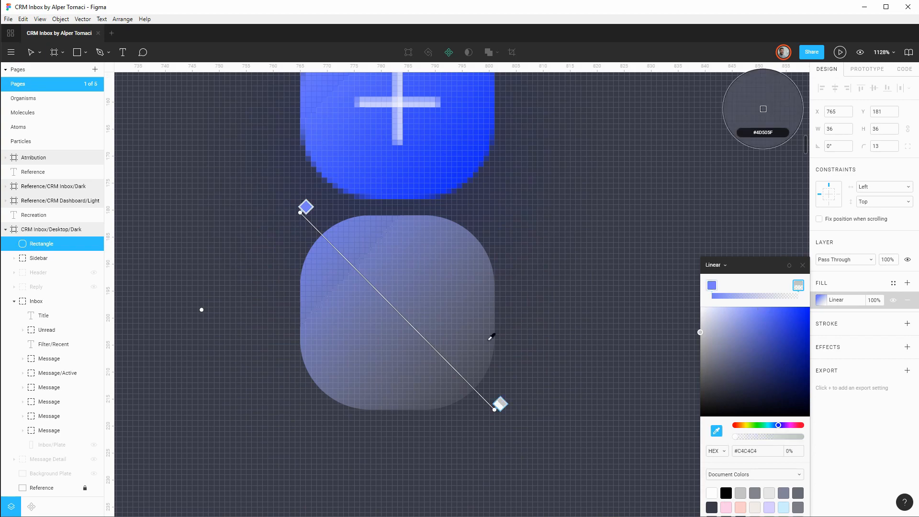
left_click(473, 171)
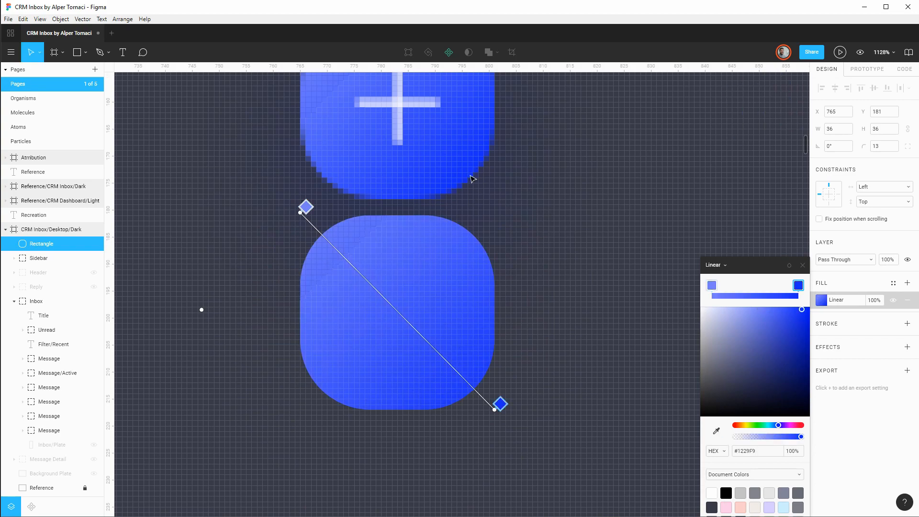
left_click(802, 265)
Move the gradient rectangle back up over the reference plus button at Y 142.
left_click(580, 238)
scroll(580, 237, "down", 3)
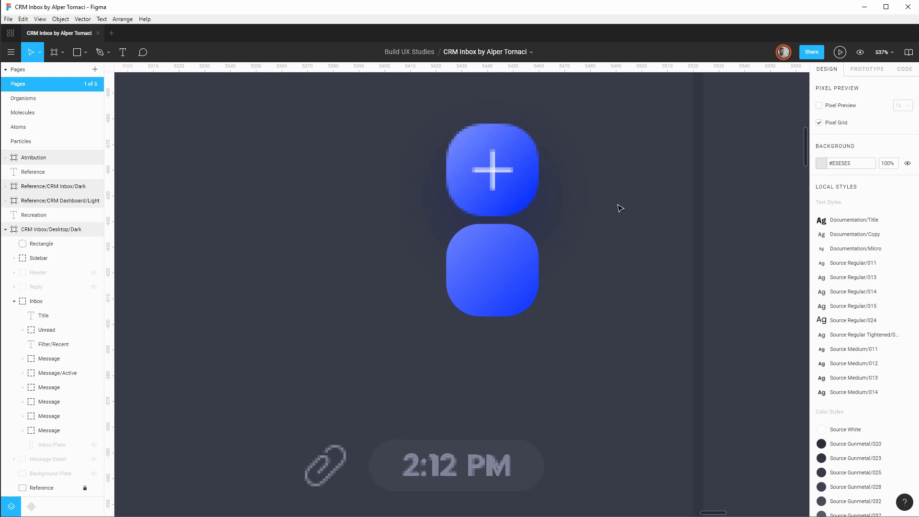
left_click_drag(607, 203, 531, 281)
left_click(458, 345)
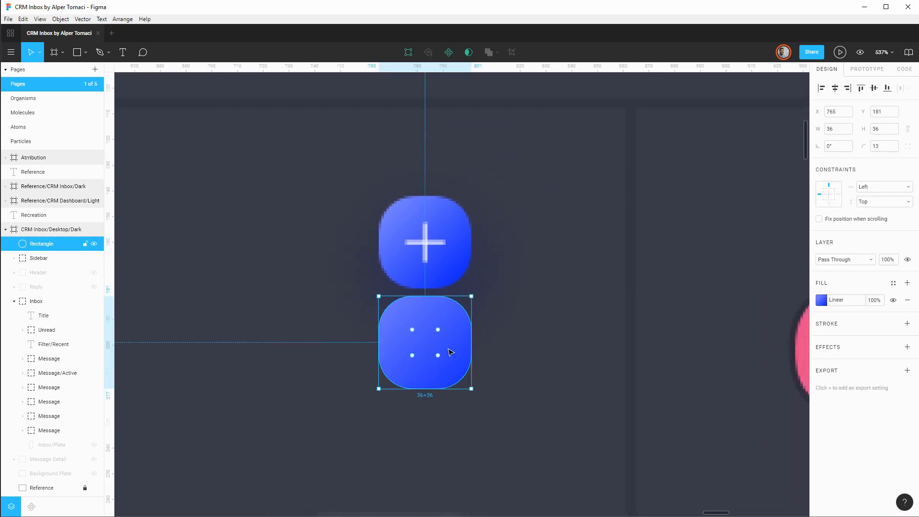
left_click_drag(450, 352, 448, 256)
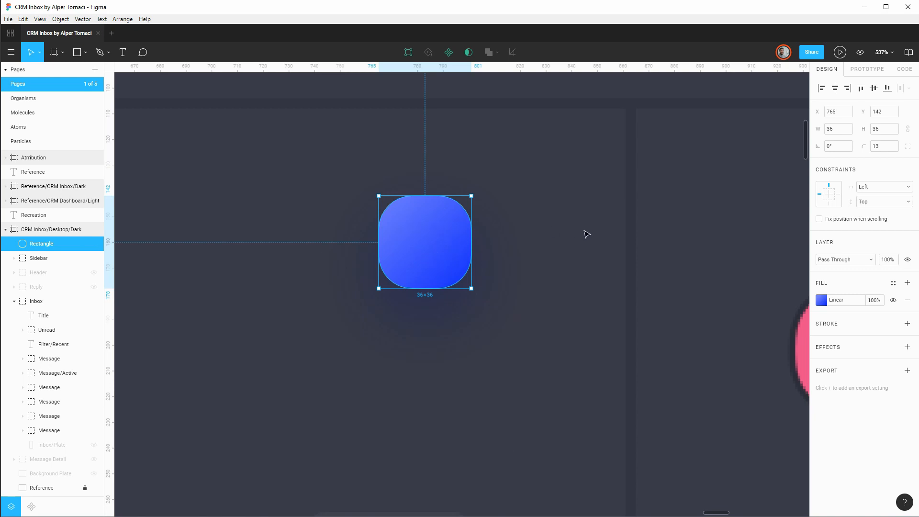
Move the gradient rectangle's layer into the Inbox group directly below Unread and rename it Add Button/Plate.
scroll(584, 234, "down", 5)
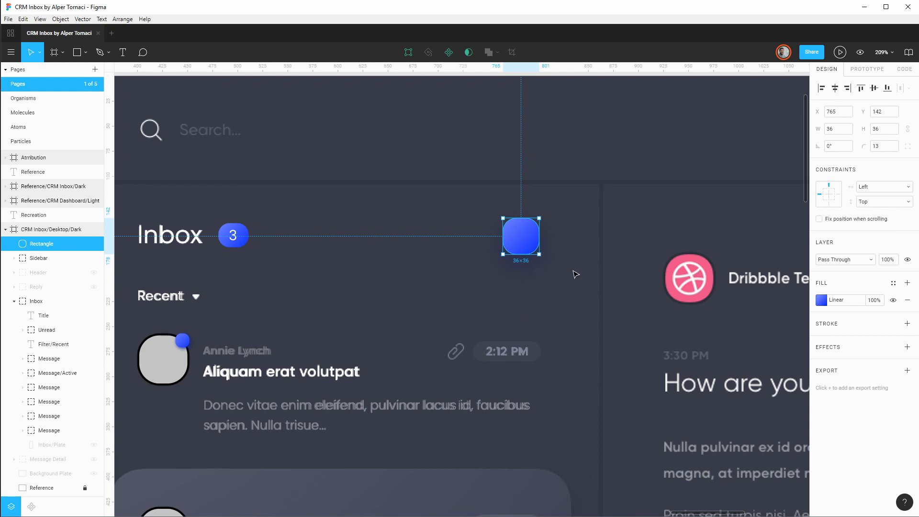
scroll(561, 267, "up", 5)
scroll(560, 266, "up", 1)
left_click(557, 228)
left_click(496, 208)
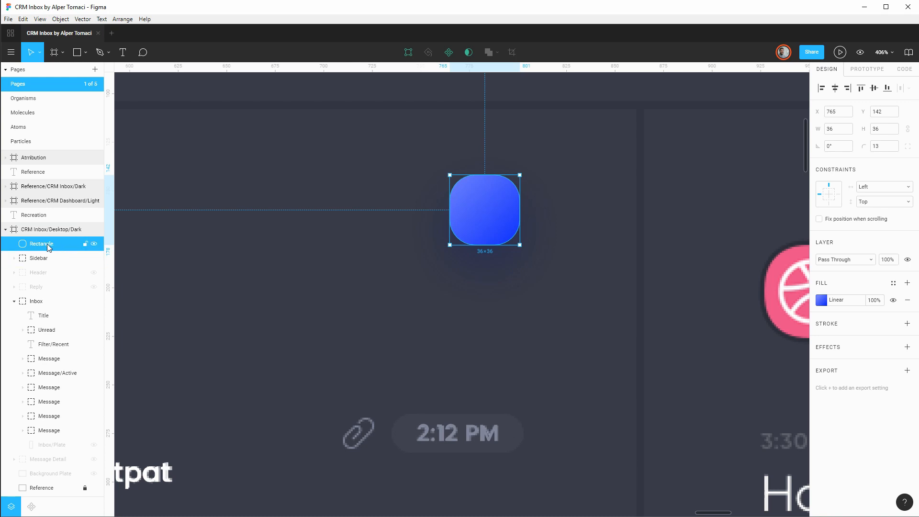
left_click_drag(47, 246, 64, 334)
double_click(65, 333)
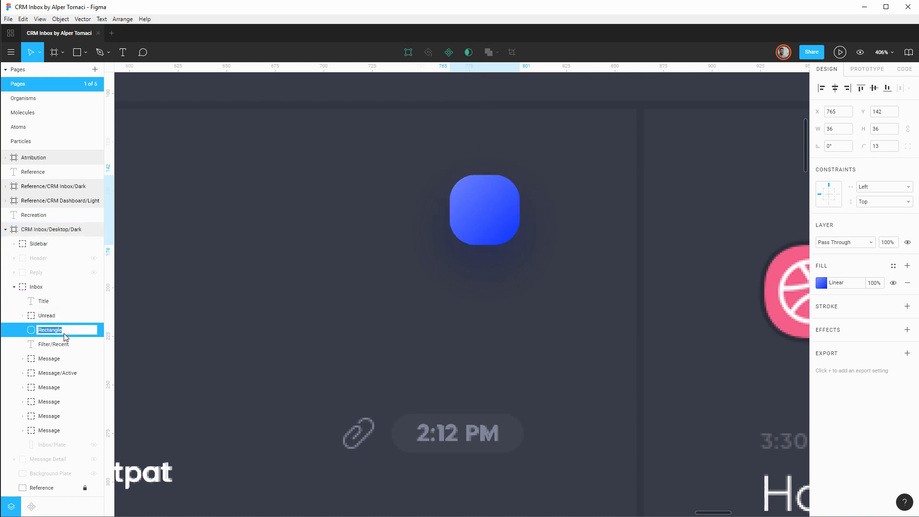
type("Add Butto")
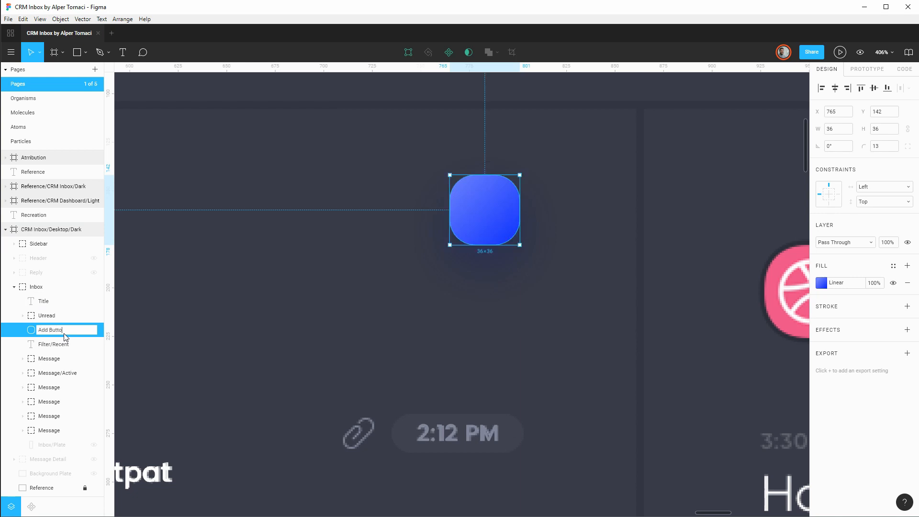
type("n/Plate")
key("Return")
Draw a 68 × 20 rectangle at X 735, Y 265 over the first message's 2:12 PM timestamp badge.
scroll(261, 303, "down", 3)
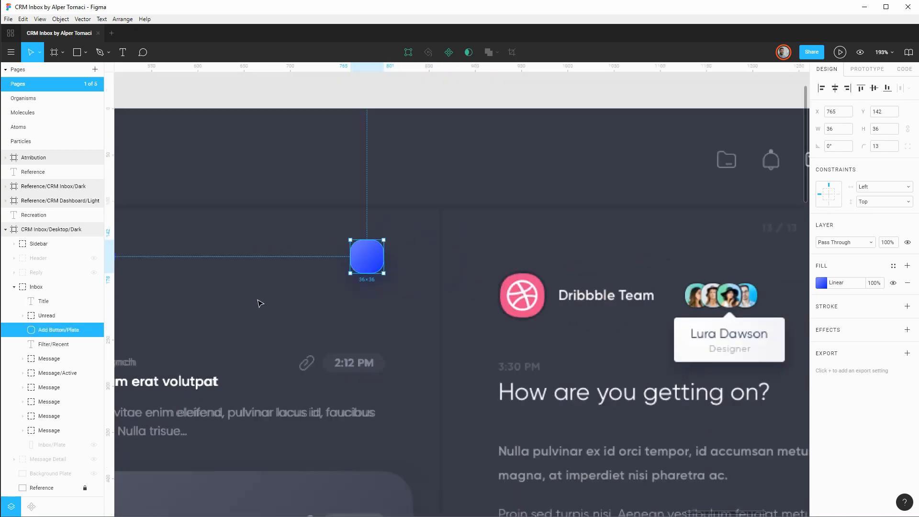
left_click(223, 305)
left_click_drag(223, 304, 464, 260)
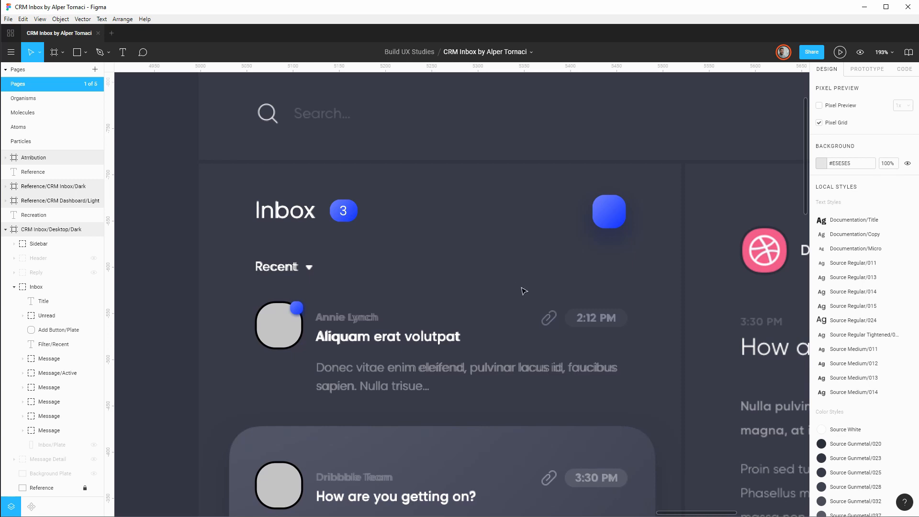
left_click_drag(538, 285, 447, 248)
scroll(504, 281, "up", 3)
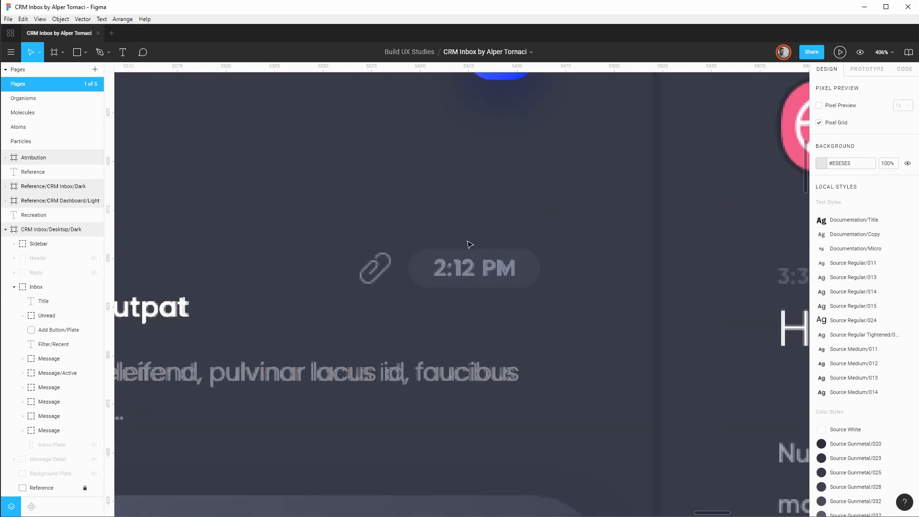
key("r")
left_click_drag(409, 249, 540, 288)
scroll(529, 276, "up", 5)
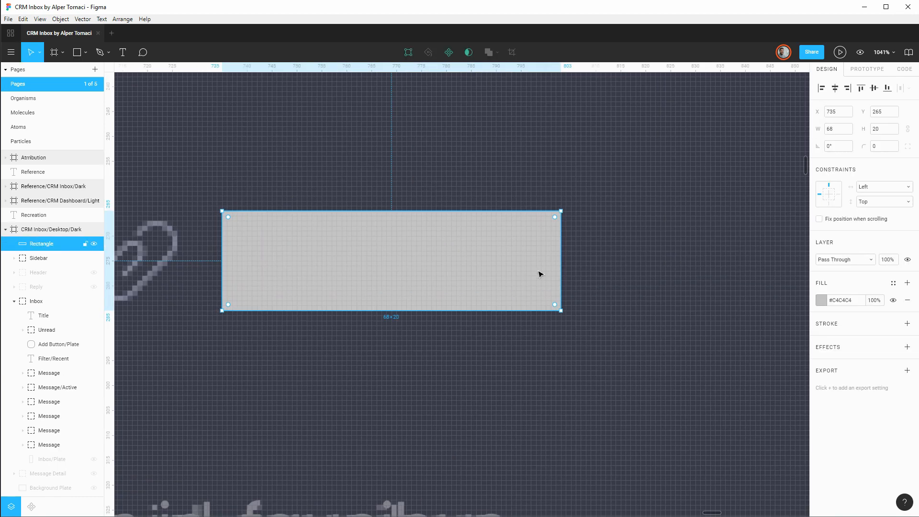
mouse_move(558, 206)
left_mouse_down()
mouse_move(531, 218)
mouse_move(537, 225)
mouse_move(542, 212)
mouse_move(559, 211)
left_mouse_up()
mouse_move(221, 310)
left_mouse_down()
mouse_move(256, 311)
mouse_move(221, 311)
mouse_move(222, 299)
mouse_move(223, 309)
left_mouse_up()
Set the timestamp rectangle's corner radius to 10.
left_click(880, 151)
key("Up")
key("Up")
key("Up")
key("Up")
key("Up")
key("Up")
key("Up")
key("Up")
key("Up")
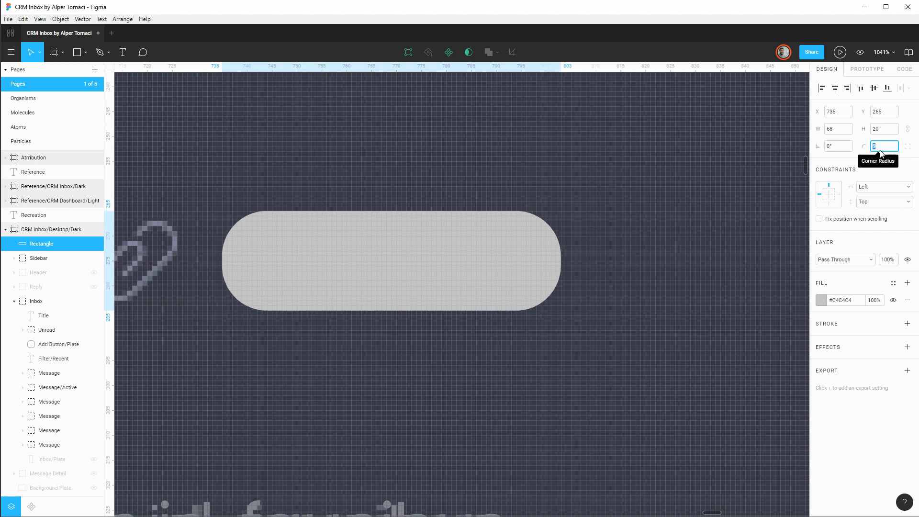
key("Up")
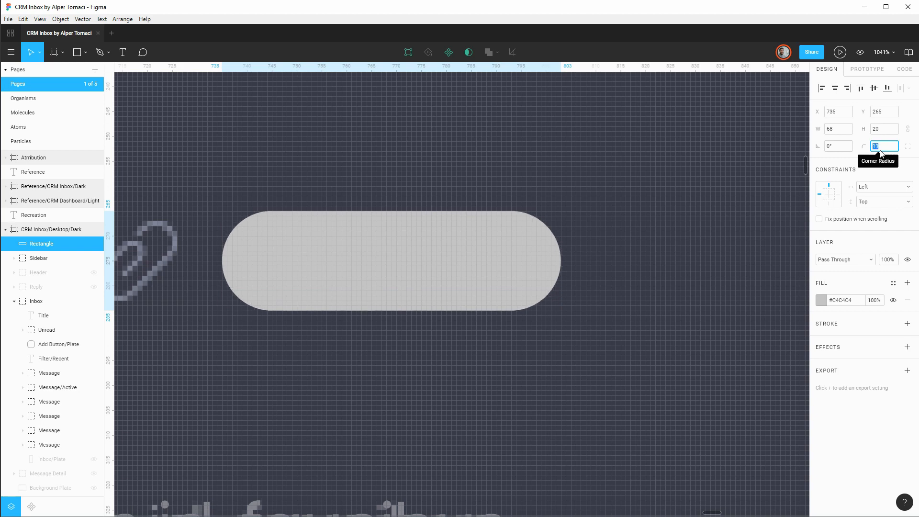
key("Down")
left_click(677, 230)
Move the timestamp rectangle down to Y 275 and fill it with #40424F sampled from the reference badge.
left_click(408, 264)
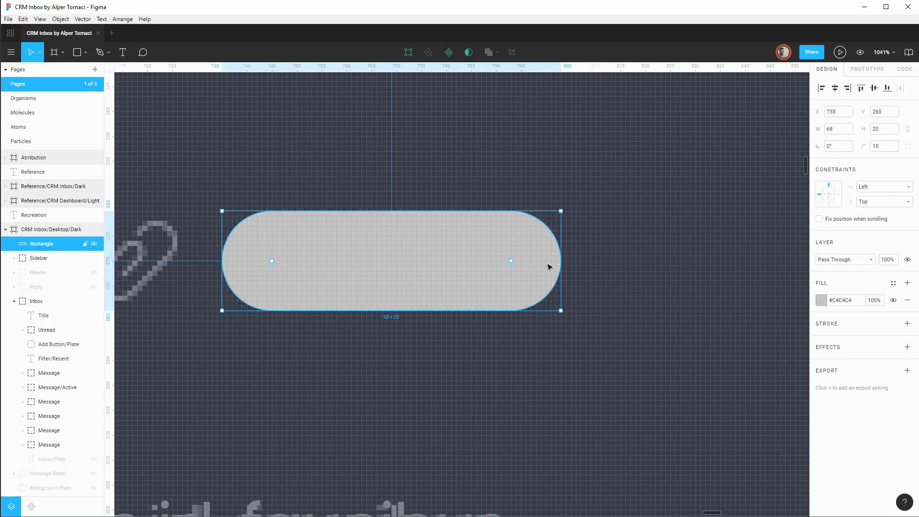
left_click_drag(549, 266, 549, 317)
left_click(821, 300)
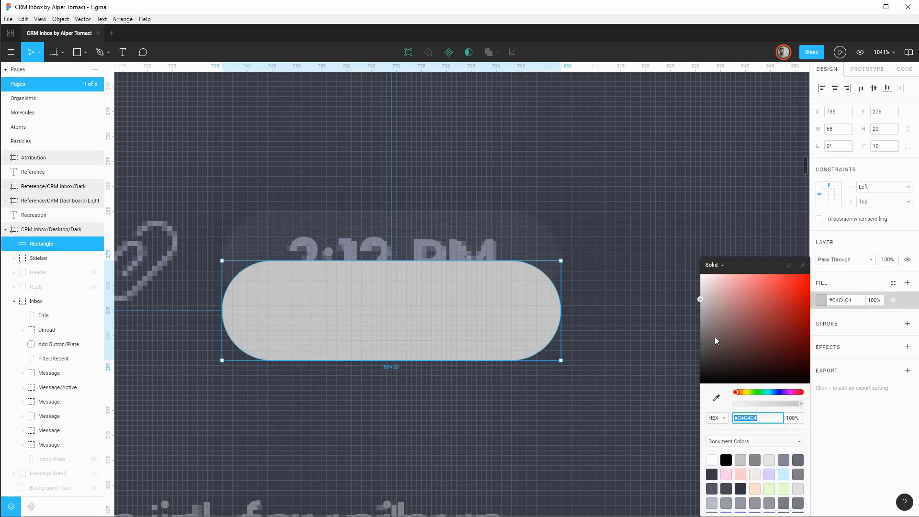
left_click(716, 397)
left_click(446, 229)
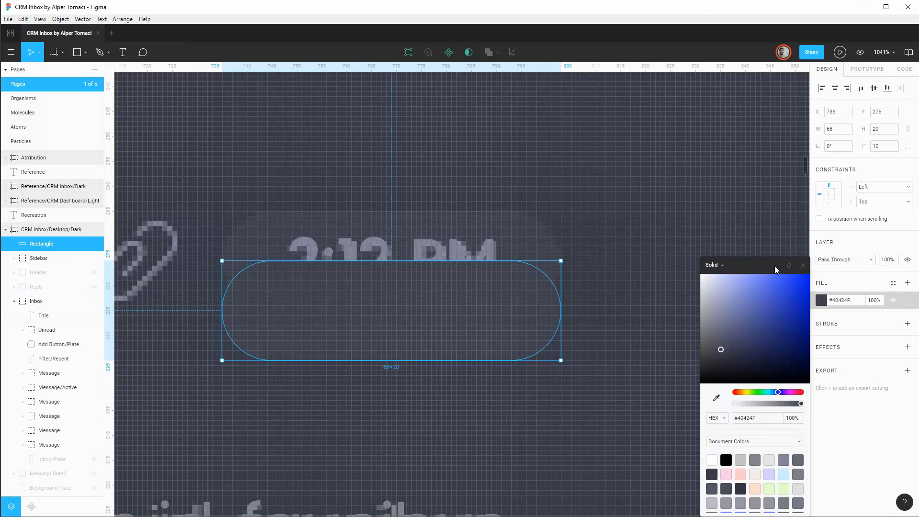
left_click(802, 264)
Move the timestamp rectangle back up to Y 265 and rename its layer Timestamp/Plate.
key("shift+Up")
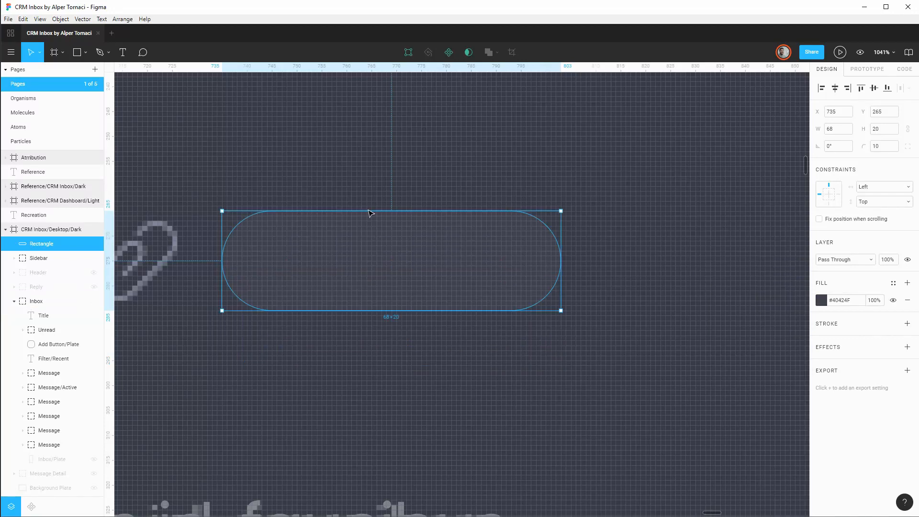
double_click(41, 247)
type("Timestamp/P")
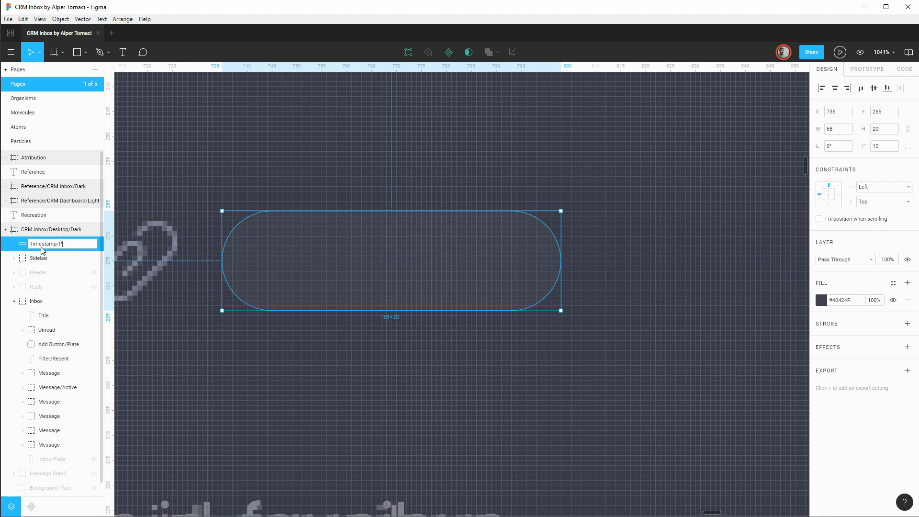
type("late")
key("Return")
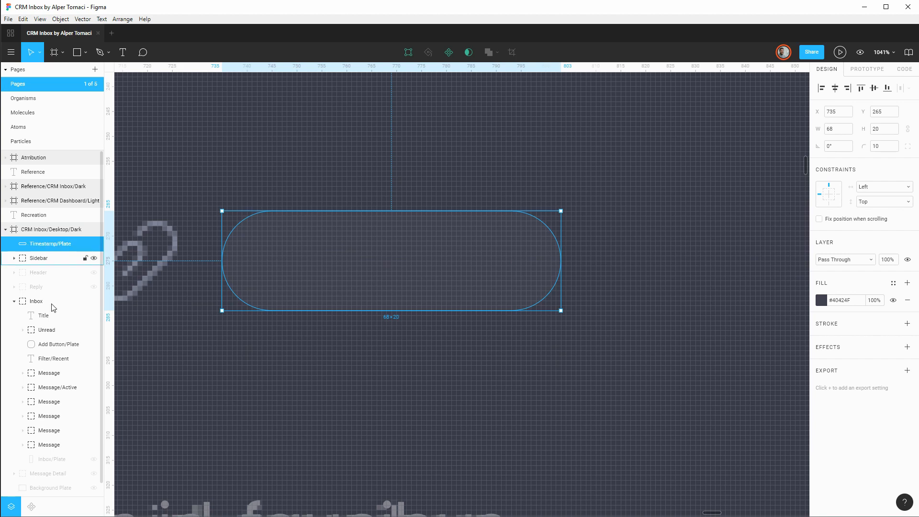
Move the Timestamp/Plate layer into the first Message group, directly below the Message/Timestamp text.
scroll(21, 361, "down", 1)
left_click(22, 359)
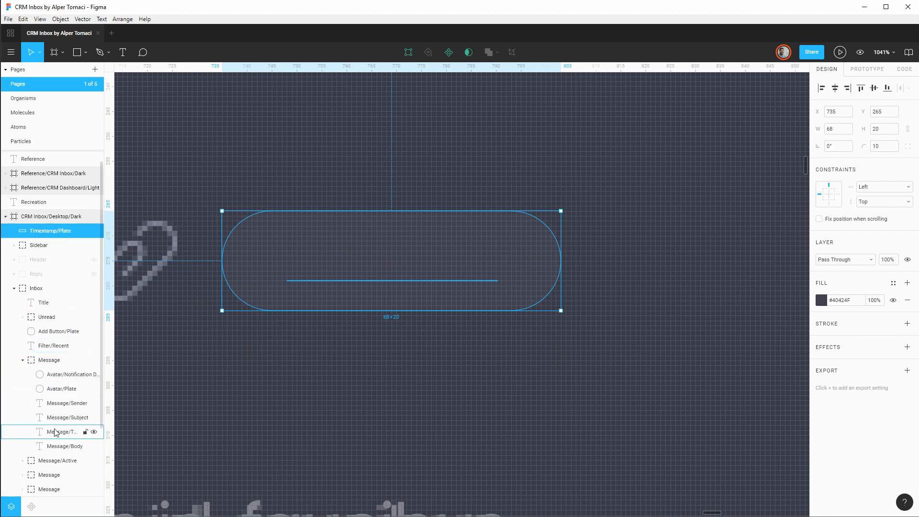
left_click_drag(47, 231, 60, 438)
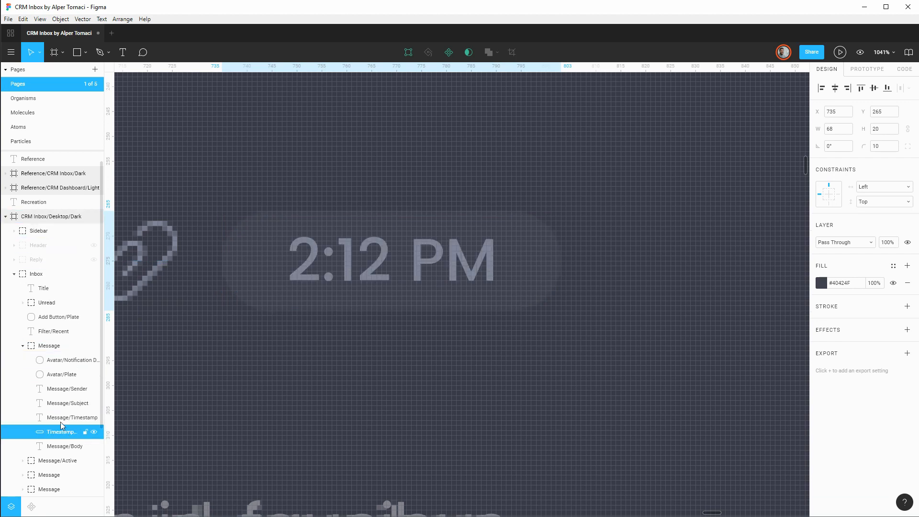
Group the timestamp text with Timestamp/Plate and name the group Message/Timestamp.
left_click(60, 419, "shift")
key("ctrl+g")
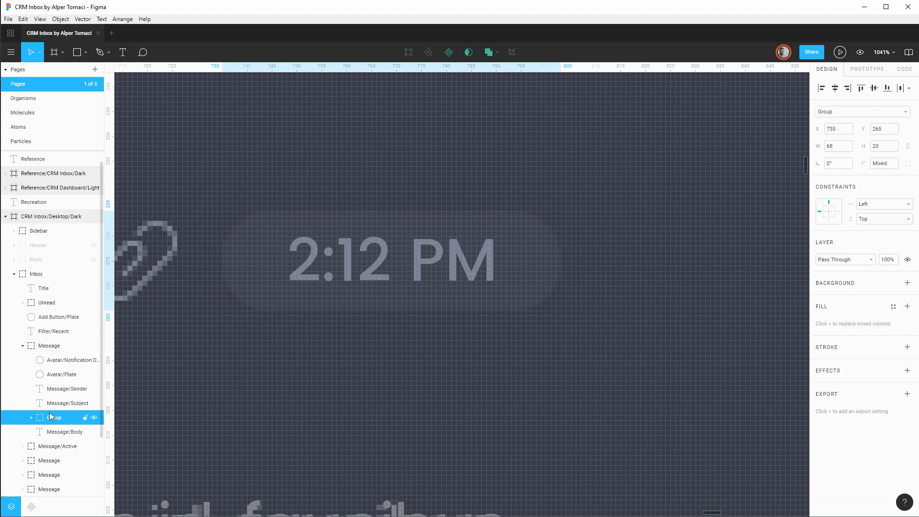
double_click(53, 416)
type("T")
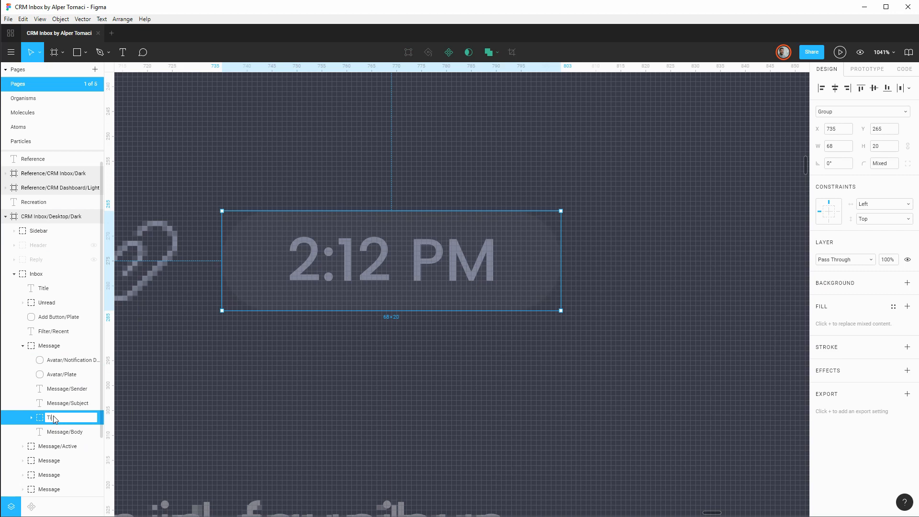
type("im")
key("BackSpace")
key("BackSpace")
key("BackSpace")
type("Message/Te")
key("BackSpace")
type("imestamp")
key("Return")
scroll(354, 296, "down", 3)
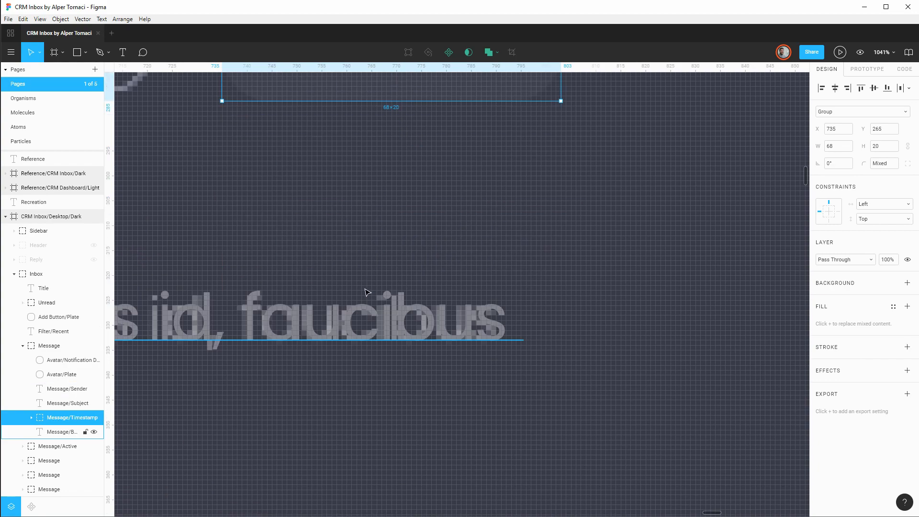
scroll(356, 290, "up", 2)
scroll(348, 286, "down", 4)
scroll(348, 286, "down", 5)
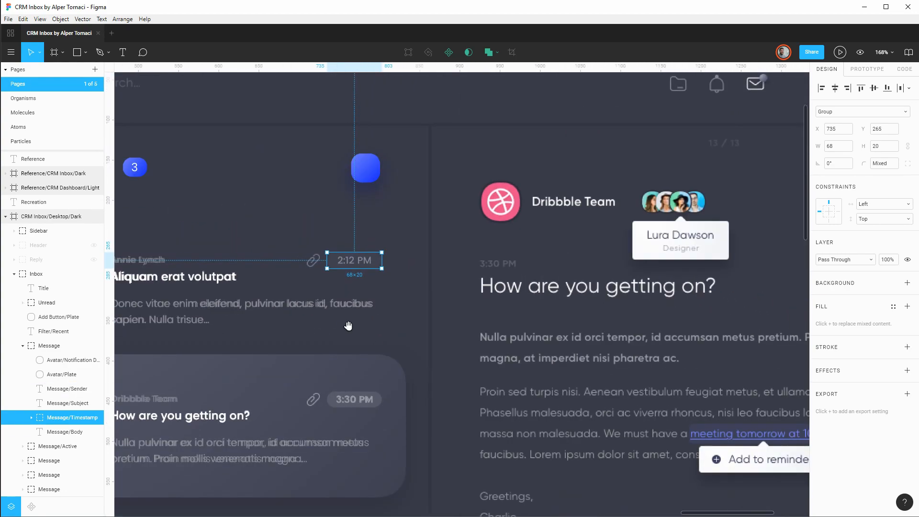
left_click_drag(349, 324, 477, 294)
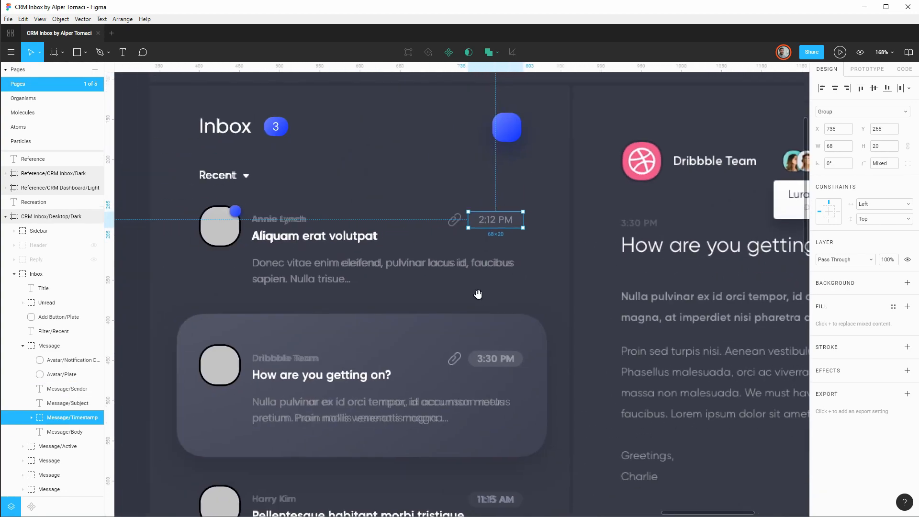
Copy the Timestamp/Plate layer from the first message's timestamp group and paste it into the Message/Active group.
left_click(31, 417)
scroll(74, 385, "down", 3)
left_click(70, 346)
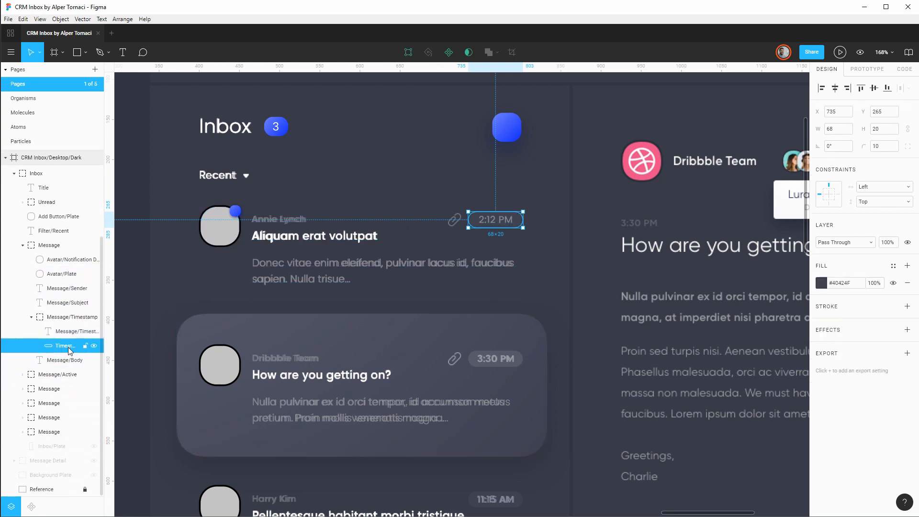
left_click(32, 317)
left_click(23, 274)
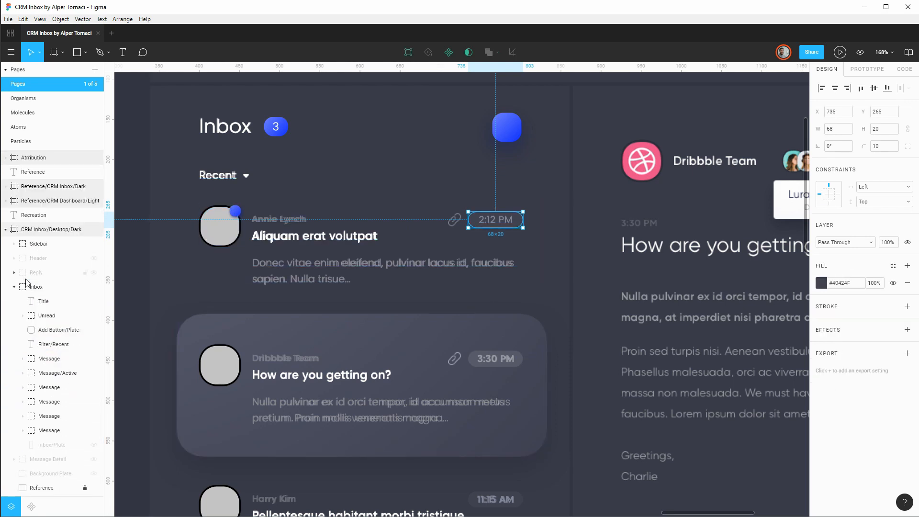
left_click(23, 373)
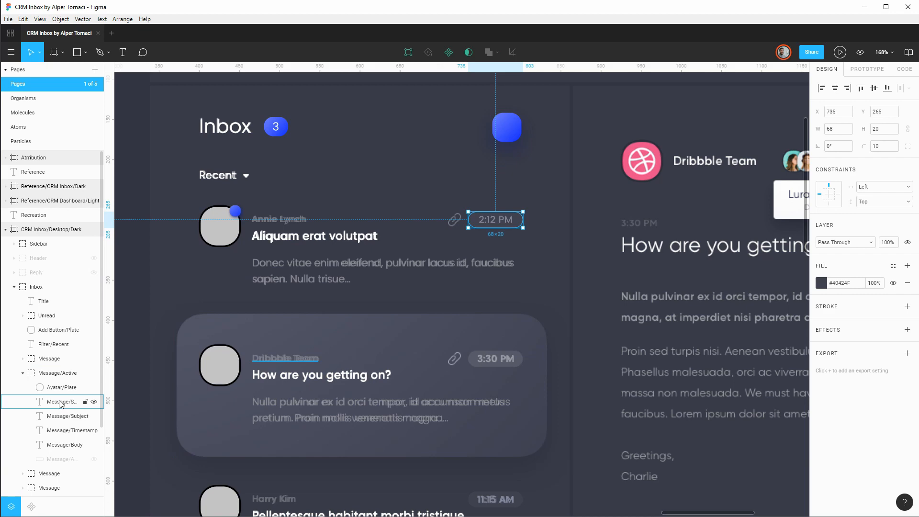
left_click(60, 404)
key("ctrl+v")
Fill the active message's Timestamp/Plate with #575868 and place it behind the 3:30 PM text at X 735, Y 438.
left_click(821, 283)
left_click(718, 339)
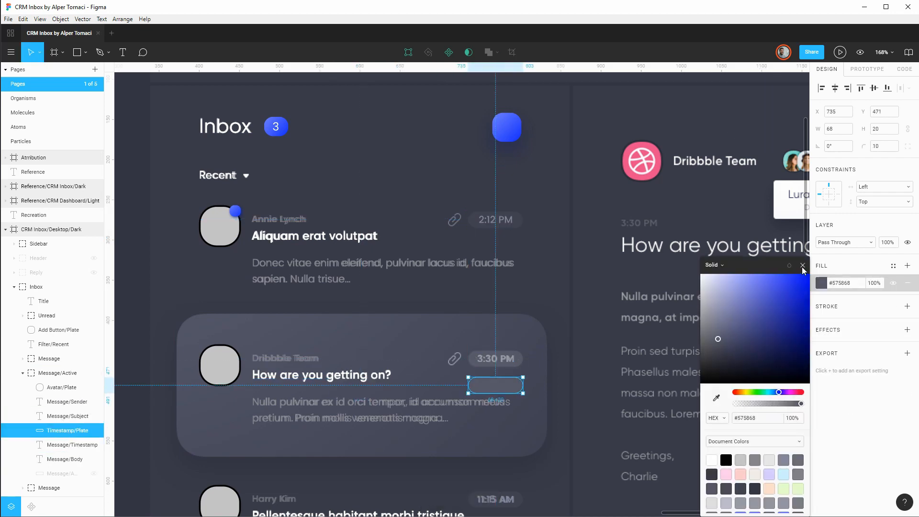
left_click(802, 266)
scroll(507, 394, "up", 8)
key("ctrl+bracketleft")
Group the active message's timestamp text with its plate and name the group Message/Timestamp.
left_click(61, 432, "shift")
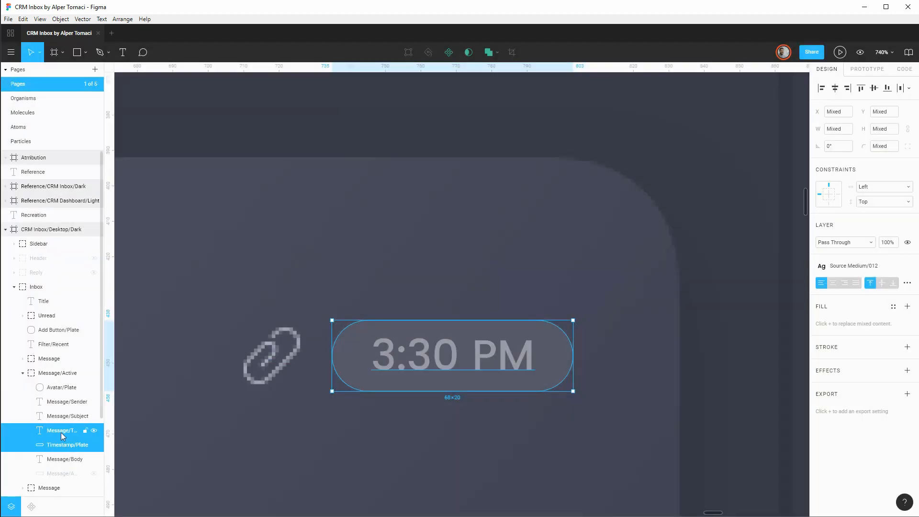
key("ctrl+g")
double_click(61, 430)
type("Message/Timestamp")
key("Return")
left_click(23, 373)
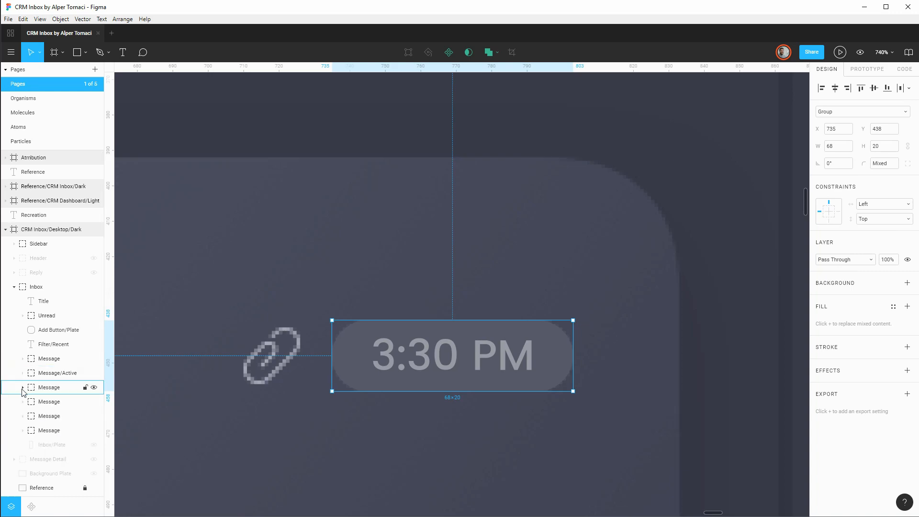
Paste a Timestamp/Plate behind the third message's 11:15 AM text at X 735, Y 613 and group it with the text.
left_click(22, 387)
scroll(452, 356, "down", 7)
left_click_drag(381, 386, 463, 391)
left_click(463, 391)
left_click(49, 388)
key("ctrl+v")
left_click_drag(49, 390, 57, 452)
left_click_drag(326, 391, 506, 350)
scroll(482, 358, "up", 7)
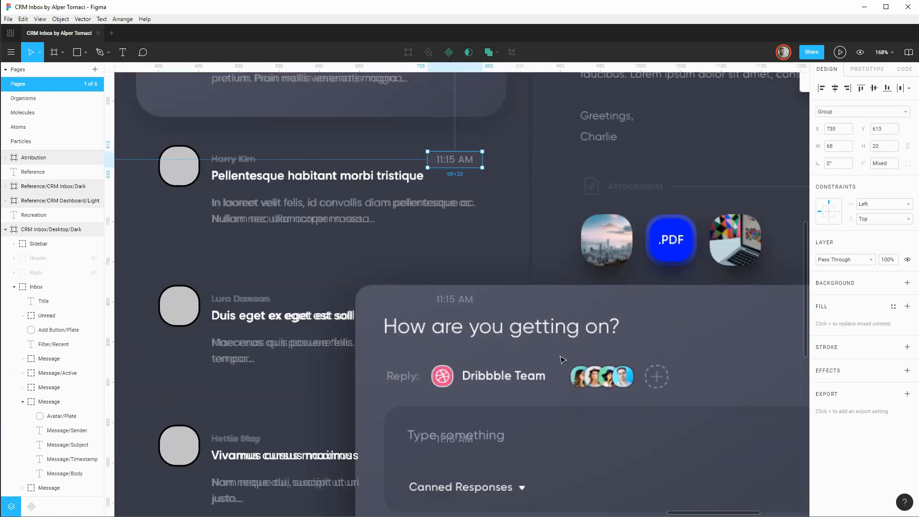
Hide the Reference layer and show the Background Plate layer.
left_click(23, 402)
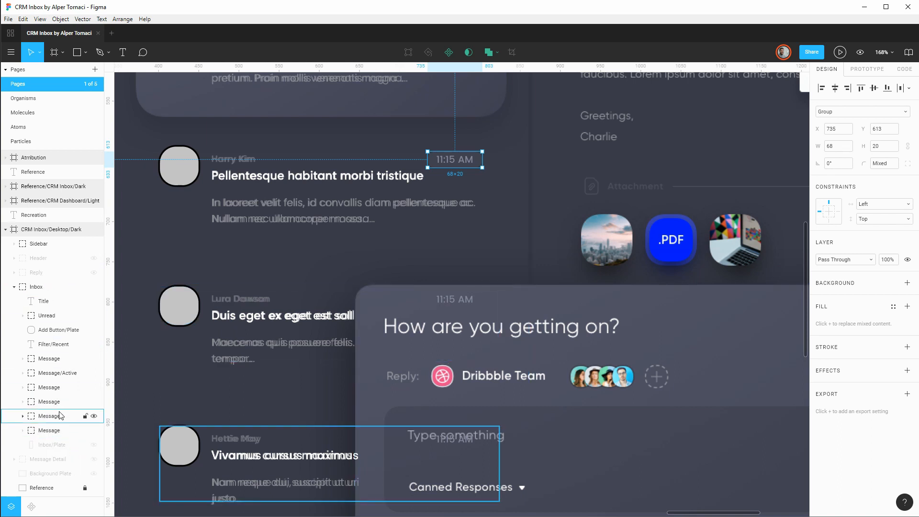
left_click(95, 488)
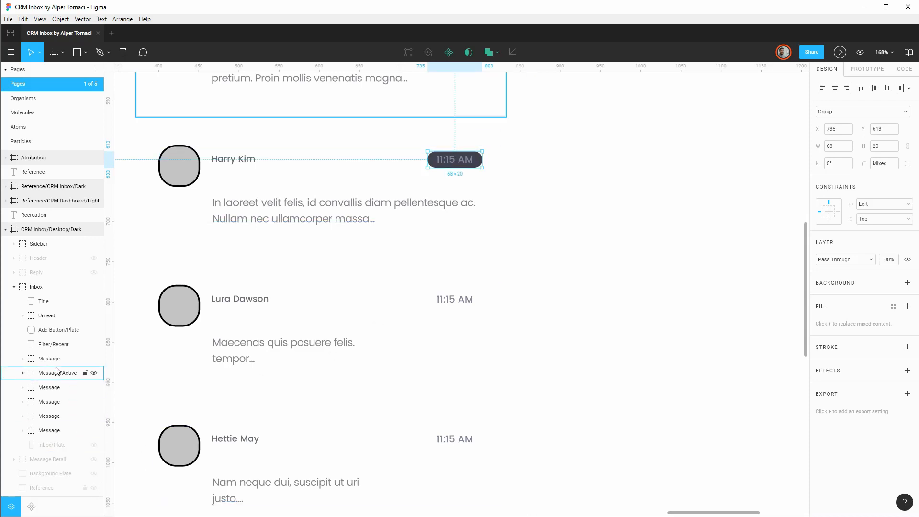
left_click(94, 474)
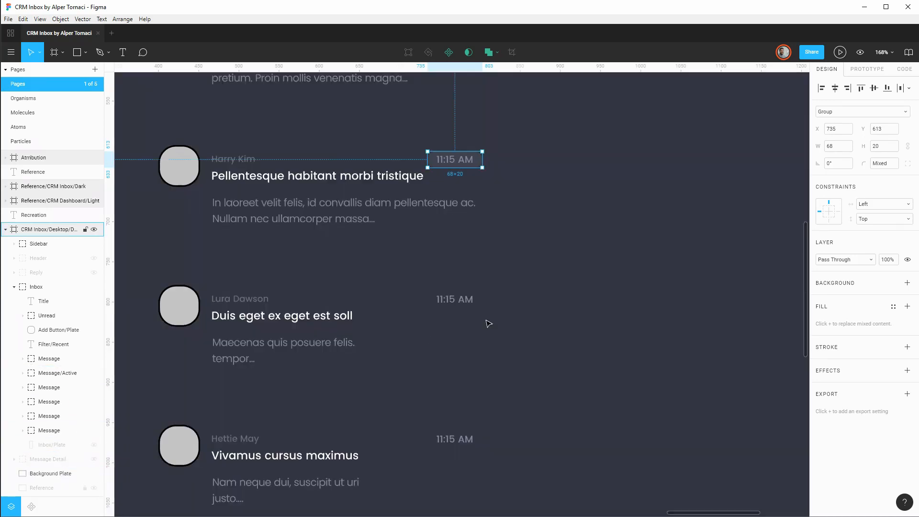
Paste a Timestamp/Plate for the fourth message and place it over the 11:15 AM text at X 735, Y 788.
left_click(303, 347)
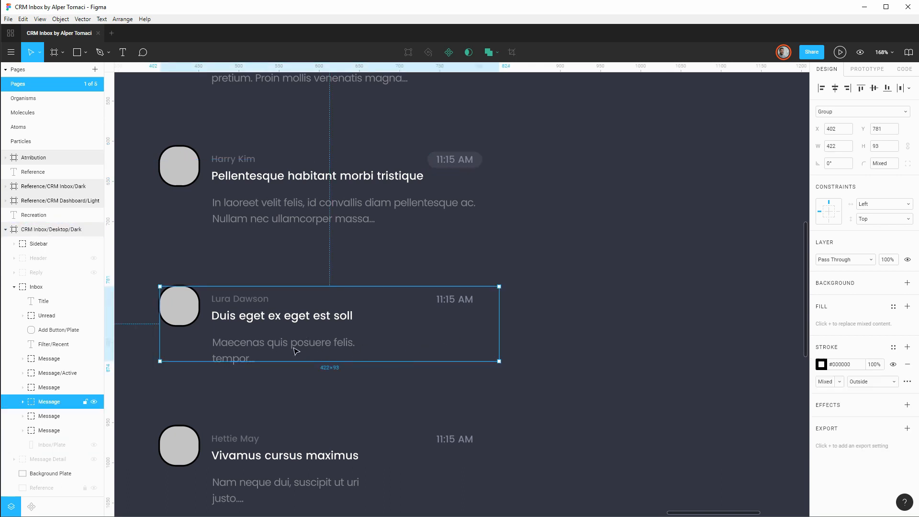
double_click(351, 347)
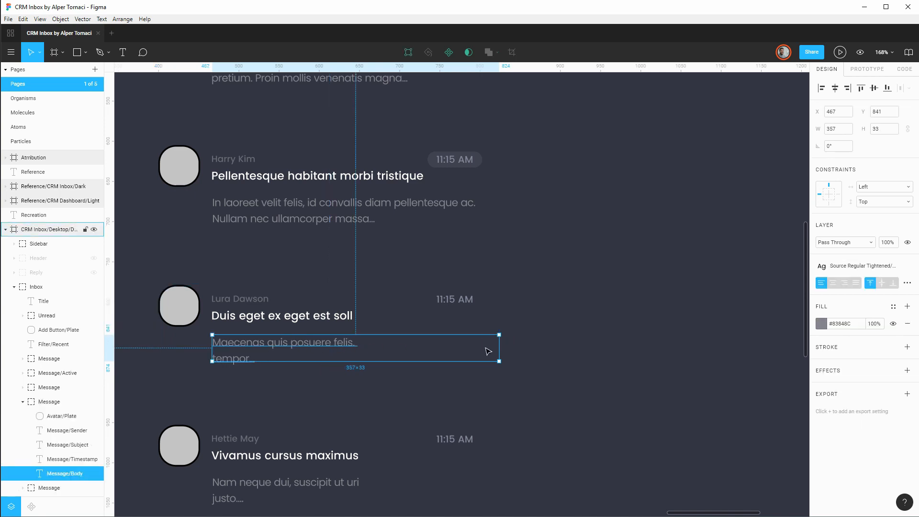
left_click(582, 332)
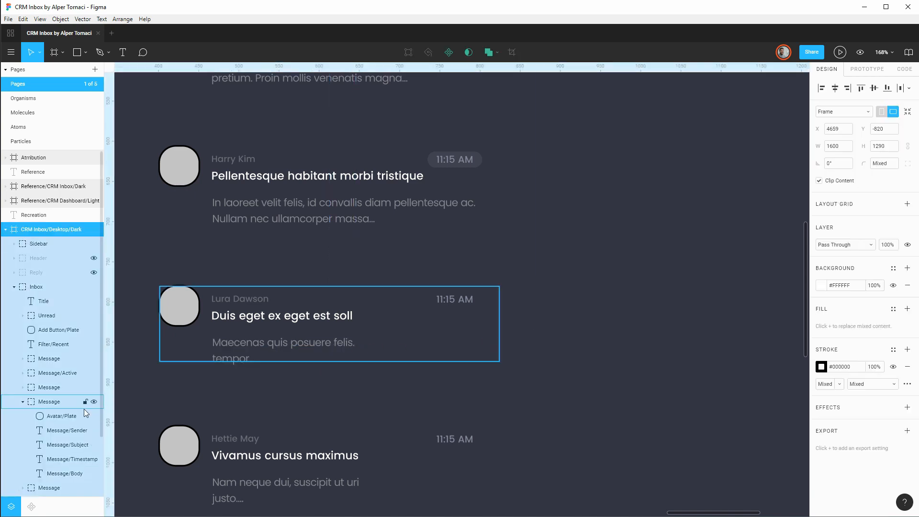
left_click(47, 401)
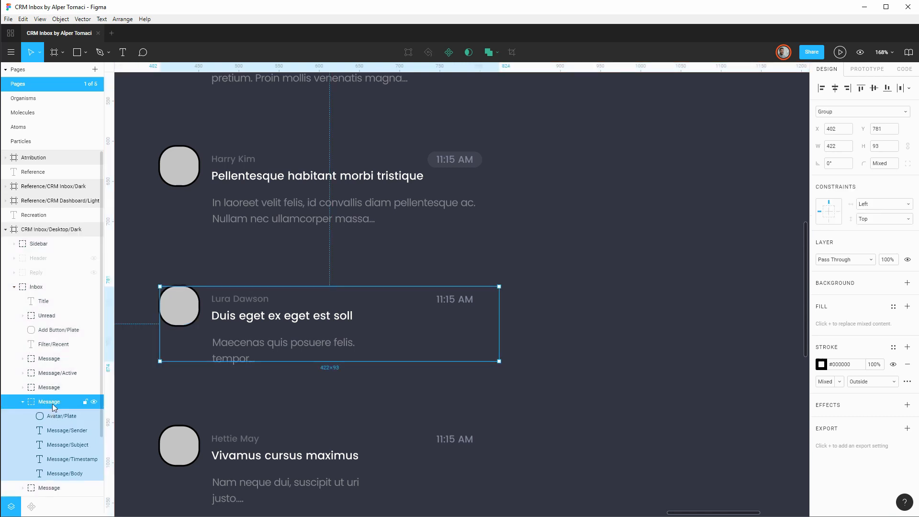
key("ctrl+v")
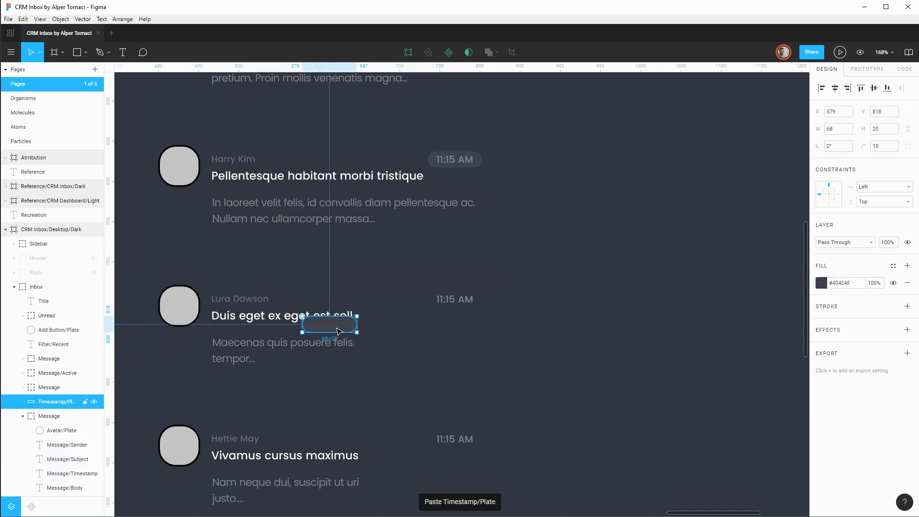
left_click_drag(339, 326, 464, 306)
key("shift+2")
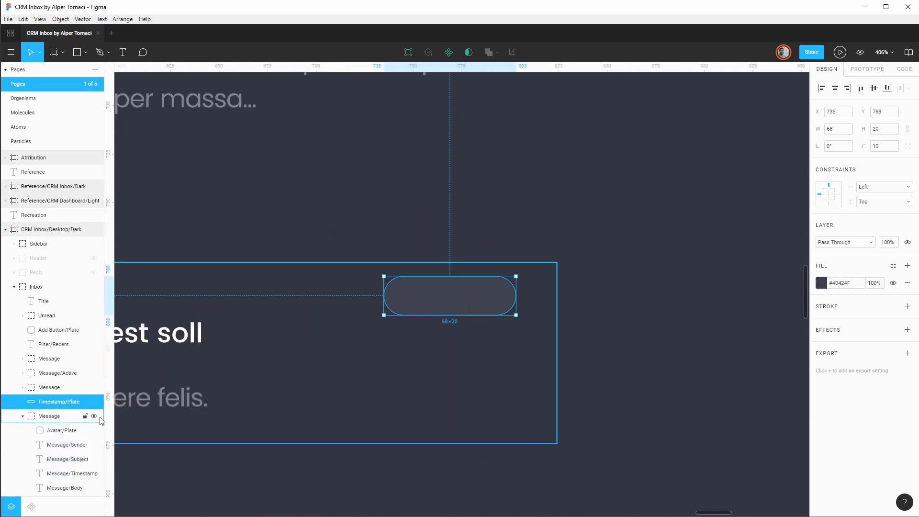
Move the pasted plate layer below Message/Timestamp in the fourth Message group and shift the plate up to Y 787.
left_click_drag(57, 401, 79, 479)
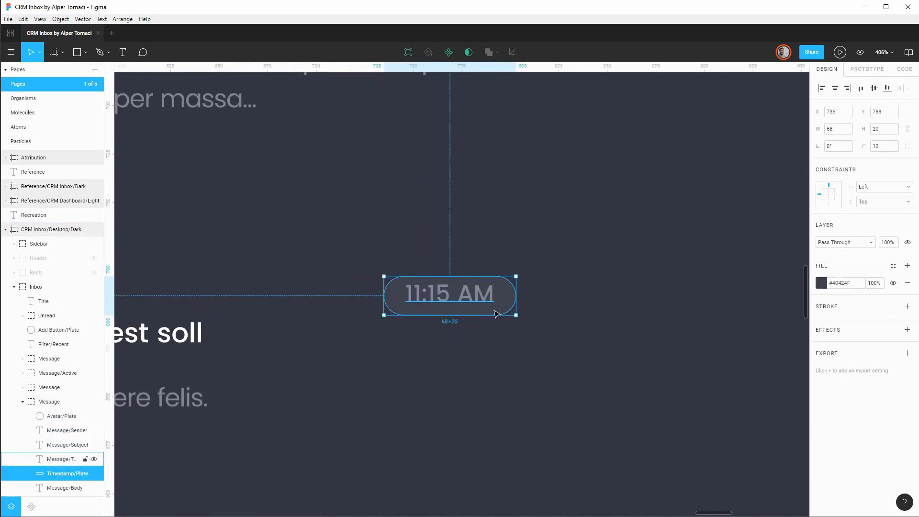
left_click_drag(497, 311, 498, 314)
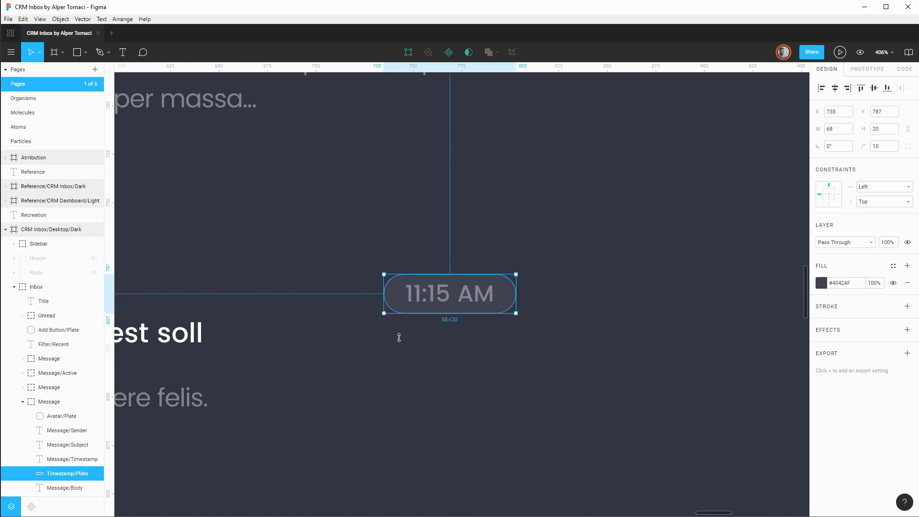
scroll(494, 317, "down", 5, "ctrl")
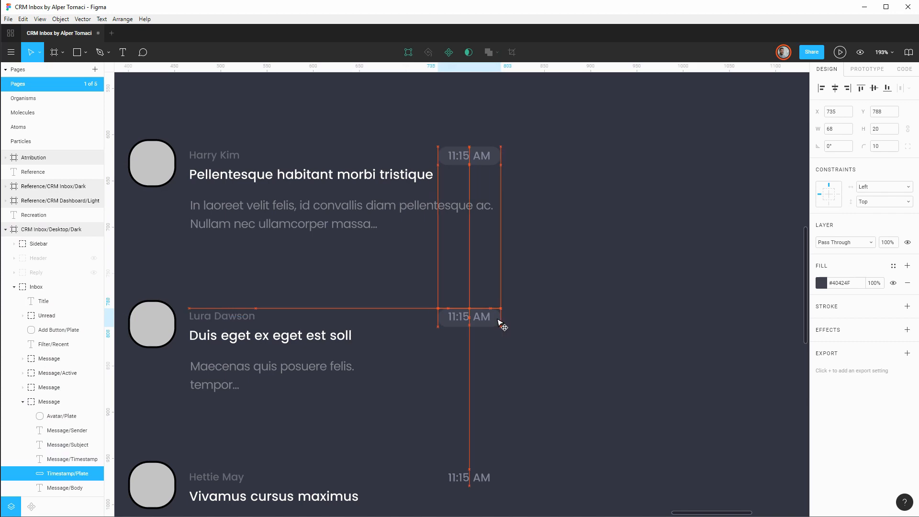
scroll(485, 336, "up", 5, "ctrl")
Group the fourth message's timestamp text with its plate and name the group Message/Timestamp.
left_click(76, 460, "shift")
key("ctrl+g")
double_click(53, 461)
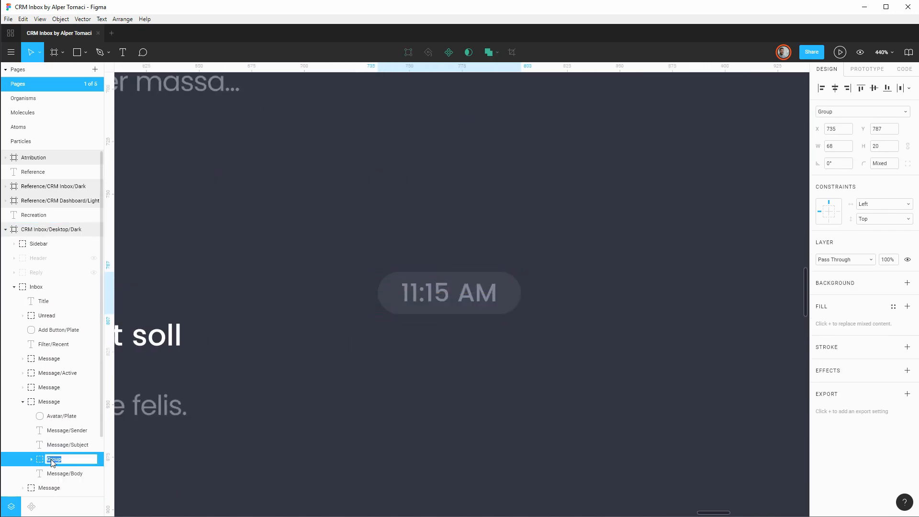
type("Message/Timestamp")
key("Return")
left_click(23, 402)
Paste a Timestamp/Plate over the fifth message's timestamp at X 735 and move its layer below Message/Timestamp.
scroll(500, 335, "down", 6, "ctrl")
left_click(25, 432)
left_click(23, 417)
key("ctrl+v")
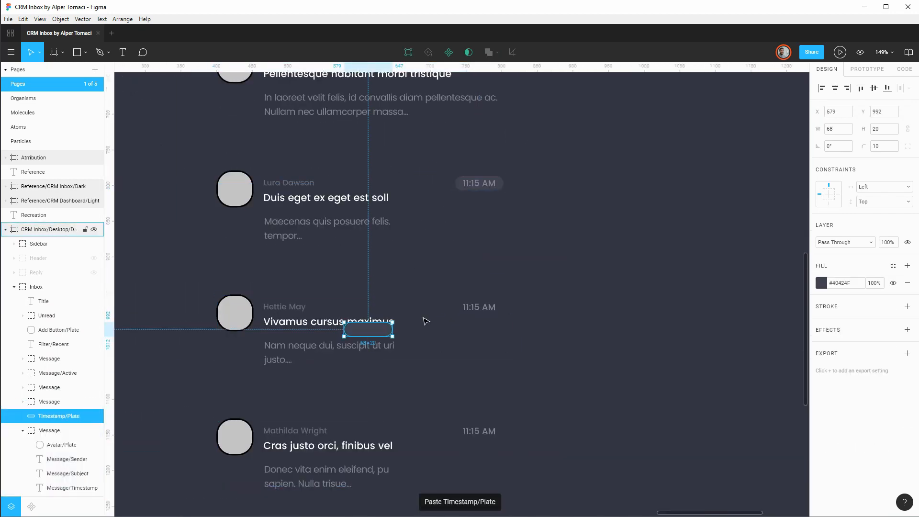
left_click_drag(375, 334, 487, 314)
left_click_drag(57, 416, 67, 490)
scroll(498, 311, "up", 6, "ctrl")
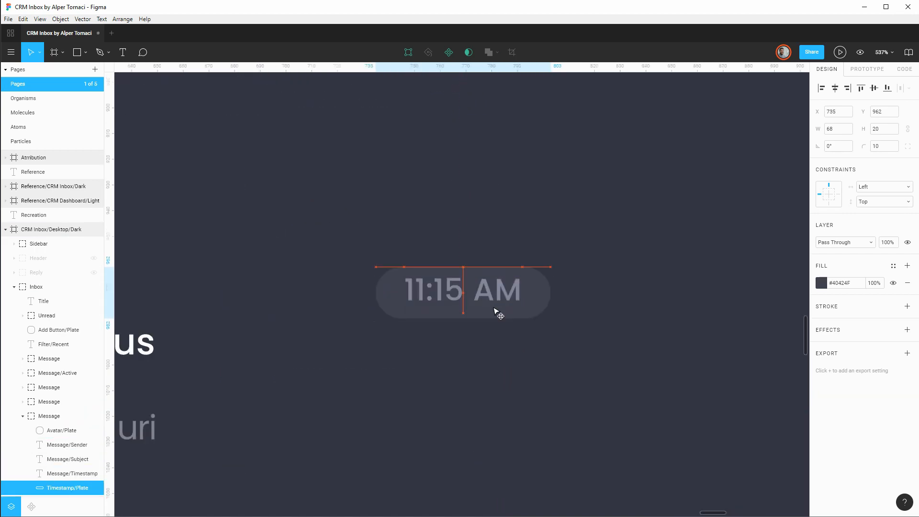
Group the fifth message's timestamp text with its plate and name the group Message/Timestamp.
left_click(63, 389, "shift")
key("ctrl+g")
key("ctrl+r")
type("Message/Timestamp")
key("Return")
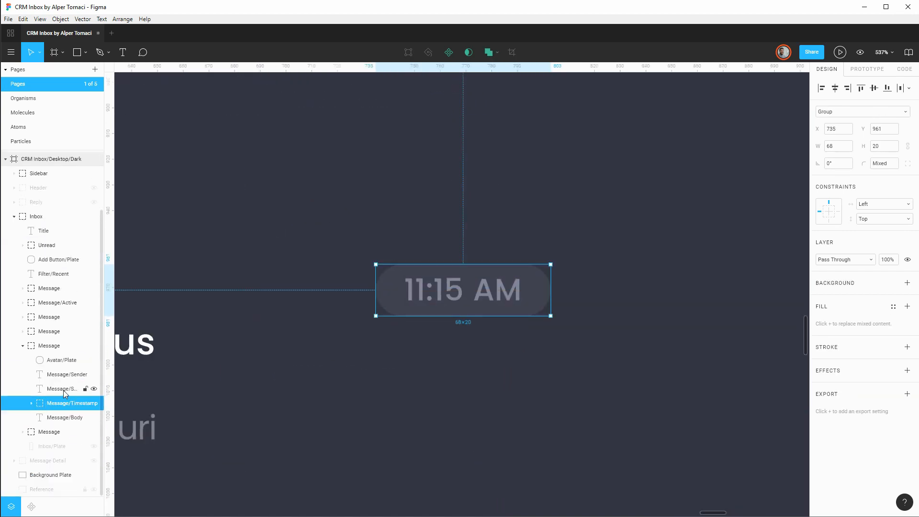
left_click(22, 345)
Paste a Timestamp/Plate behind the sixth message's 11:15 AM text at X 735, Y 1135, layered below the text.
scroll(402, 321, "down", 9)
scroll(414, 389, "up", 5)
left_click(47, 430)
key("ctrl+v")
left_click_drag(248, 357, 410, 330)
mouse_move(58, 431)
left_mouse_down()
mouse_move(60, 491)
mouse_move(61, 424)
left_mouse_up()
scroll(408, 332, "up", 2)
Group the sixth message's timestamp text with its plate and name the group Message/Timestamp.
left_click(59, 403, "shift")
key("ctrl+g")
key("ctrl+r")
type("Message/Timestamp")
key("Return")
left_click(22, 360)
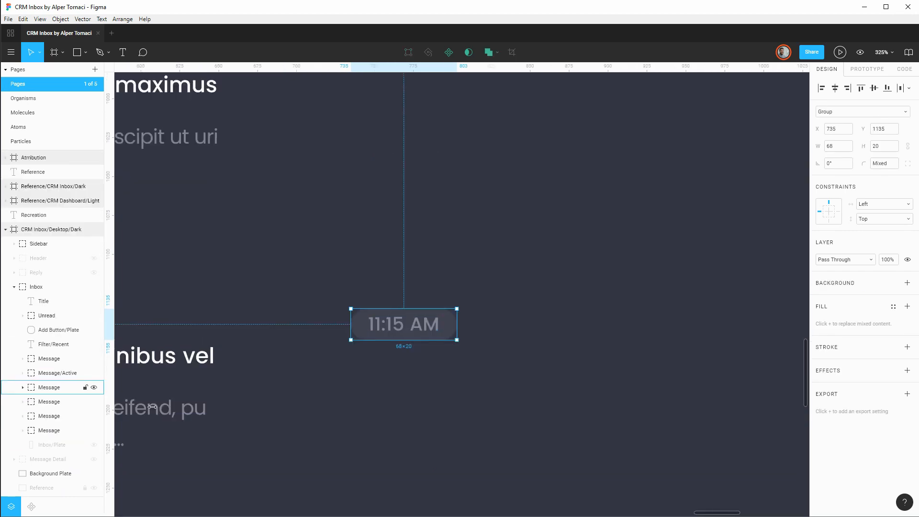
Show the Reference, Background Plate, Message Detail, Reply and Header layers and collapse the Inbox group.
scroll(343, 346, "down", 1)
left_click(51, 229)
left_click(94, 487)
left_click(94, 473)
scroll(322, 373, "down", 4)
left_click(14, 287)
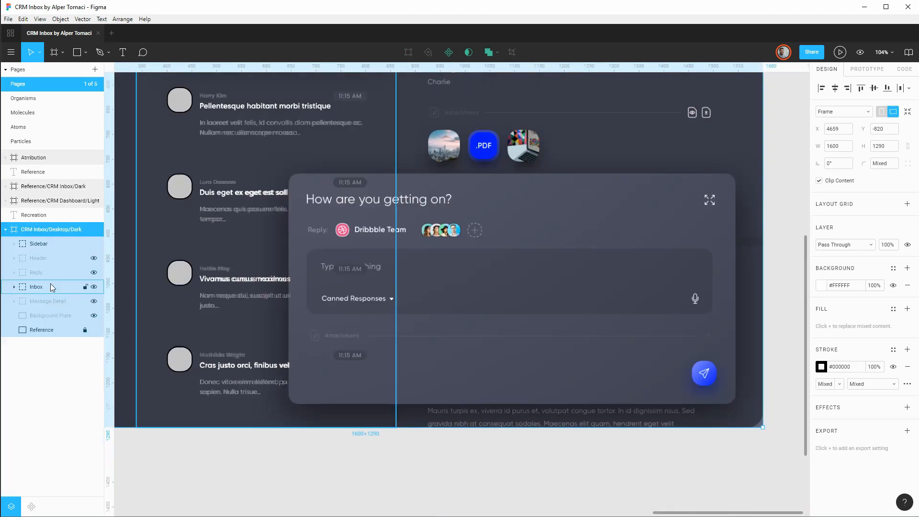
left_click_drag(94, 315, 94, 258)
Examine the recreated inbox, message detail and reply areas of the CRM Inbox/Desktop/Dark frame.
scroll(507, 296, "down", 3)
scroll(541, 245, "up", 3)
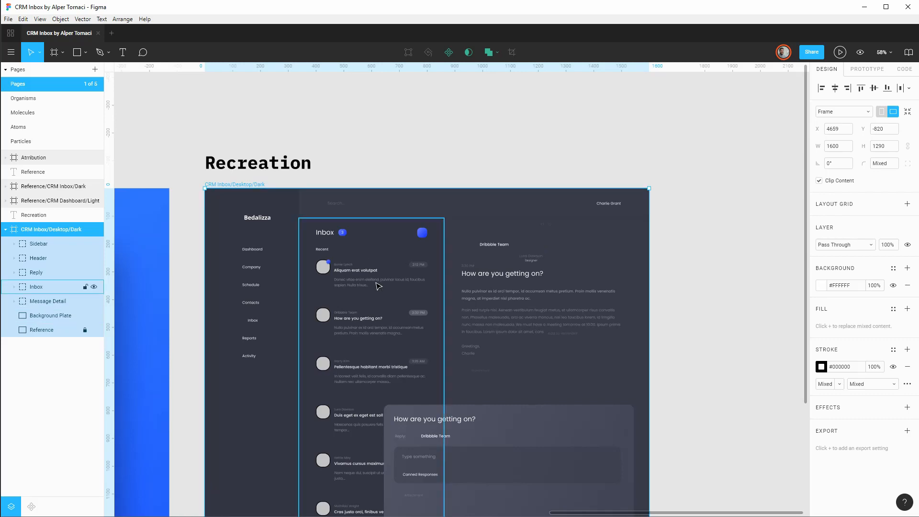
scroll(428, 268, "up", 3)
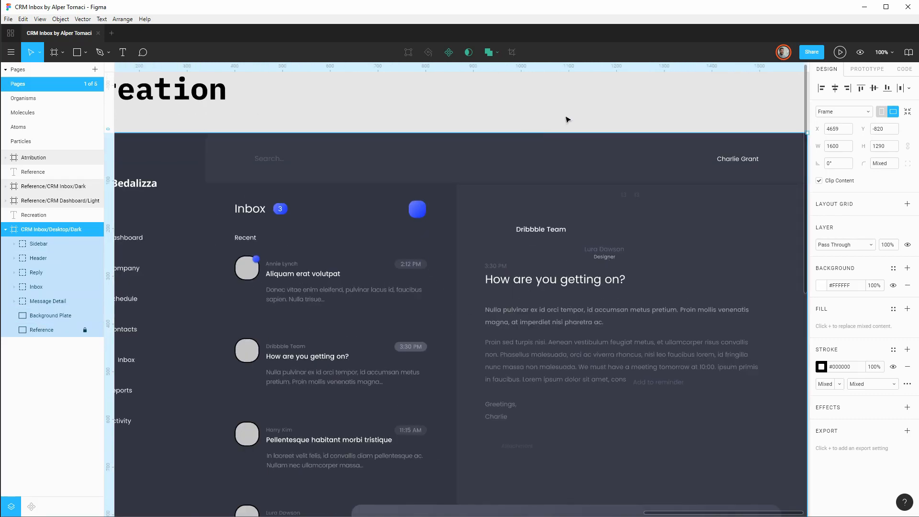
scroll(516, 110, "right", 5)
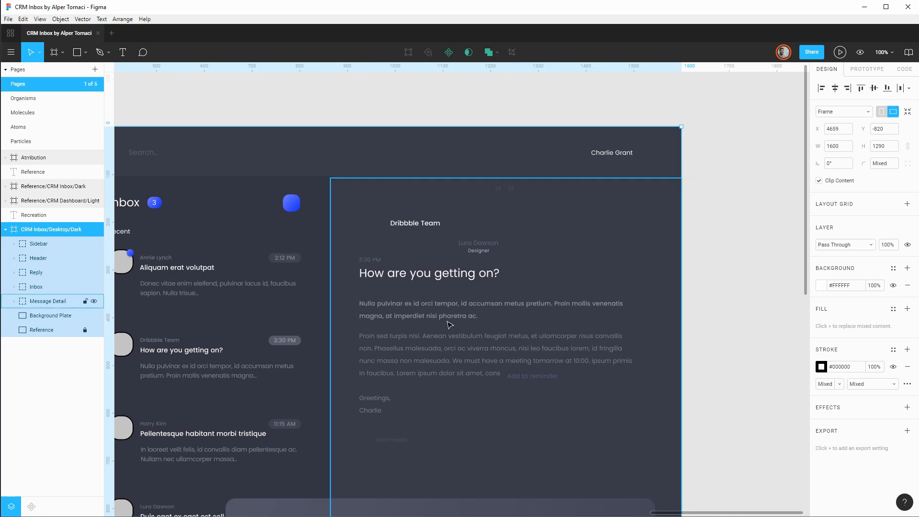
scroll(449, 325, "down", 3)
scroll(455, 317, "up", 2)
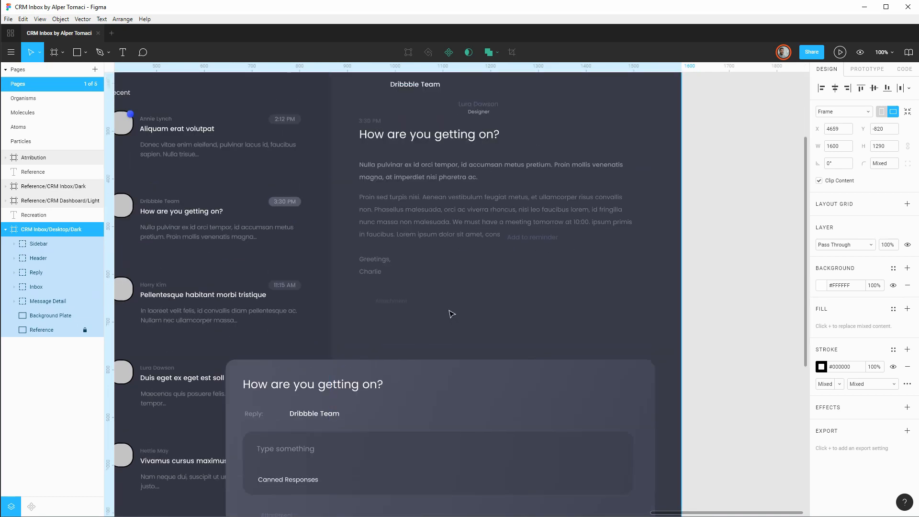
scroll(450, 313, "down", 1)
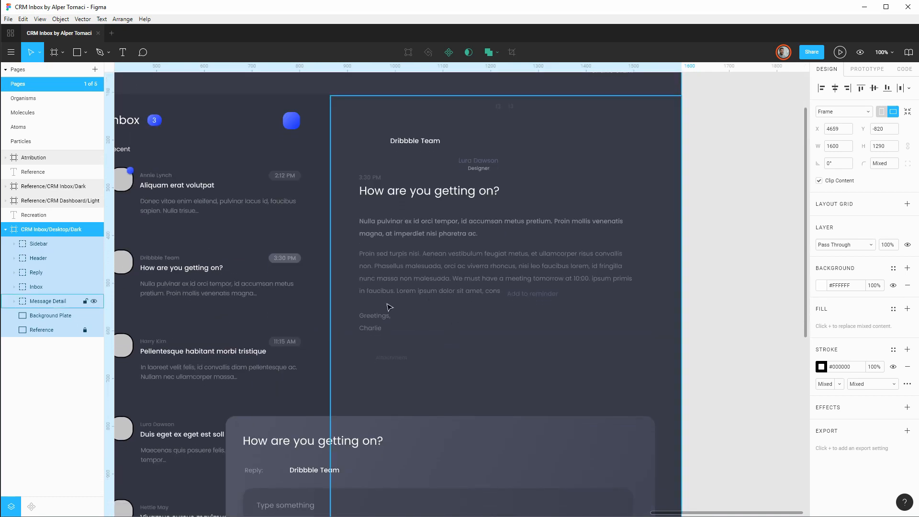